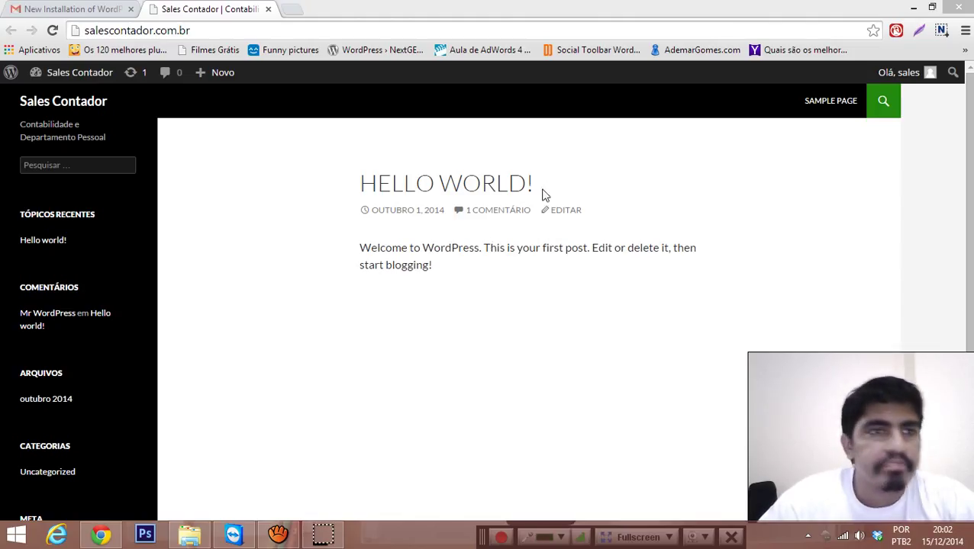
Step: Log out of the Sales Contador site from the Olá, sales menu
{"action": "mouse_move", "coordinate": [74, 85]}
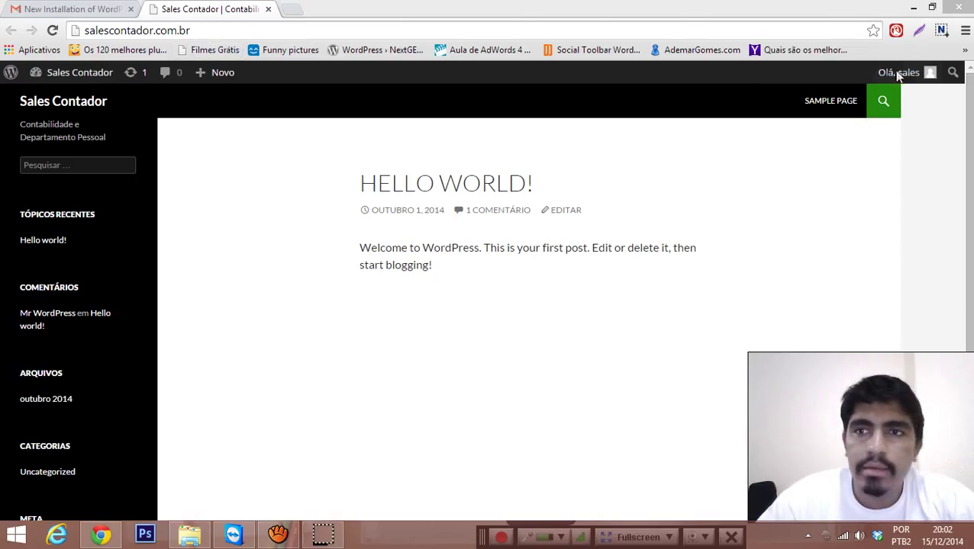
{"action": "mouse_move", "coordinate": [897, 81]}
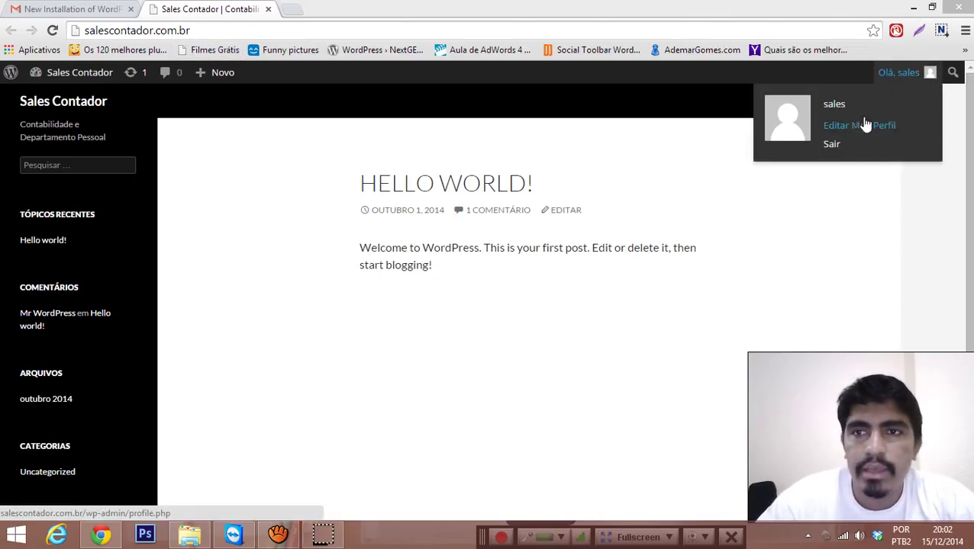
{"action": "left_click", "coordinate": [844, 145]}
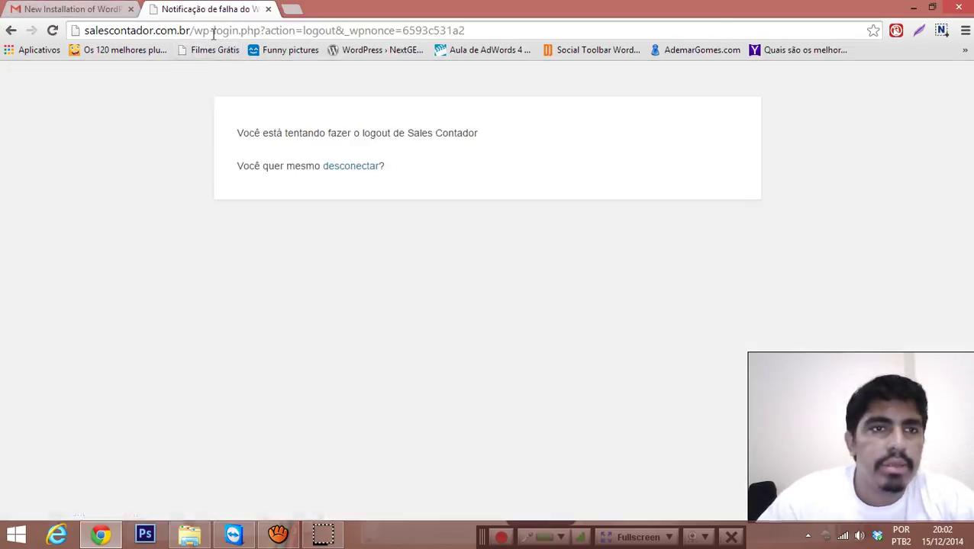
Step: Load salescontador.com.br, then go to its /wp-admin login page
{"action": "left_click_drag", "start_coordinate": [193, 30], "coordinate": [497, 33]}
{"action": "key", "text": "BackSpace"}
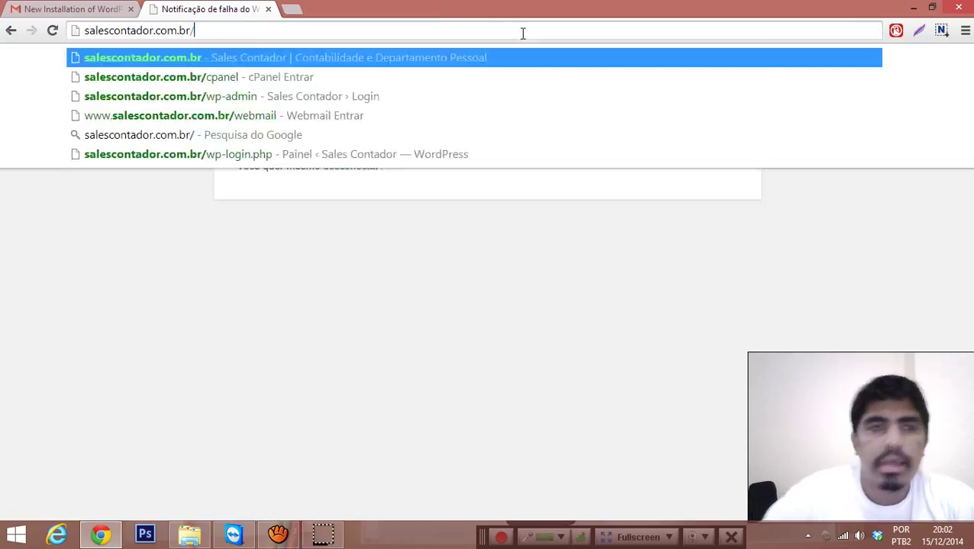
{"action": "key", "text": "Return"}
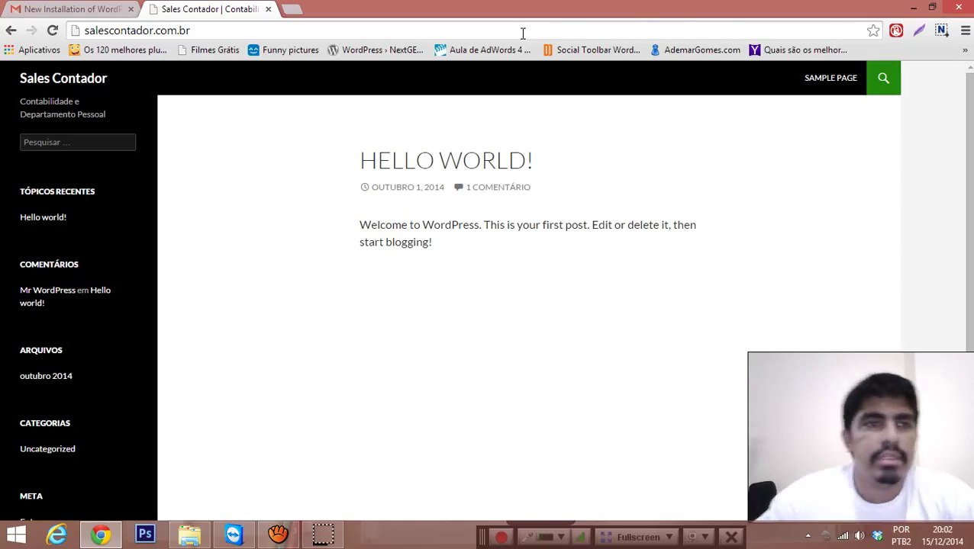
{"action": "left_click", "coordinate": [208, 32]}
{"action": "left_click", "coordinate": [233, 25]}
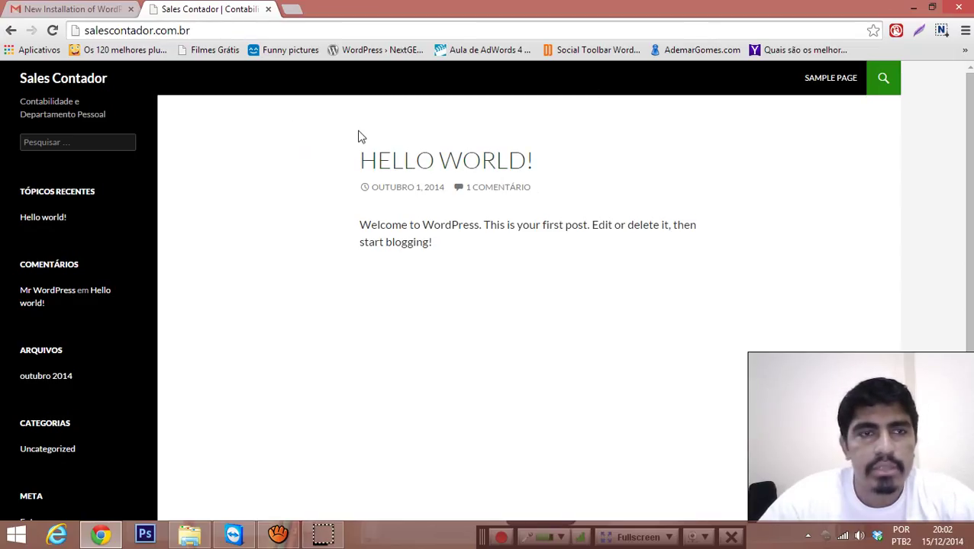
{"action": "type", "text": "/"}
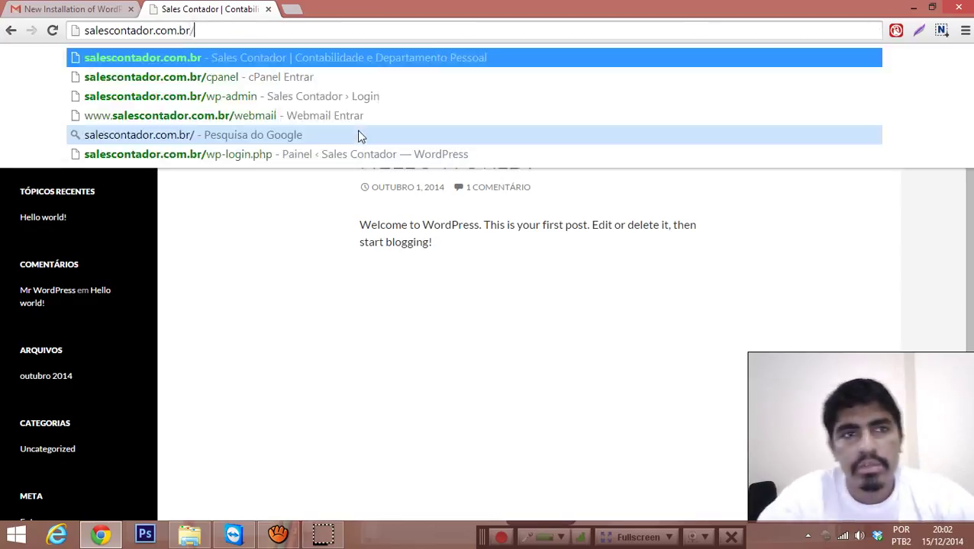
{"action": "type", "text": "wp-admin"}
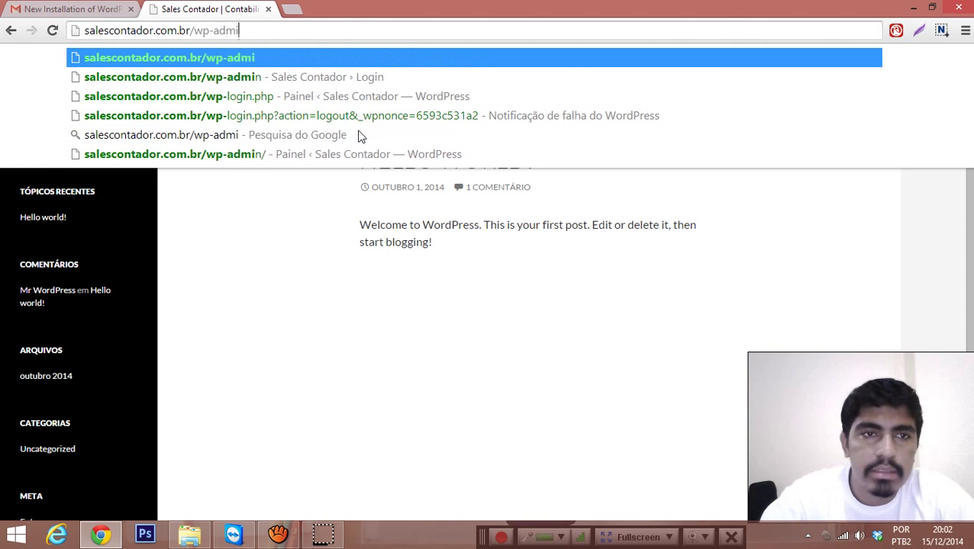
{"action": "key", "text": "Return"}
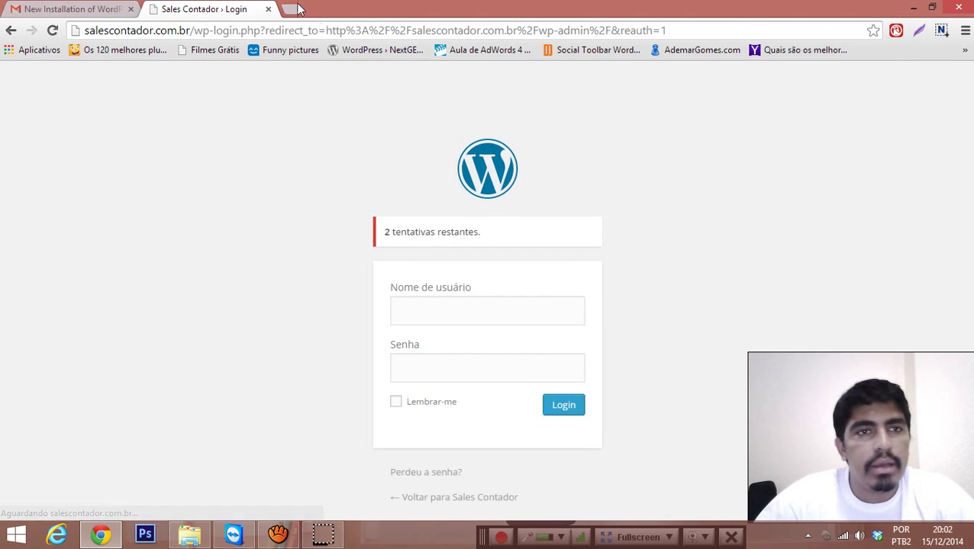
Step: Sign in with the admin username and the password copied from the installation email
{"action": "left_click", "coordinate": [90, 9]}
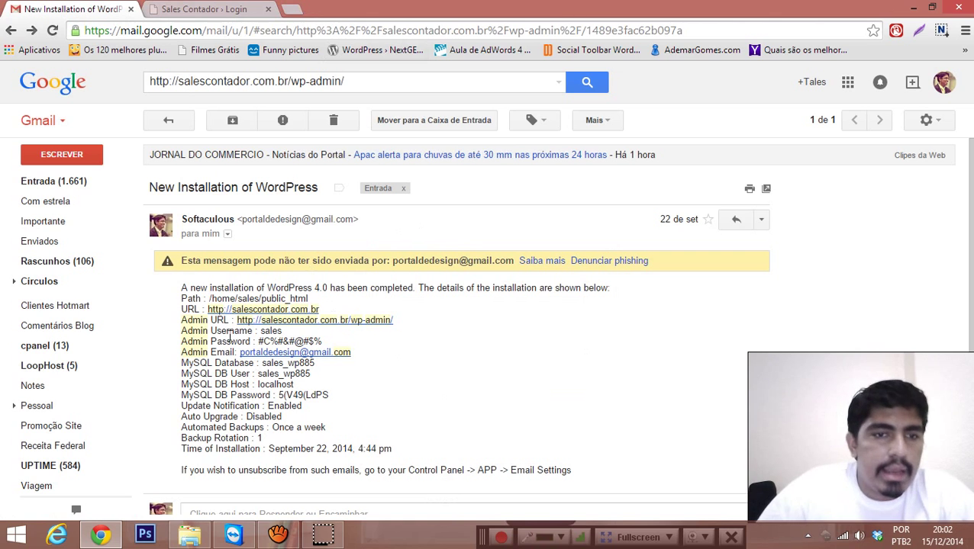
{"action": "left_click_drag", "start_coordinate": [259, 342], "coordinate": [315, 343]}
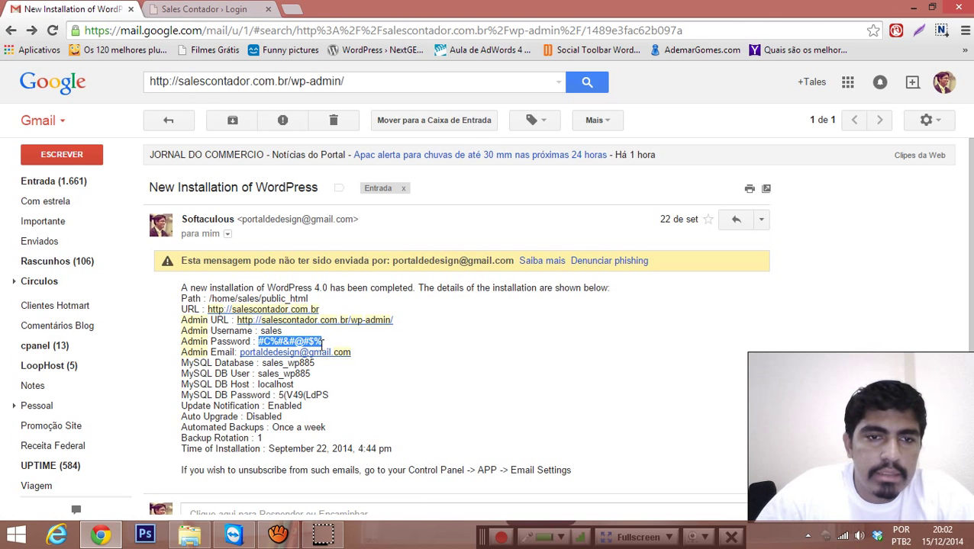
{"action": "left_click", "coordinate": [210, 8]}
{"action": "left_click", "coordinate": [448, 312]}
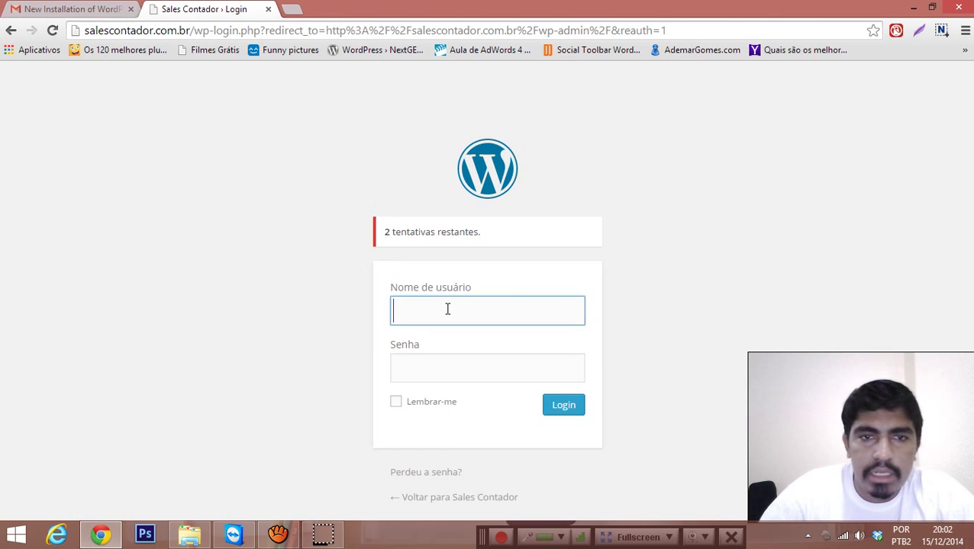
{"action": "type", "text": "sales"}
{"action": "key", "text": "Tab"}
{"action": "key", "text": "ctrl+v"}
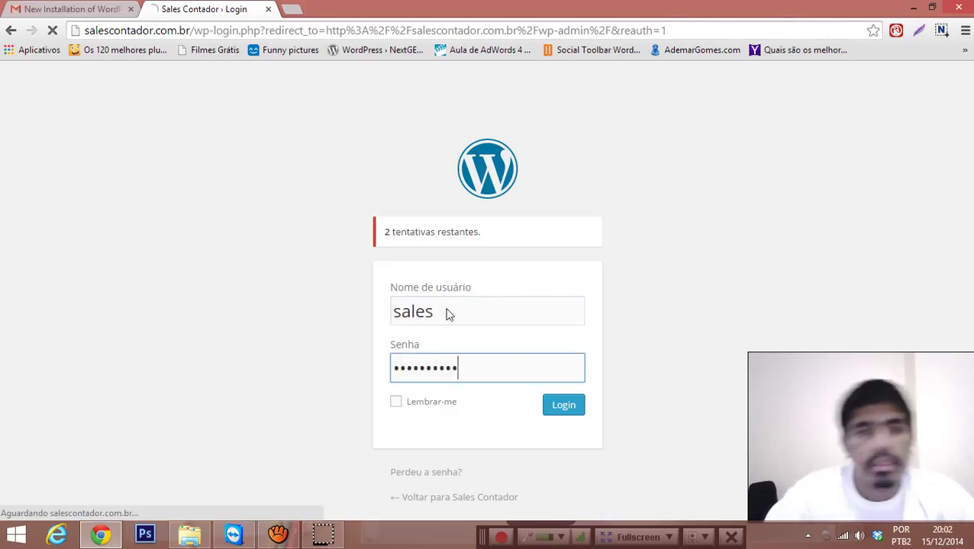
{"action": "key", "text": "Return"}
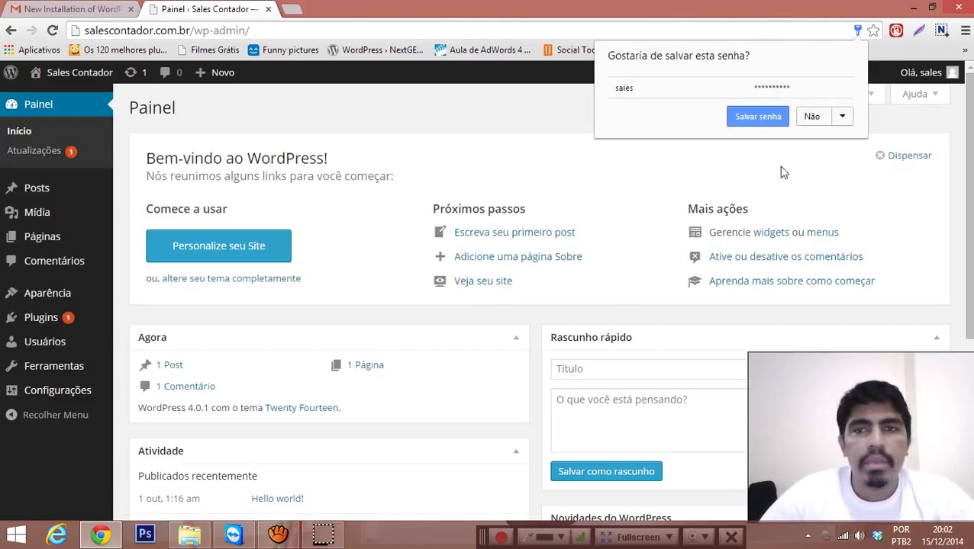
Step: Decline saving the password and go to Aparência > Temas, where Twenty Fourteen is active
{"action": "left_click", "coordinate": [806, 120]}
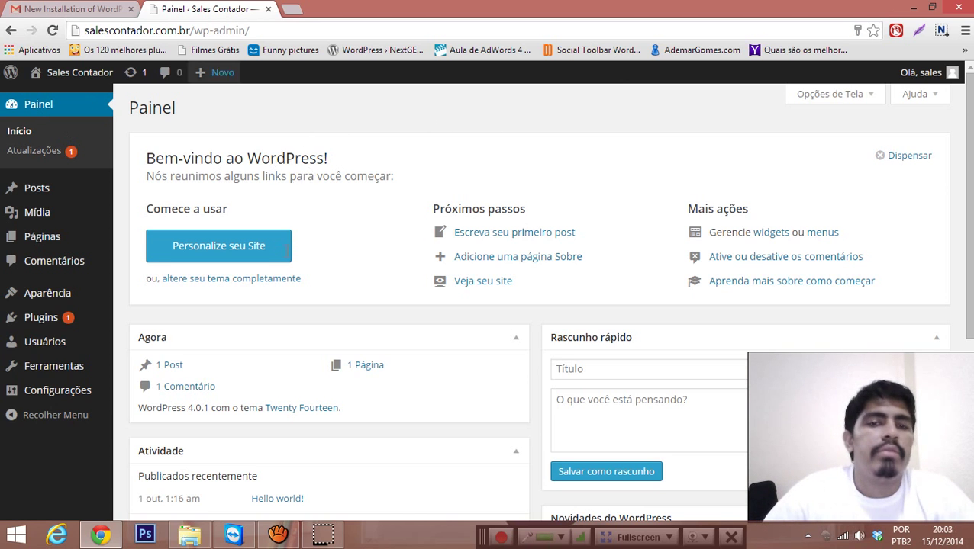
{"action": "scroll", "coordinate": [251, 229], "scroll_direction": "down", "scroll_amount": 2}
{"action": "scroll", "coordinate": [478, 317], "scroll_direction": "up", "scroll_amount": 2}
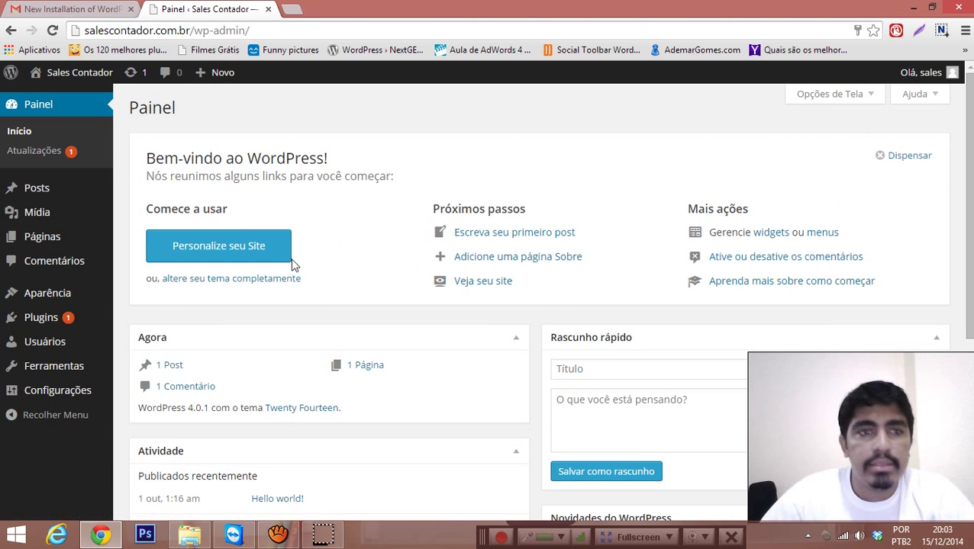
{"action": "mouse_move", "coordinate": [99, 288]}
{"action": "left_click", "coordinate": [133, 300]}
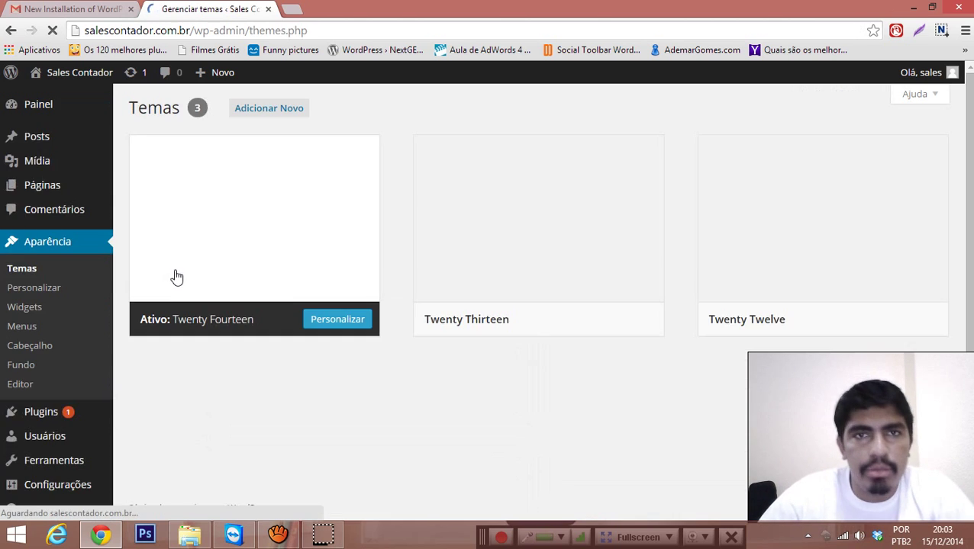
Step: Bring up File Explorer showing the Sales Contador client folder
{"action": "scroll", "coordinate": [458, 256], "scroll_direction": "down", "scroll_amount": 2}
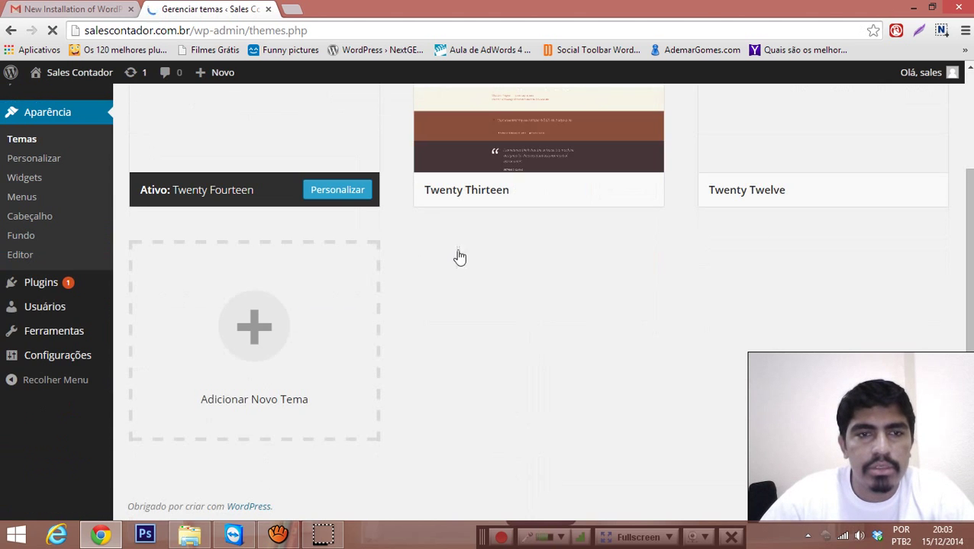
{"action": "scroll", "coordinate": [374, 230], "scroll_direction": "up", "scroll_amount": 2}
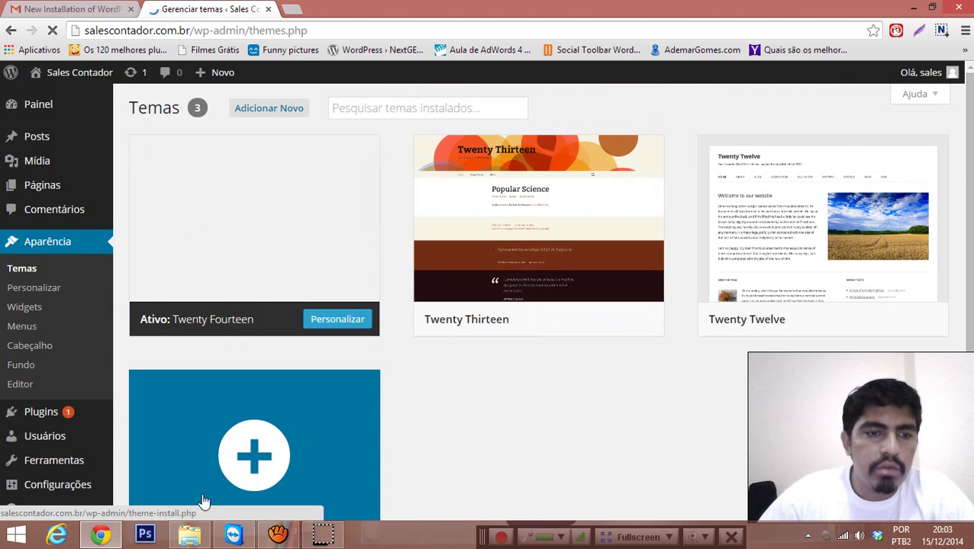
{"action": "left_click", "coordinate": [189, 536]}
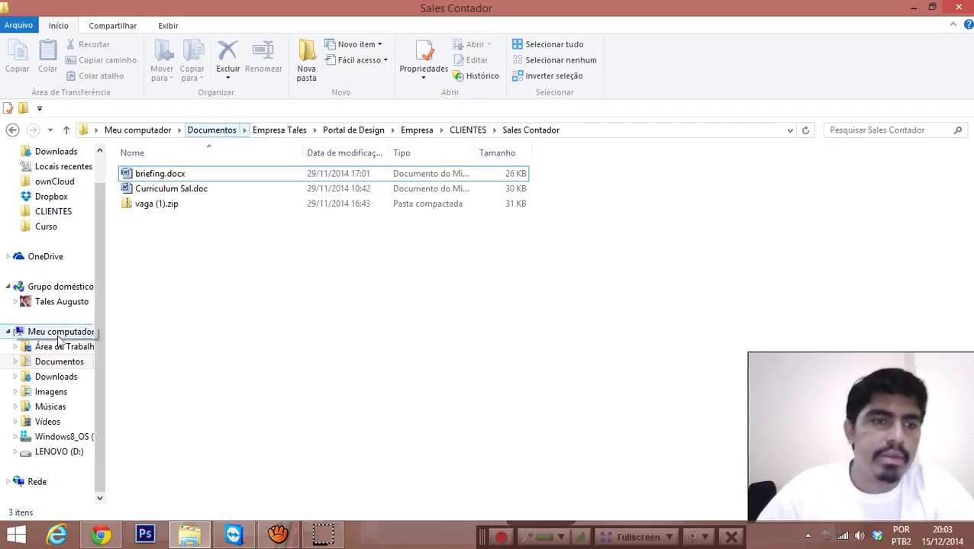
Step: Browse to the C:\wamp\www\salescontador site folder
{"action": "left_click", "coordinate": [55, 441]}
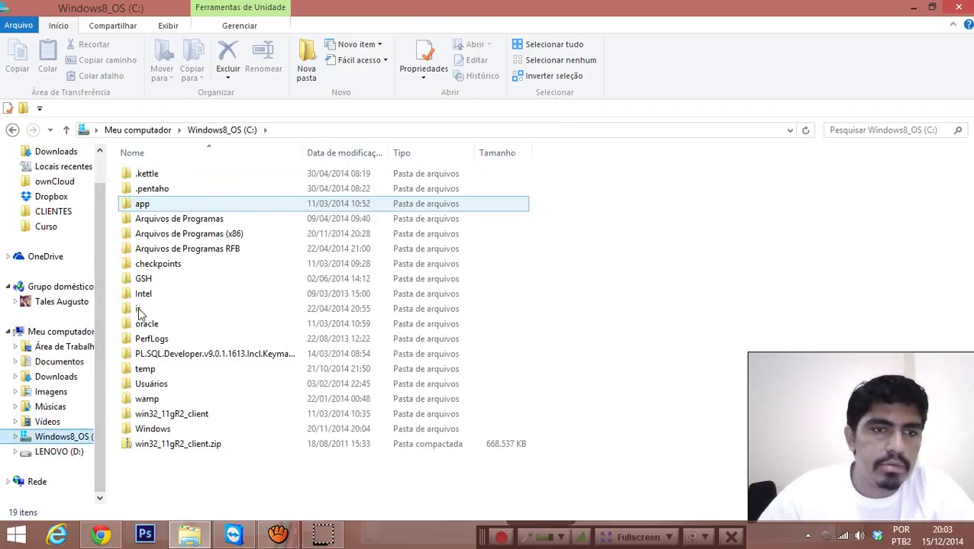
{"action": "left_click", "coordinate": [145, 403]}
{"action": "double_click", "coordinate": [145, 403]}
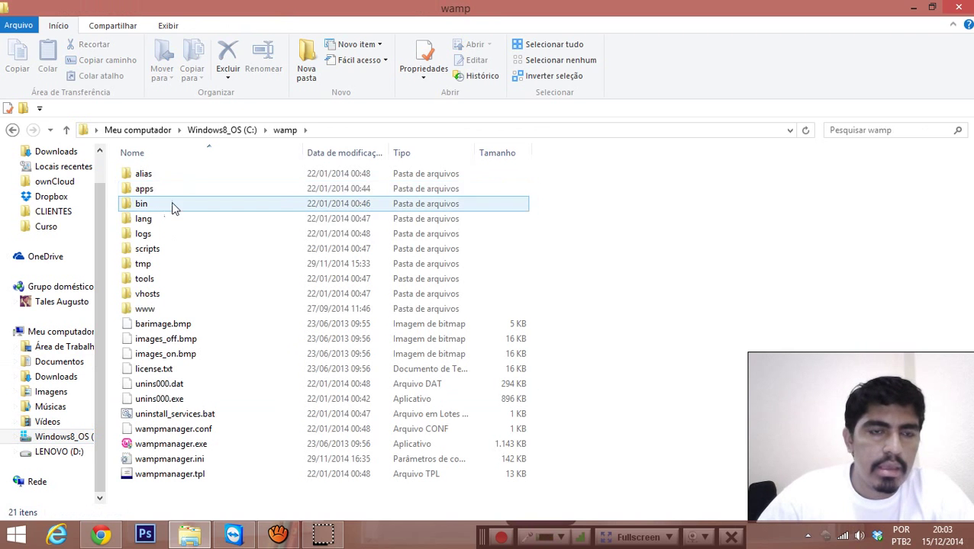
{"action": "left_click", "coordinate": [141, 312]}
{"action": "double_click", "coordinate": [141, 312]}
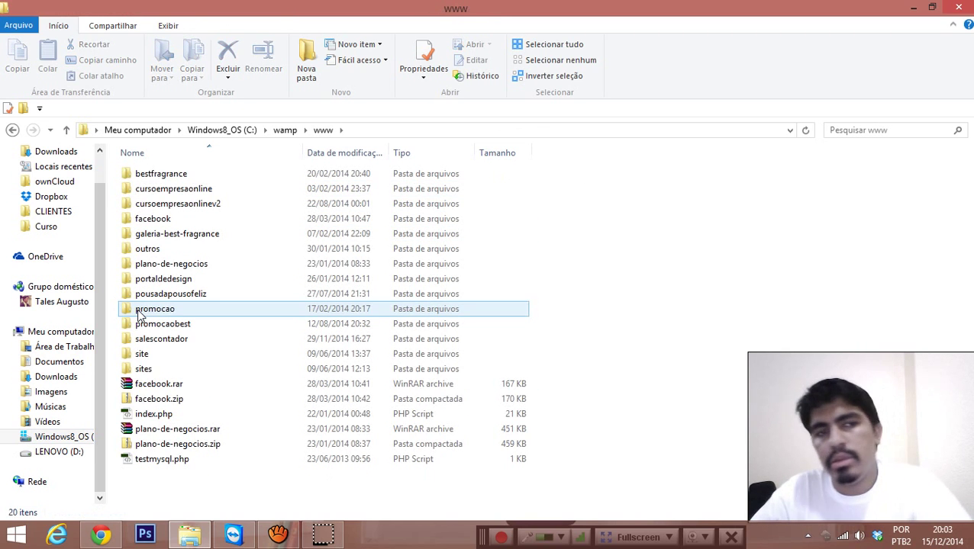
{"action": "double_click", "coordinate": [164, 343]}
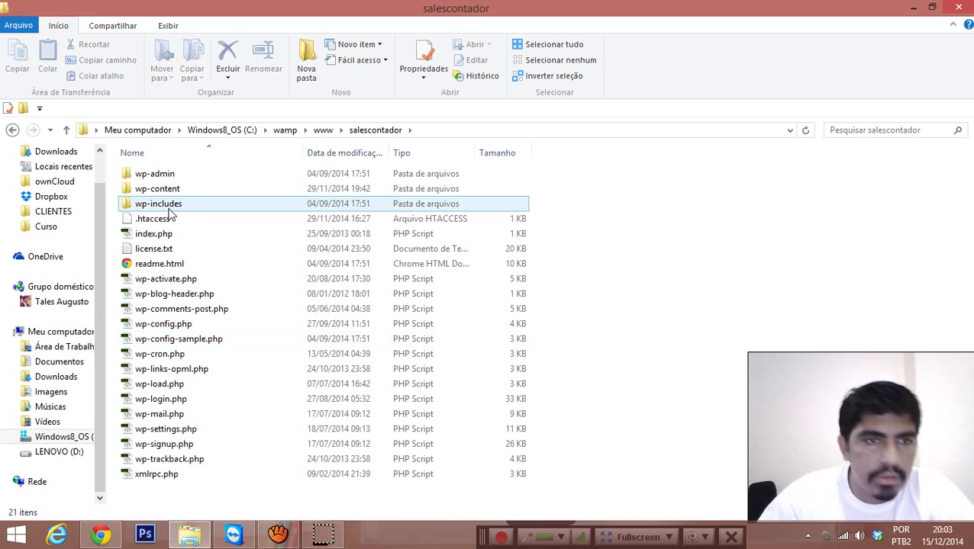
Step: Go into wp-content\themes, select the onetone folder, and return to Chrome
{"action": "left_click", "coordinate": [169, 191]}
{"action": "double_click", "coordinate": [170, 192]}
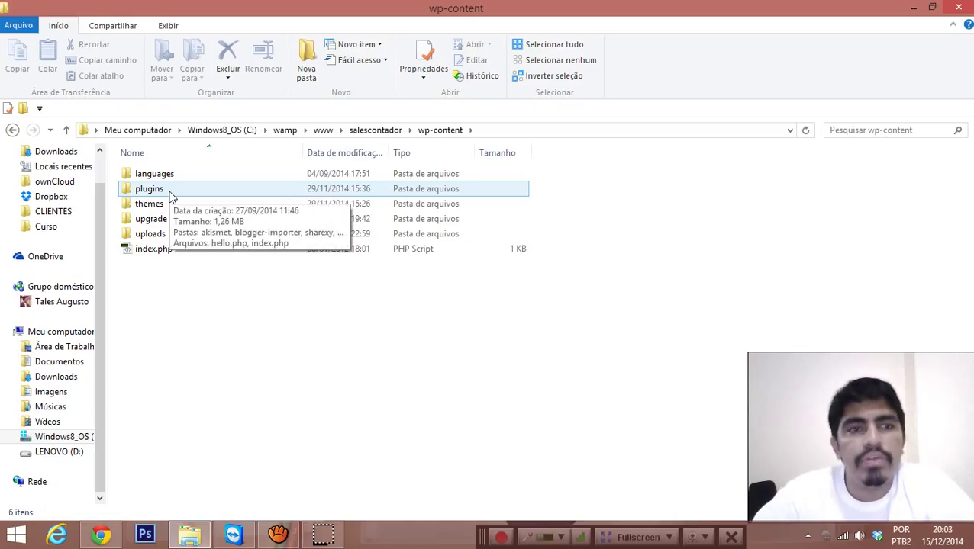
{"action": "left_click", "coordinate": [170, 193]}
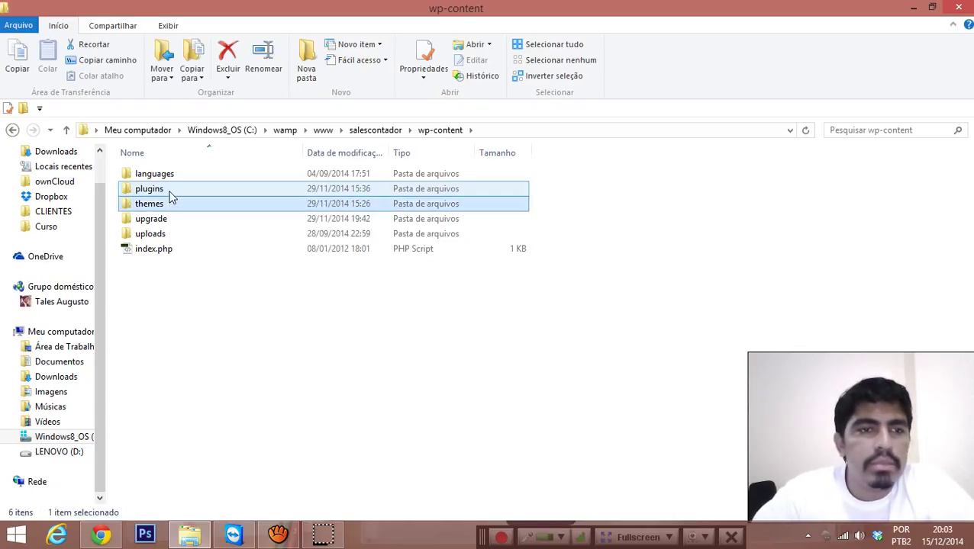
{"action": "double_click", "coordinate": [170, 198]}
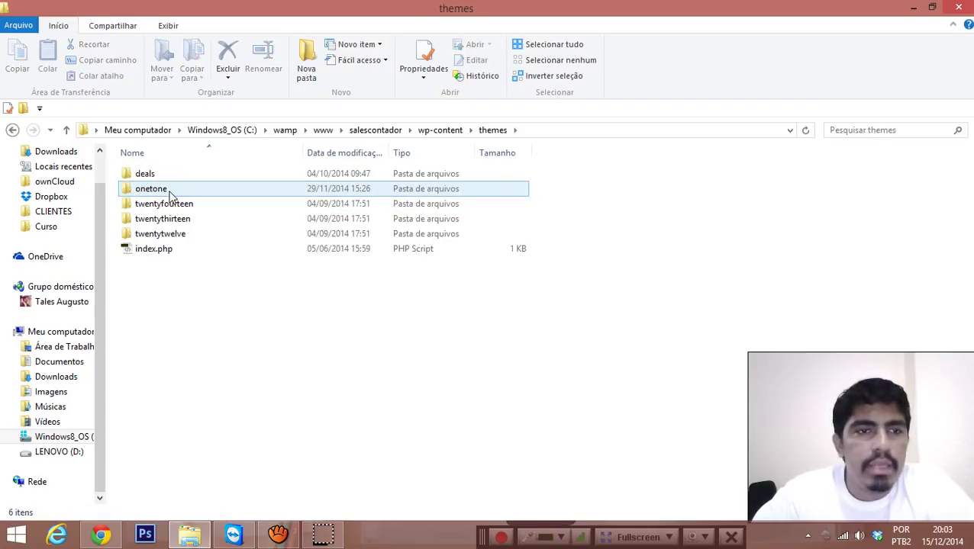
{"action": "left_click", "coordinate": [171, 192]}
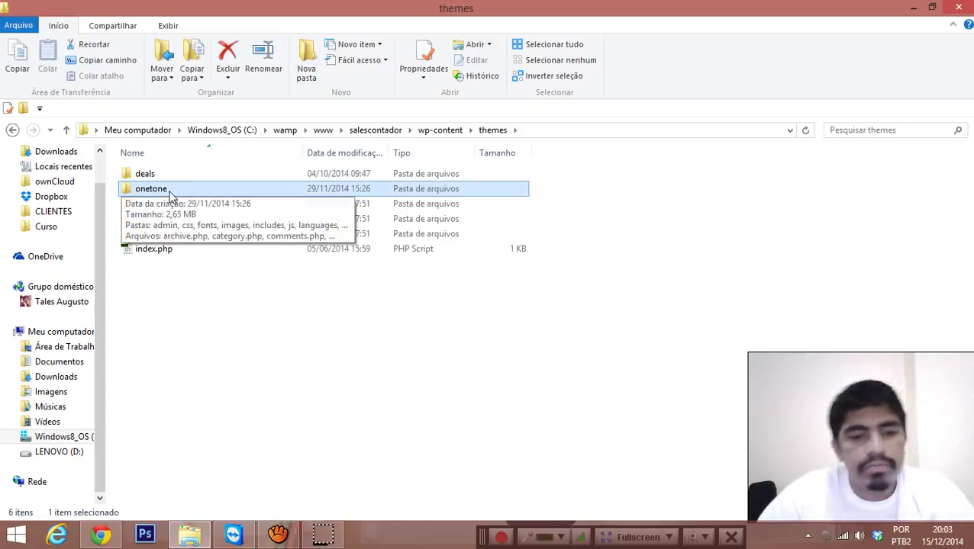
{"action": "key", "text": "alt+Tab"}
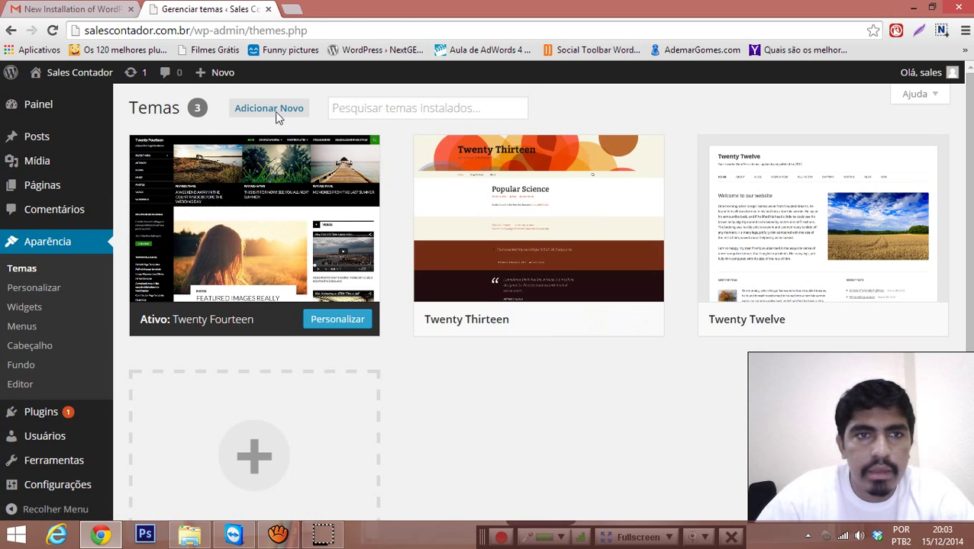
Step: Start adding a new theme and search the directory for 'ono tone'
{"action": "left_click", "coordinate": [278, 111]}
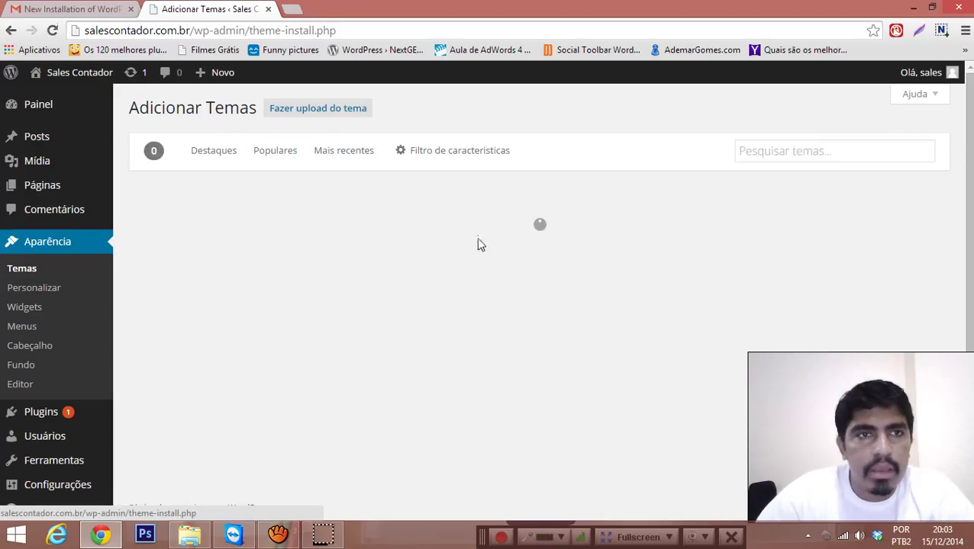
{"action": "left_click", "coordinate": [841, 153]}
{"action": "type", "text": "o"}
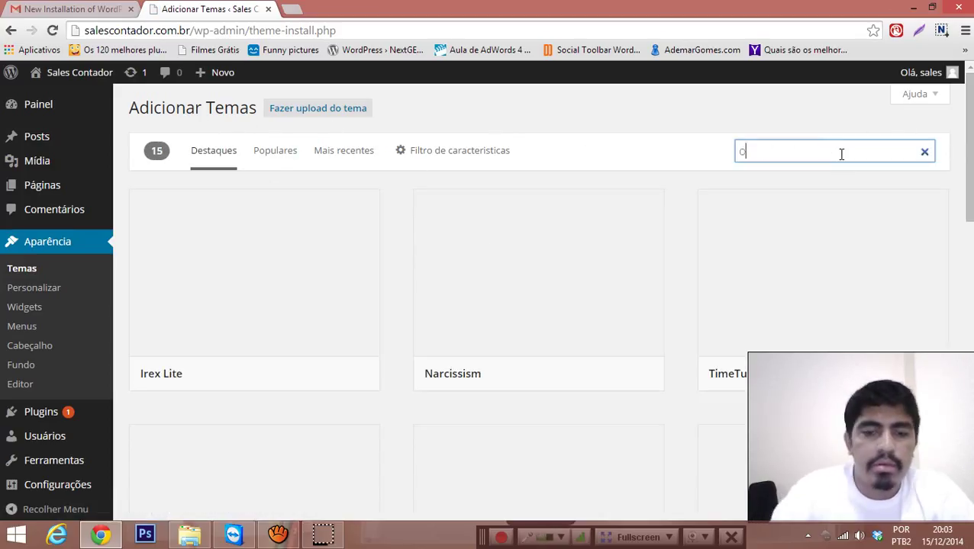
{"action": "type", "text": "no tone"}
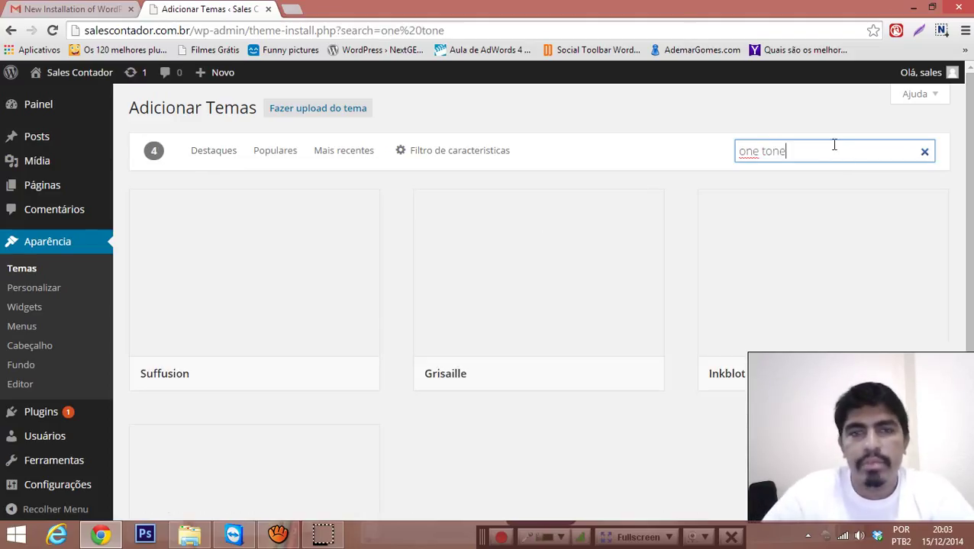
{"action": "scroll", "coordinate": [717, 213], "scroll_direction": "down", "scroll_amount": 3}
{"action": "scroll", "coordinate": [723, 232], "scroll_direction": "up", "scroll_amount": 3}
{"action": "scroll", "coordinate": [730, 235], "scroll_direction": "down", "scroll_amount": 3}
{"action": "scroll", "coordinate": [736, 235], "scroll_direction": "up", "scroll_amount": 3}
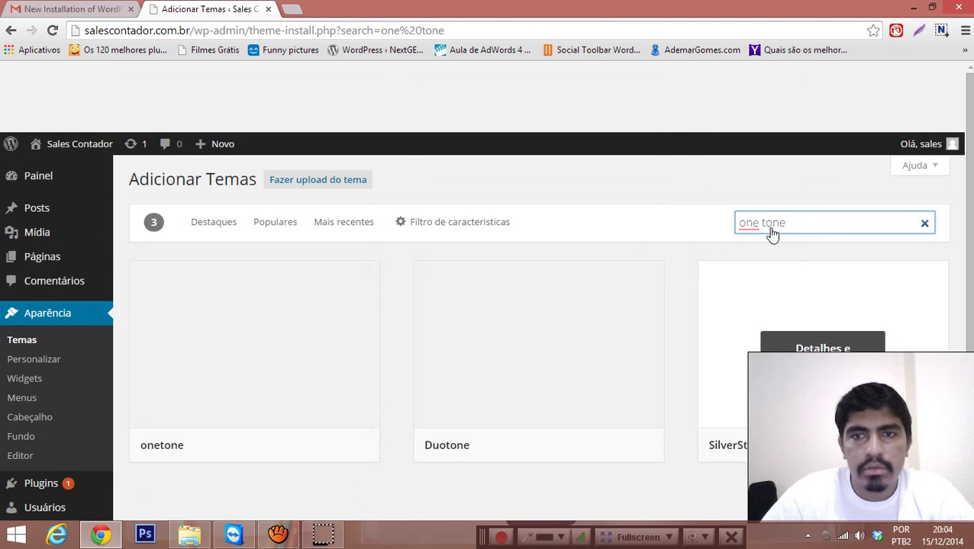
Step: Close the mistakenly opened SilverStone details and rerun the search as 'onetone'
{"action": "key", "text": "Tab"}
{"action": "key", "text": "Return"}
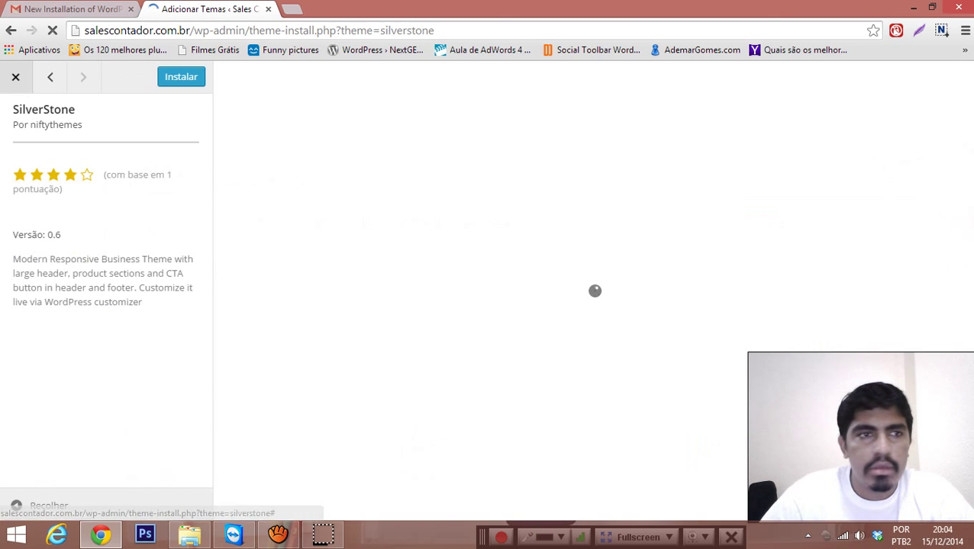
{"action": "left_click", "coordinate": [16, 77]}
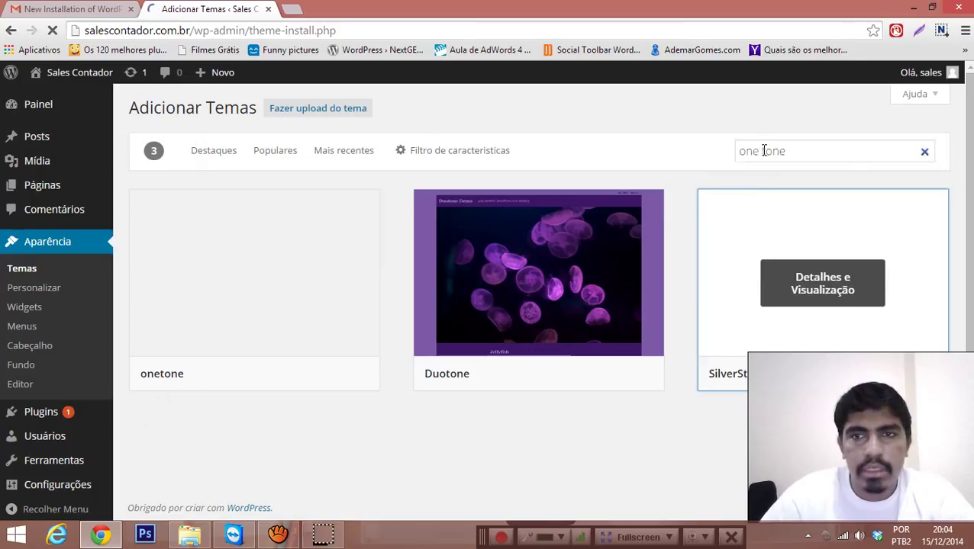
{"action": "left_click", "coordinate": [763, 151]}
{"action": "key", "text": "Return"}
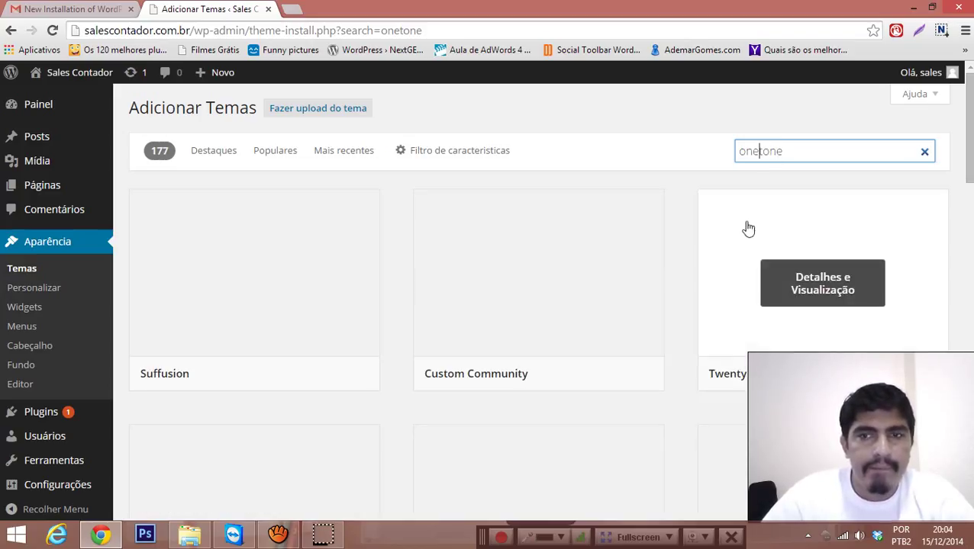
{"action": "scroll", "coordinate": [748, 229], "scroll_direction": "down", "scroll_amount": 6}
{"action": "scroll", "coordinate": [796, 225], "scroll_direction": "down", "scroll_amount": 5}
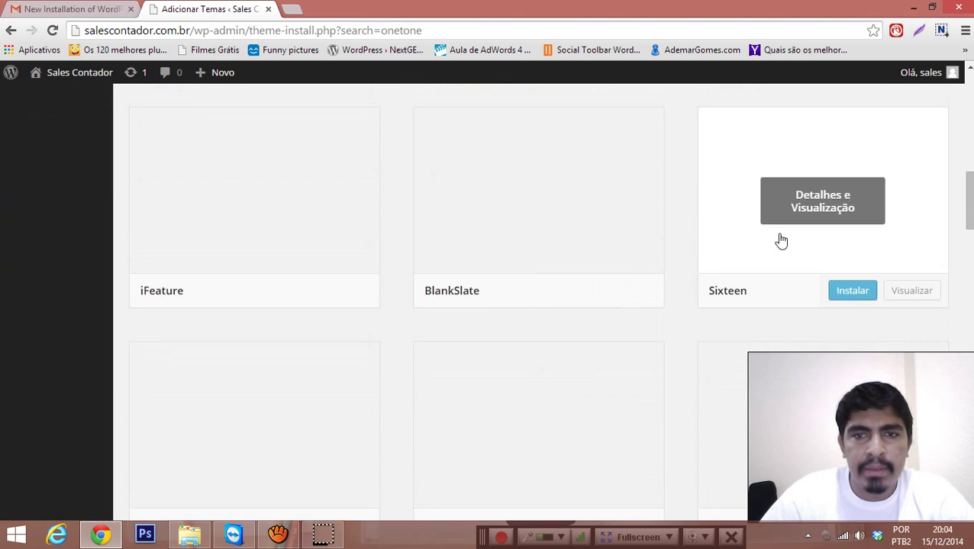
{"action": "scroll", "coordinate": [824, 242], "scroll_direction": "down", "scroll_amount": 13}
{"action": "scroll", "coordinate": [824, 153], "scroll_direction": "up", "scroll_amount": 20}
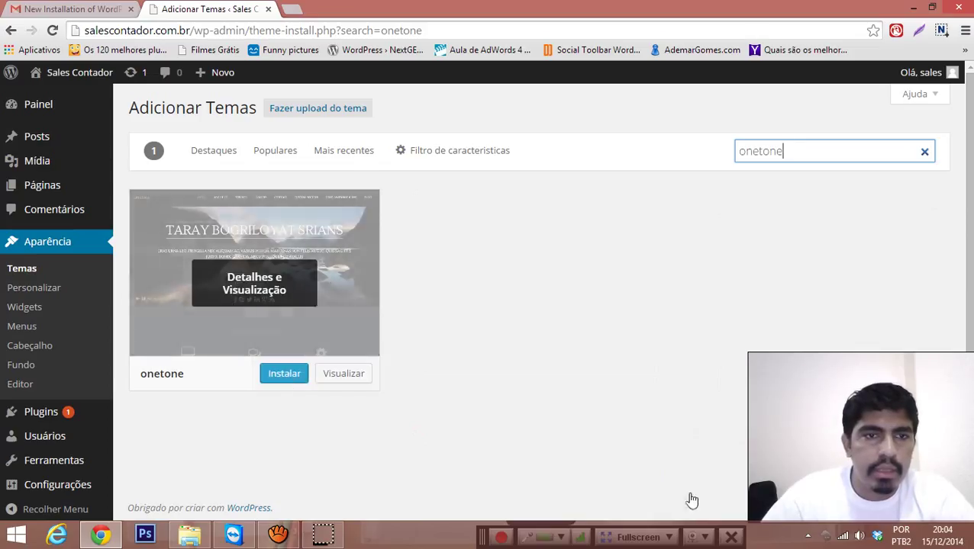
Step: Install and activate onetone 1.4.0, then load salescontador.com.br in a new tab
{"action": "left_click", "coordinate": [289, 377]}
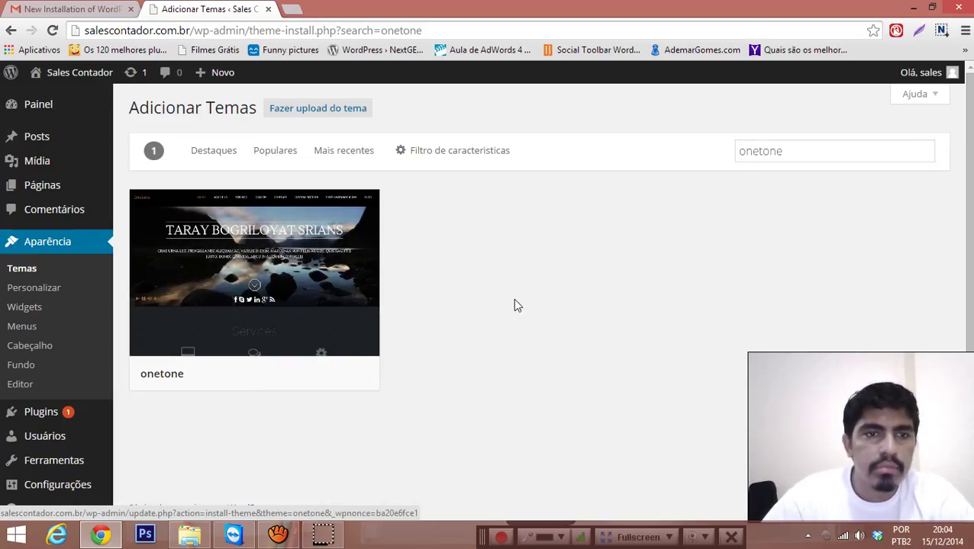
{"action": "mouse_move", "coordinate": [277, 380]}
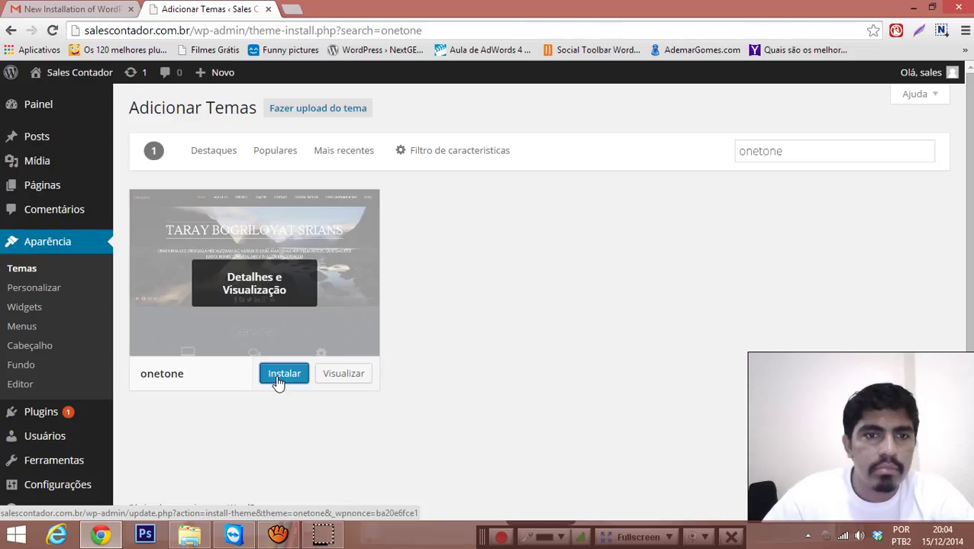
{"action": "left_click", "coordinate": [255, 284]}
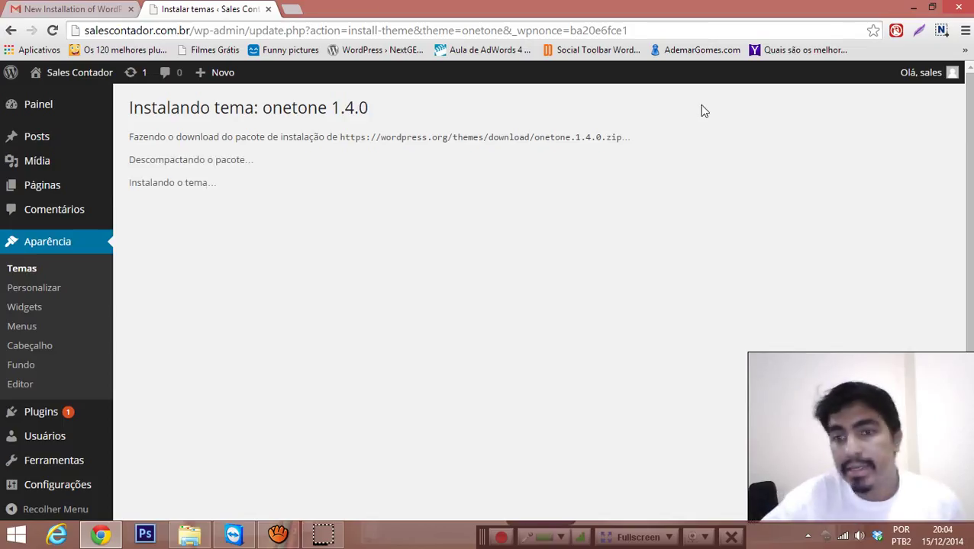
{"action": "left_click", "coordinate": [196, 234]}
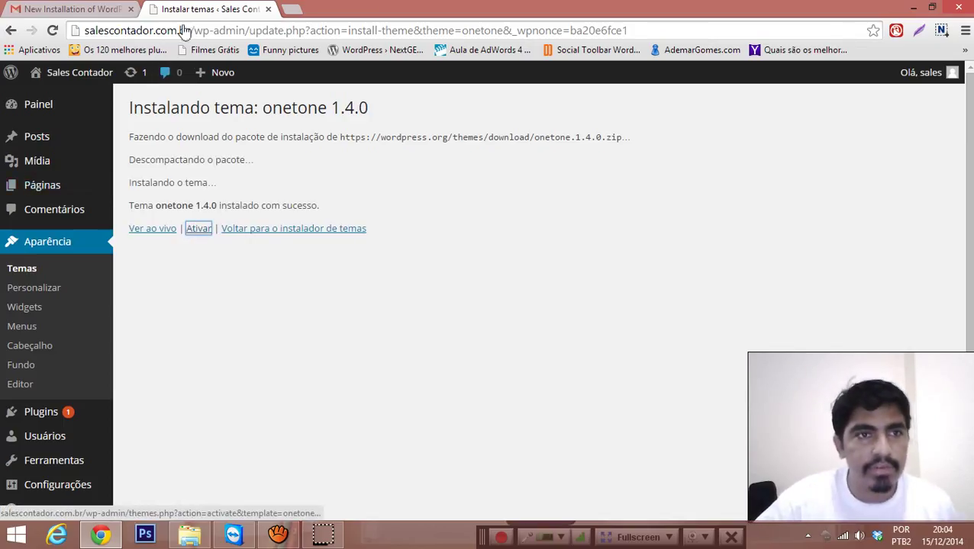
{"action": "left_click", "coordinate": [293, 7]}
{"action": "type", "text": "http://salescontador.com.br/"}
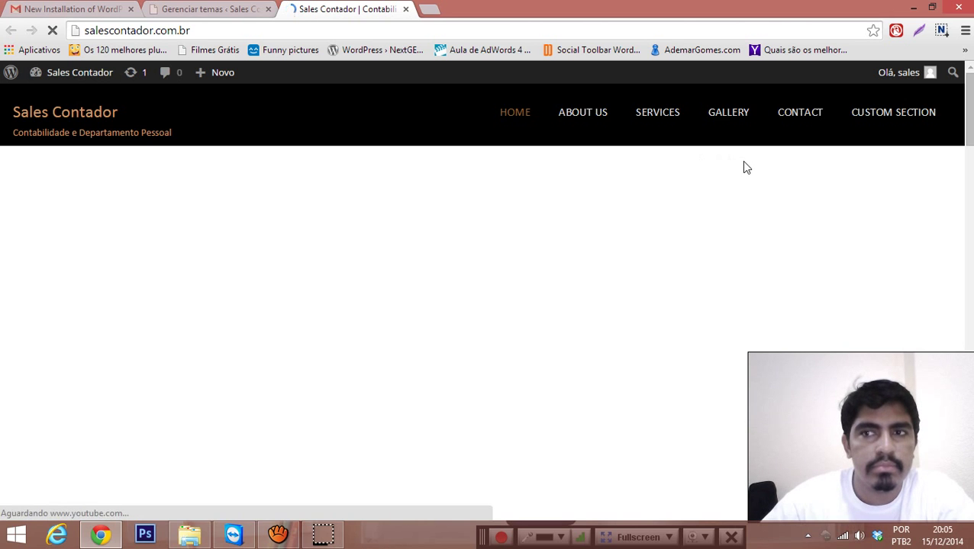
{"action": "scroll", "coordinate": [742, 162], "scroll_direction": "down", "scroll_amount": 5}
{"action": "scroll", "coordinate": [766, 156], "scroll_direction": "down", "scroll_amount": 10}
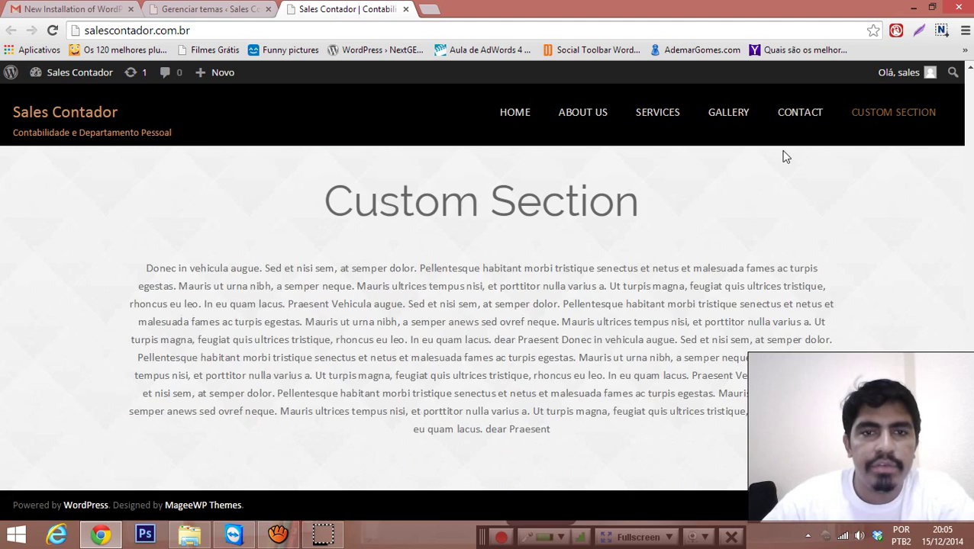
{"action": "scroll", "coordinate": [786, 156], "scroll_direction": "up", "scroll_amount": 15}
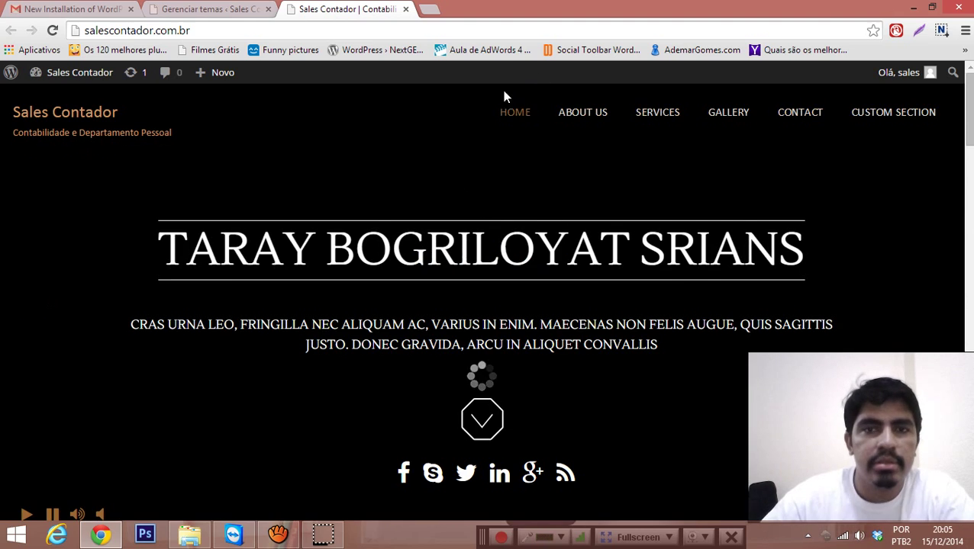
{"action": "left_click", "coordinate": [591, 126]}
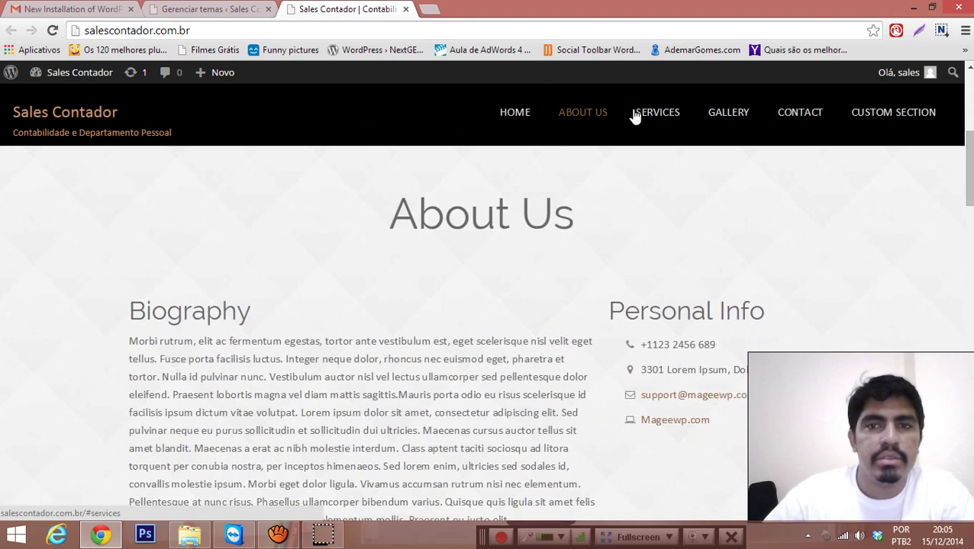
{"action": "left_click", "coordinate": [692, 118]}
{"action": "left_click", "coordinate": [725, 116]}
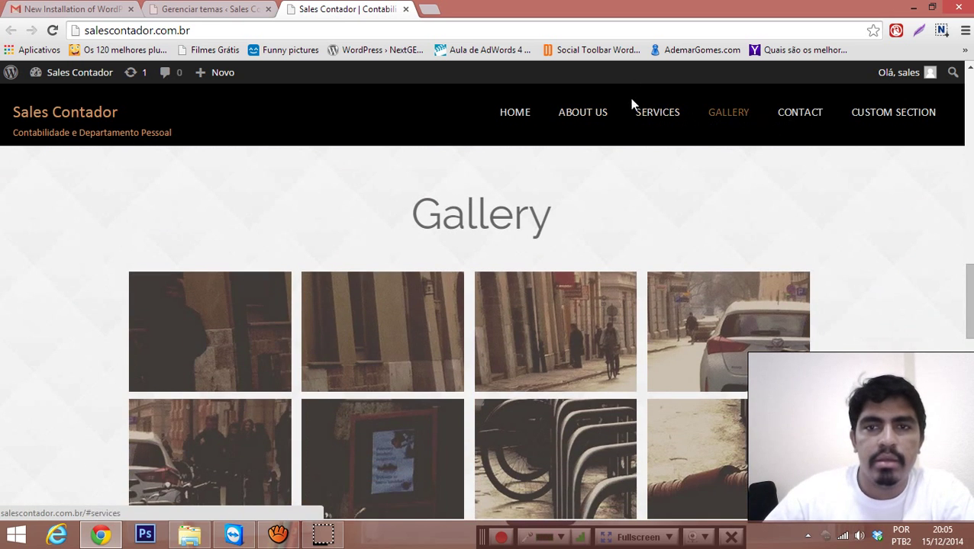
{"action": "left_click", "coordinate": [652, 109]}
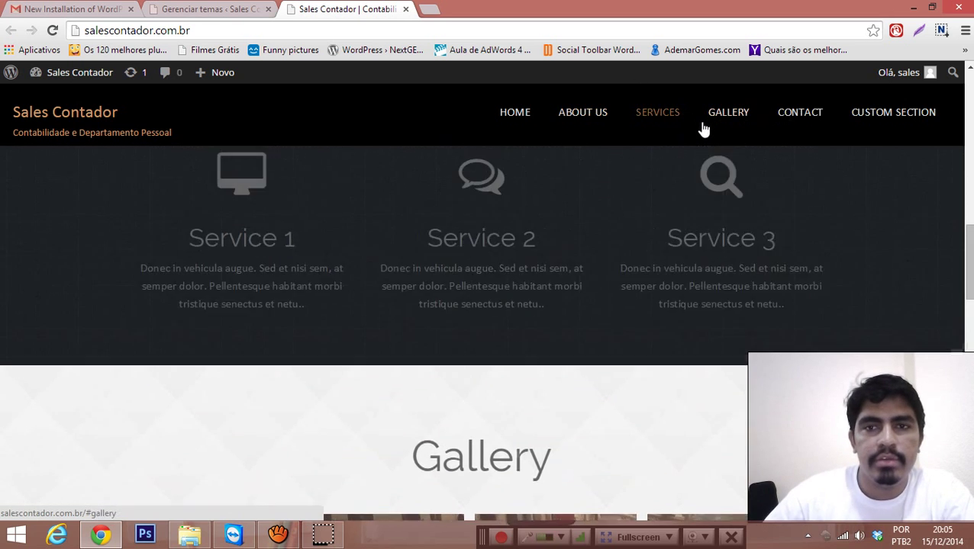
{"action": "left_click", "coordinate": [729, 113]}
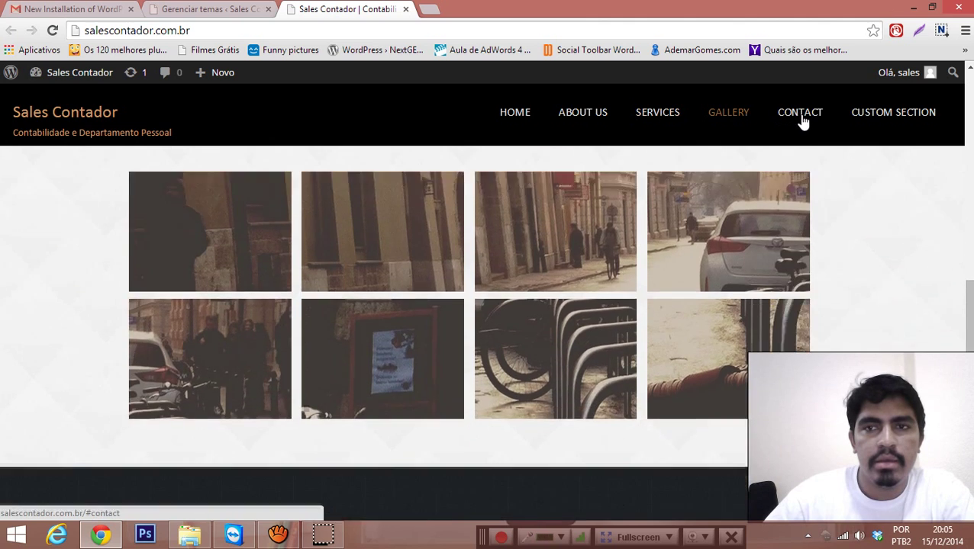
{"action": "left_click", "coordinate": [801, 123]}
{"action": "left_click", "coordinate": [895, 120]}
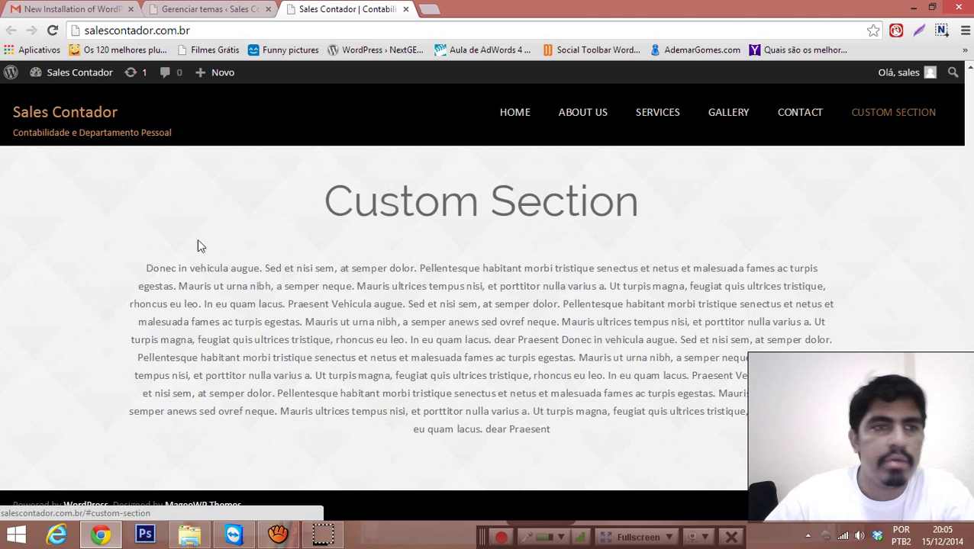
{"action": "scroll", "coordinate": [197, 246], "scroll_direction": "up", "scroll_amount": 20}
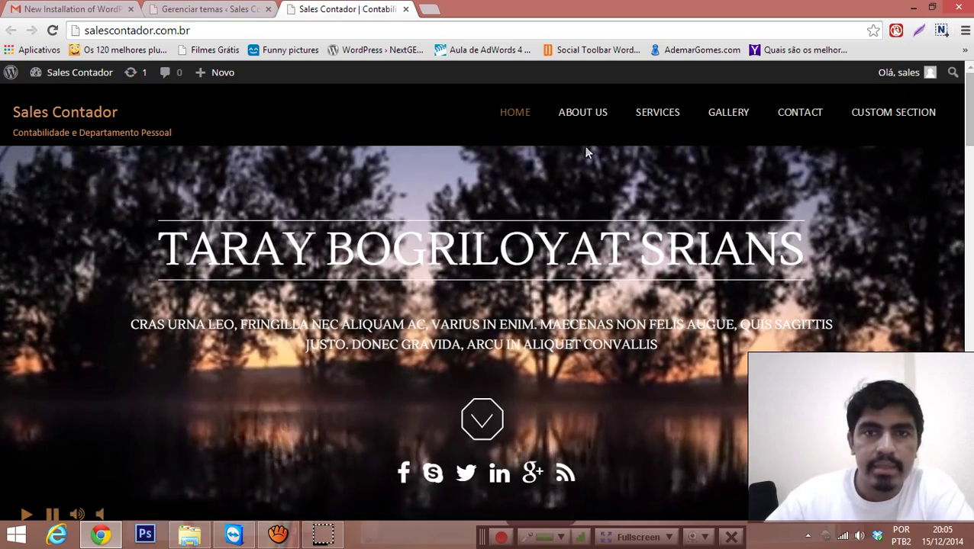
Step: Look over the onetone homepage's About Us and hero sections, then return to the Gerenciar temas admin tab
{"action": "left_click", "coordinate": [563, 118]}
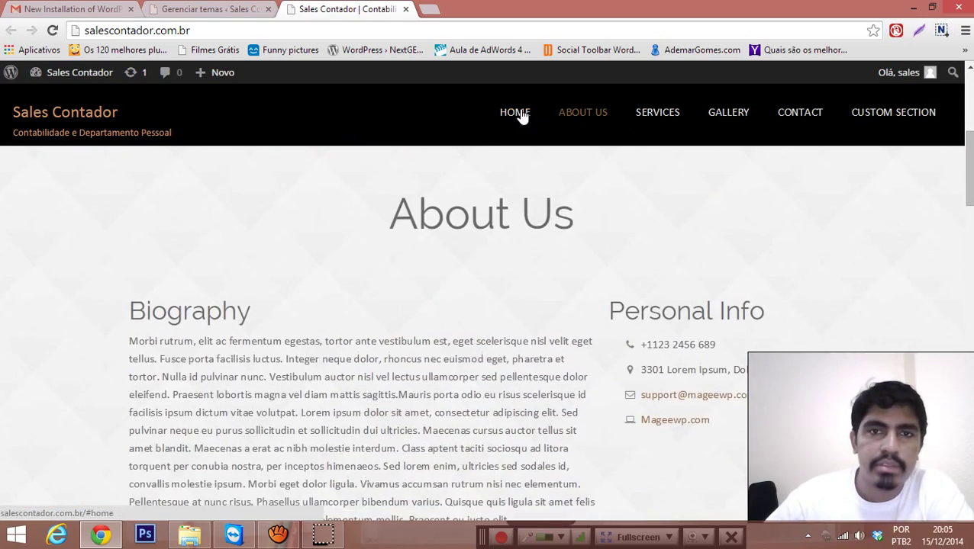
{"action": "left_click", "coordinate": [519, 113]}
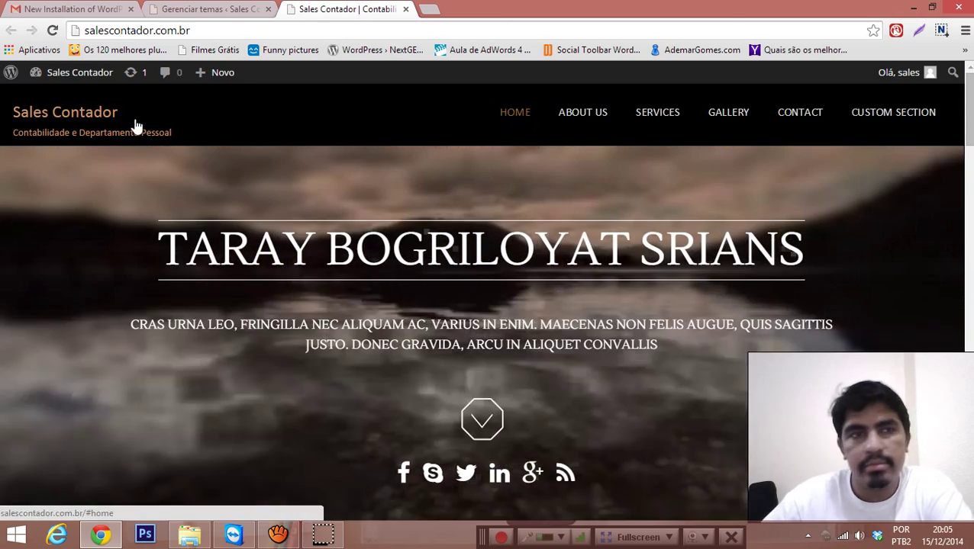
{"action": "scroll", "coordinate": [557, 195], "scroll_direction": "down", "scroll_amount": 3}
{"action": "scroll", "coordinate": [587, 237], "scroll_direction": "up", "scroll_amount": 3}
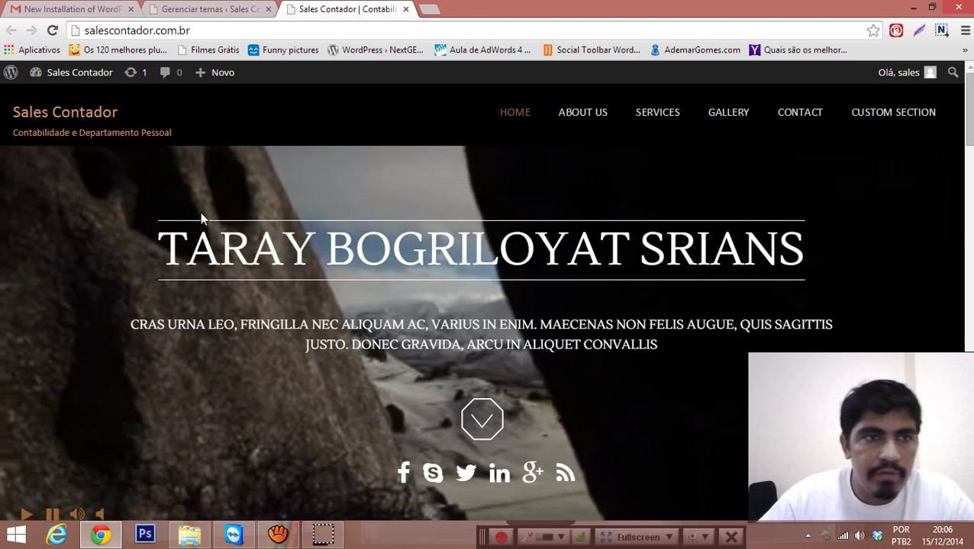
{"action": "left_click_drag", "start_coordinate": [162, 247], "coordinate": [825, 248]}
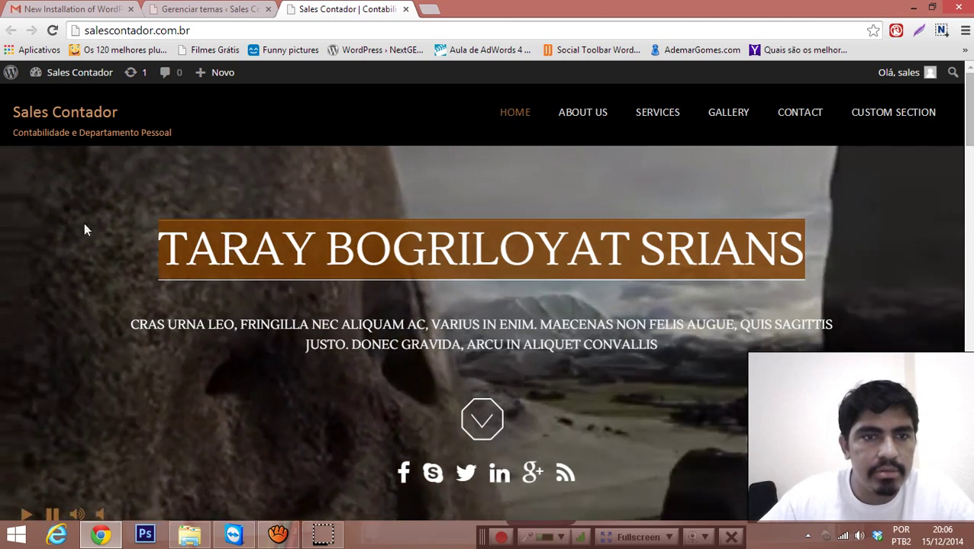
{"action": "left_click", "coordinate": [259, 260]}
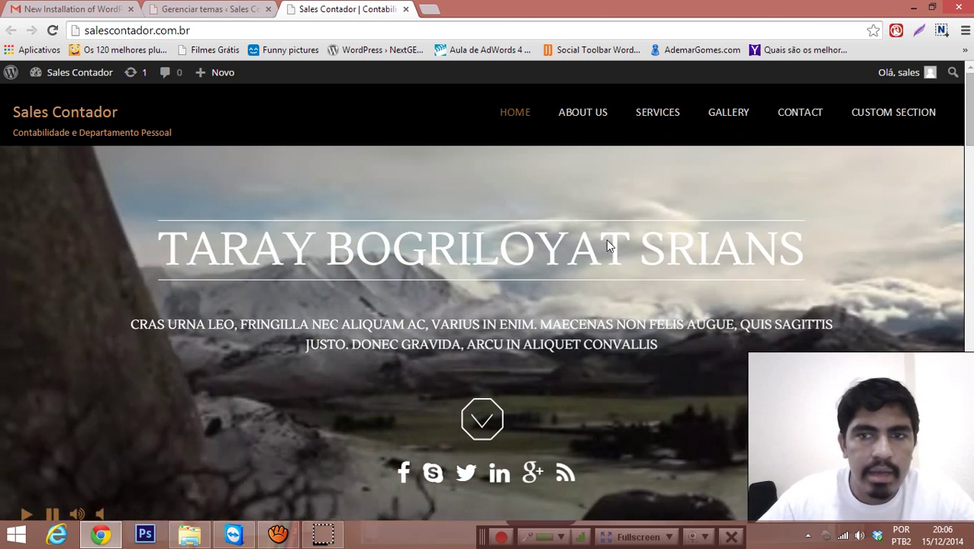
{"action": "scroll", "coordinate": [699, 260], "scroll_direction": "down", "scroll_amount": 3}
{"action": "scroll", "coordinate": [699, 260], "scroll_direction": "up", "scroll_amount": 3}
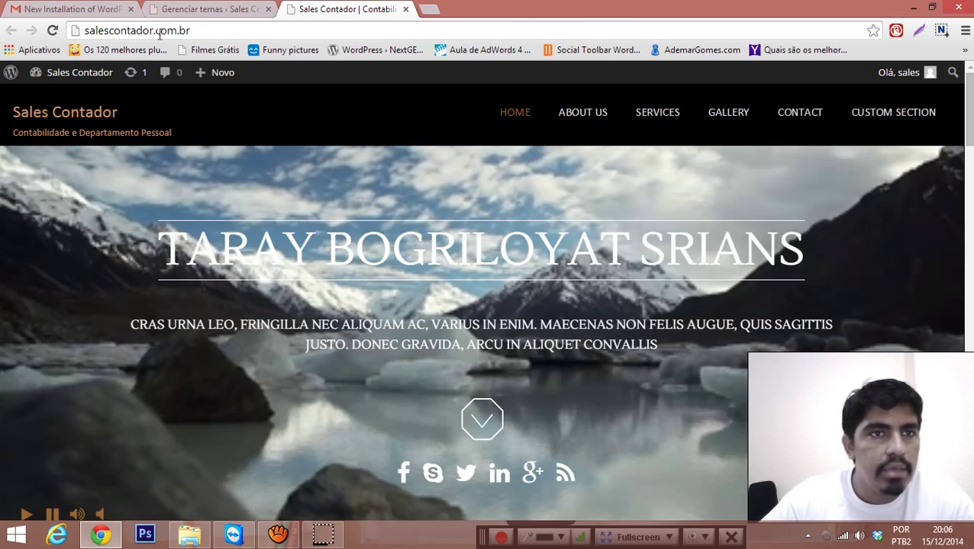
{"action": "left_click", "coordinate": [208, 9]}
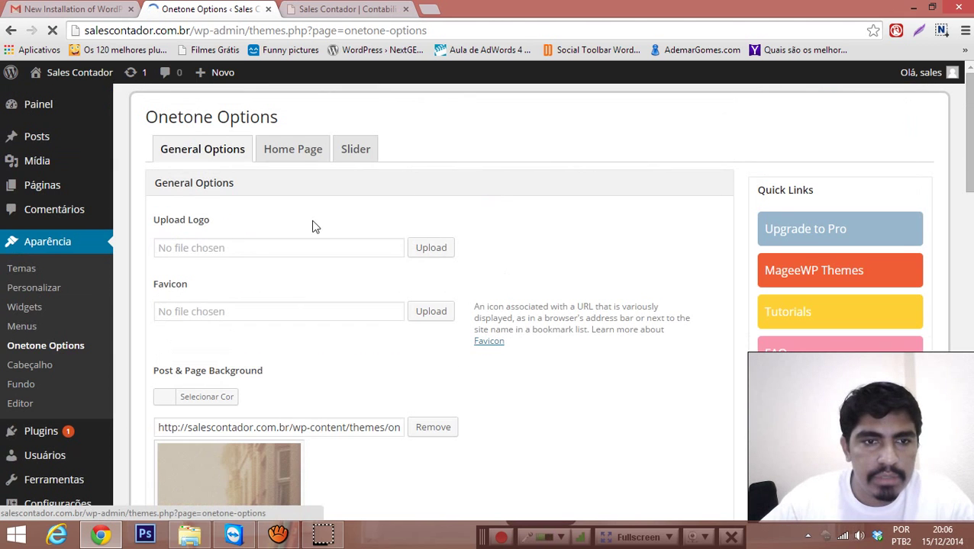
Step: Review the Home Page tab's 6 sections and background video ab0TSkLe-E0, then return to the live site
{"action": "scroll", "coordinate": [184, 244], "scroll_direction": "down", "scroll_amount": 1}
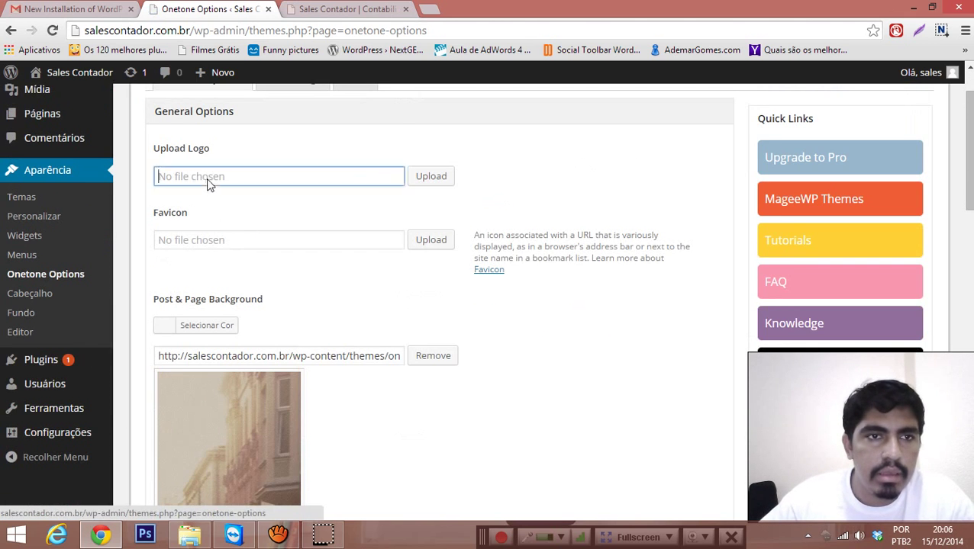
{"action": "scroll", "coordinate": [293, 230], "scroll_direction": "up", "scroll_amount": 1}
{"action": "left_click", "coordinate": [281, 156]}
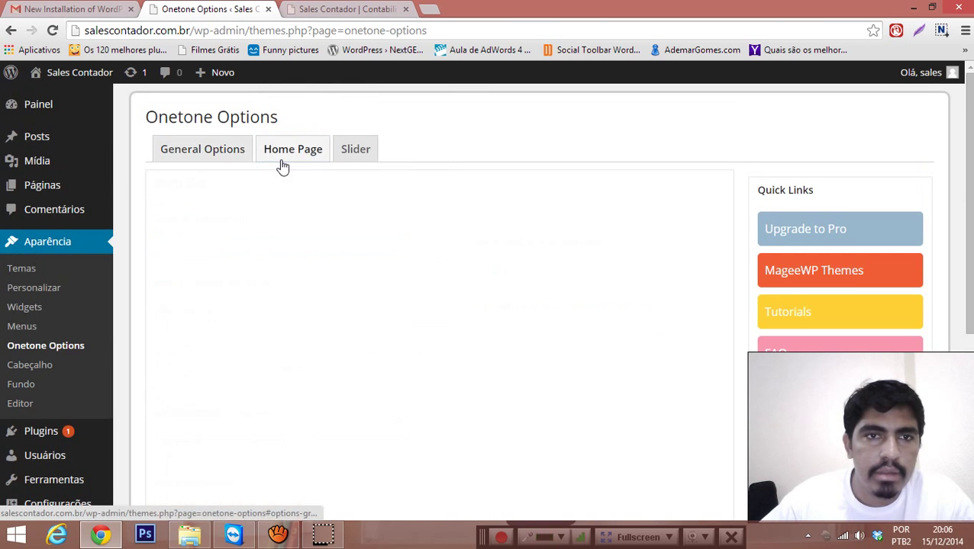
{"action": "scroll", "coordinate": [306, 211], "scroll_direction": "down", "scroll_amount": 1}
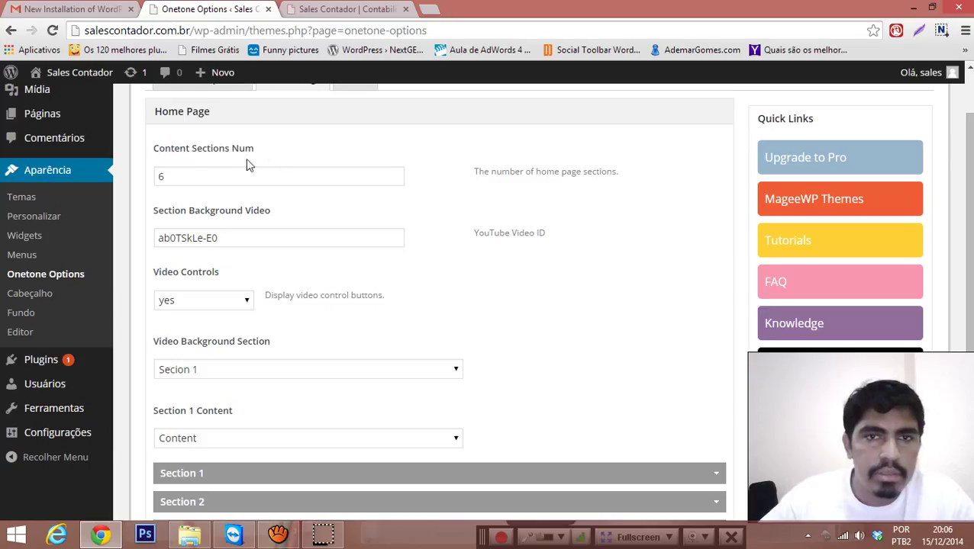
{"action": "scroll", "coordinate": [363, 205], "scroll_direction": "down", "scroll_amount": 1}
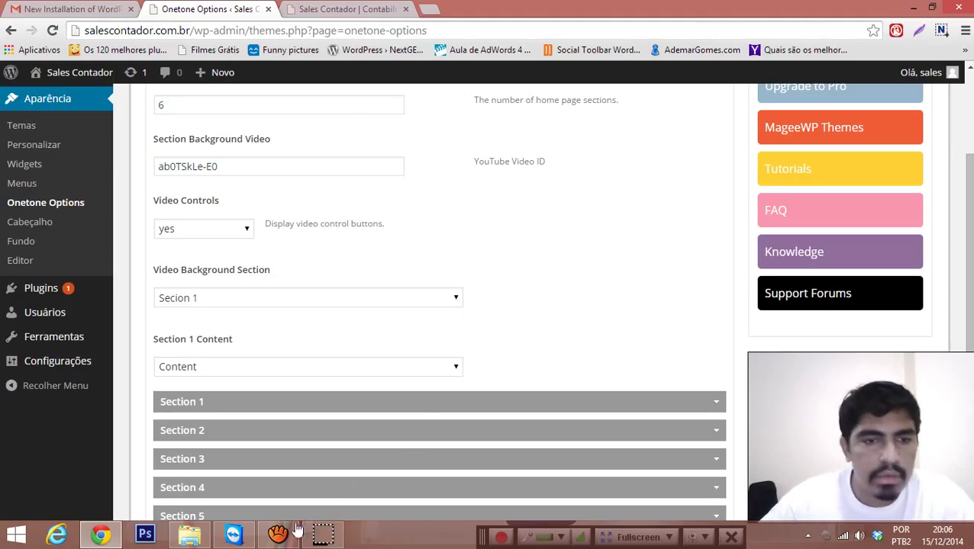
{"action": "left_click", "coordinate": [349, 8]}
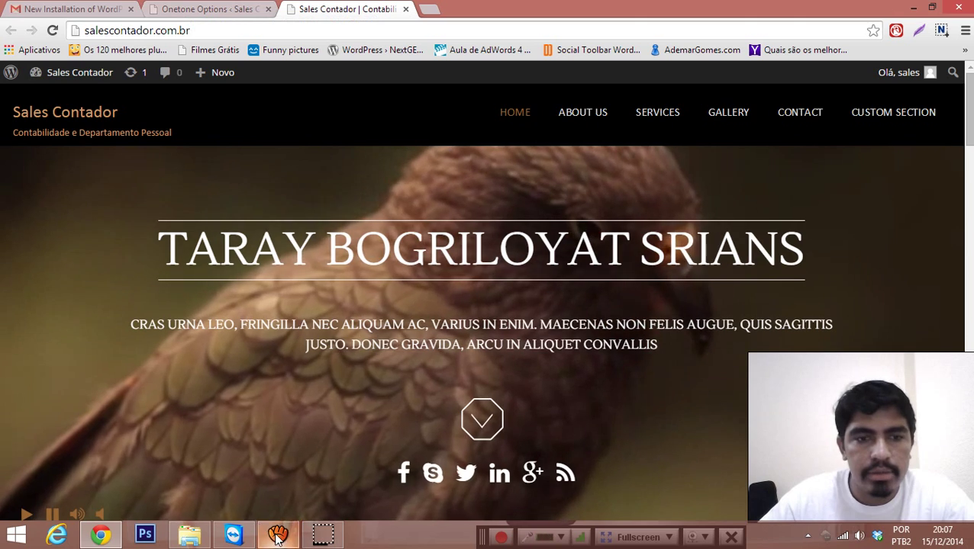
{"action": "left_click", "coordinate": [276, 536]}
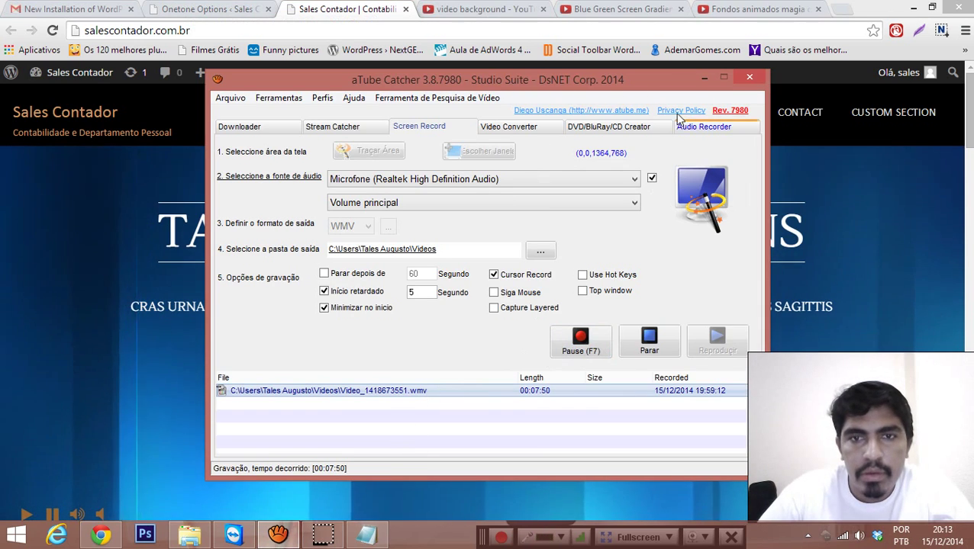
{"action": "left_click", "coordinate": [703, 78]}
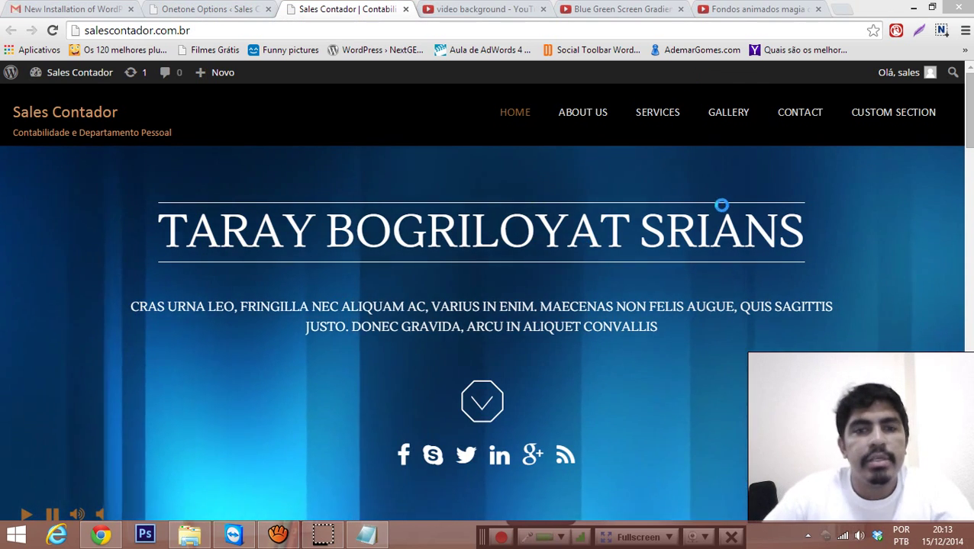
{"action": "scroll", "coordinate": [708, 229], "scroll_direction": "down", "scroll_amount": 5}
{"action": "scroll", "coordinate": [708, 229], "scroll_direction": "up", "scroll_amount": 5}
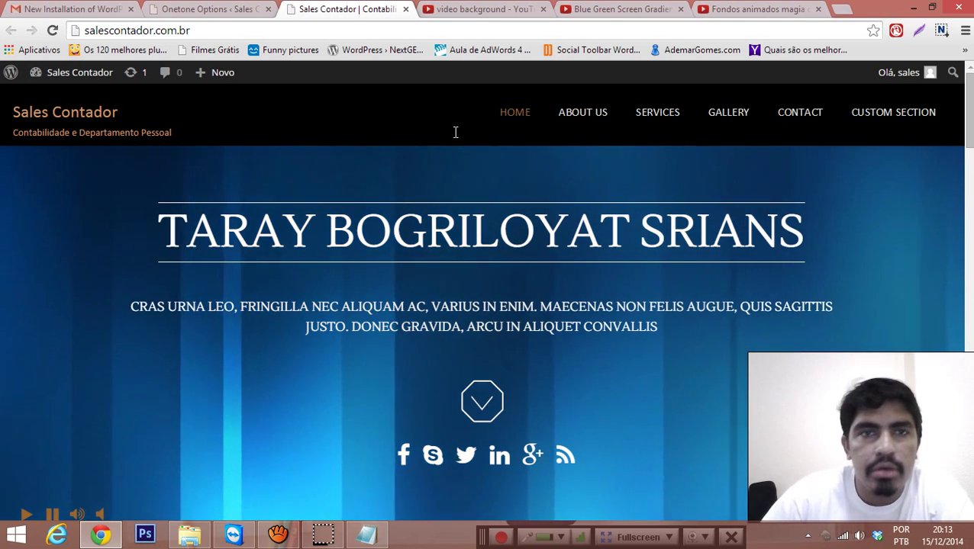
{"action": "left_click", "coordinate": [210, 9]}
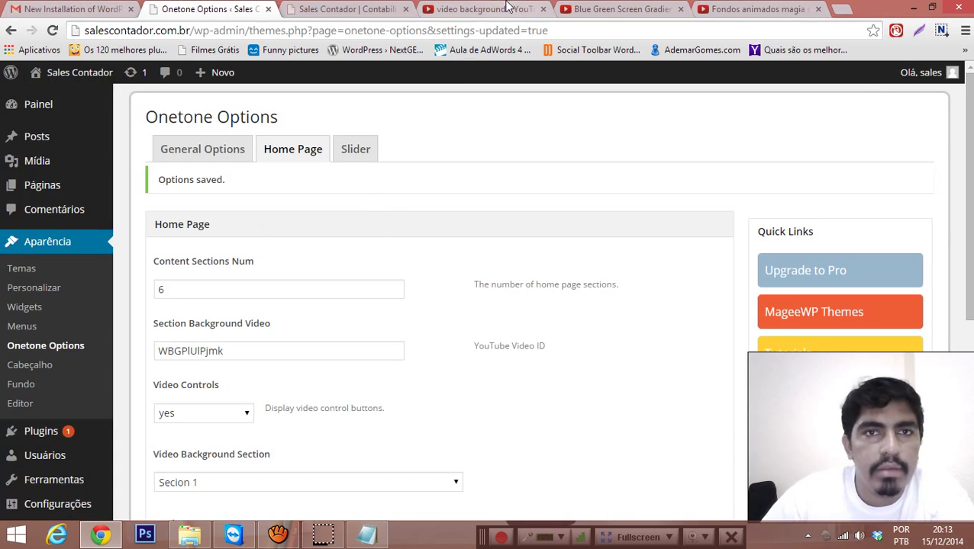
{"action": "left_click", "coordinate": [488, 9]}
{"action": "scroll", "coordinate": [530, 250], "scroll_direction": "up", "scroll_amount": 5}
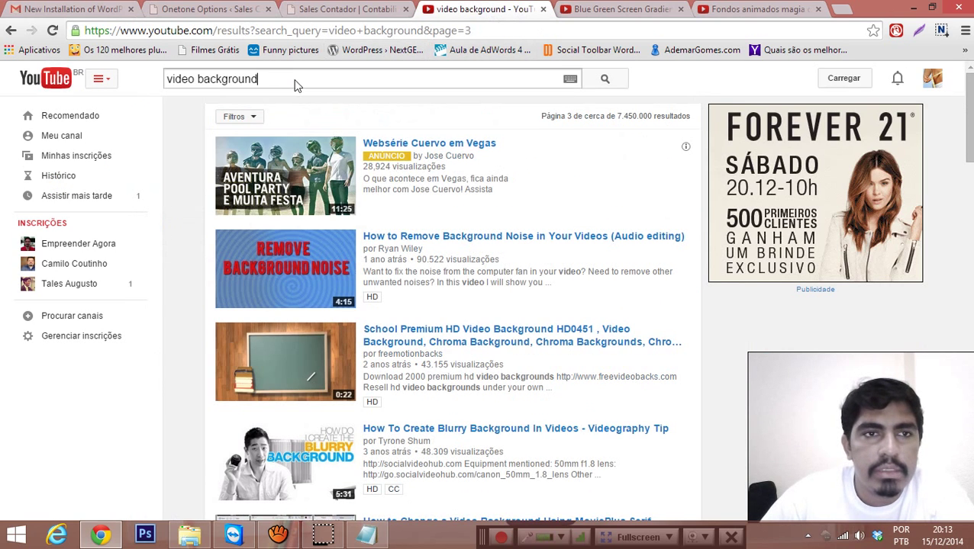
{"action": "key", "text": "Return"}
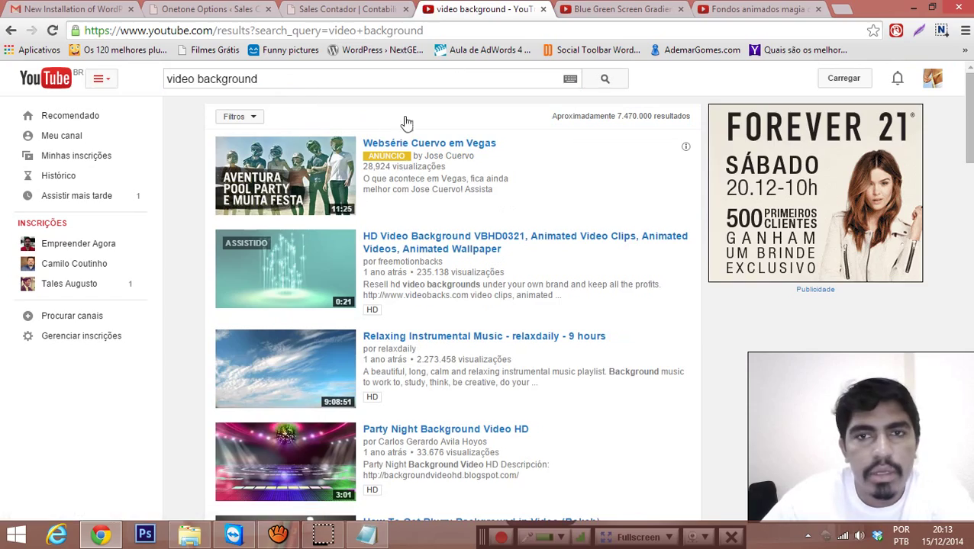
{"action": "scroll", "coordinate": [185, 304], "scroll_direction": "down", "scroll_amount": 6}
{"action": "scroll", "coordinate": [311, 267], "scroll_direction": "up", "scroll_amount": 6}
{"action": "scroll", "coordinate": [314, 254], "scroll_direction": "down", "scroll_amount": 2}
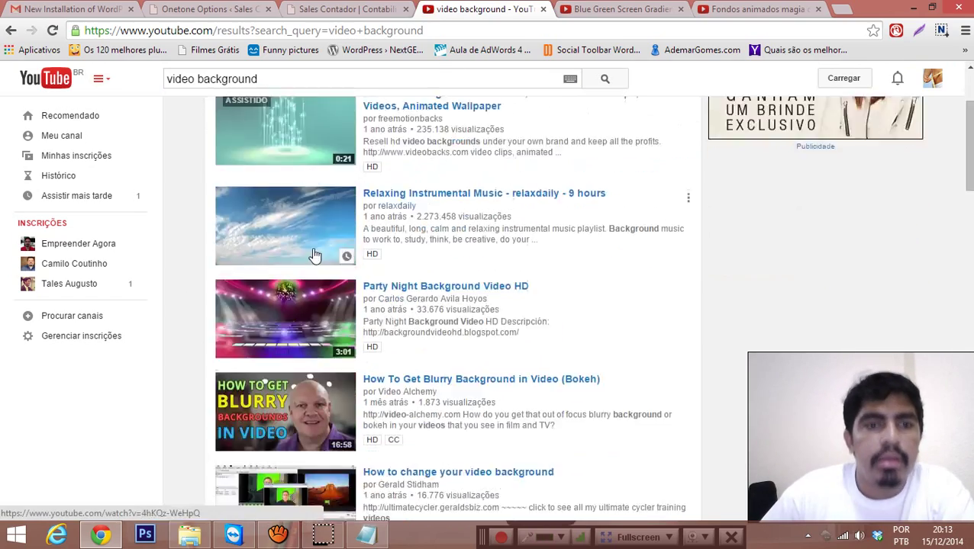
{"action": "scroll", "coordinate": [314, 255], "scroll_direction": "down", "scroll_amount": 14}
{"action": "scroll", "coordinate": [419, 245], "scroll_direction": "down", "scroll_amount": 5}
{"action": "scroll", "coordinate": [434, 254], "scroll_direction": "up", "scroll_amount": 6}
{"action": "key", "text": "ctrl+Tab"}
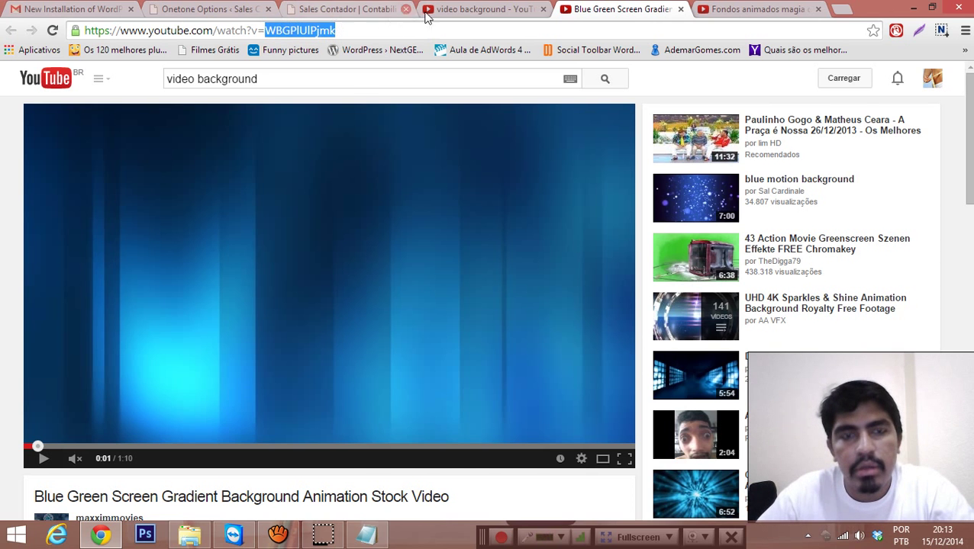
{"action": "left_click", "coordinate": [473, 9]}
{"action": "left_click", "coordinate": [311, 6]}
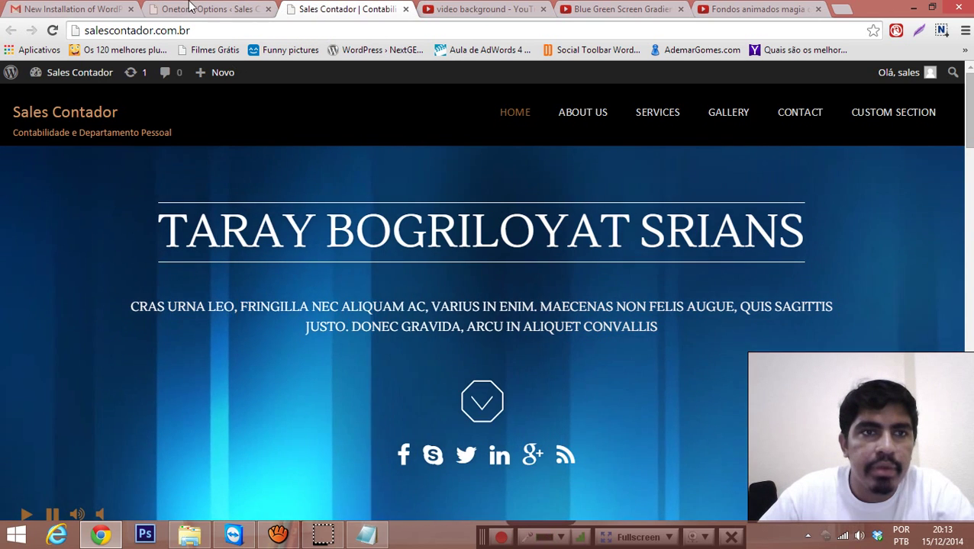
{"action": "left_click", "coordinate": [195, 10]}
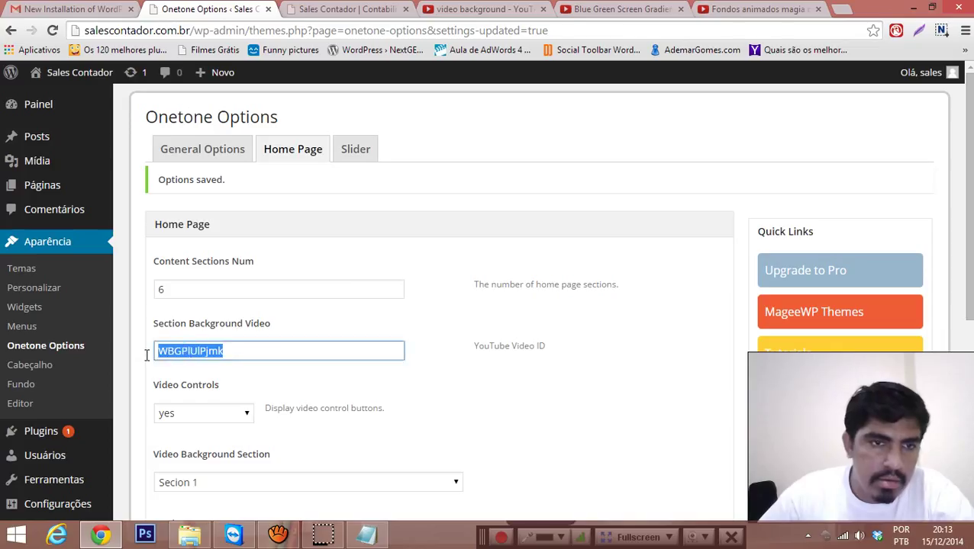
{"action": "scroll", "coordinate": [511, 360], "scroll_direction": "down", "scroll_amount": 5}
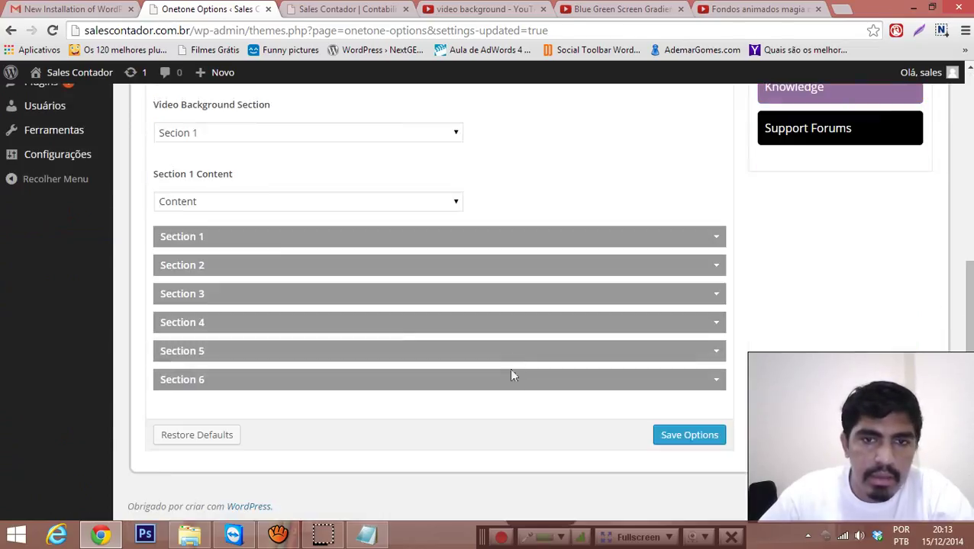
{"action": "left_click", "coordinate": [707, 445]}
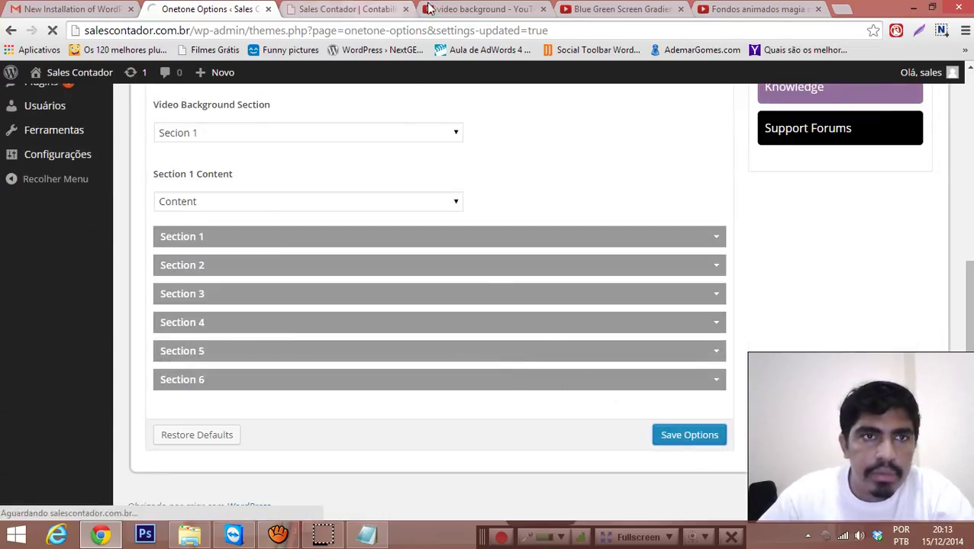
{"action": "left_click", "coordinate": [338, 9]}
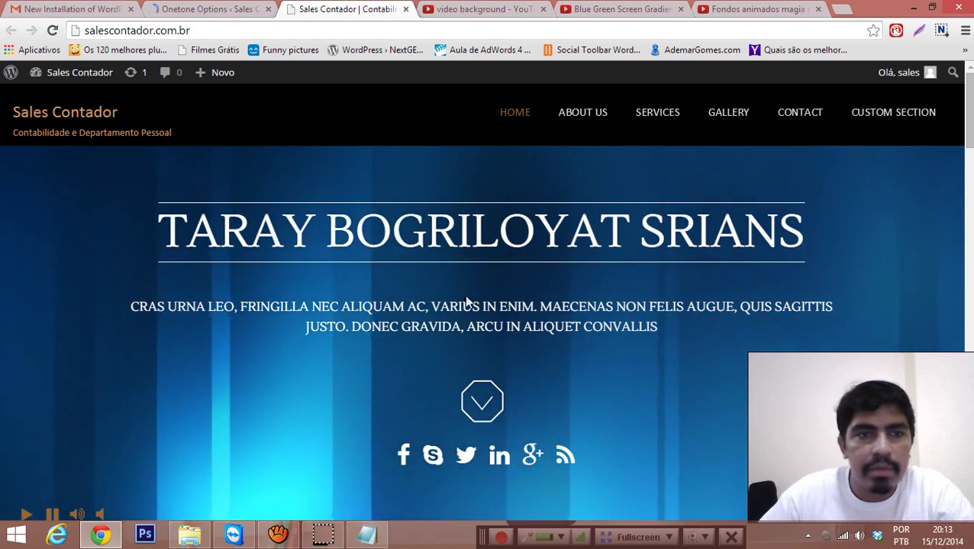
{"action": "scroll", "coordinate": [733, 261], "scroll_direction": "down", "scroll_amount": 4}
{"action": "scroll", "coordinate": [794, 271], "scroll_direction": "up", "scroll_amount": 5}
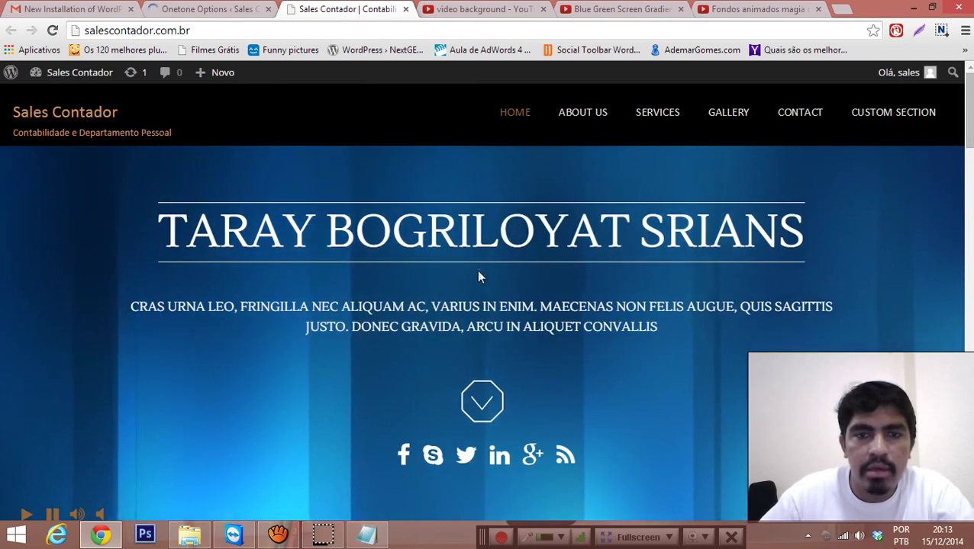
{"action": "scroll", "coordinate": [559, 278], "scroll_direction": "down", "scroll_amount": 2}
{"action": "scroll", "coordinate": [559, 278], "scroll_direction": "down", "scroll_amount": 2}
{"action": "scroll", "coordinate": [643, 311], "scroll_direction": "up", "scroll_amount": 5}
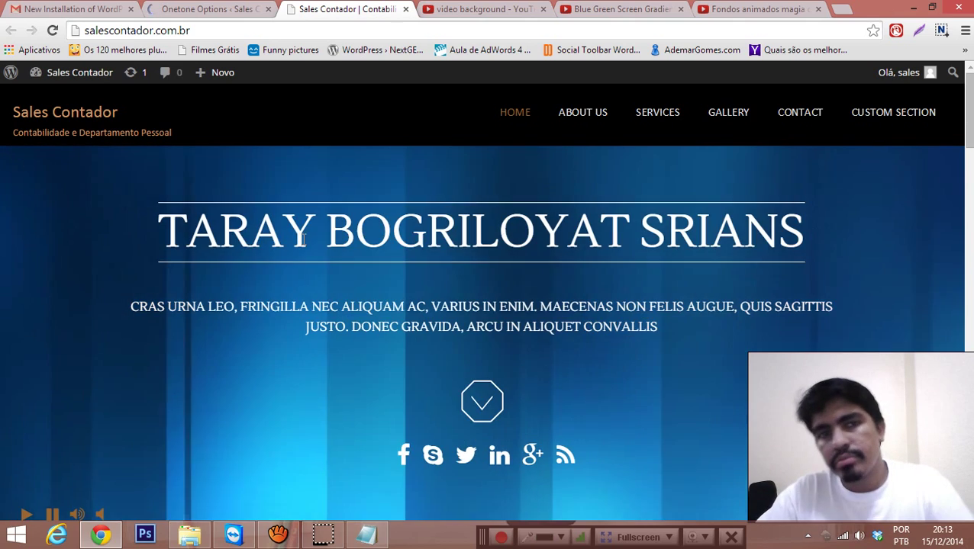
{"action": "scroll", "coordinate": [692, 228], "scroll_direction": "down", "scroll_amount": 5}
{"action": "scroll", "coordinate": [647, 192], "scroll_direction": "up", "scroll_amount": 5}
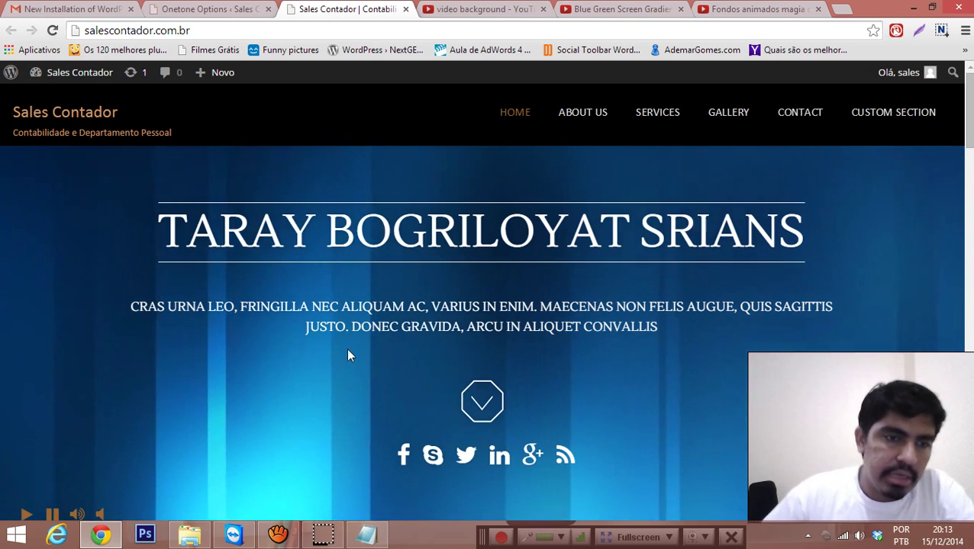
{"action": "scroll", "coordinate": [366, 344], "scroll_direction": "down", "scroll_amount": 3}
{"action": "scroll", "coordinate": [427, 339], "scroll_direction": "up", "scroll_amount": 3}
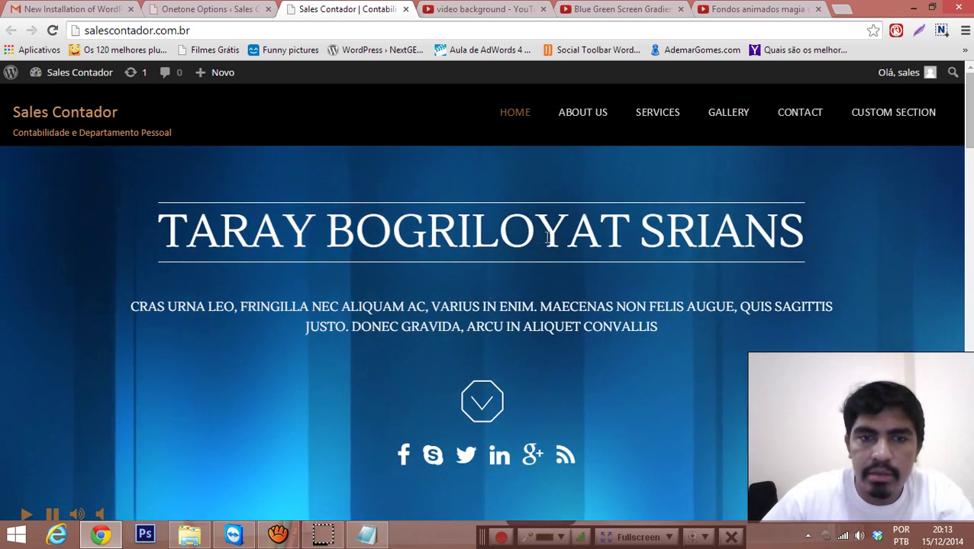
{"action": "scroll", "coordinate": [587, 275], "scroll_direction": "down", "scroll_amount": 3}
{"action": "scroll", "coordinate": [552, 242], "scroll_direction": "up", "scroll_amount": 3}
{"action": "key", "text": "alt+Tab"}
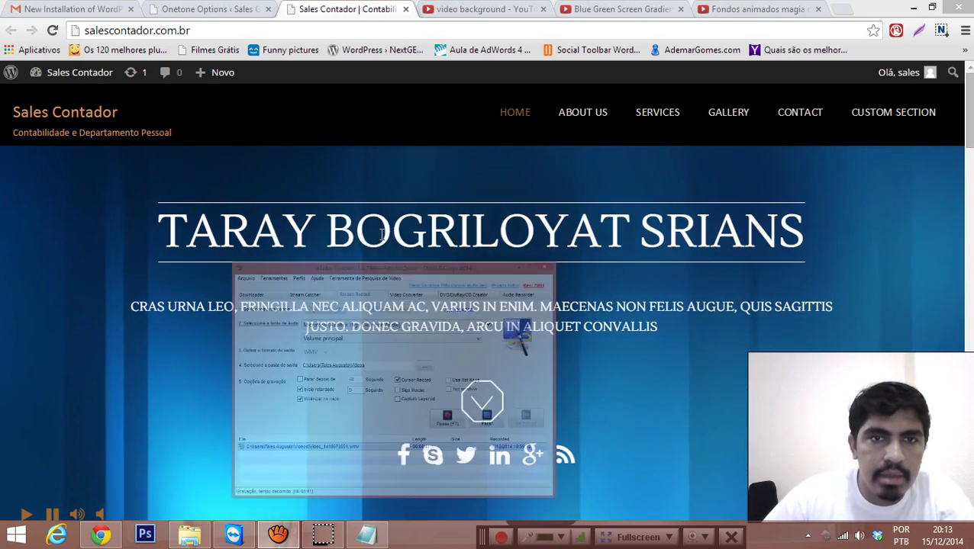
{"action": "key", "text": "alt+Tab"}
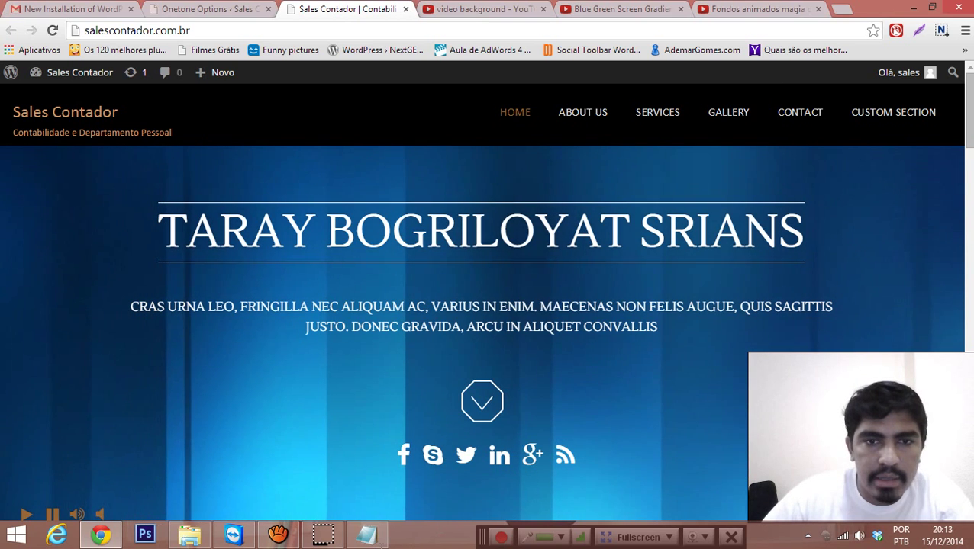
Step: Replace WBGPlUlPjmk with ab0TSkLe-E0 from Notepad in the Section Background Video field
{"action": "left_click", "coordinate": [367, 535]}
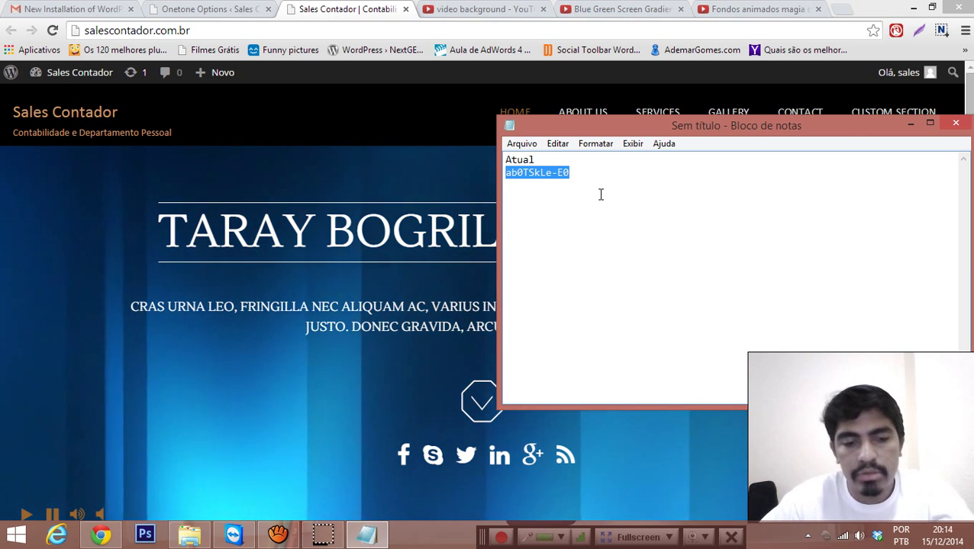
{"action": "left_click", "coordinate": [210, 6]}
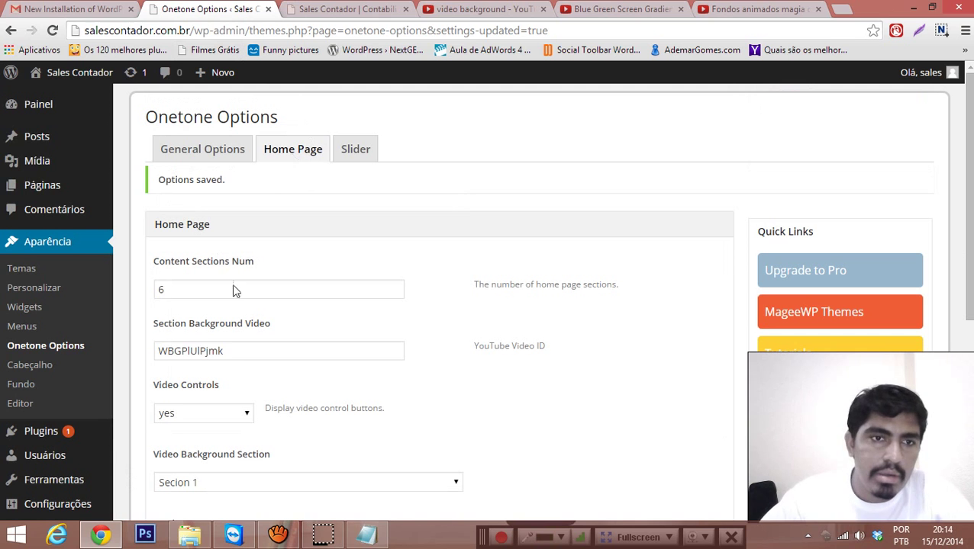
{"action": "left_click_drag", "start_coordinate": [249, 351], "coordinate": [148, 349]}
{"action": "type", "text": "ab0TSkLe-E0"}
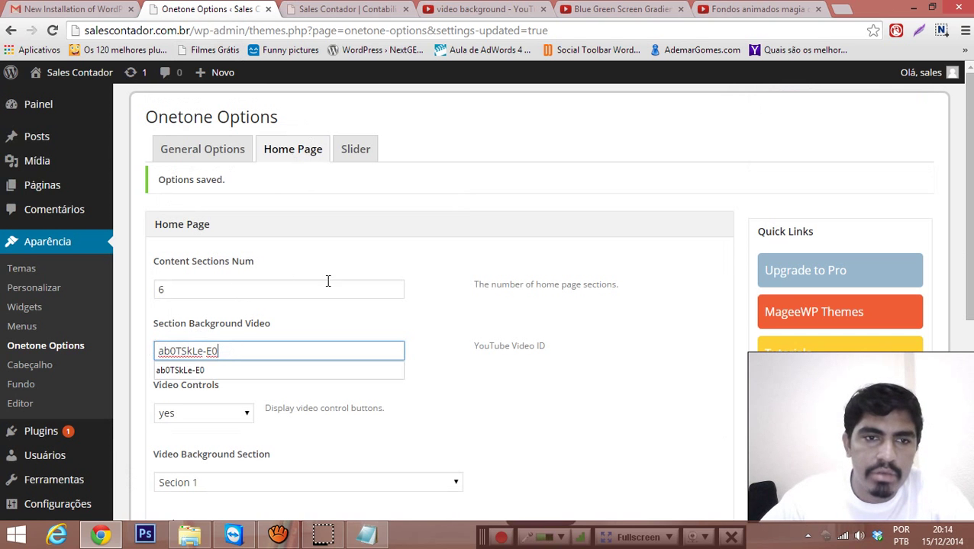
{"action": "left_click", "coordinate": [602, 310]}
{"action": "scroll", "coordinate": [602, 310], "scroll_direction": "down", "scroll_amount": 5}
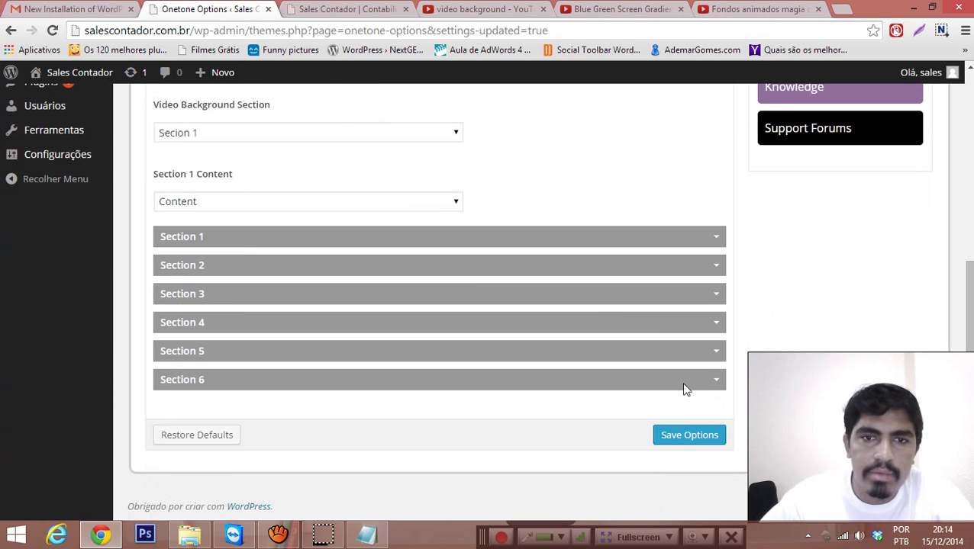
Step: Save the options, reload the homepage to check the new hero video, then return to Onetone Options
{"action": "left_click", "coordinate": [686, 437]}
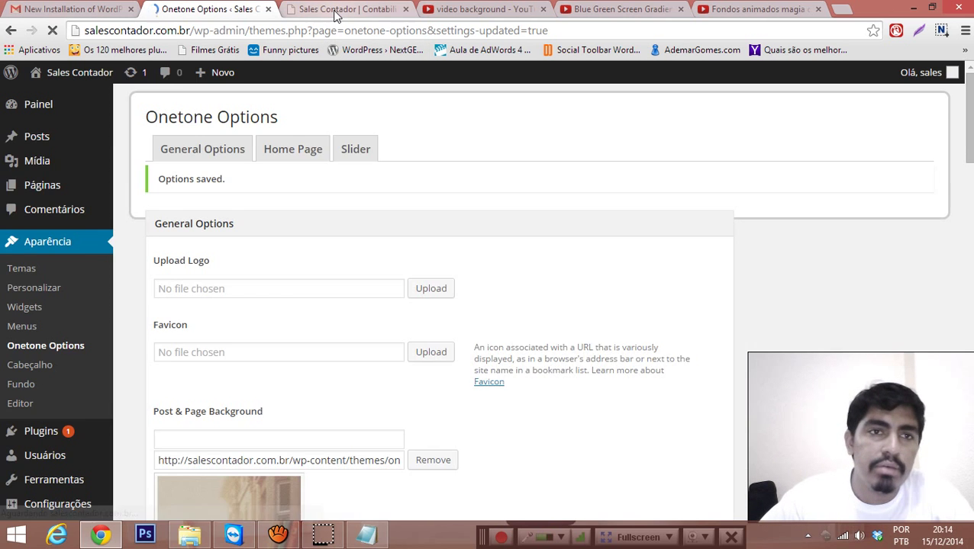
{"action": "left_click", "coordinate": [335, 11]}
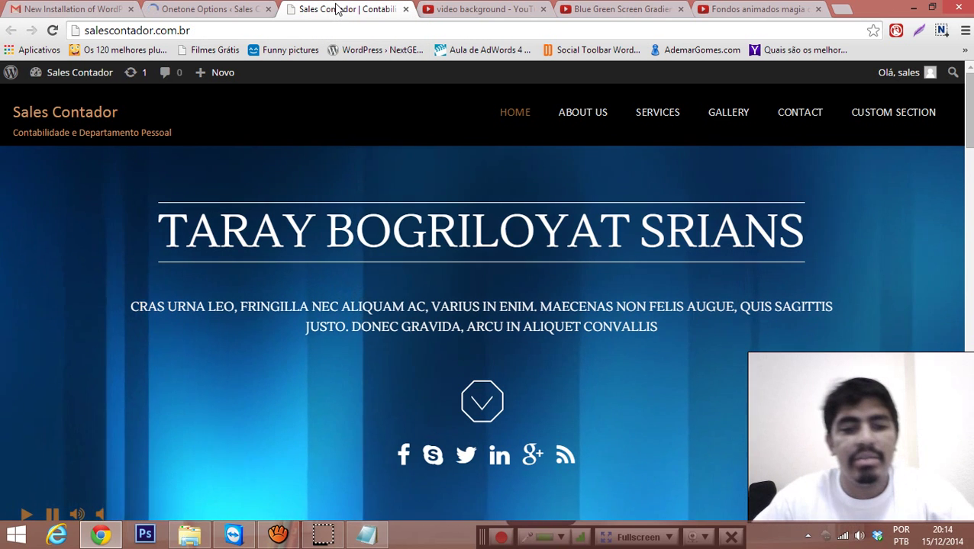
{"action": "key", "text": "F5"}
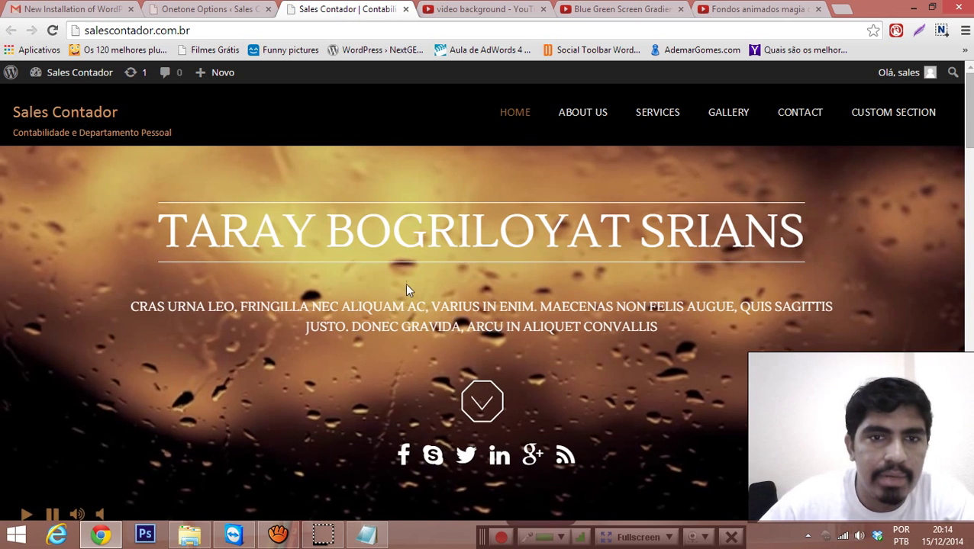
{"action": "scroll", "coordinate": [450, 309], "scroll_direction": "down", "scroll_amount": 3}
{"action": "scroll", "coordinate": [459, 317], "scroll_direction": "up", "scroll_amount": 3}
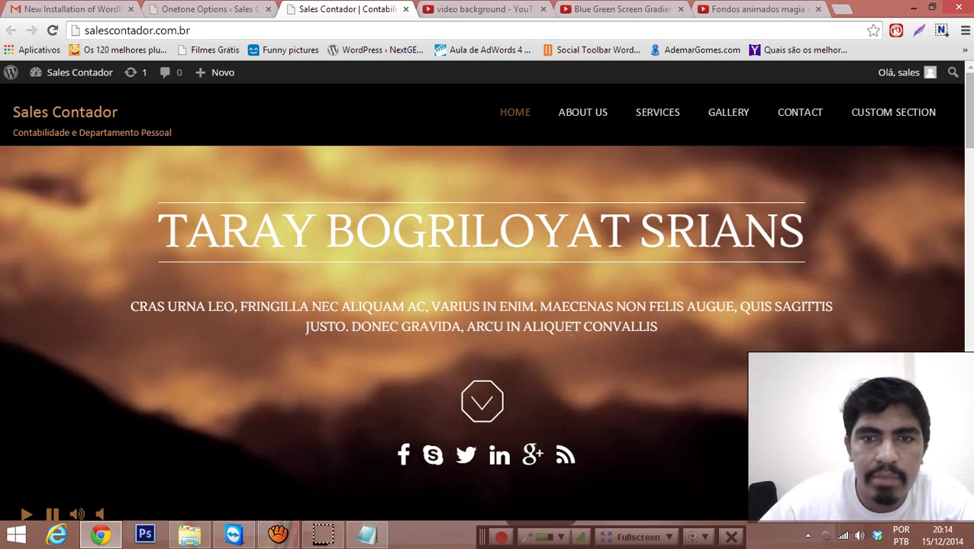
{"action": "left_click", "coordinate": [488, 399]}
{"action": "scroll", "coordinate": [476, 390], "scroll_direction": "up", "scroll_amount": 5}
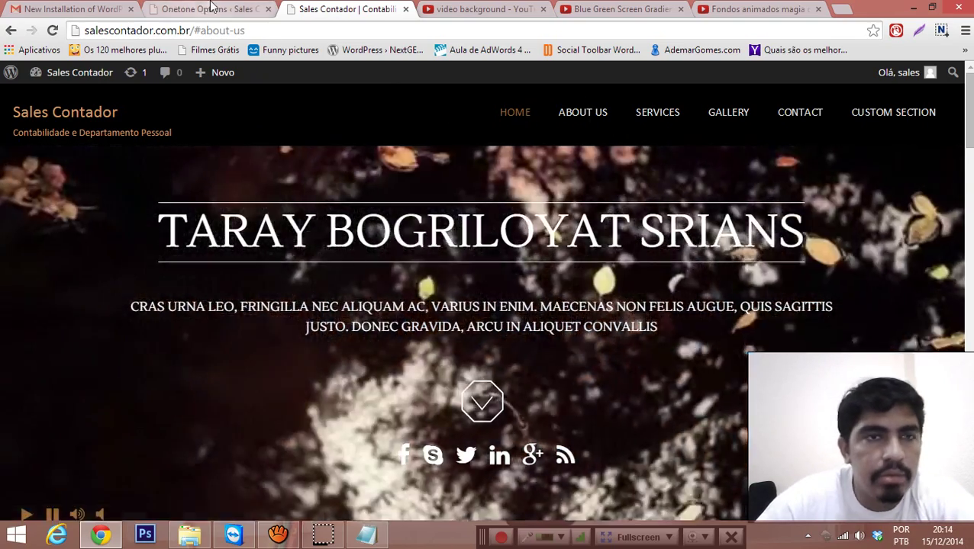
{"action": "left_click", "coordinate": [212, 9]}
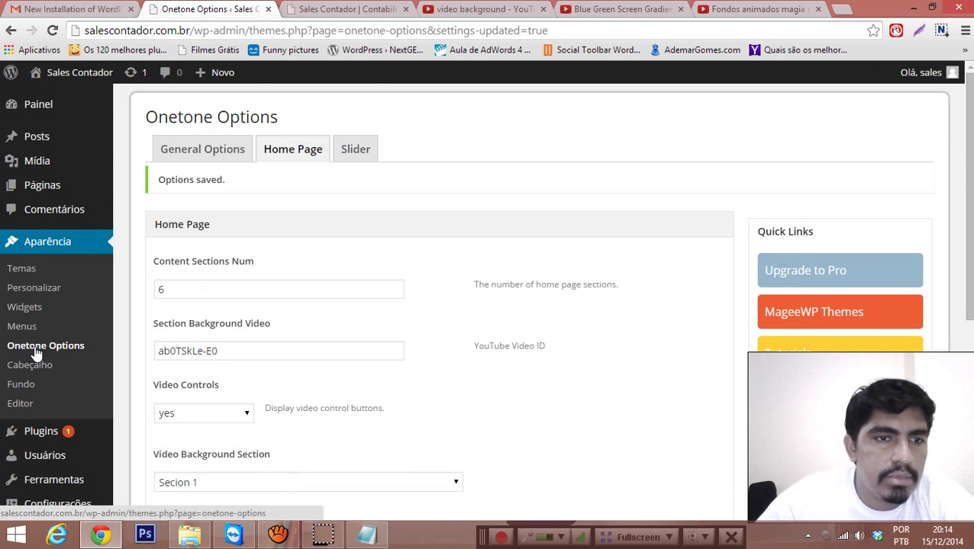
Step: Expand Section 1 and scroll through its banner settings
{"action": "scroll", "coordinate": [152, 289], "scroll_direction": "down", "scroll_amount": 4}
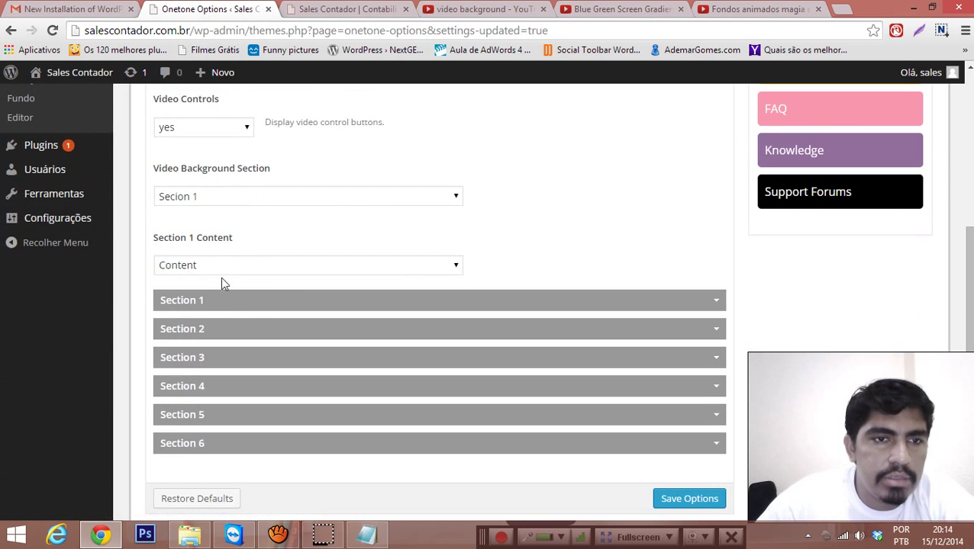
{"action": "left_click", "coordinate": [262, 304]}
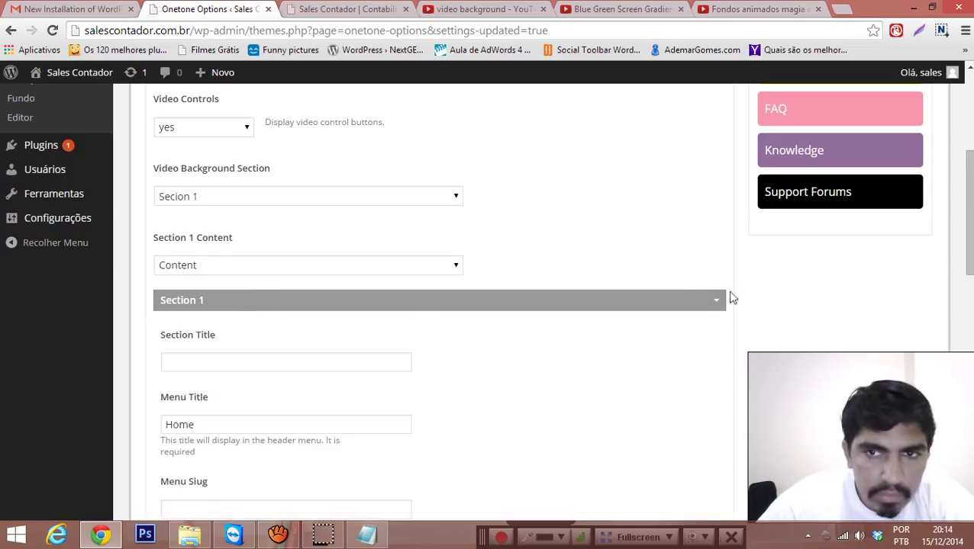
{"action": "scroll", "coordinate": [256, 305], "scroll_direction": "down", "scroll_amount": 3}
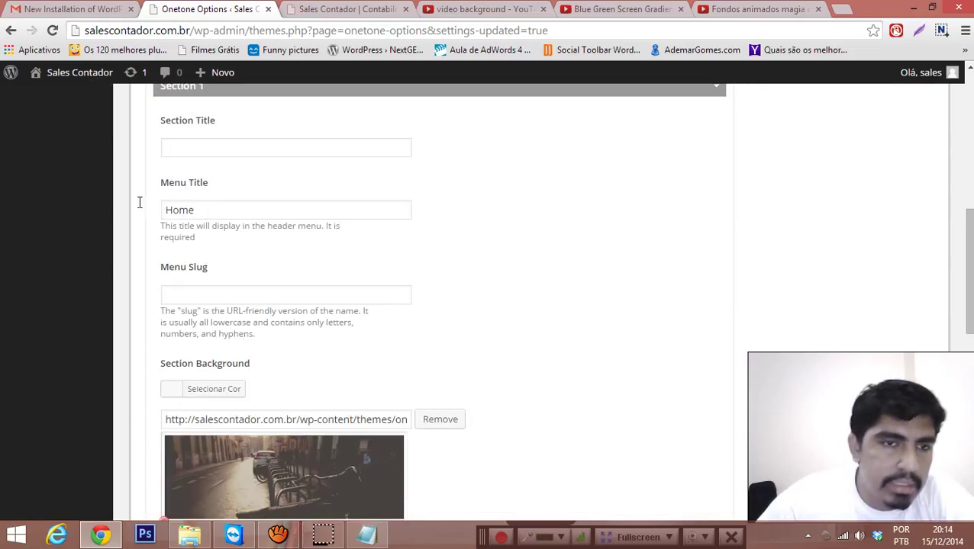
{"action": "scroll", "coordinate": [218, 217], "scroll_direction": "down", "scroll_amount": 1}
{"action": "scroll", "coordinate": [287, 209], "scroll_direction": "down", "scroll_amount": 2}
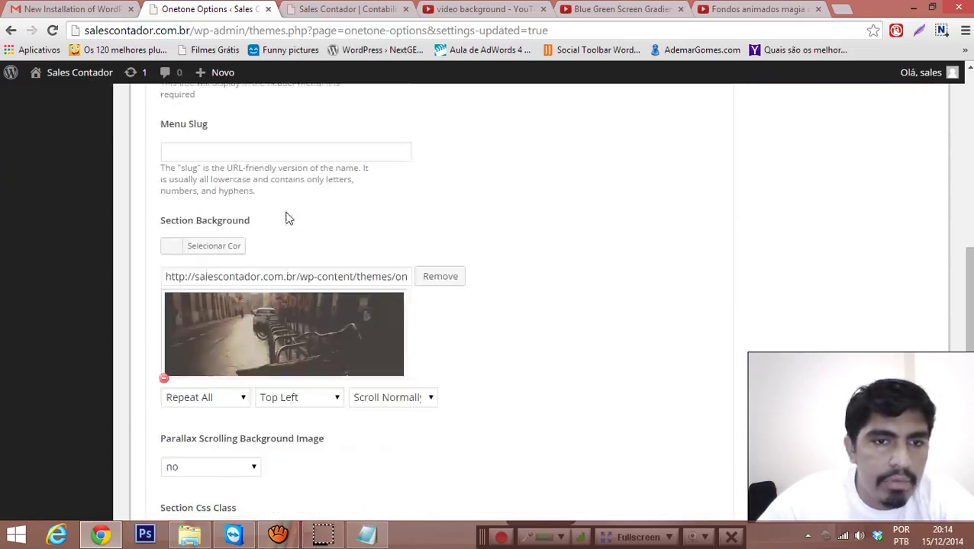
{"action": "scroll", "coordinate": [323, 241], "scroll_direction": "down", "scroll_amount": 2}
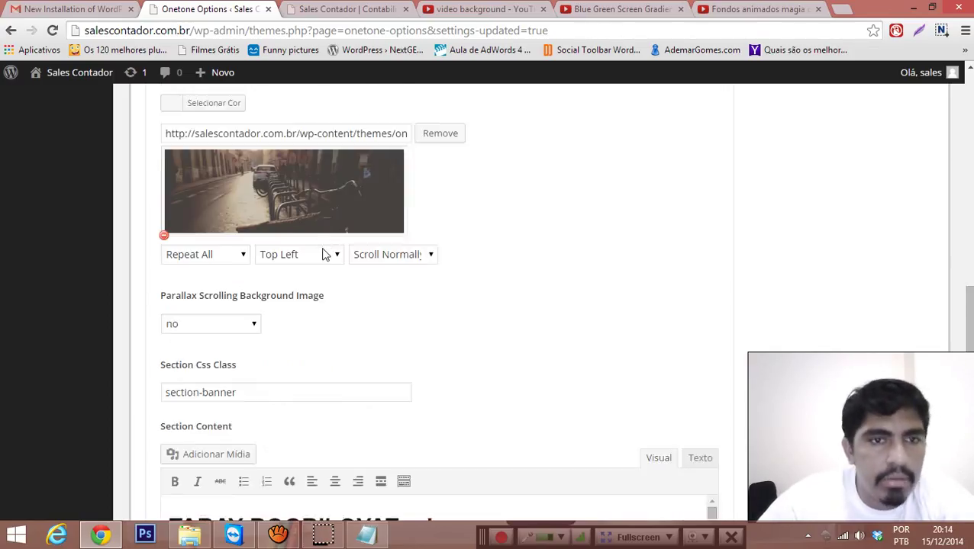
{"action": "scroll", "coordinate": [326, 255], "scroll_direction": "down", "scroll_amount": 2}
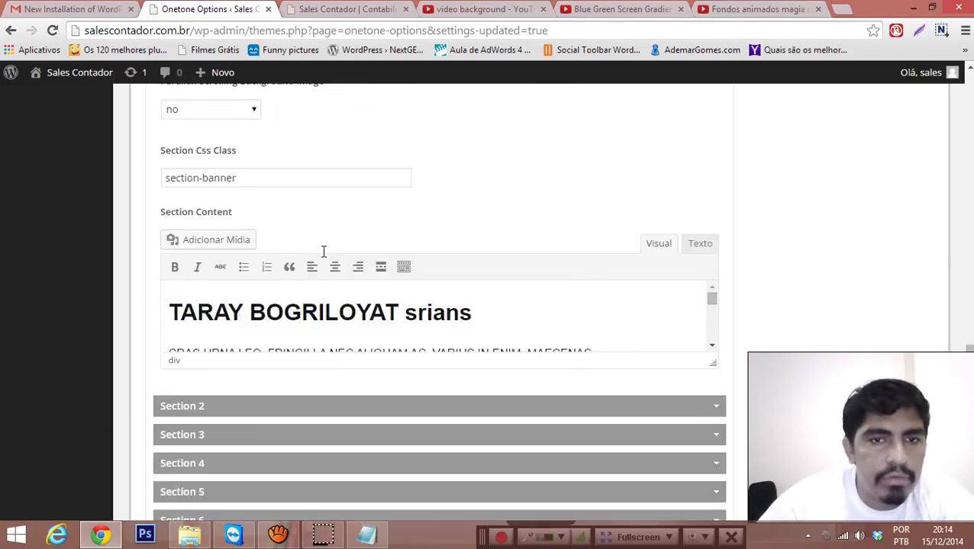
{"action": "scroll", "coordinate": [328, 263], "scroll_direction": "down", "scroll_amount": 1}
{"action": "scroll", "coordinate": [337, 271], "scroll_direction": "down", "scroll_amount": 5}
{"action": "scroll", "coordinate": [340, 269], "scroll_direction": "up", "scroll_amount": 5}
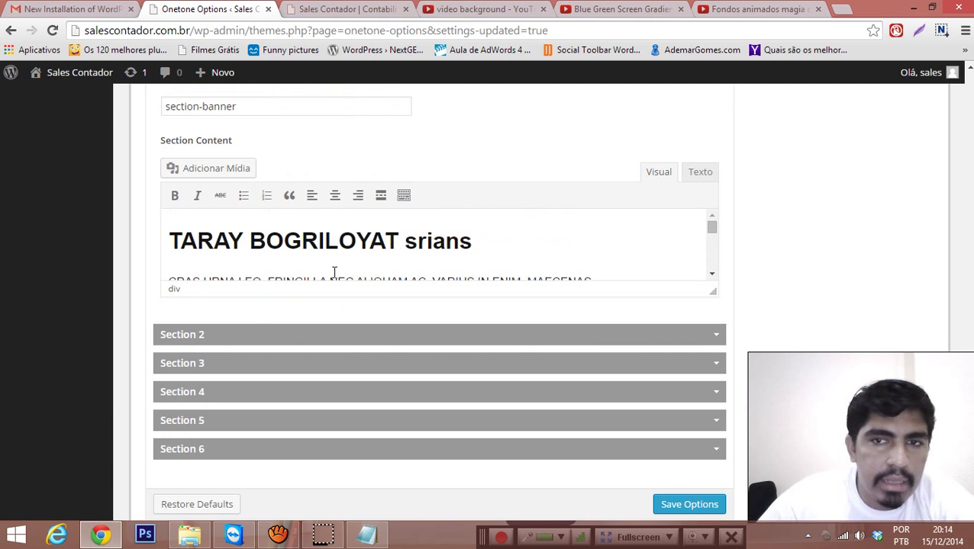
Step: View the Section 1 banner content as Texto HTML, then switch back to Visual
{"action": "left_click", "coordinate": [700, 172]}
{"action": "scroll", "coordinate": [250, 253], "scroll_direction": "down", "scroll_amount": 6}
{"action": "scroll", "coordinate": [249, 253], "scroll_direction": "up", "scroll_amount": 1}
{"action": "scroll", "coordinate": [341, 254], "scroll_direction": "up", "scroll_amount": 7}
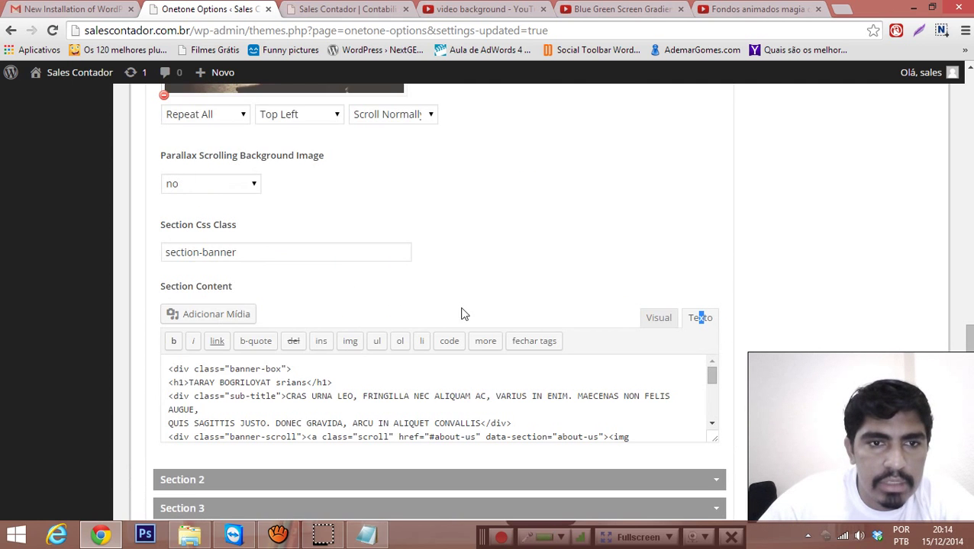
{"action": "left_click", "coordinate": [650, 319]}
Step: Expand the Section 2 settings
{"action": "scroll", "coordinate": [467, 276], "scroll_direction": "down", "scroll_amount": 3}
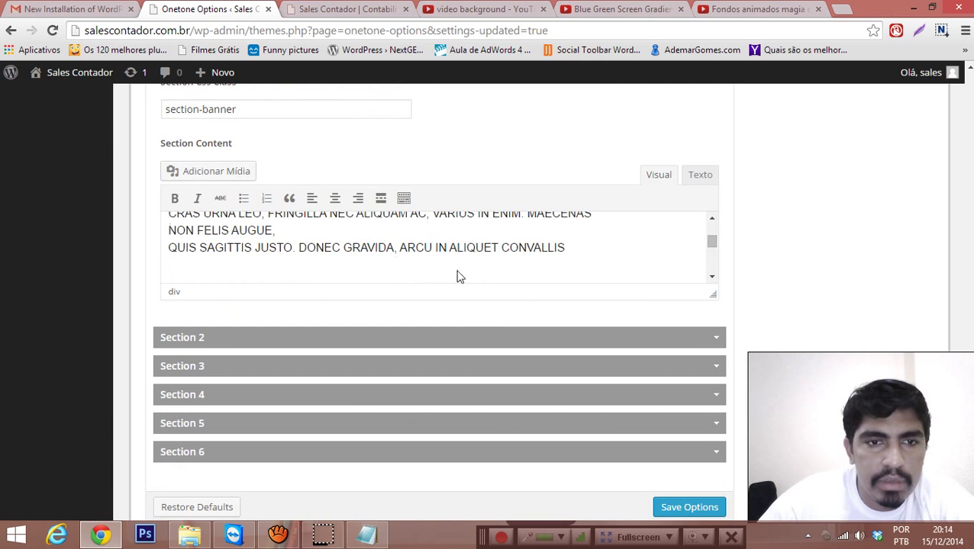
{"action": "scroll", "coordinate": [289, 243], "scroll_direction": "down", "scroll_amount": 1}
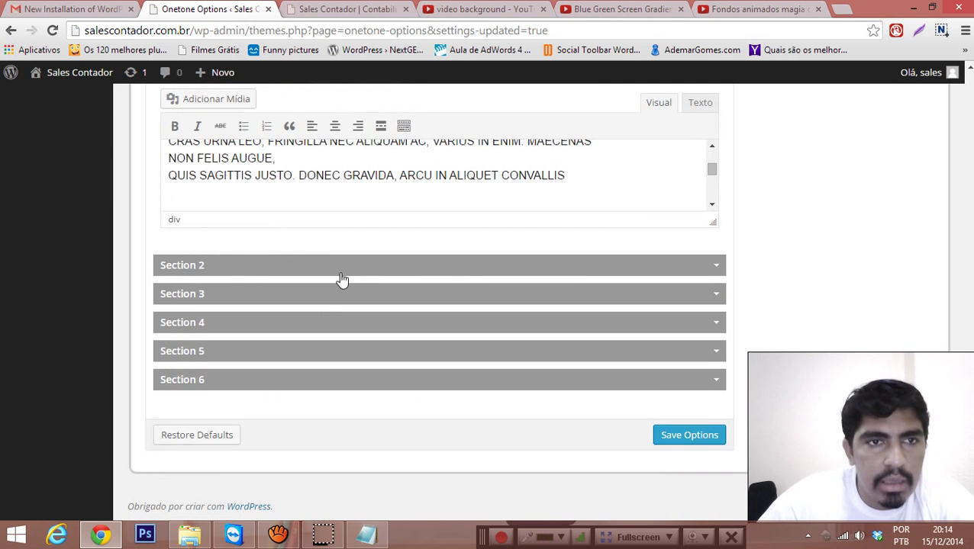
{"action": "scroll", "coordinate": [343, 293], "scroll_direction": "up", "scroll_amount": 3}
{"action": "scroll", "coordinate": [336, 304], "scroll_direction": "up", "scroll_amount": 1}
{"action": "scroll", "coordinate": [324, 315], "scroll_direction": "down", "scroll_amount": 5}
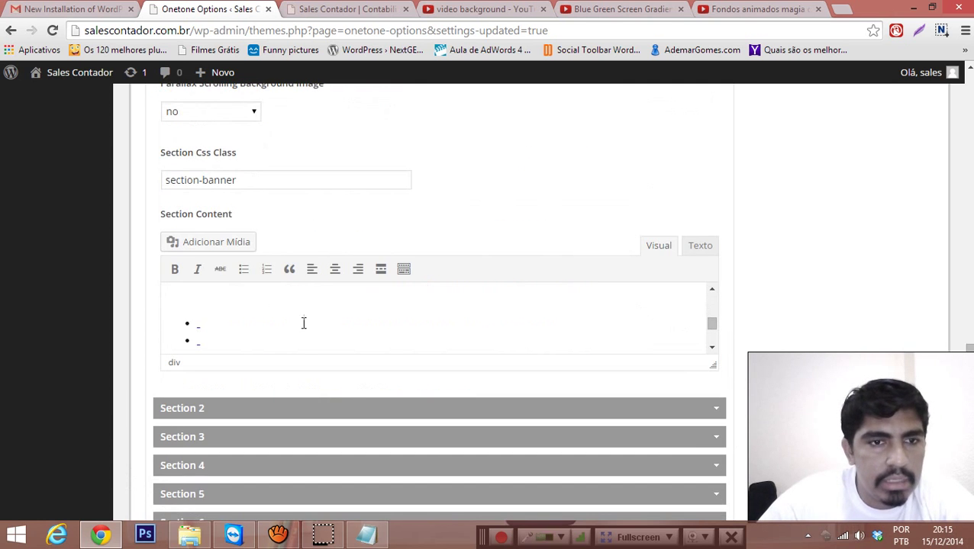
{"action": "scroll", "coordinate": [286, 337], "scroll_direction": "down", "scroll_amount": 2}
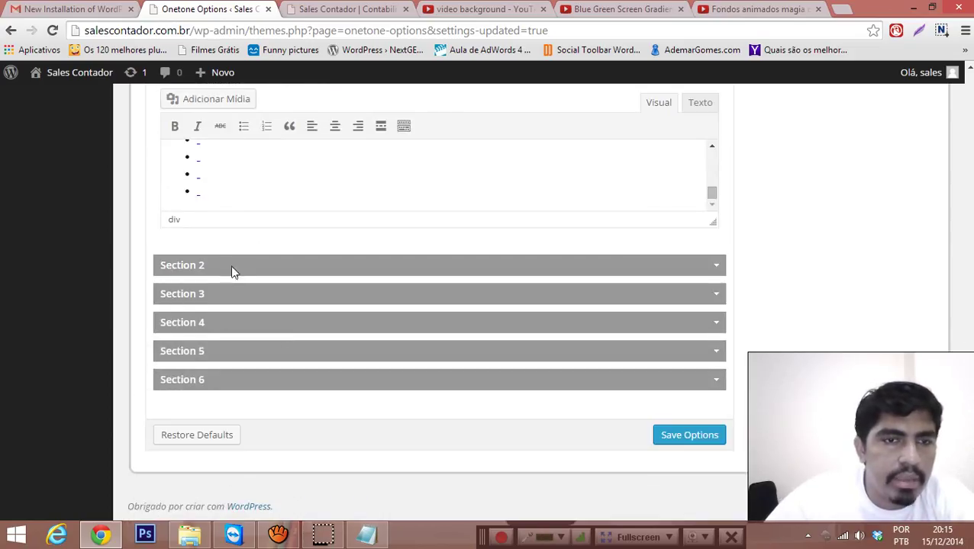
{"action": "left_click", "coordinate": [233, 265]}
Step: Change the Section 2 section title from About Us to 'Sobre Nós'
{"action": "scroll", "coordinate": [236, 271], "scroll_direction": "down", "scroll_amount": 1}
{"action": "left_click_drag", "start_coordinate": [204, 259], "coordinate": [166, 257]}
{"action": "type", "text": "Sobre Nos"}
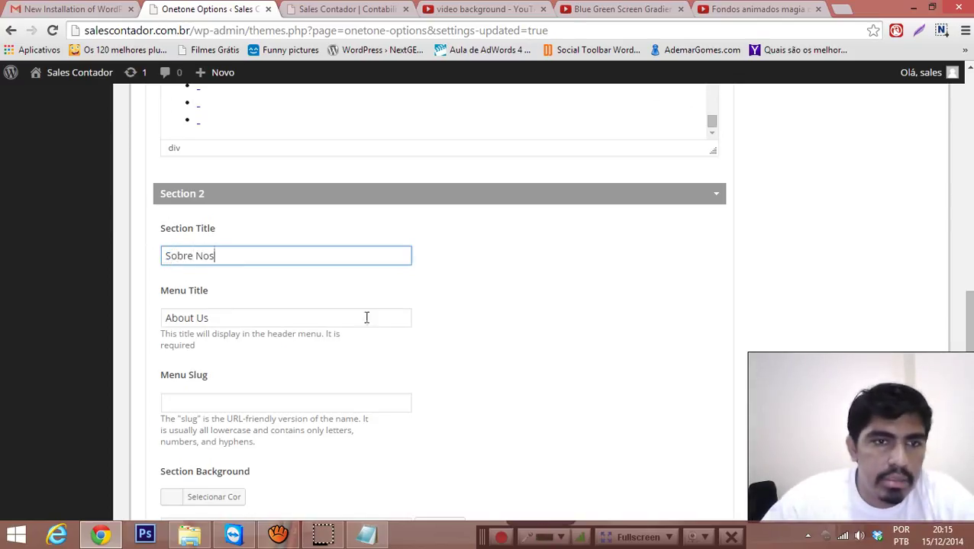
{"action": "key", "text": "BackSpace"}
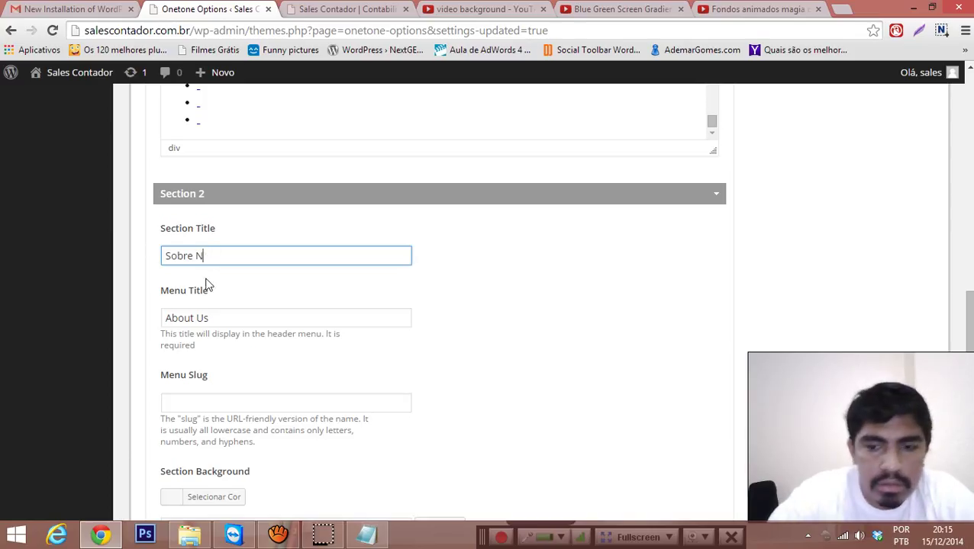
Step: Replace the Section 2 menu title About Us with 'Sobre Nós'
{"action": "left_click", "coordinate": [213, 316]}
{"action": "left_click_drag", "start_coordinate": [213, 316], "coordinate": [171, 322]}
{"action": "key", "text": "BackSpace"}
{"action": "key", "text": "BackSpace"}
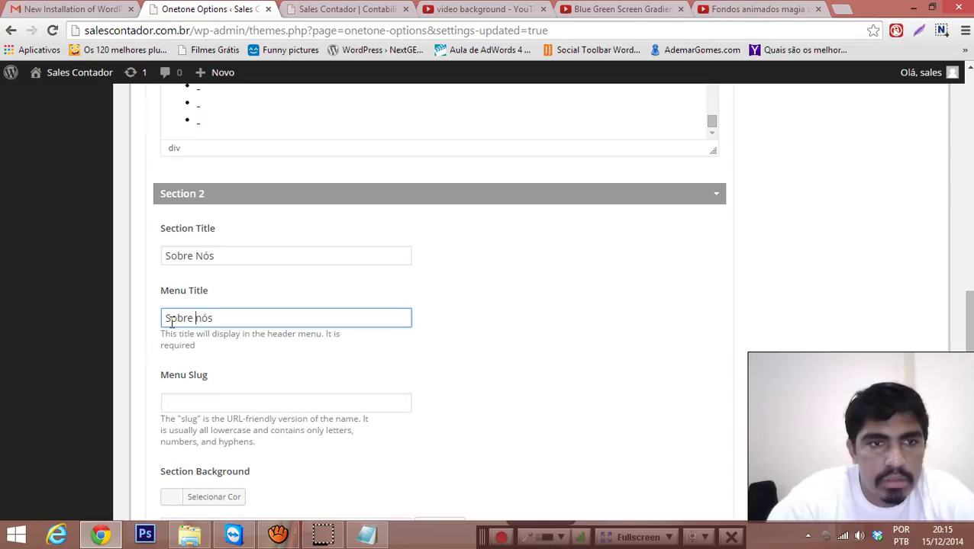
{"action": "type", "text": "Sobre N"}
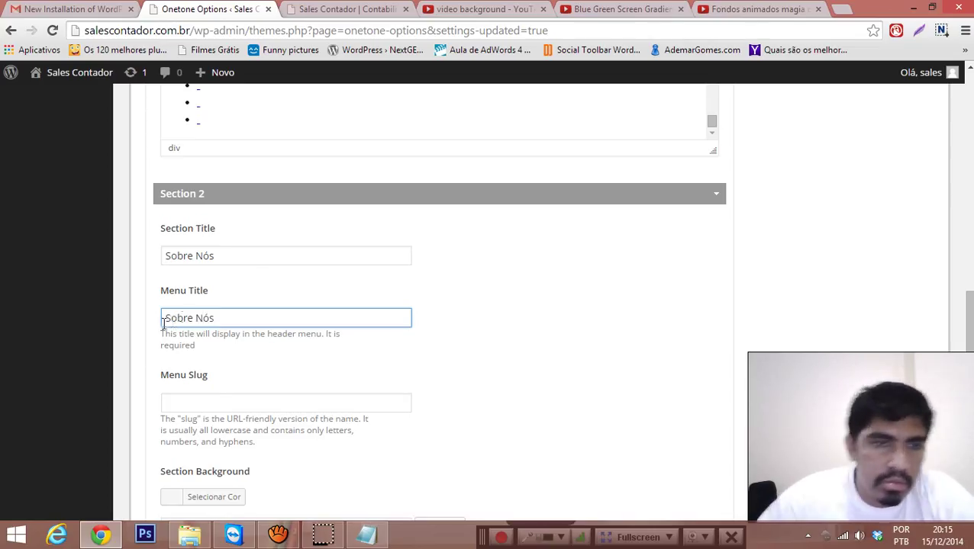
Step: Expand the Section 3 (Services) settings
{"action": "scroll", "coordinate": [326, 341], "scroll_direction": "down", "scroll_amount": 1}
{"action": "scroll", "coordinate": [334, 256], "scroll_direction": "down", "scroll_amount": 2}
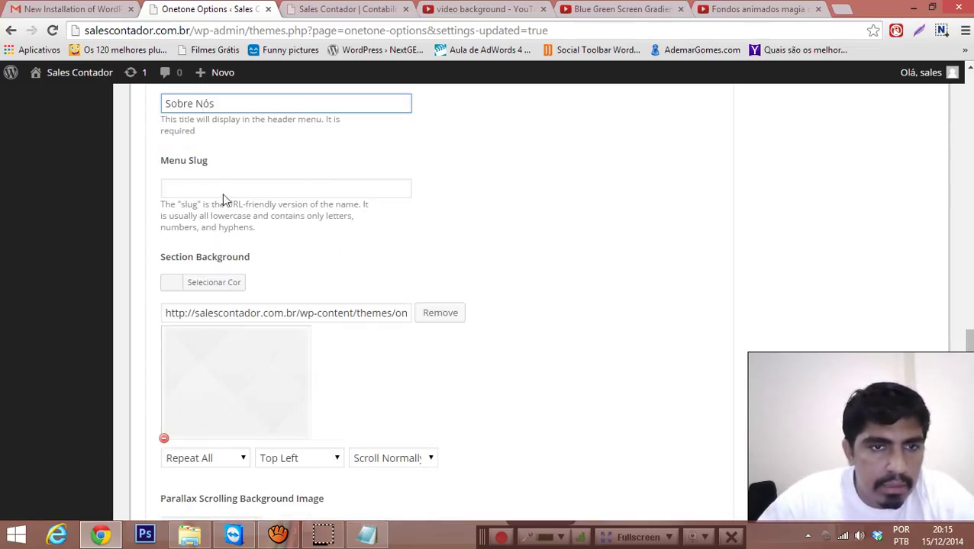
{"action": "scroll", "coordinate": [286, 190], "scroll_direction": "down", "scroll_amount": 7}
{"action": "scroll", "coordinate": [309, 218], "scroll_direction": "up", "scroll_amount": 2}
{"action": "scroll", "coordinate": [321, 235], "scroll_direction": "down", "scroll_amount": 2}
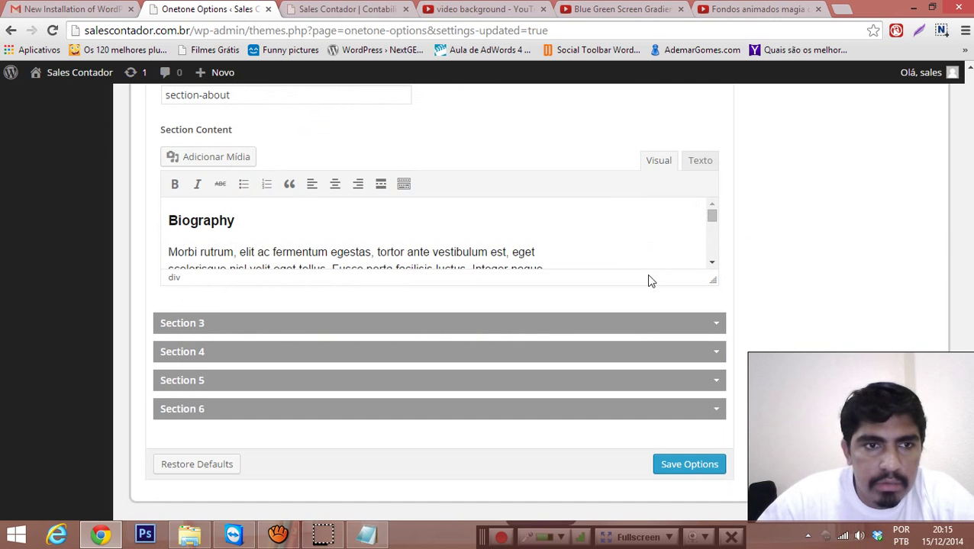
{"action": "left_click", "coordinate": [716, 293]}
Step: Set Section 3 titles to 'SServiços' (section) and 'Serviços' (menu), then save the options
{"action": "scroll", "coordinate": [510, 299], "scroll_direction": "down", "scroll_amount": 1}
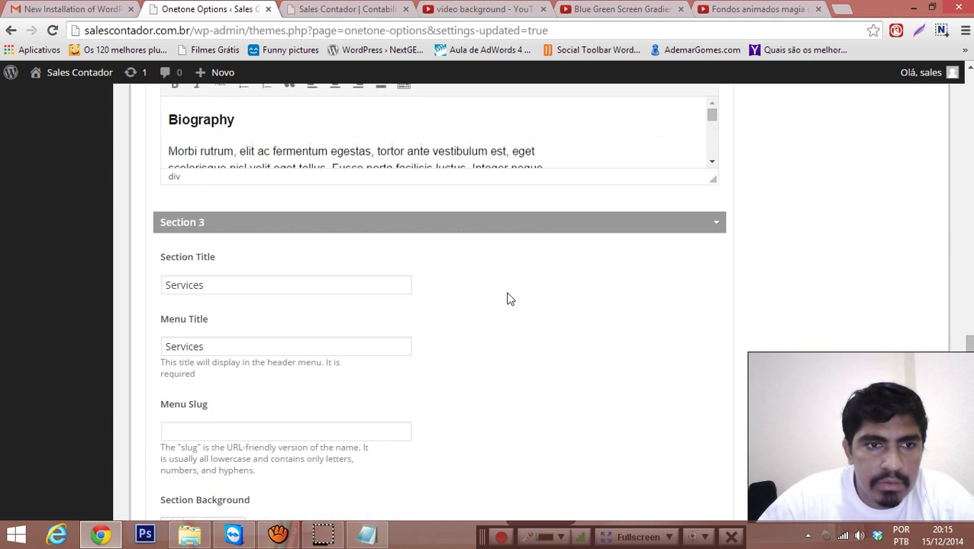
{"action": "left_click_drag", "start_coordinate": [227, 286], "coordinate": [163, 287]}
{"action": "type", "text": "er"}
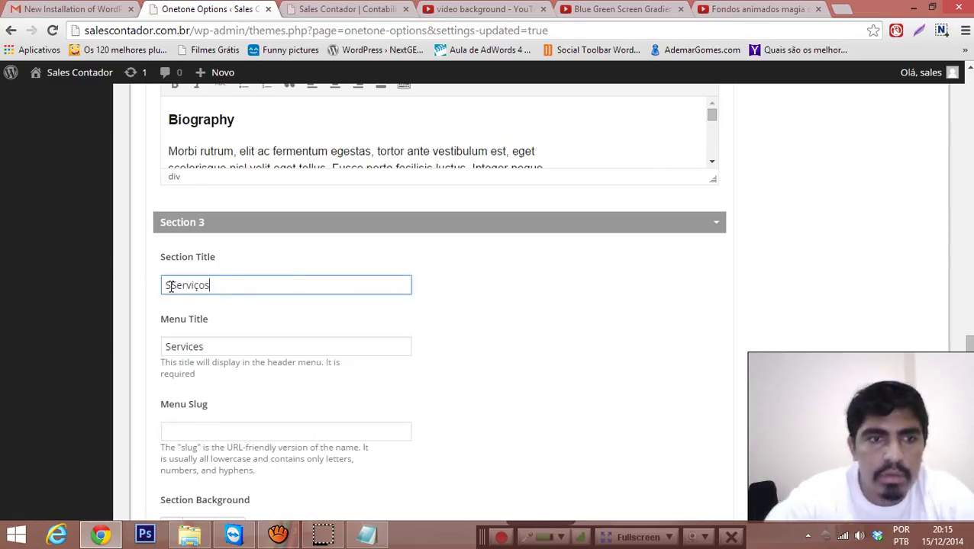
{"action": "left_click_drag", "start_coordinate": [202, 348], "coordinate": [150, 346]}
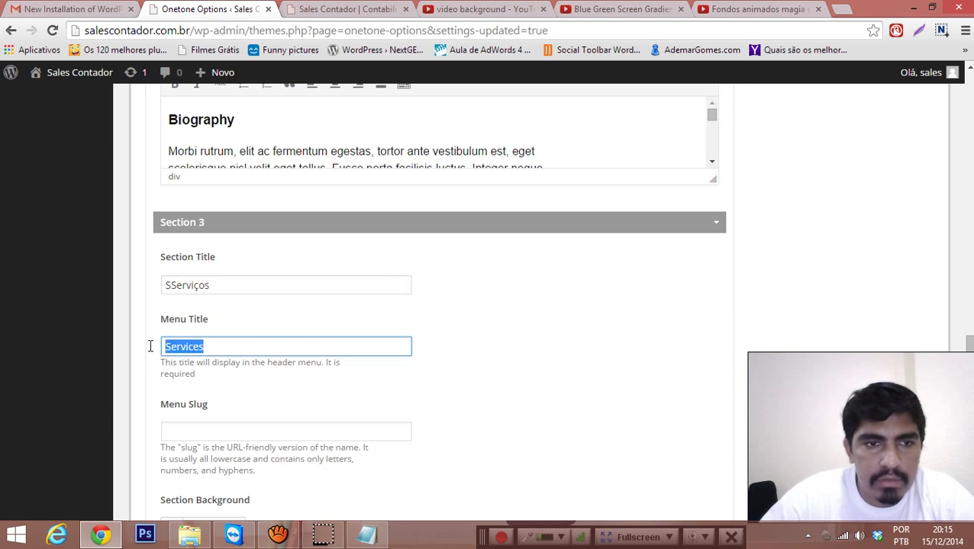
{"action": "type", "text": "Serviços"}
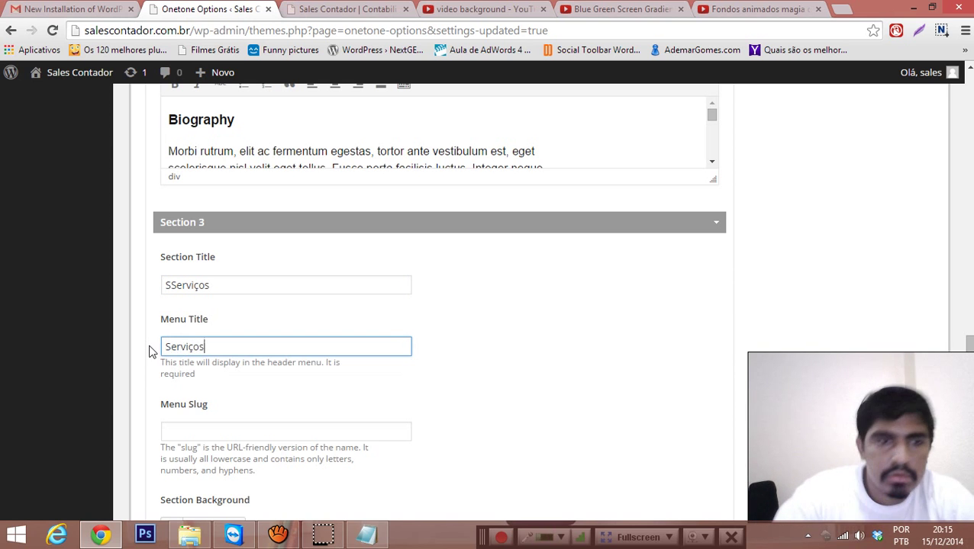
{"action": "scroll", "coordinate": [521, 347], "scroll_direction": "down", "scroll_amount": 10}
{"action": "scroll", "coordinate": [720, 408], "scroll_direction": "down", "scroll_amount": 1}
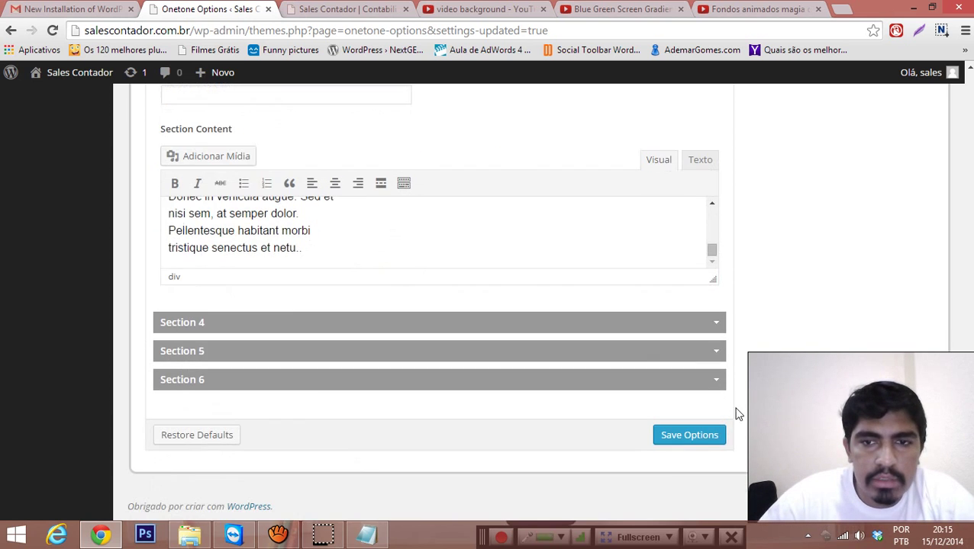
{"action": "left_click", "coordinate": [693, 441]}
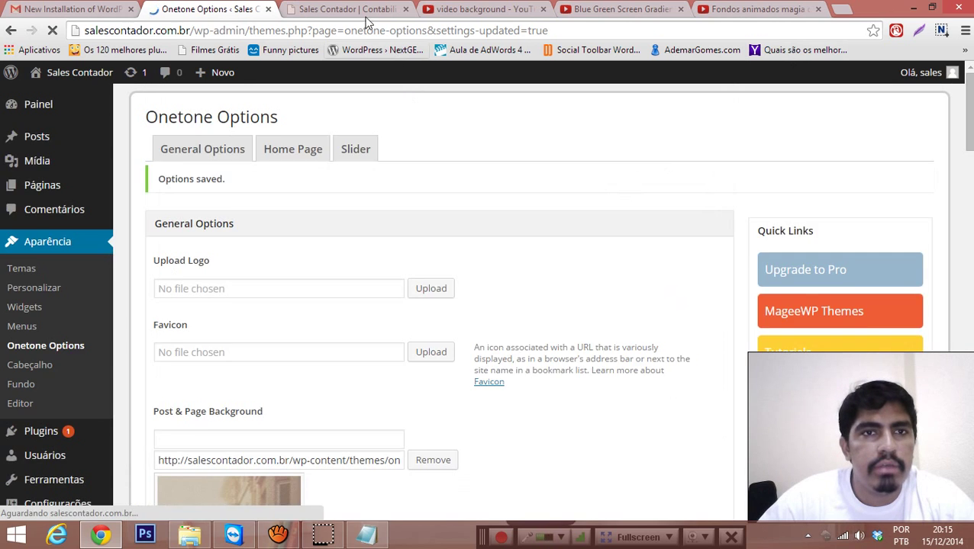
{"action": "left_click", "coordinate": [365, 11]}
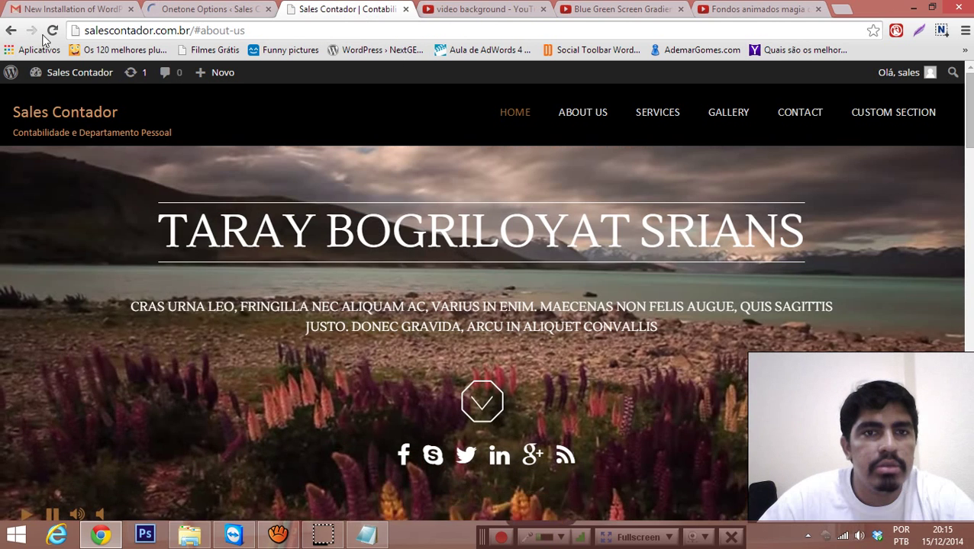
{"action": "left_click", "coordinate": [52, 31]}
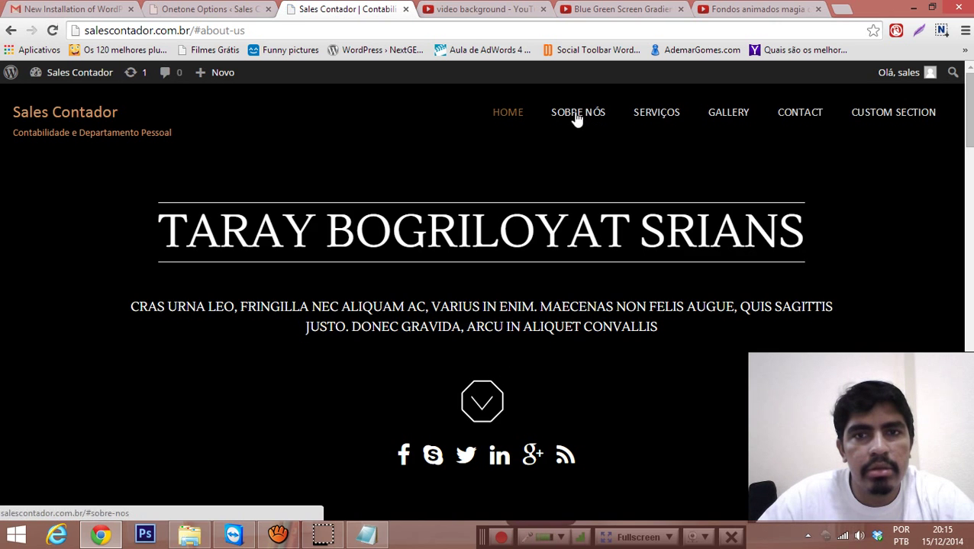
{"action": "left_click", "coordinate": [577, 115]}
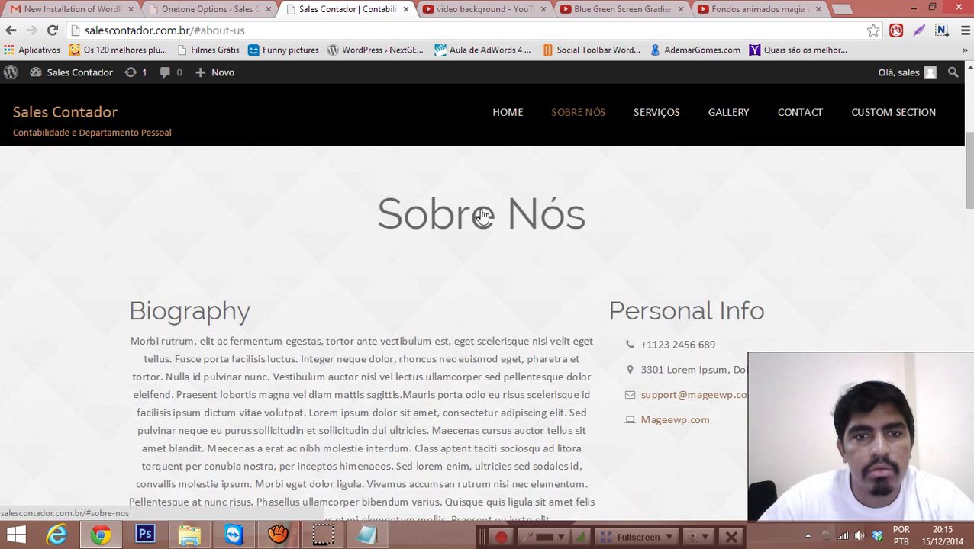
{"action": "left_click_drag", "start_coordinate": [364, 218], "coordinate": [603, 220]}
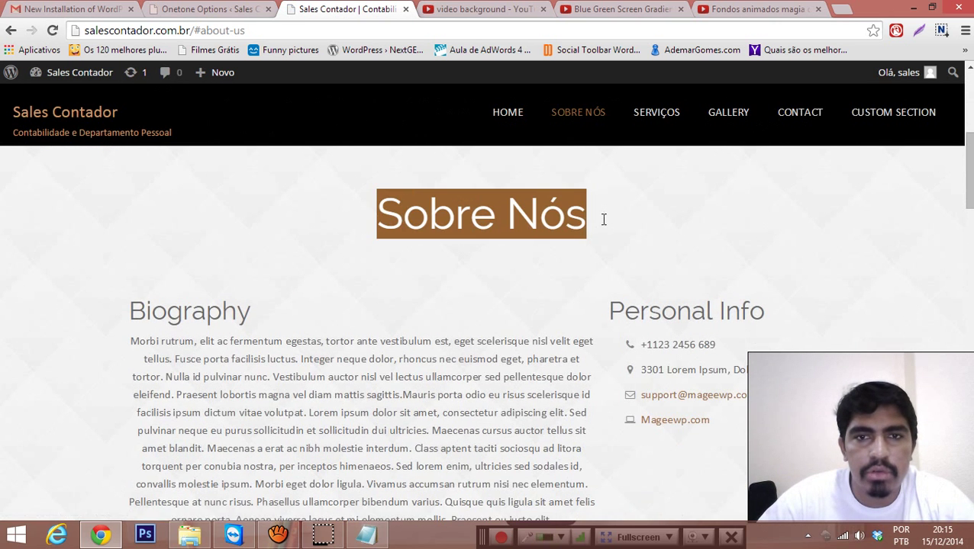
{"action": "left_click", "coordinate": [646, 110]}
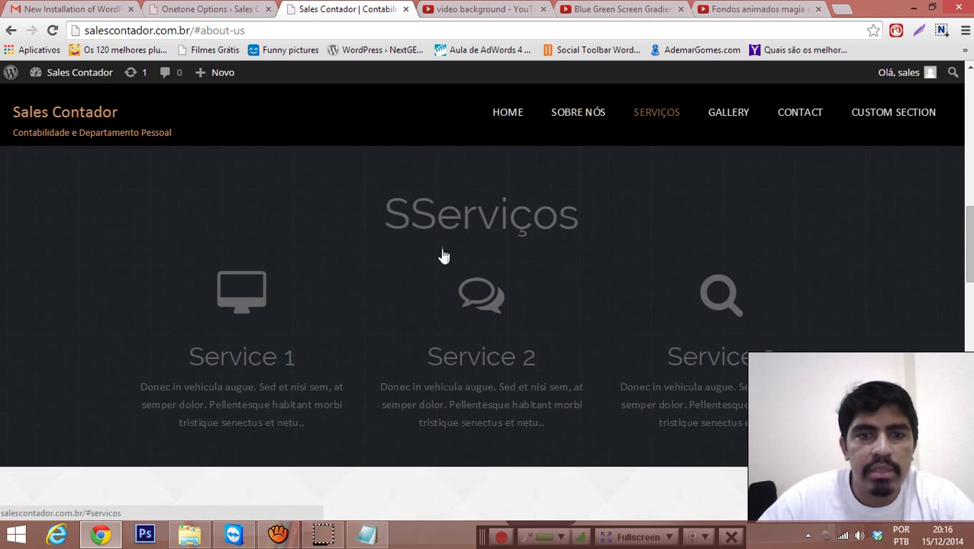
{"action": "left_click_drag", "start_coordinate": [395, 220], "coordinate": [543, 221]}
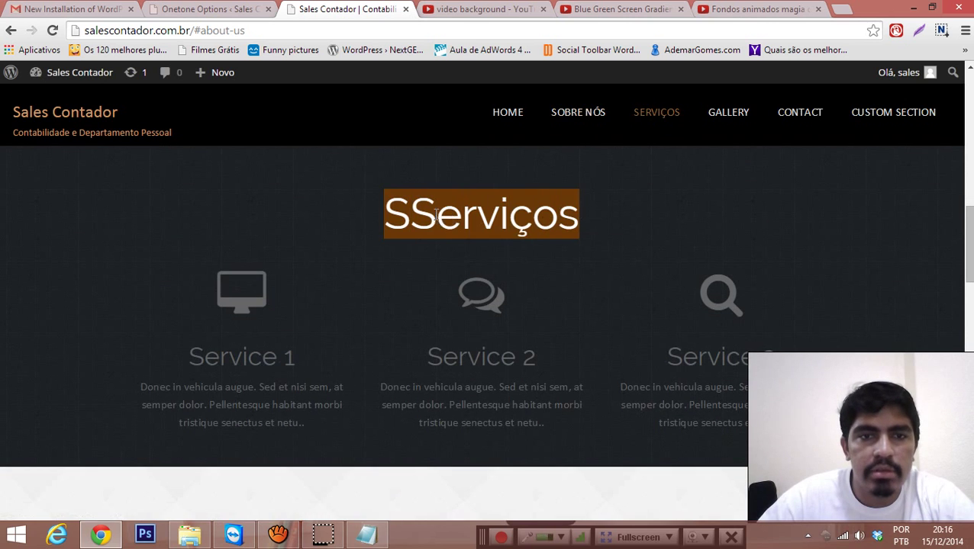
{"action": "left_click", "coordinate": [410, 216]}
{"action": "left_click", "coordinate": [210, 8]}
Step: Reopen Section 3 and delete the extra leading 'S' from the 'SServiços' section title
{"action": "scroll", "coordinate": [321, 276], "scroll_direction": "down", "scroll_amount": 5}
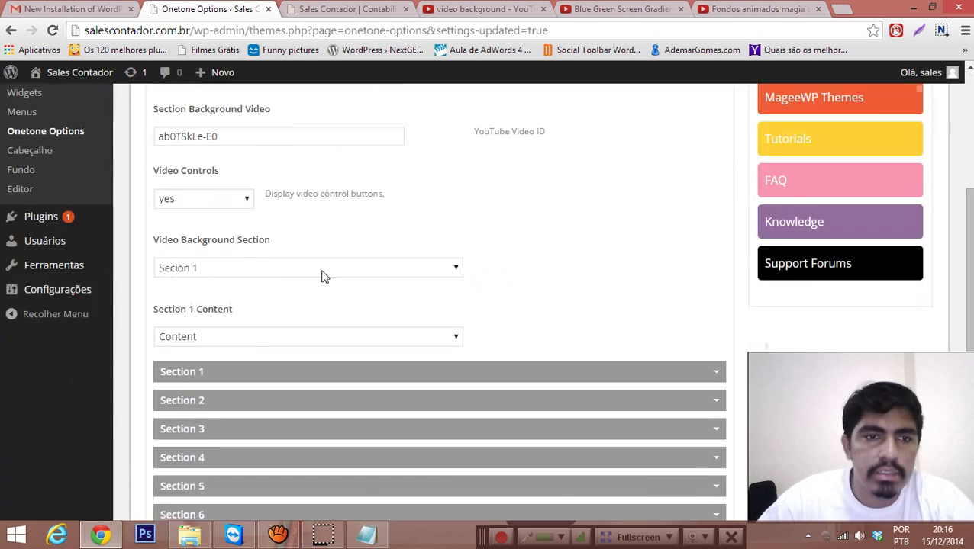
{"action": "left_click", "coordinate": [716, 238]}
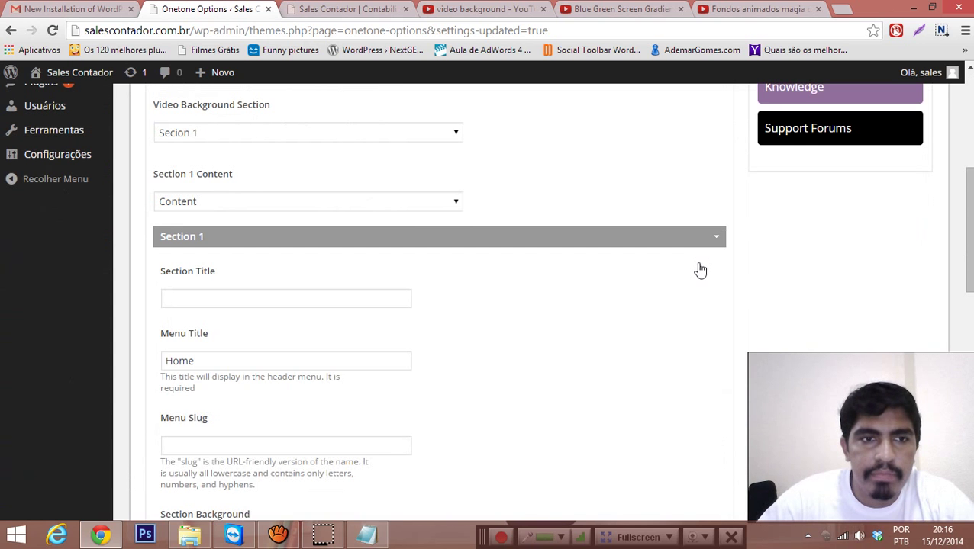
{"action": "scroll", "coordinate": [691, 275], "scroll_direction": "down", "scroll_amount": 2}
{"action": "scroll", "coordinate": [661, 329], "scroll_direction": "down", "scroll_amount": 8}
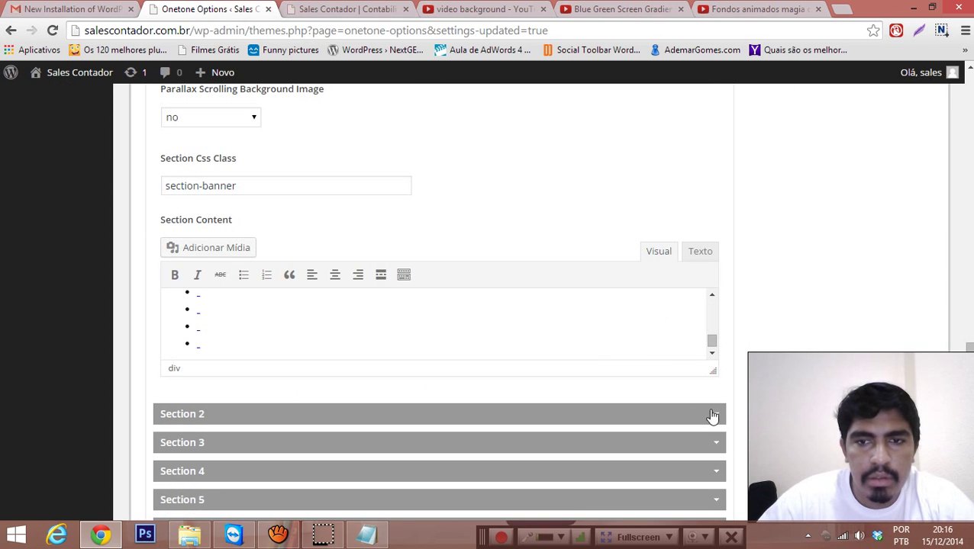
{"action": "left_click", "coordinate": [711, 415]}
{"action": "scroll", "coordinate": [661, 355], "scroll_direction": "down", "scroll_amount": 10}
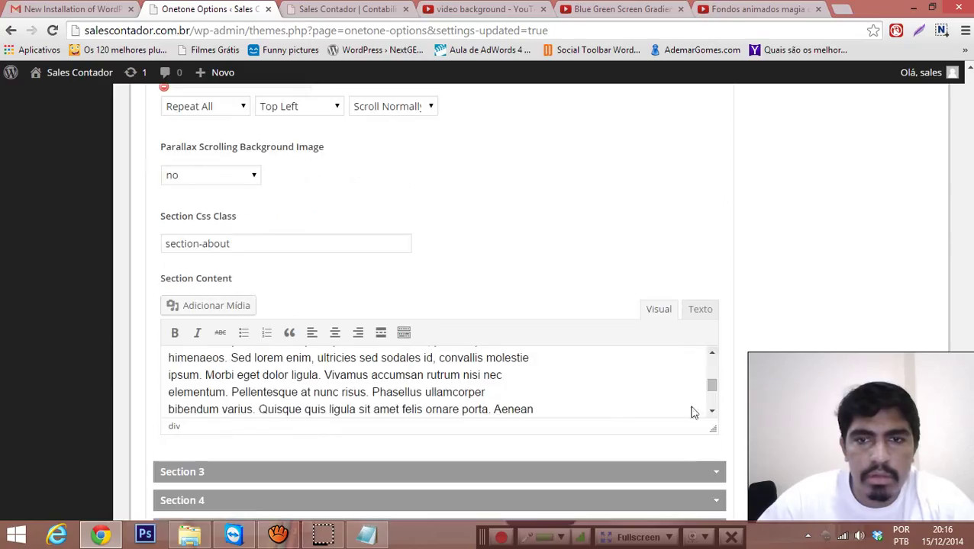
{"action": "left_click", "coordinate": [716, 473]}
{"action": "scroll", "coordinate": [661, 412], "scroll_direction": "down", "scroll_amount": 8}
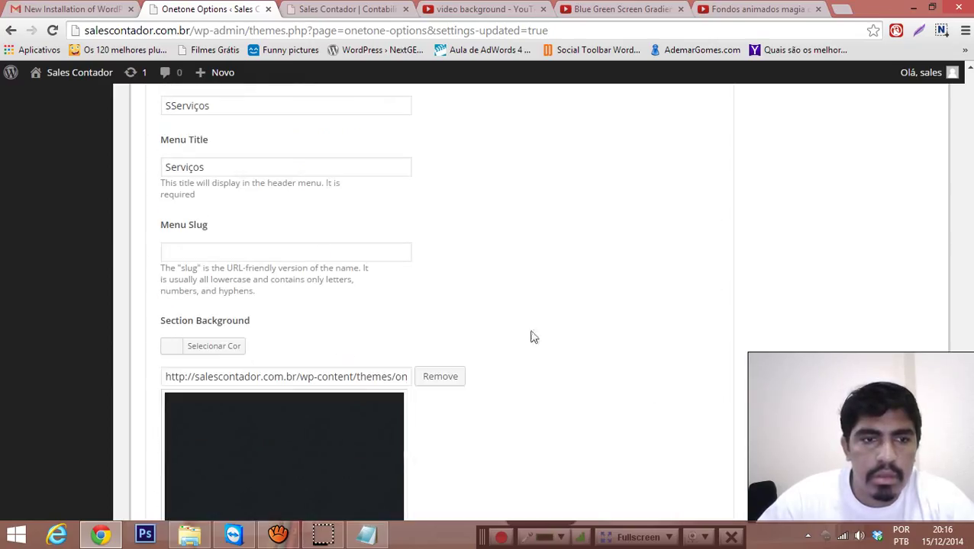
{"action": "left_click", "coordinate": [176, 107]}
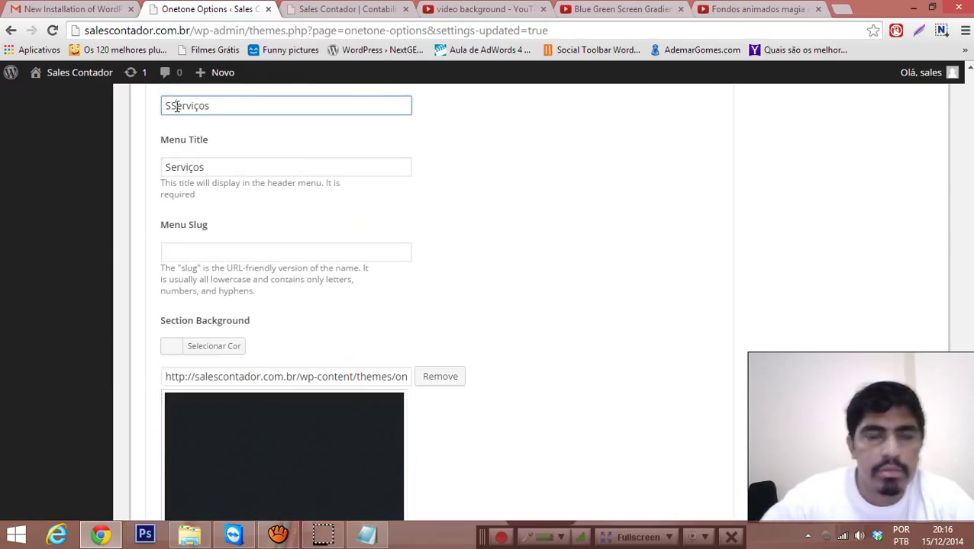
{"action": "key", "text": "BackSpace"}
Step: Expand Section 4 and replace Gallery with 'Clientes' in its section and menu titles
{"action": "scroll", "coordinate": [422, 211], "scroll_direction": "down", "scroll_amount": 5}
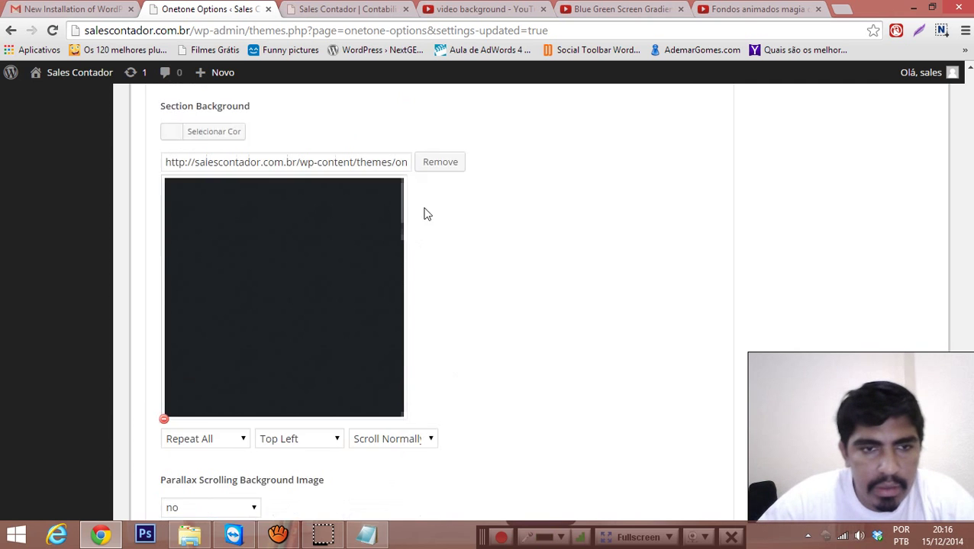
{"action": "scroll", "coordinate": [387, 228], "scroll_direction": "down", "scroll_amount": 6}
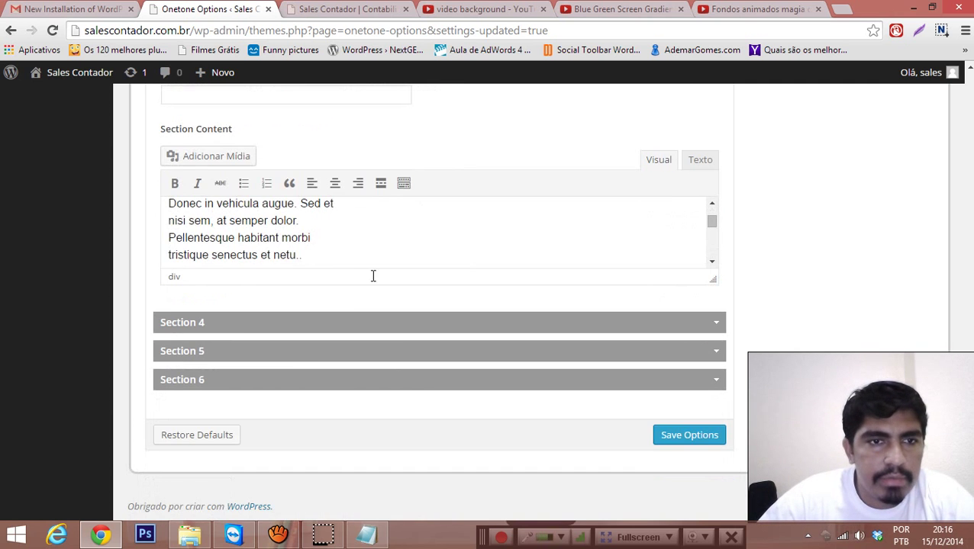
{"action": "left_click", "coordinate": [326, 331]}
{"action": "scroll", "coordinate": [325, 327], "scroll_direction": "down", "scroll_amount": 2}
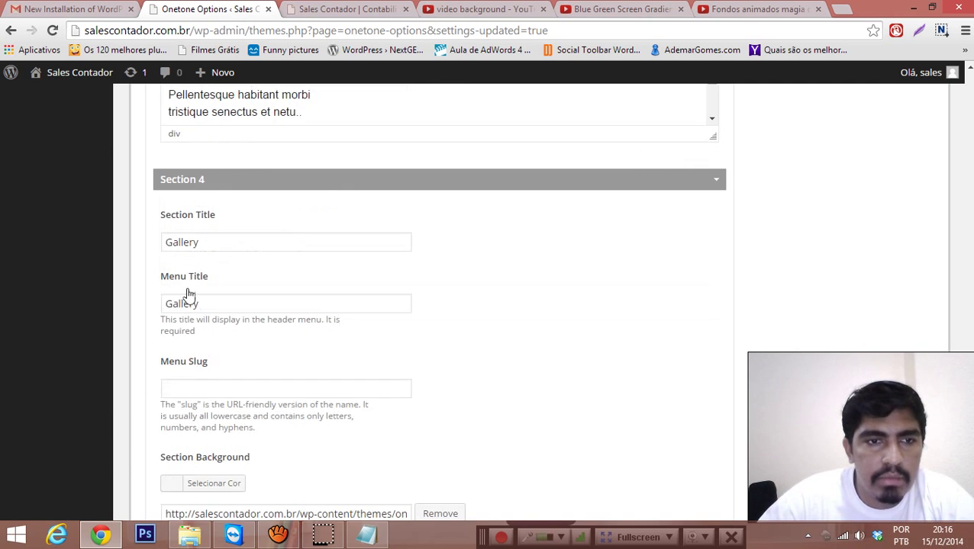
{"action": "left_click_drag", "start_coordinate": [215, 245], "coordinate": [149, 244]}
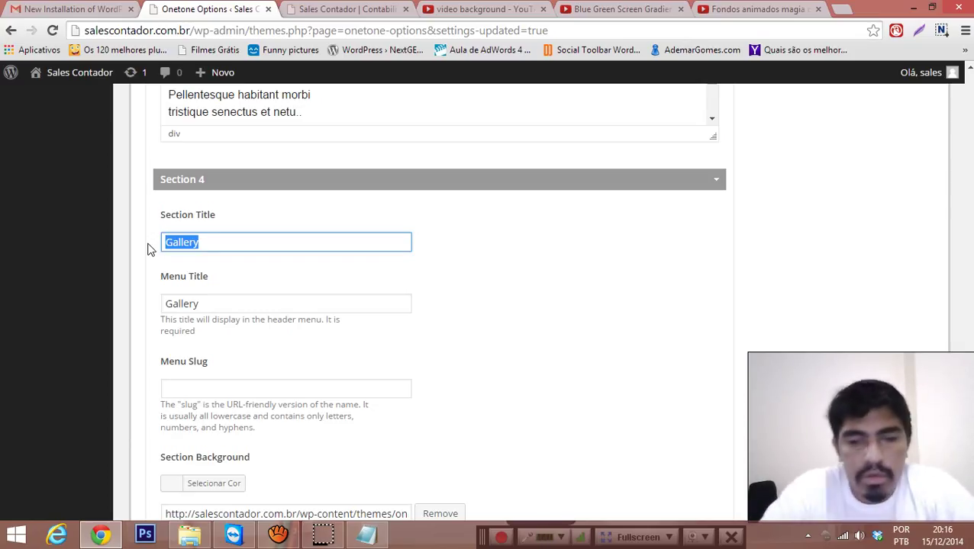
{"action": "type", "text": "Clientes"}
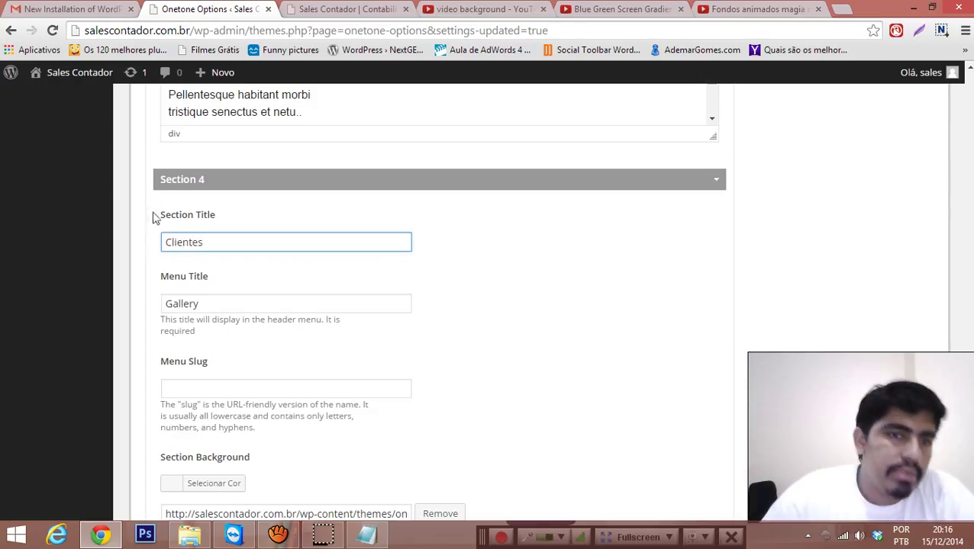
{"action": "key", "text": "Tab"}
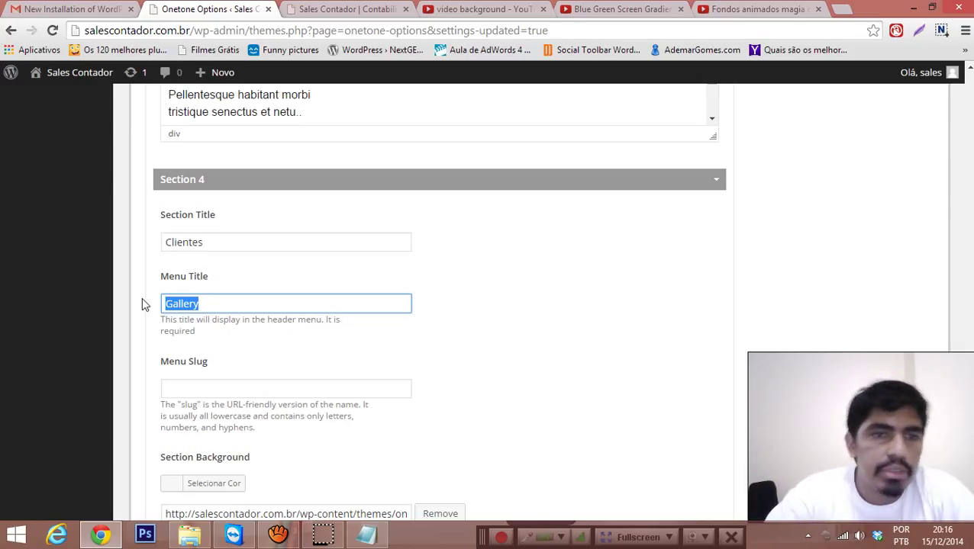
{"action": "type", "text": "Cli"}
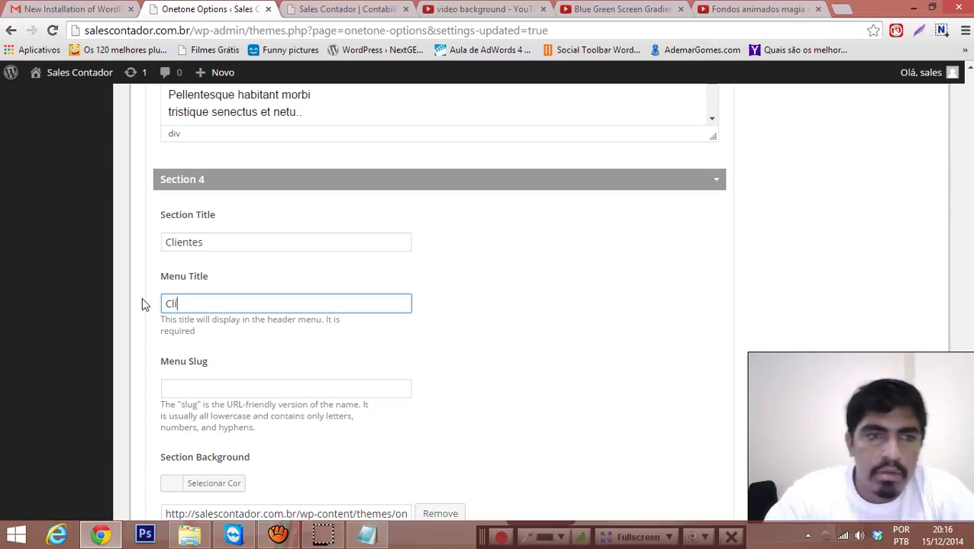
{"action": "type", "text": "entes"}
Step: Fix the first letter of the Section 4 title so it reads 'Clientes'
{"action": "key", "text": "shift+Tab"}
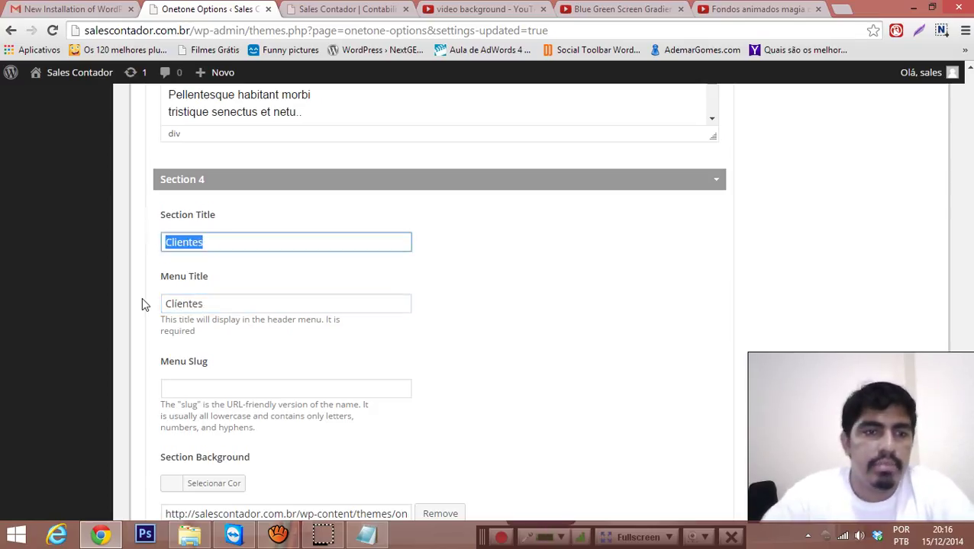
{"action": "key", "text": "Home"}
{"action": "key", "text": "Delete"}
{"action": "type", "text": "C"}
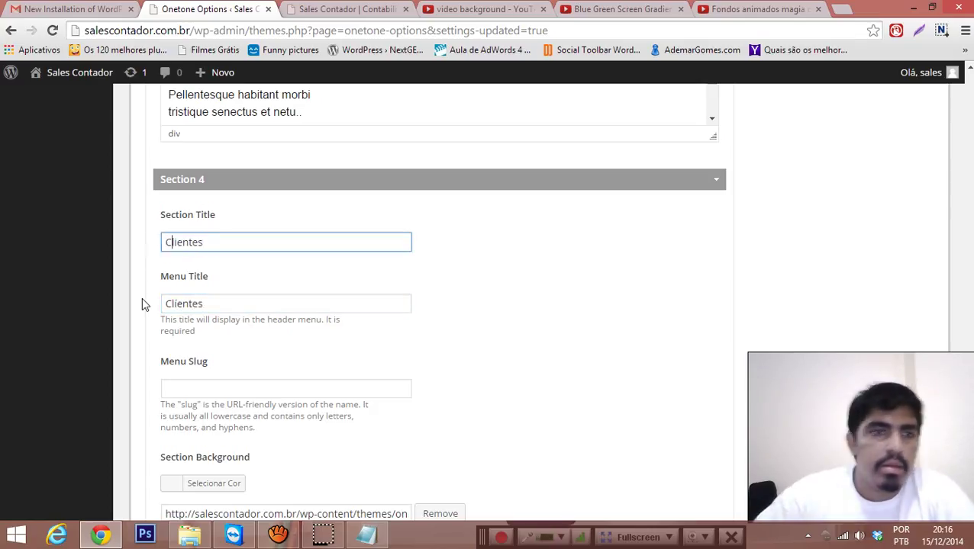
{"action": "left_click", "coordinate": [671, 273]}
{"action": "scroll", "coordinate": [584, 274], "scroll_direction": "down", "scroll_amount": 2}
{"action": "scroll", "coordinate": [581, 276], "scroll_direction": "up", "scroll_amount": 1}
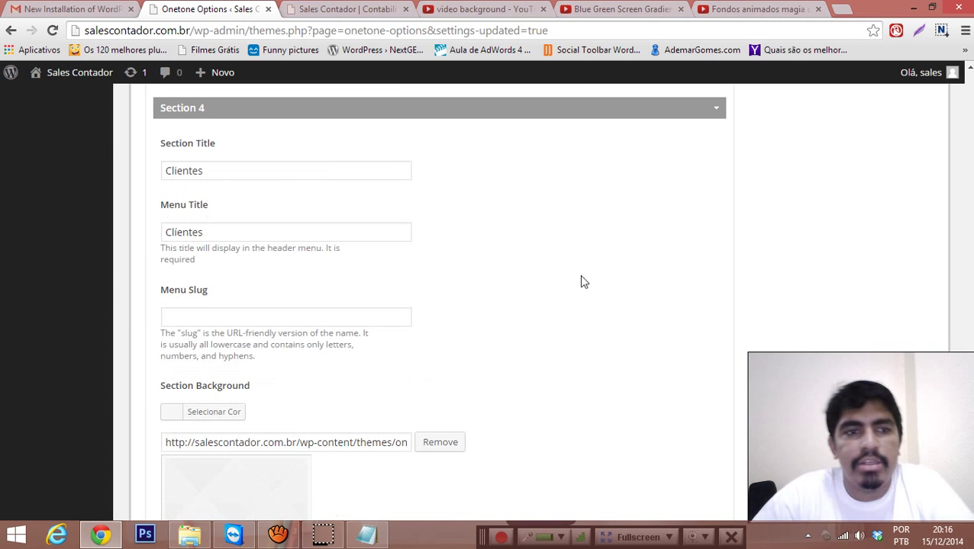
{"action": "left_click", "coordinate": [573, 9]}
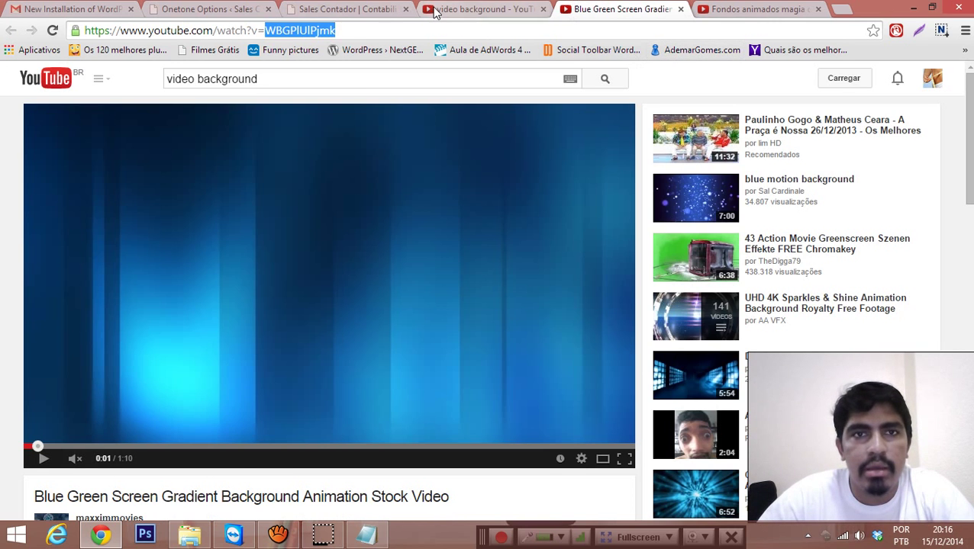
Step: Check the live Sales Contador site's Gallery section, then return to the Onetone Options tab
{"action": "left_click", "coordinate": [431, 10]}
{"action": "left_click", "coordinate": [354, 9]}
{"action": "left_click", "coordinate": [720, 115]}
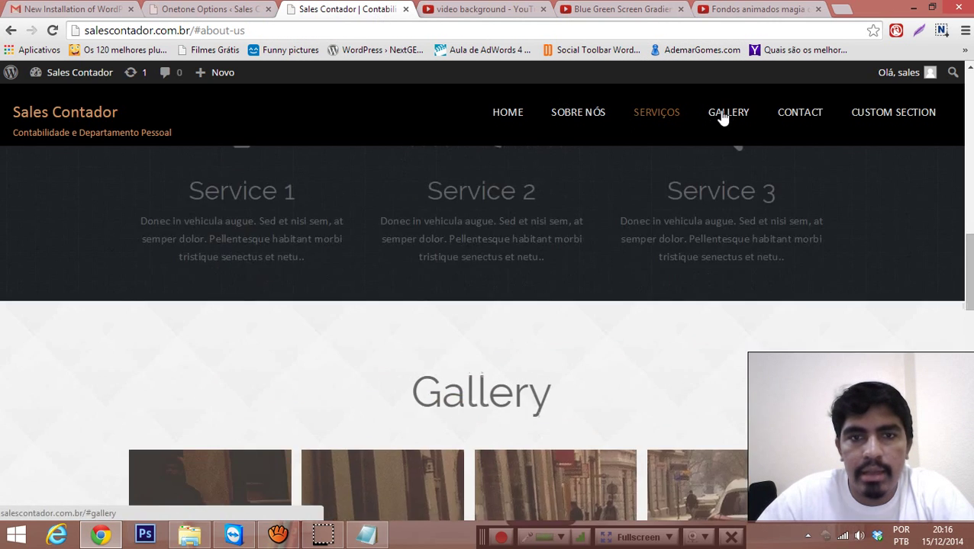
{"action": "scroll", "coordinate": [577, 257], "scroll_direction": "down", "scroll_amount": 2}
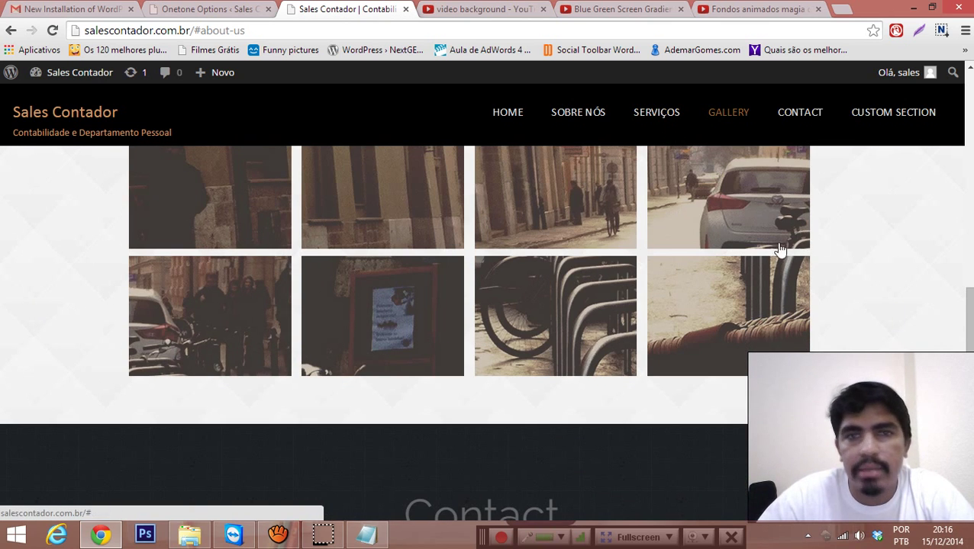
{"action": "left_click", "coordinate": [204, 8]}
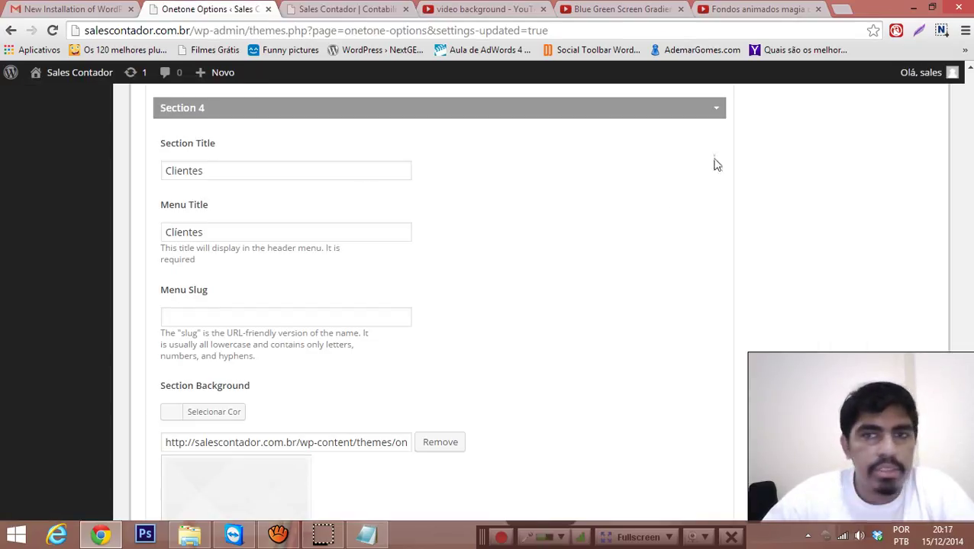
Step: Collapse and reopen Section 4, then expand the Section 5 settings
{"action": "left_click", "coordinate": [715, 114]}
{"action": "scroll", "coordinate": [695, 177], "scroll_direction": "up", "scroll_amount": 2}
{"action": "scroll", "coordinate": [645, 250], "scroll_direction": "down", "scroll_amount": 3}
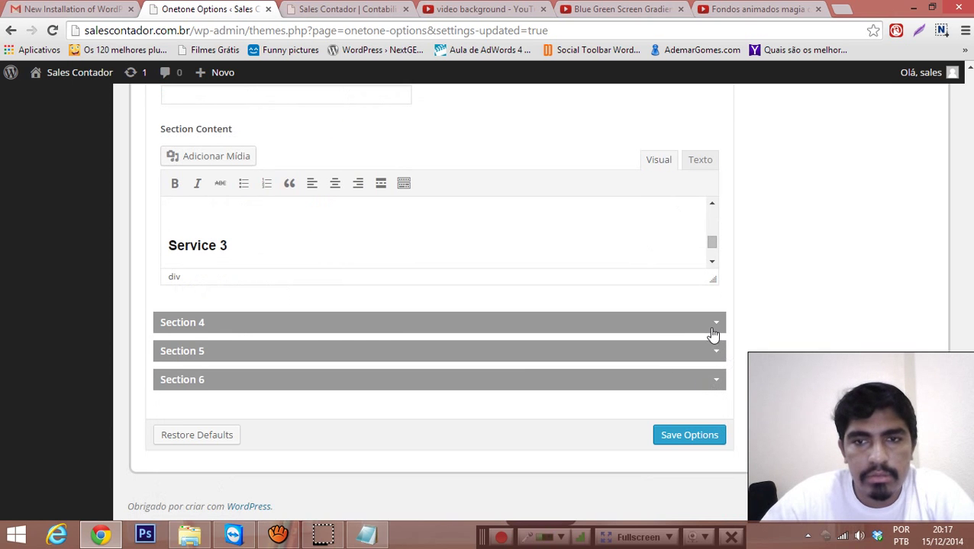
{"action": "left_click", "coordinate": [707, 329]}
{"action": "scroll", "coordinate": [622, 328], "scroll_direction": "down", "scroll_amount": 5}
{"action": "scroll", "coordinate": [615, 274], "scroll_direction": "down", "scroll_amount": 5}
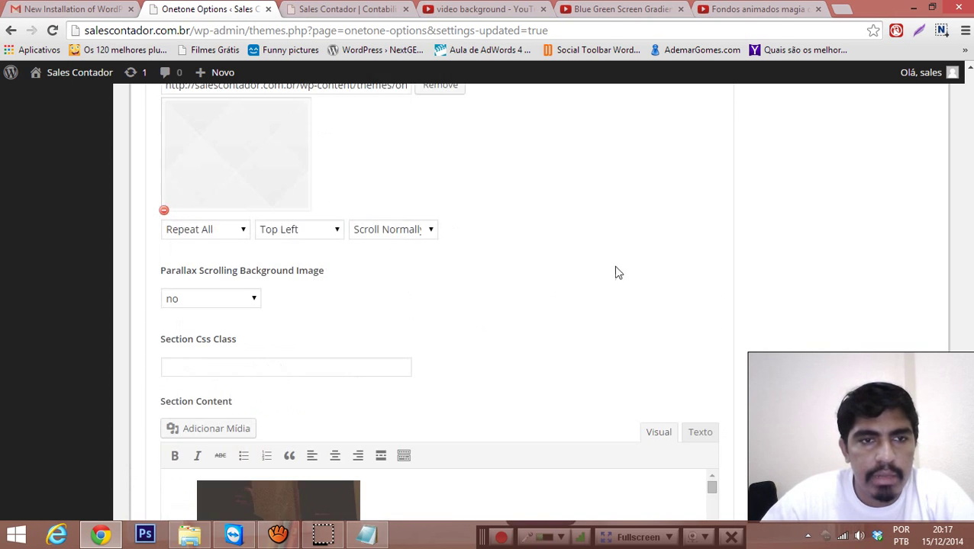
{"action": "left_click", "coordinate": [712, 385]}
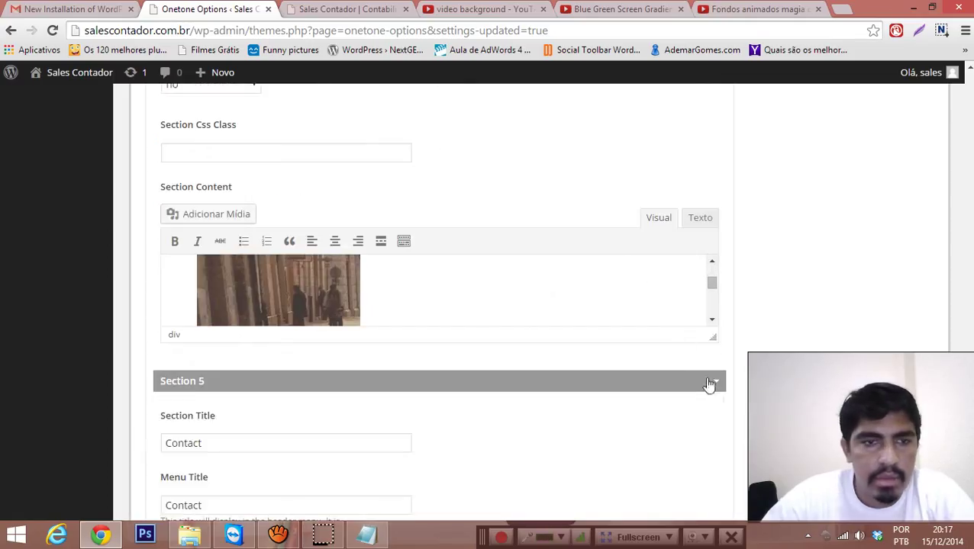
{"action": "scroll", "coordinate": [292, 307], "scroll_direction": "down", "scroll_amount": 3}
Step: Rename Section 5's section and menu titles from Contact to 'Fale Conosco' and save
{"action": "left_click_drag", "start_coordinate": [206, 235], "coordinate": [161, 237]}
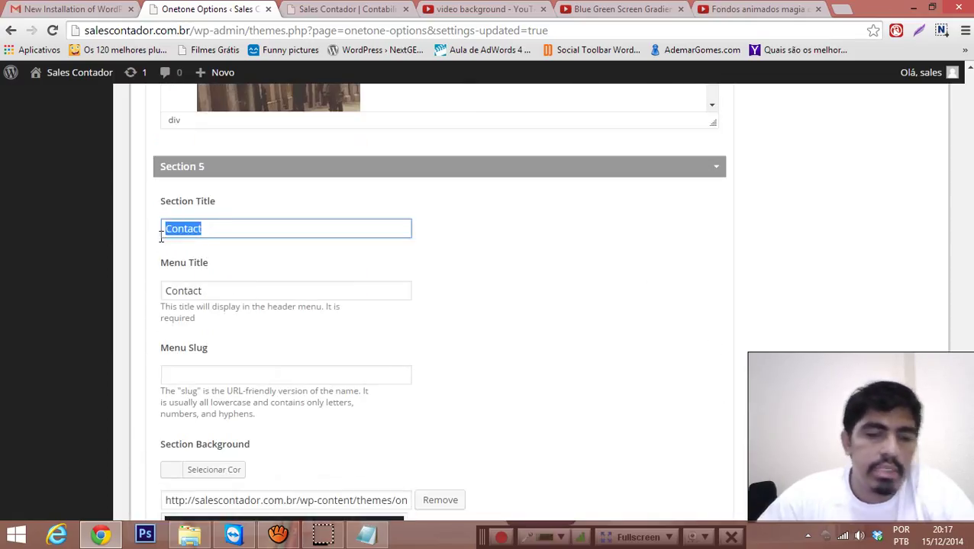
{"action": "type", "text": "Fale Conosco"}
{"action": "key", "text": "Tab"}
{"action": "type", "text": "F"}
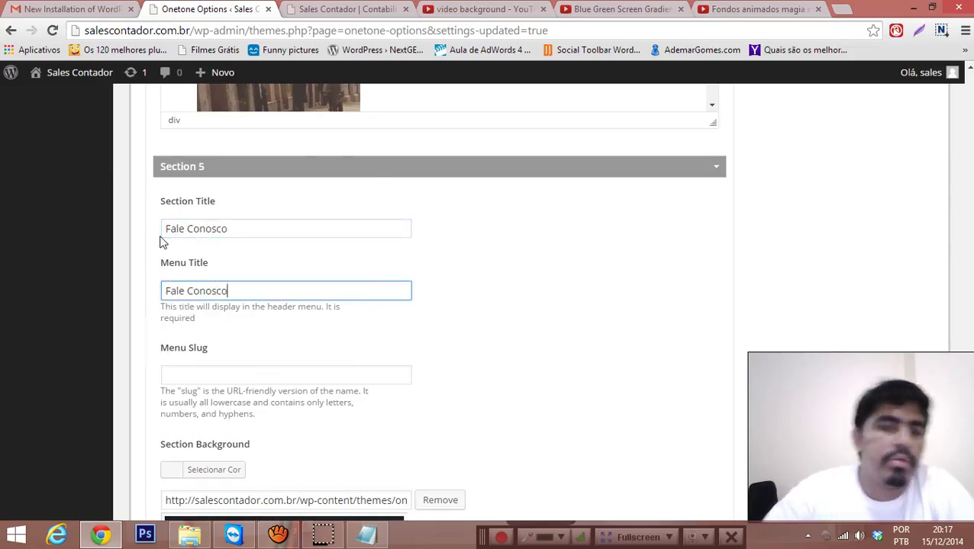
{"action": "scroll", "coordinate": [636, 295], "scroll_direction": "down", "scroll_amount": 10}
{"action": "left_click", "coordinate": [684, 440]}
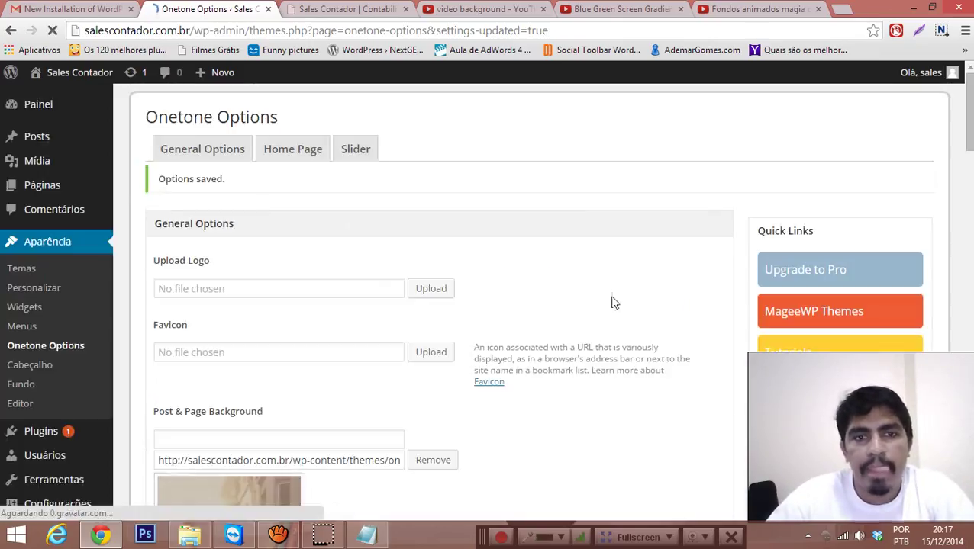
Step: Reload the live site and visit Sobre Nós, Serviços, Clientes, Fale Conosco and Custom Section
{"action": "left_click", "coordinate": [332, 9]}
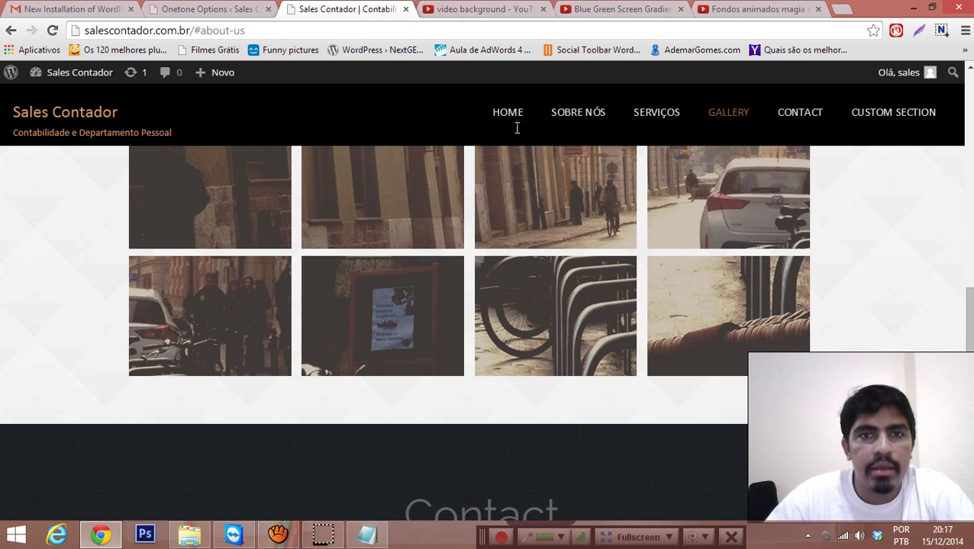
{"action": "left_click", "coordinate": [494, 119]}
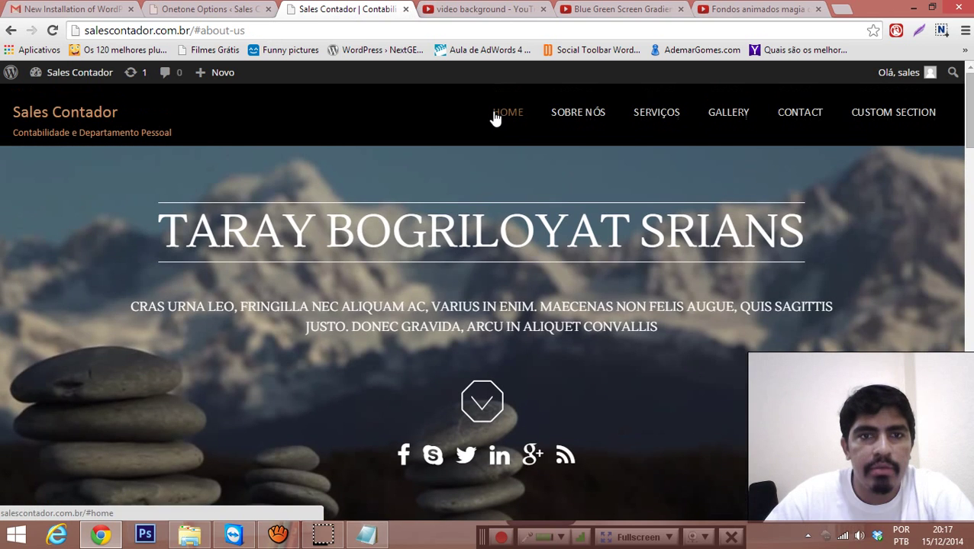
{"action": "key", "text": "F5"}
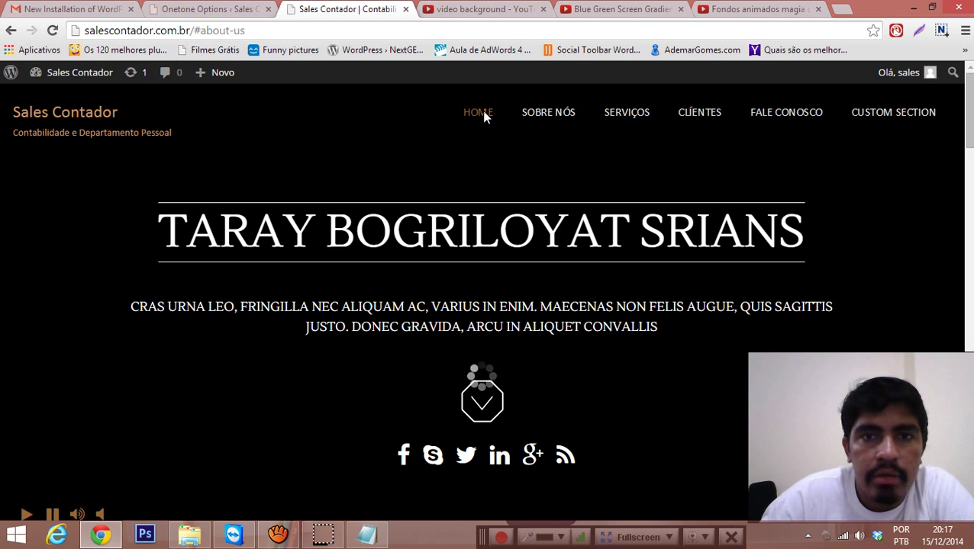
{"action": "left_click", "coordinate": [541, 116]}
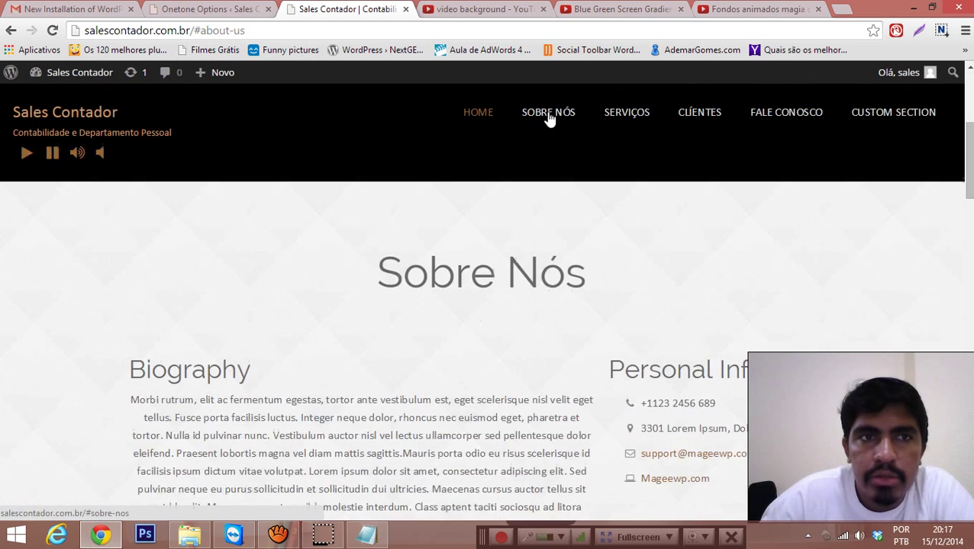
{"action": "left_click", "coordinate": [616, 116]}
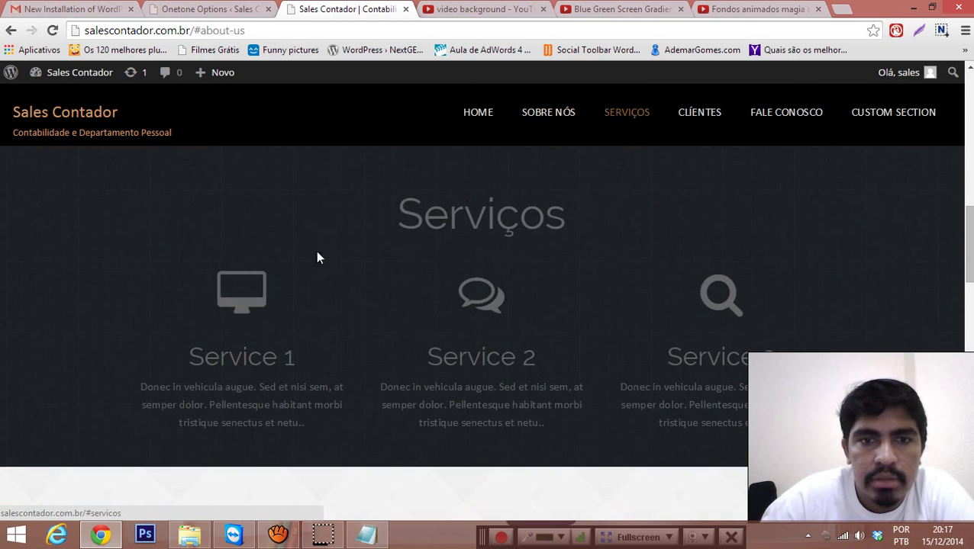
{"action": "left_click", "coordinate": [707, 120]}
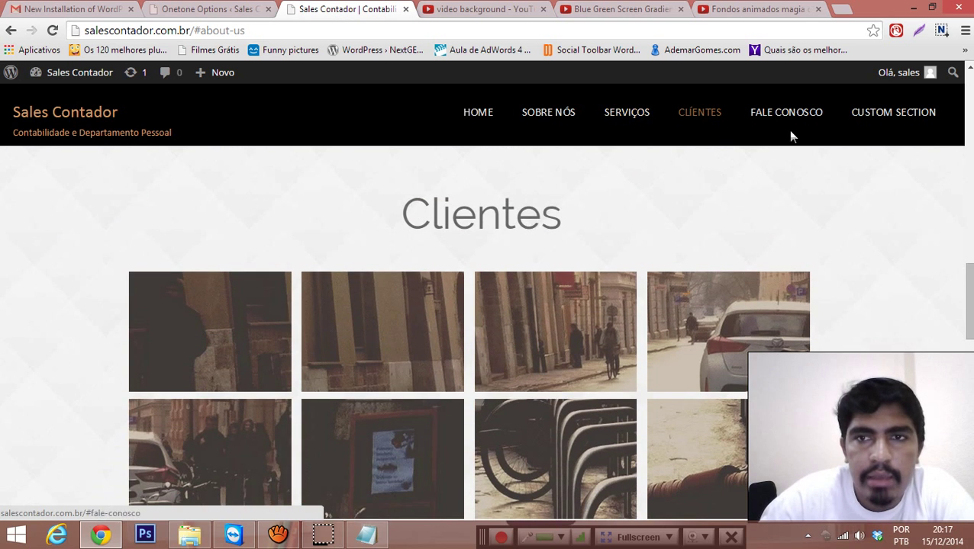
{"action": "left_click", "coordinate": [793, 131]}
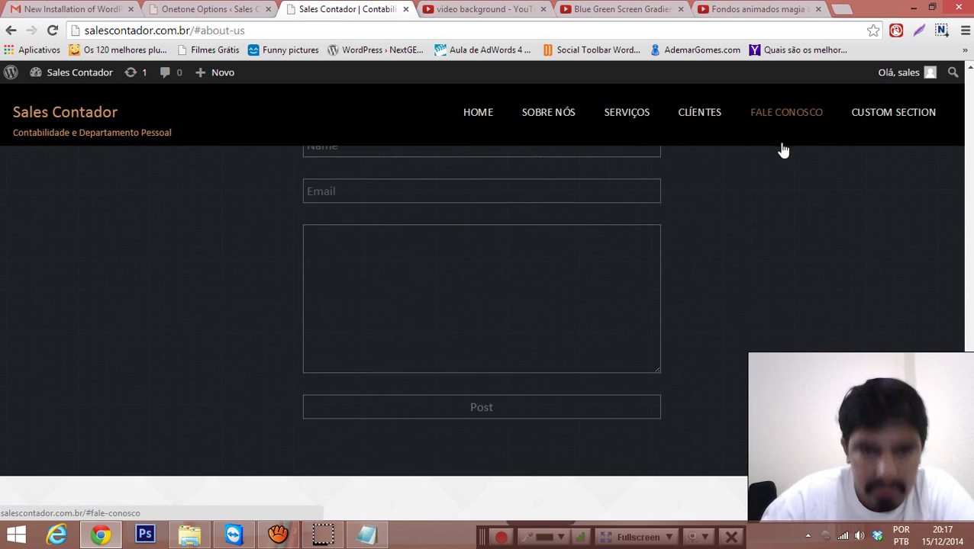
{"action": "scroll", "coordinate": [599, 274], "scroll_direction": "up", "scroll_amount": 3}
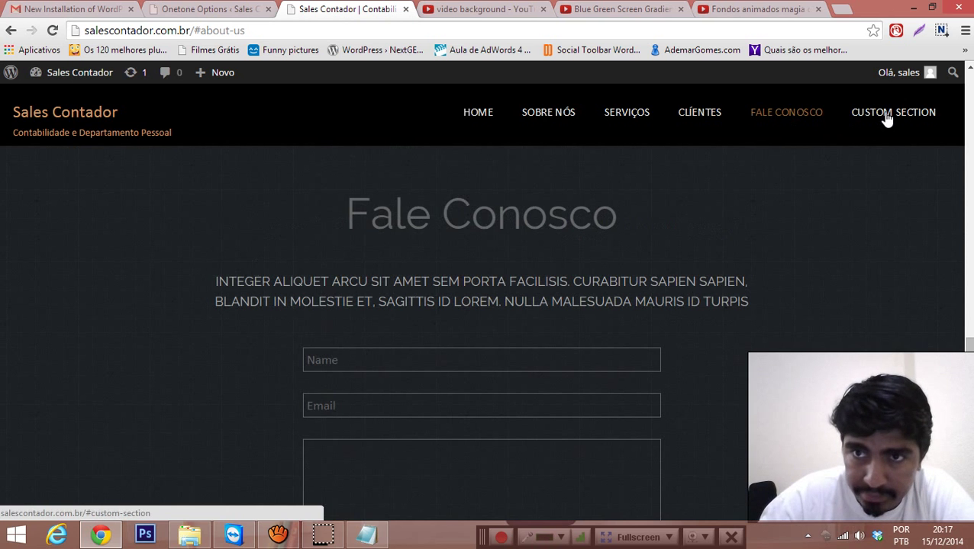
{"action": "left_click", "coordinate": [885, 120]}
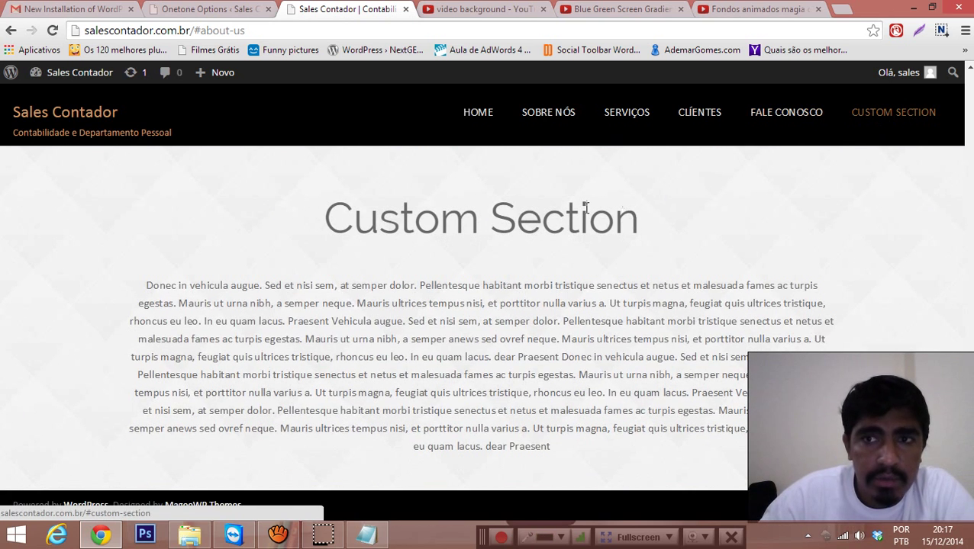
Step: Inspect the live site's default 'Custom Section' heading and Latin placeholder paragraphs by selecting them
{"action": "left_click_drag", "start_coordinate": [326, 212], "coordinate": [610, 461]}
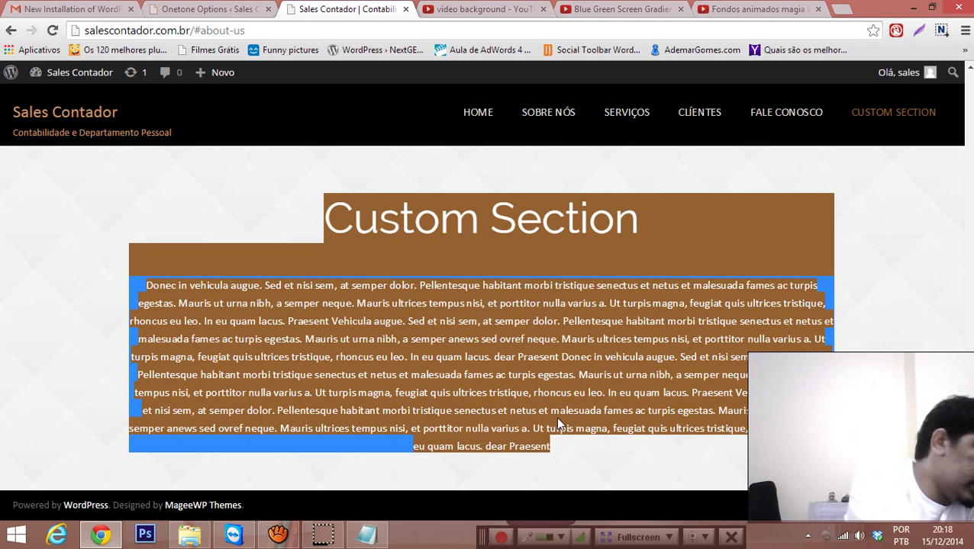
{"action": "left_click", "coordinate": [594, 374]}
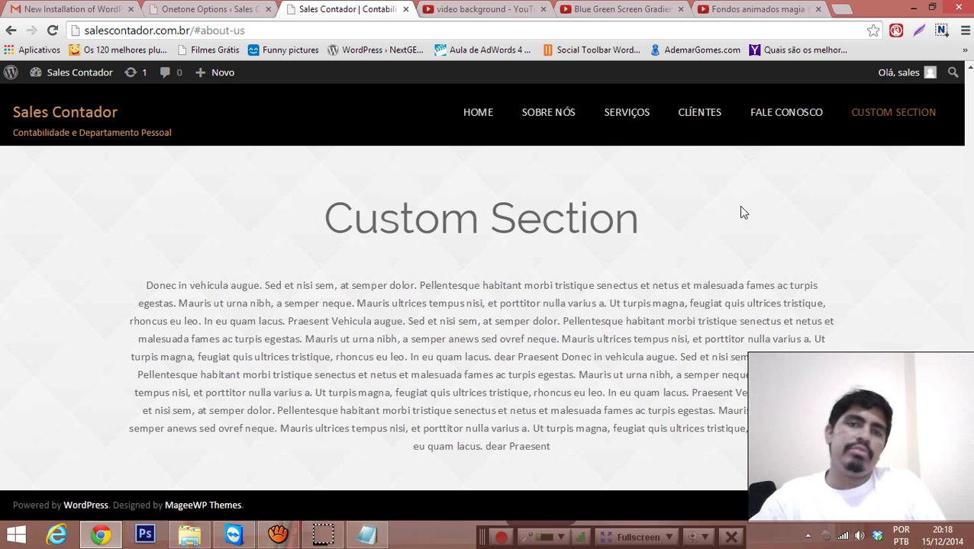
{"action": "left_click_drag", "start_coordinate": [328, 237], "coordinate": [686, 239]}
{"action": "left_click", "coordinate": [685, 239]}
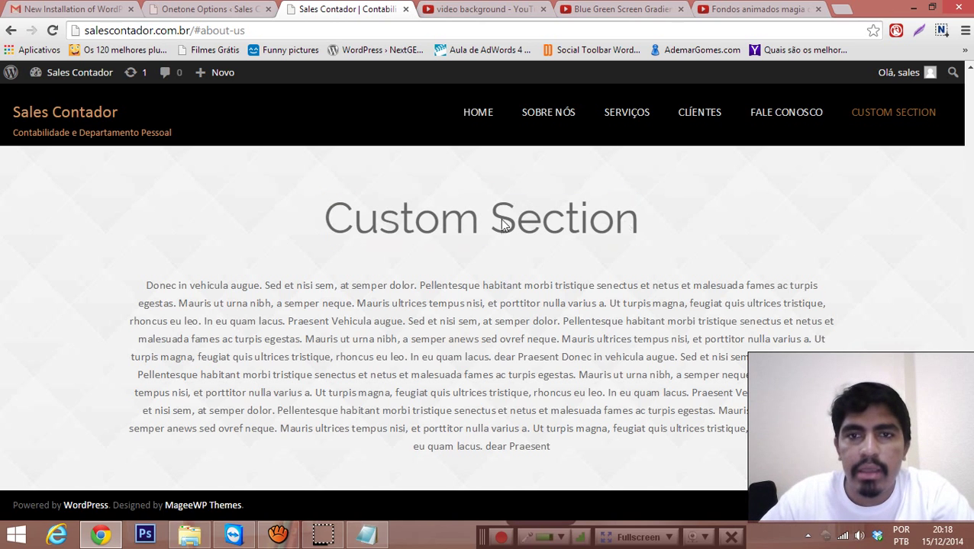
{"action": "left_click_drag", "start_coordinate": [325, 219], "coordinate": [641, 211]}
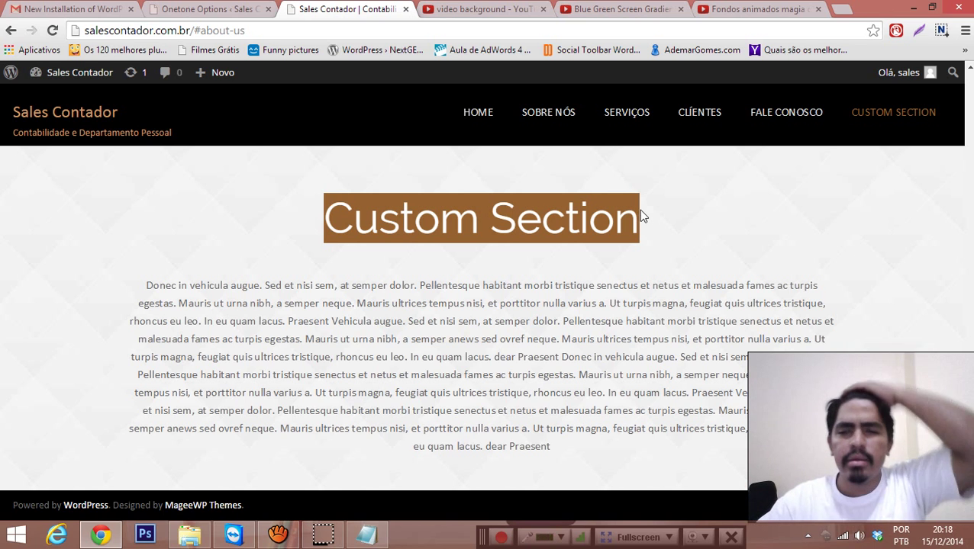
{"action": "left_click", "coordinate": [571, 264]}
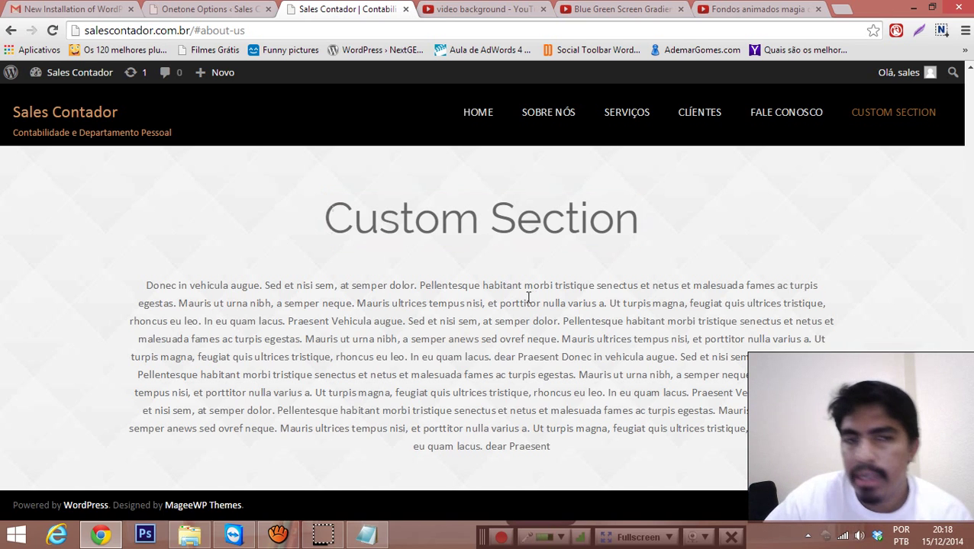
{"action": "left_click_drag", "start_coordinate": [152, 289], "coordinate": [208, 233]}
{"action": "left_click", "coordinate": [586, 456]}
{"action": "left_click", "coordinate": [344, 231]}
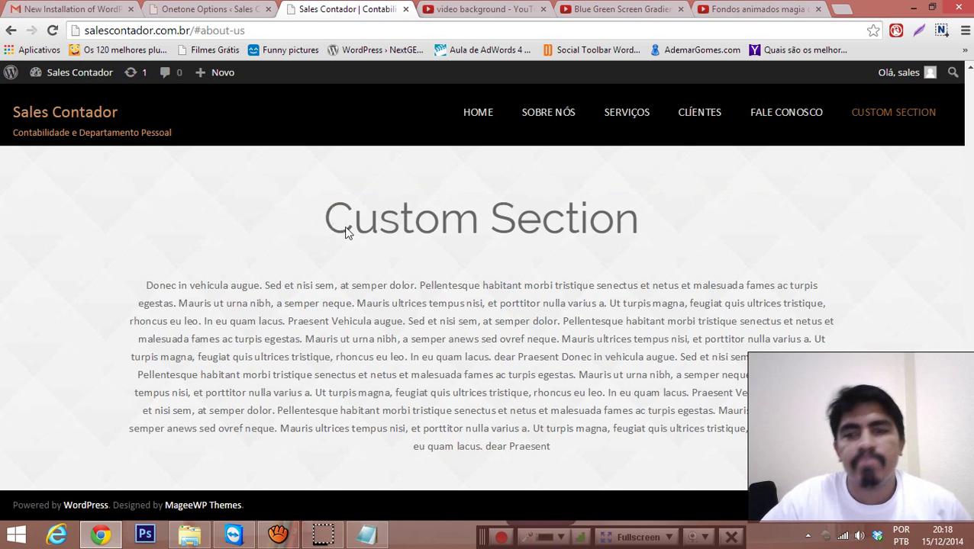
{"action": "mouse_move", "coordinate": [313, 218]}
{"action": "left_mouse_down"}
{"action": "mouse_move", "coordinate": [648, 257]}
{"action": "mouse_move", "coordinate": [678, 417]}
{"action": "mouse_move", "coordinate": [620, 443]}
{"action": "mouse_move", "coordinate": [499, 412]}
{"action": "mouse_move", "coordinate": [329, 215]}
{"action": "left_mouse_up"}
{"action": "left_click", "coordinate": [582, 453]}
{"action": "left_click", "coordinate": [313, 206]}
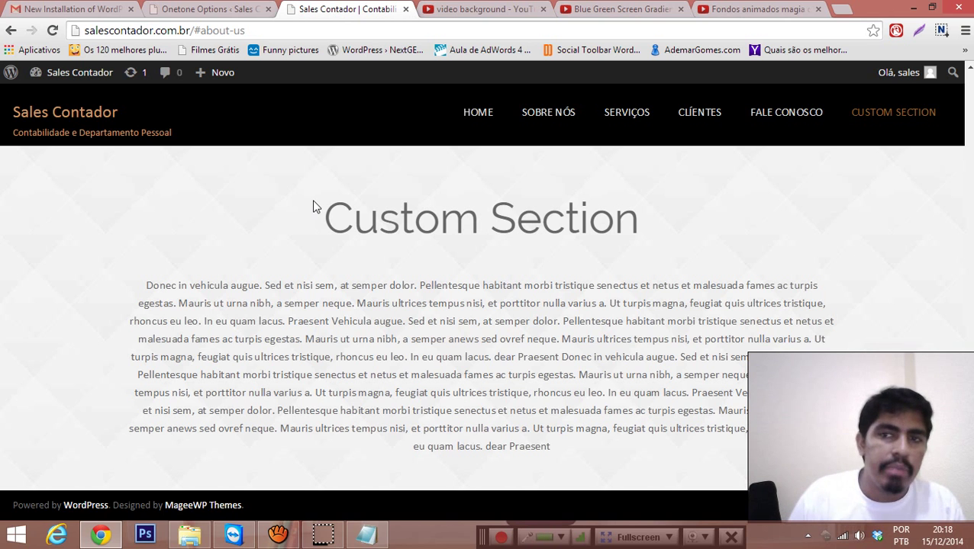
Step: Return to the Onetone Options page after rechecking the live site's Custom Section
{"action": "left_click", "coordinate": [238, 8]}
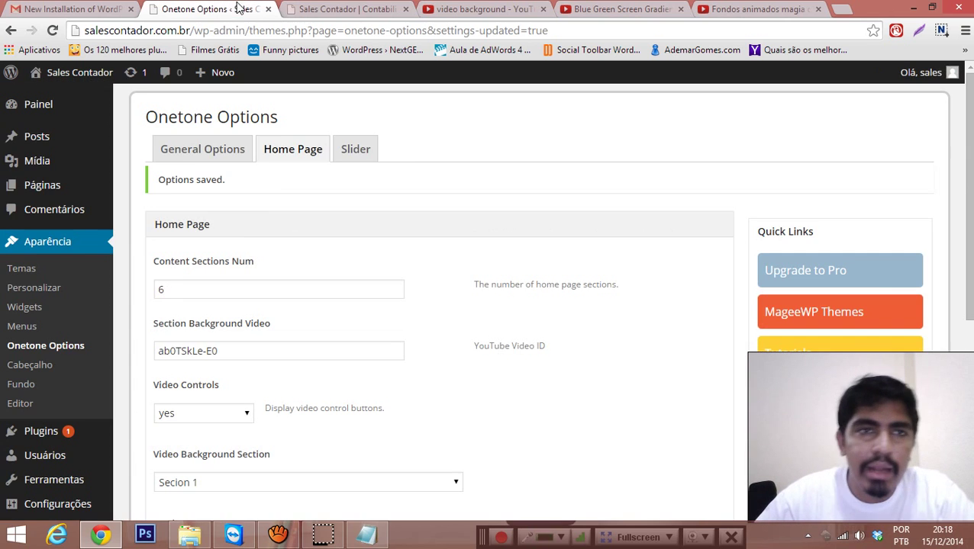
{"action": "scroll", "coordinate": [437, 174], "scroll_direction": "down", "scroll_amount": 3}
{"action": "scroll", "coordinate": [437, 180], "scroll_direction": "up", "scroll_amount": 3}
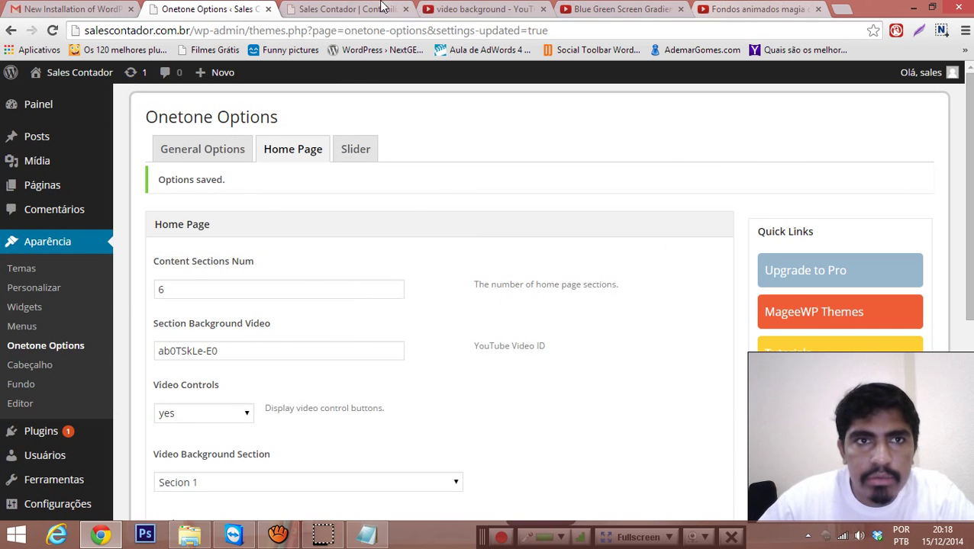
{"action": "left_click", "coordinate": [348, 9]}
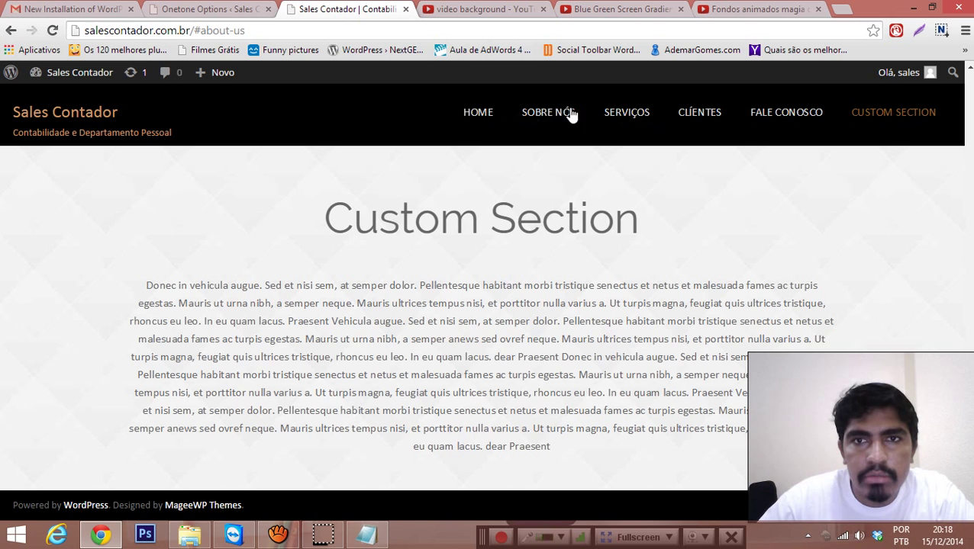
{"action": "left_click", "coordinate": [210, 9]}
Step: Change Content Sections Num from 6 to 5 and save the Onetone options
{"action": "left_click_drag", "start_coordinate": [158, 263], "coordinate": [282, 263]}
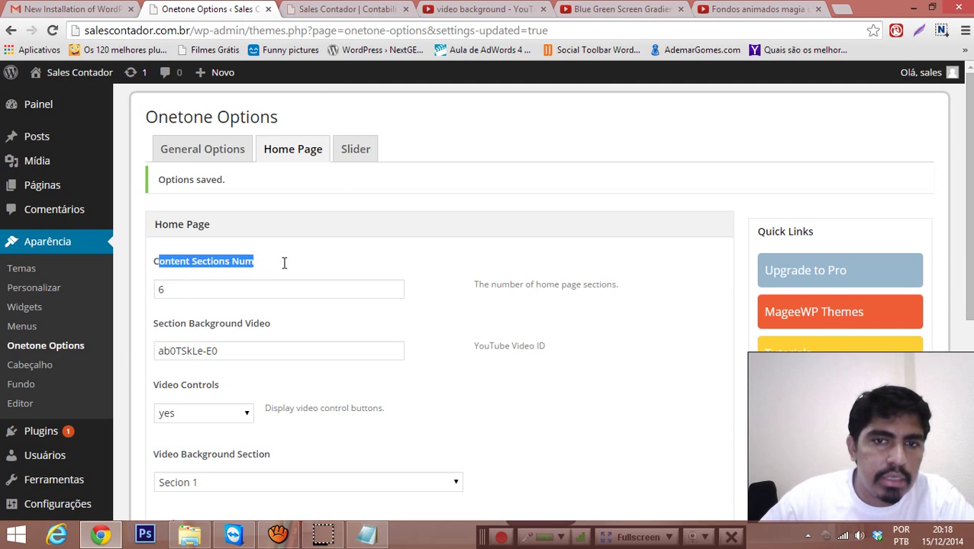
{"action": "left_click", "coordinate": [170, 277]}
{"action": "left_click_drag", "start_coordinate": [180, 287], "coordinate": [141, 292]}
{"action": "left_click", "coordinate": [225, 287]}
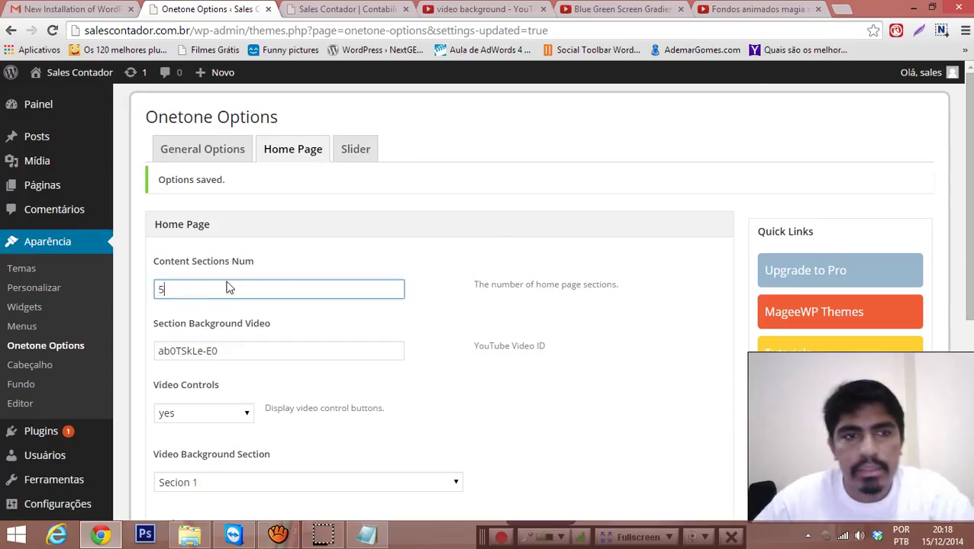
{"action": "scroll", "coordinate": [510, 242], "scroll_direction": "down", "scroll_amount": 3}
{"action": "scroll", "coordinate": [534, 275], "scroll_direction": "down", "scroll_amount": 2}
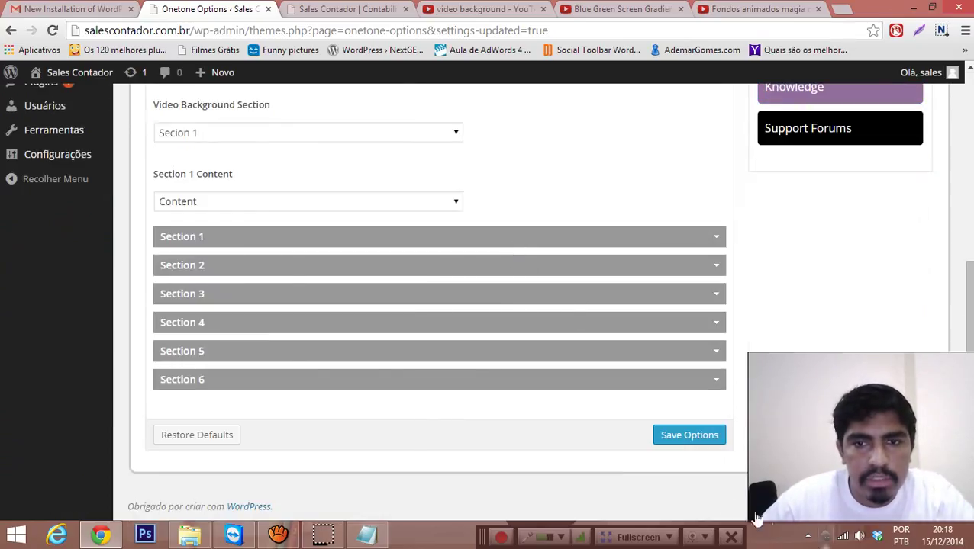
{"action": "left_click", "coordinate": [669, 441]}
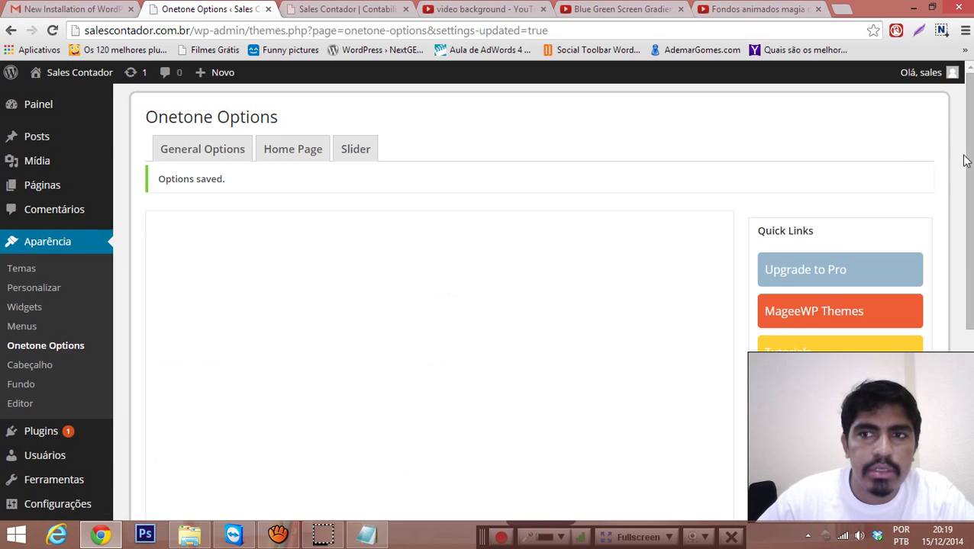
{"action": "scroll", "coordinate": [965, 160], "scroll_direction": "down", "scroll_amount": 5}
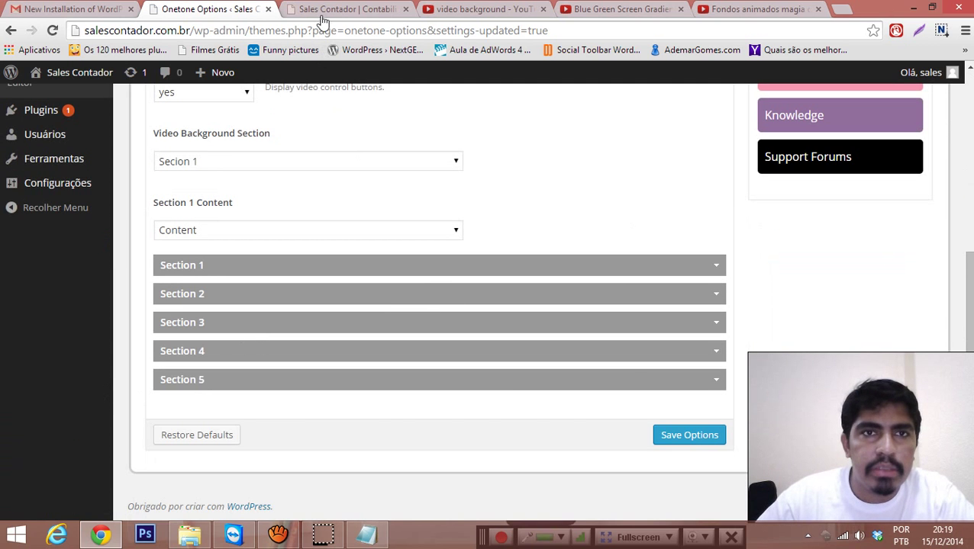
{"action": "left_click", "coordinate": [323, 11]}
{"action": "key", "text": "F5"}
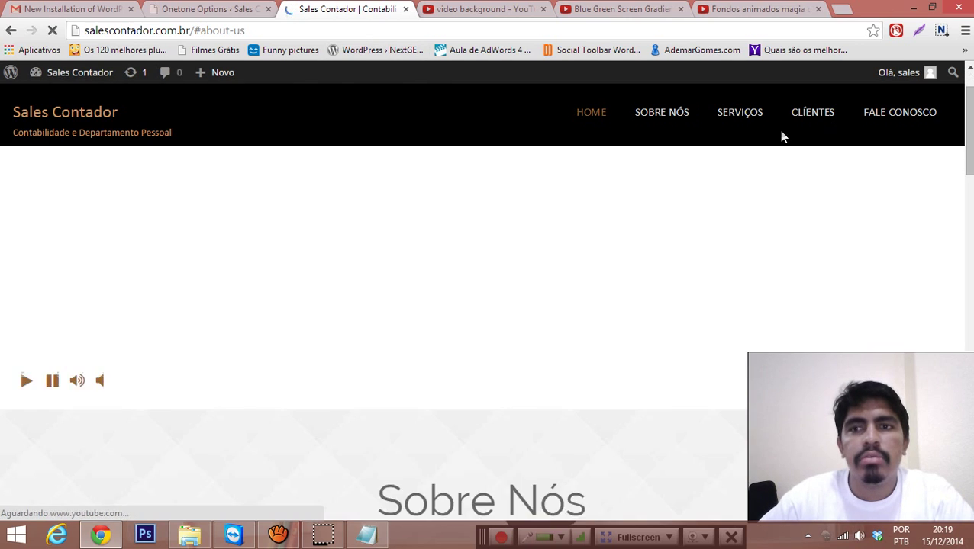
{"action": "scroll", "coordinate": [778, 228], "scroll_direction": "down", "scroll_amount": 10}
{"action": "scroll", "coordinate": [839, 336], "scroll_direction": "down", "scroll_amount": 5}
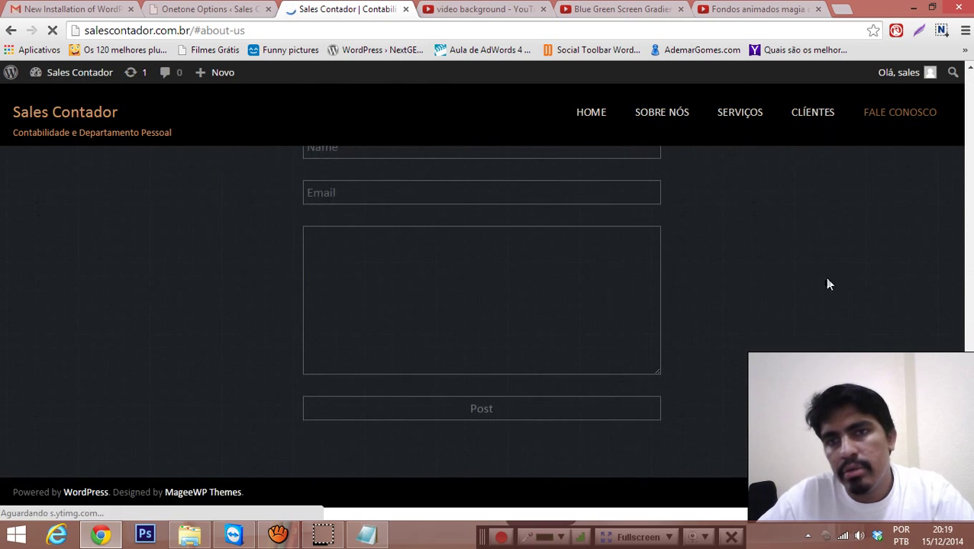
{"action": "scroll", "coordinate": [827, 283], "scroll_direction": "up", "scroll_amount": 10}
{"action": "scroll", "coordinate": [751, 309], "scroll_direction": "up", "scroll_amount": 10}
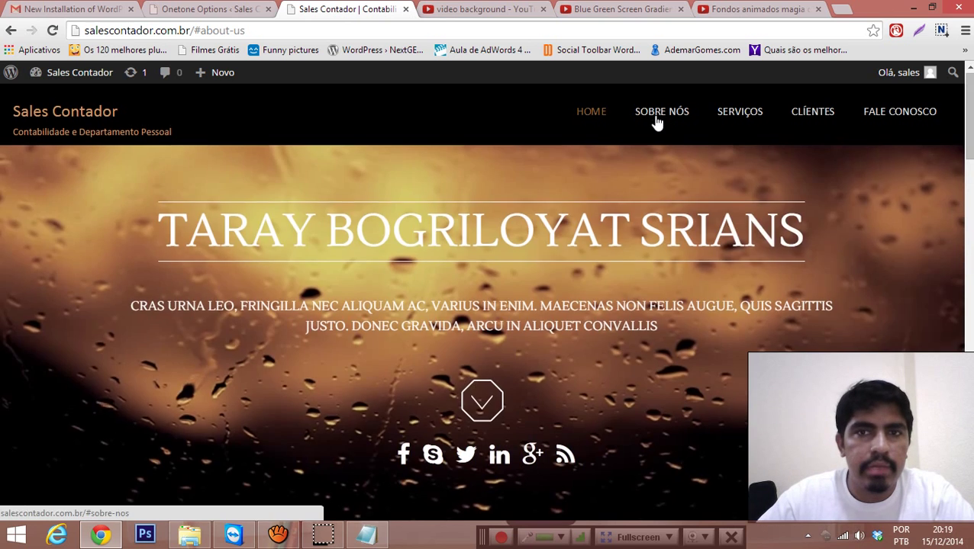
{"action": "left_click", "coordinate": [657, 120]}
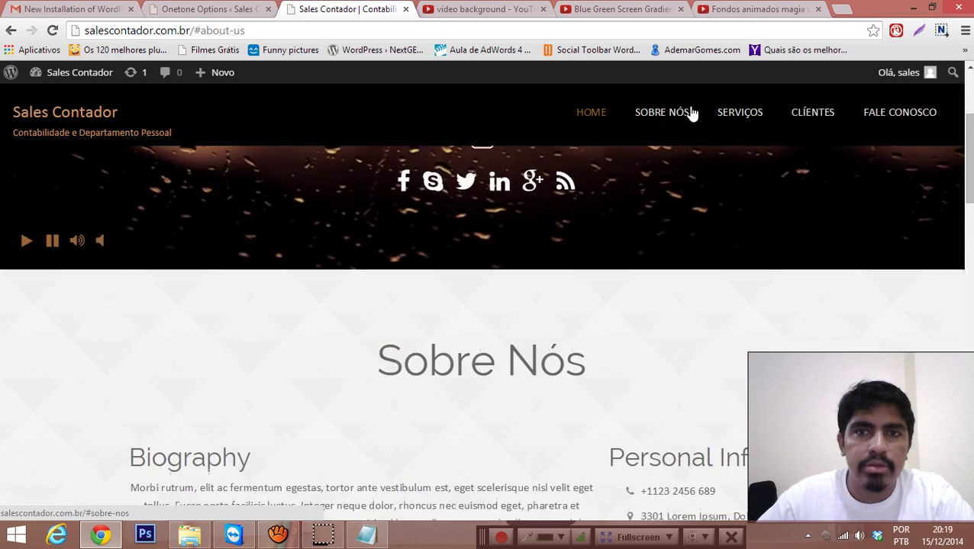
{"action": "left_click", "coordinate": [759, 122]}
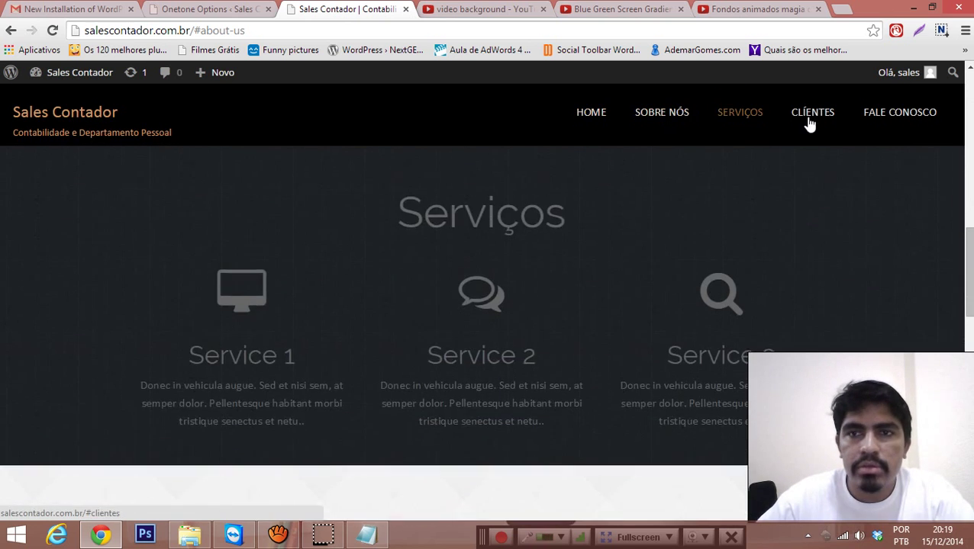
{"action": "left_click", "coordinate": [806, 122]}
{"action": "left_click", "coordinate": [901, 122]}
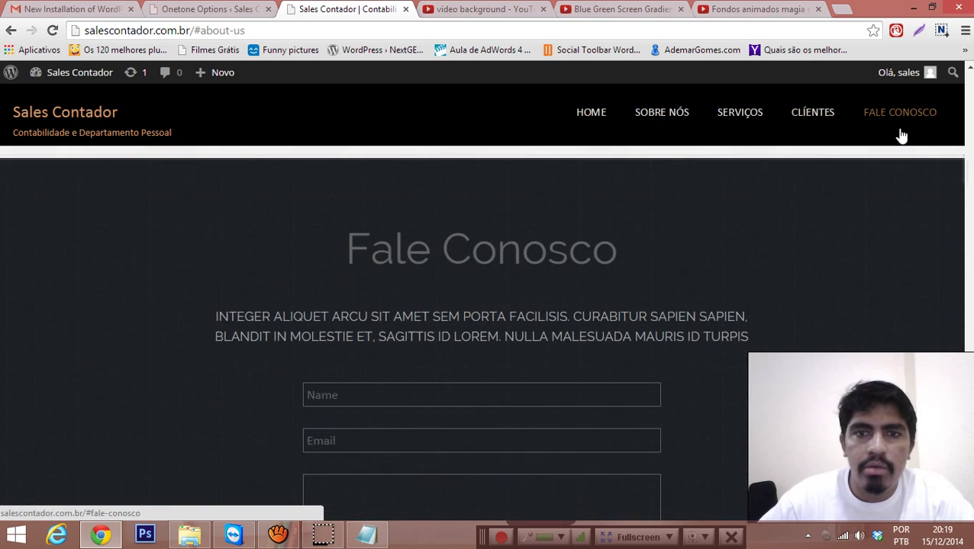
{"action": "scroll", "coordinate": [876, 237], "scroll_direction": "down", "scroll_amount": 3}
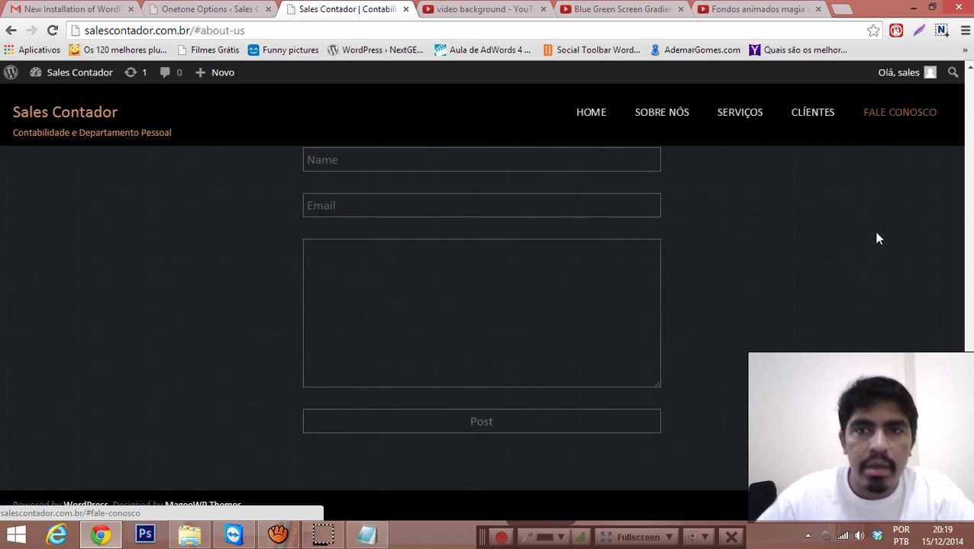
{"action": "scroll", "coordinate": [876, 236], "scroll_direction": "up", "scroll_amount": 3}
{"action": "scroll", "coordinate": [519, 183], "scroll_direction": "down", "scroll_amount": 1}
{"action": "scroll", "coordinate": [519, 183], "scroll_direction": "up", "scroll_amount": 1}
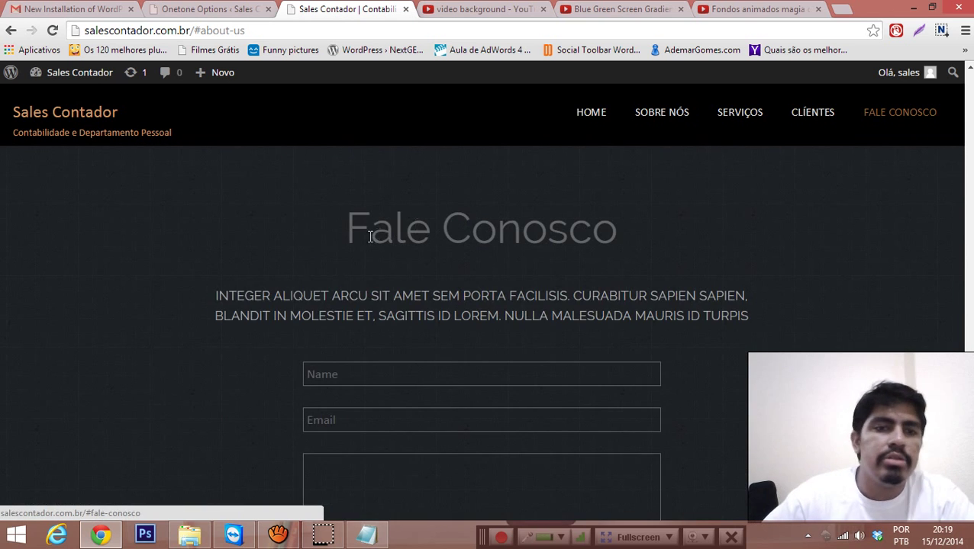
{"action": "double_click", "coordinate": [384, 228]}
{"action": "triple_click", "coordinate": [557, 233]}
{"action": "left_click_drag", "start_coordinate": [202, 284], "coordinate": [801, 269]}
{"action": "left_click_drag", "start_coordinate": [369, 229], "coordinate": [347, 228]}
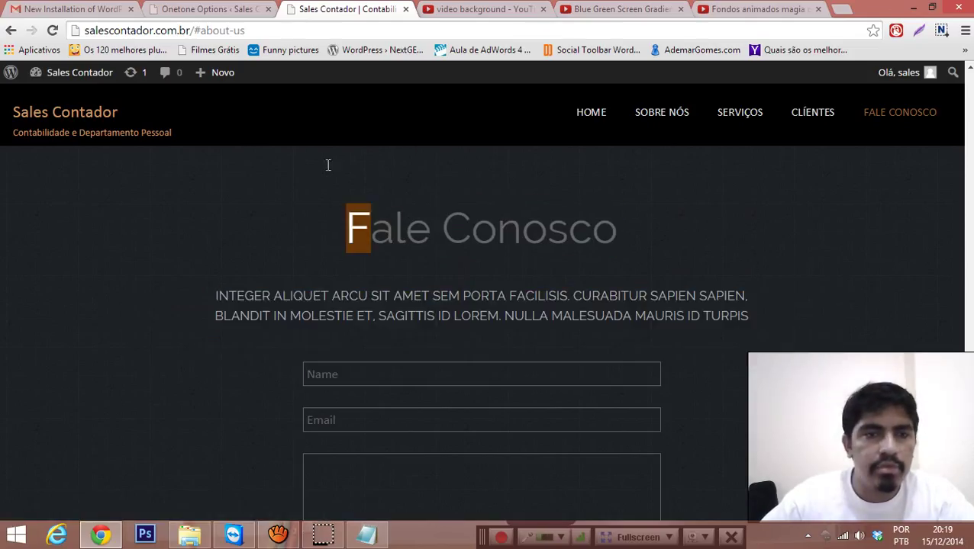
{"action": "left_click", "coordinate": [221, 9]}
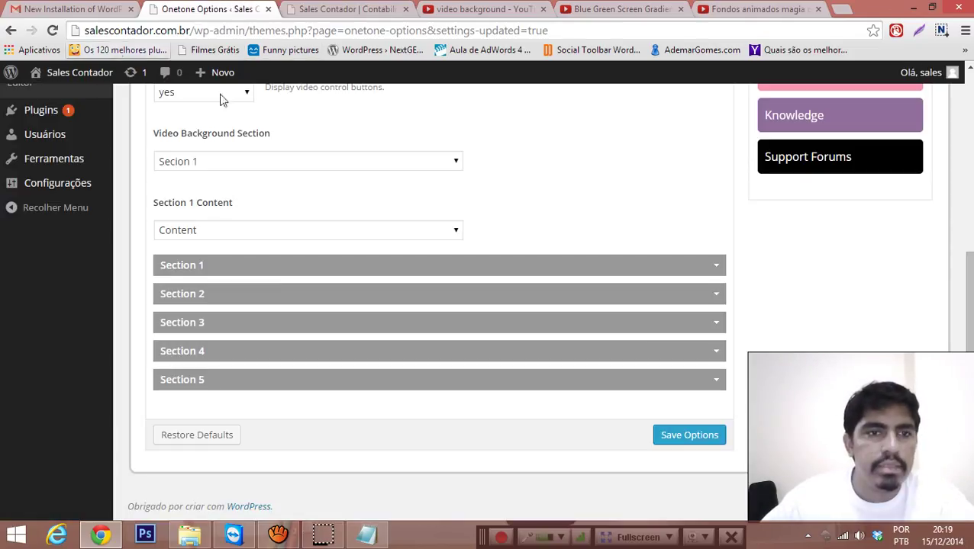
Step: Expand the Section 5 settings and scroll down to its Section Content editor
{"action": "left_click", "coordinate": [717, 382]}
{"action": "scroll", "coordinate": [670, 347], "scroll_direction": "down", "scroll_amount": 1}
{"action": "scroll", "coordinate": [443, 287], "scroll_direction": "down", "scroll_amount": 10}
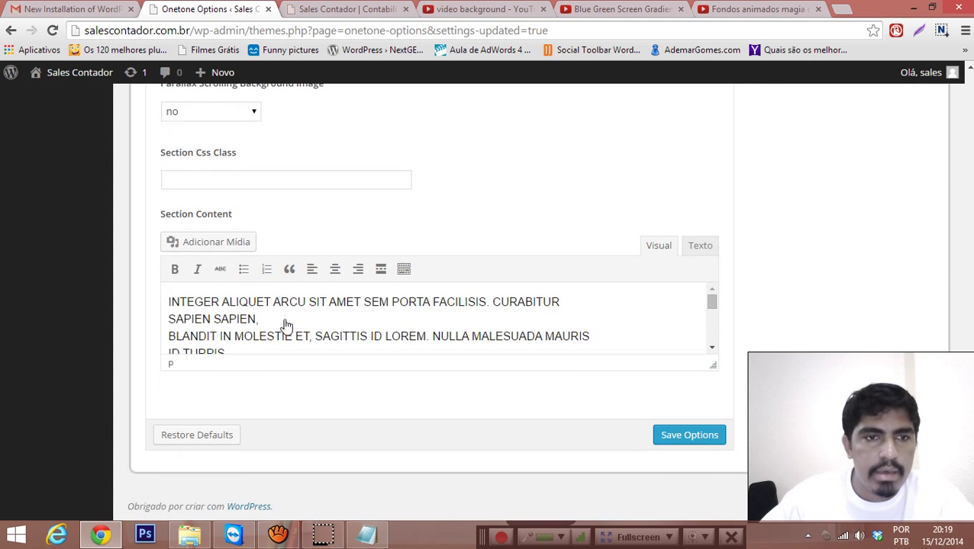
{"action": "scroll", "coordinate": [283, 325], "scroll_direction": "down", "scroll_amount": 5}
{"action": "scroll", "coordinate": [543, 348], "scroll_direction": "up", "scroll_amount": 3}
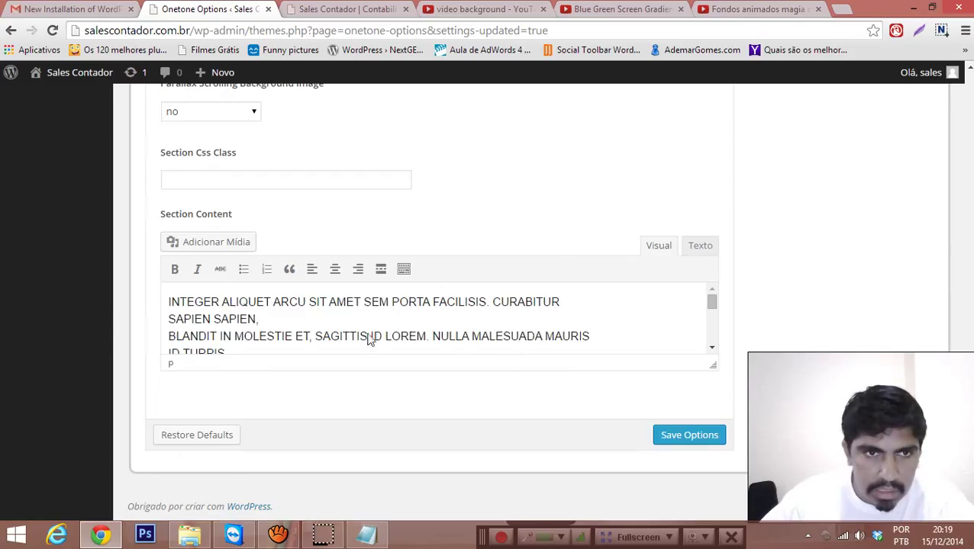
{"action": "scroll", "coordinate": [369, 336], "scroll_direction": "down", "scroll_amount": 4}
{"action": "scroll", "coordinate": [305, 337], "scroll_direction": "up", "scroll_amount": 1}
{"action": "scroll", "coordinate": [305, 337], "scroll_direction": "up", "scroll_amount": 2}
{"action": "scroll", "coordinate": [305, 338], "scroll_direction": "down", "scroll_amount": 2}
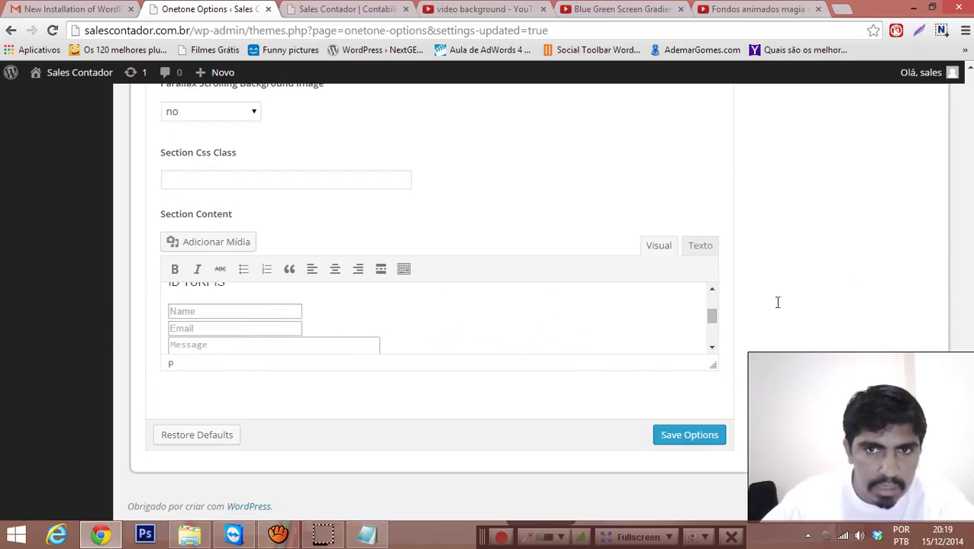
Step: Switch Section Content to the Texto (HTML) view and enlarge the editor to show the full form
{"action": "left_click", "coordinate": [701, 246]}
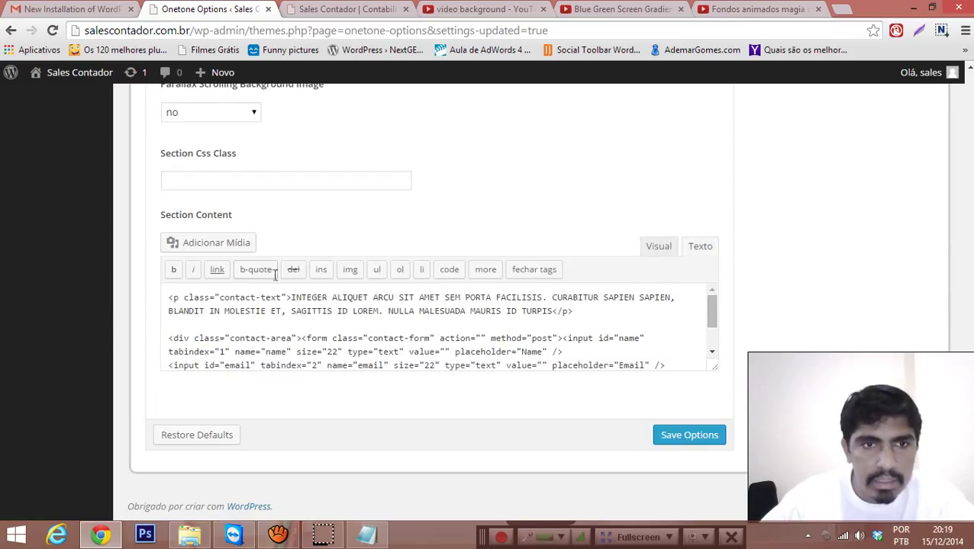
{"action": "scroll", "coordinate": [322, 359], "scroll_direction": "down", "scroll_amount": 2}
{"action": "scroll", "coordinate": [373, 349], "scroll_direction": "up", "scroll_amount": 2}
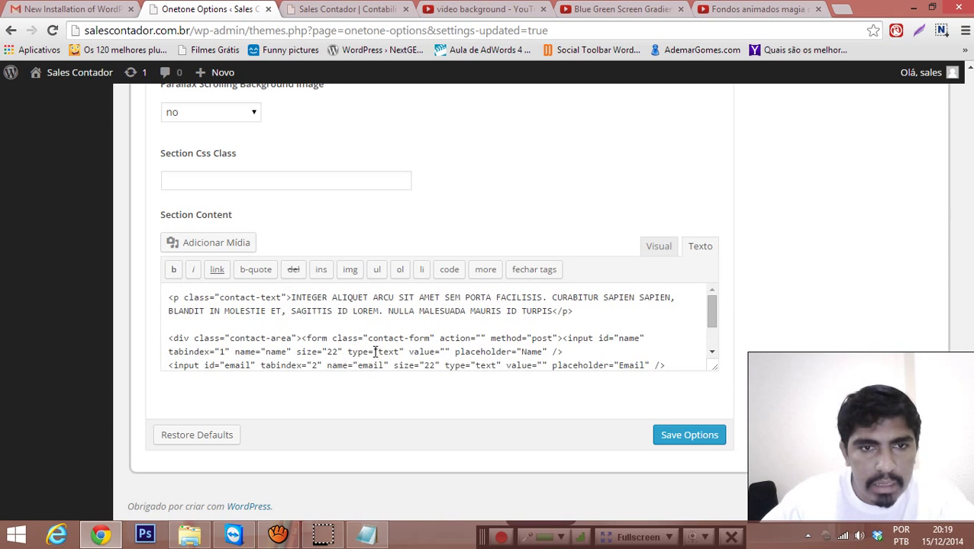
{"action": "scroll", "coordinate": [492, 337], "scroll_direction": "down", "scroll_amount": 2}
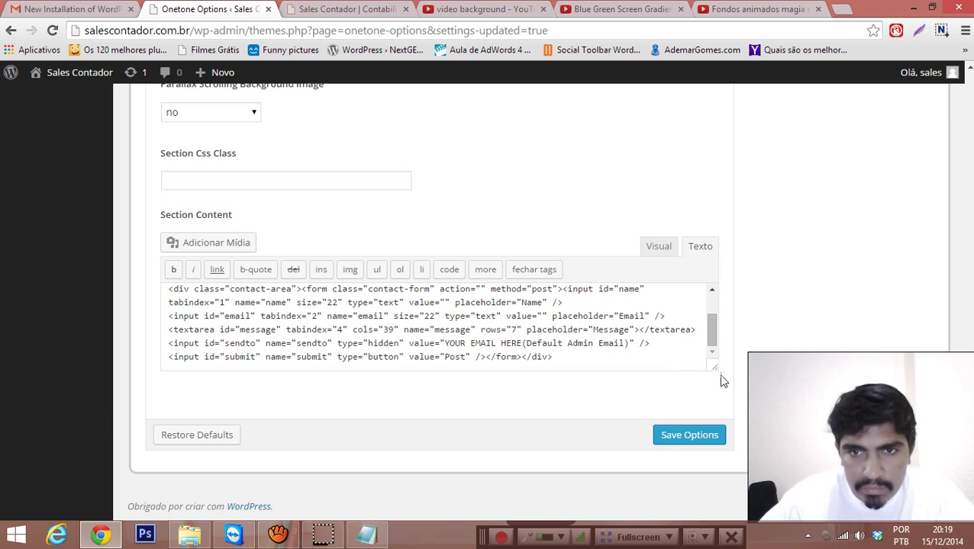
{"action": "left_click_drag", "start_coordinate": [714, 366], "coordinate": [720, 503]}
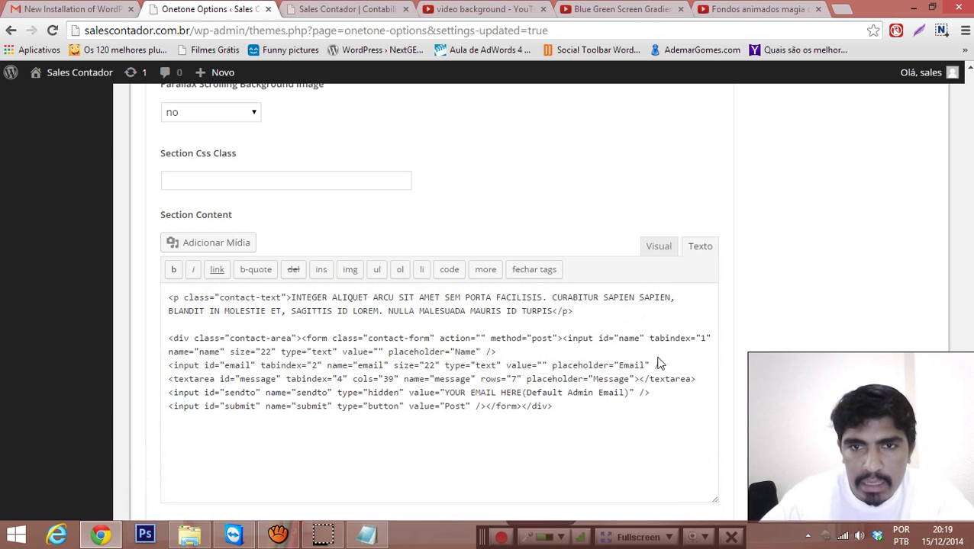
{"action": "scroll", "coordinate": [643, 341], "scroll_direction": "down", "scroll_amount": 2}
{"action": "scroll", "coordinate": [633, 321], "scroll_direction": "up", "scroll_amount": 1}
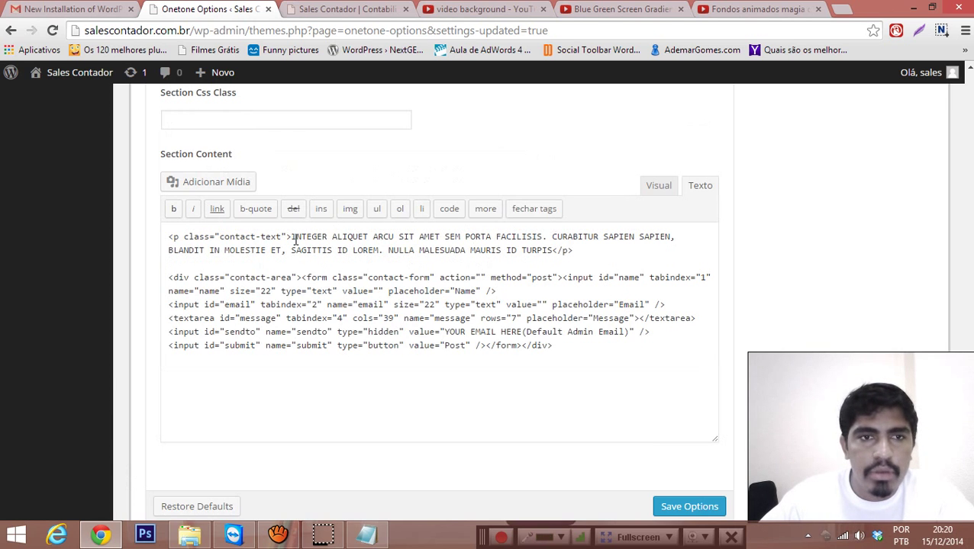
Step: Replace the uppercase intro with 'Entre em contato, será um prazer atende-lo.' plus the contato e-mail sentence
{"action": "left_click_drag", "start_coordinate": [290, 239], "coordinate": [555, 256]}
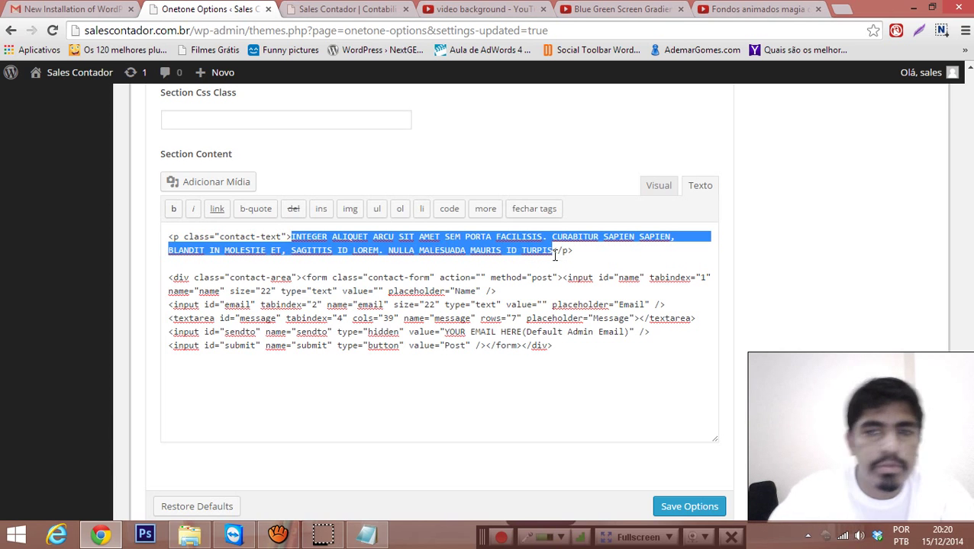
{"action": "type", "text": "Entre em conta"}
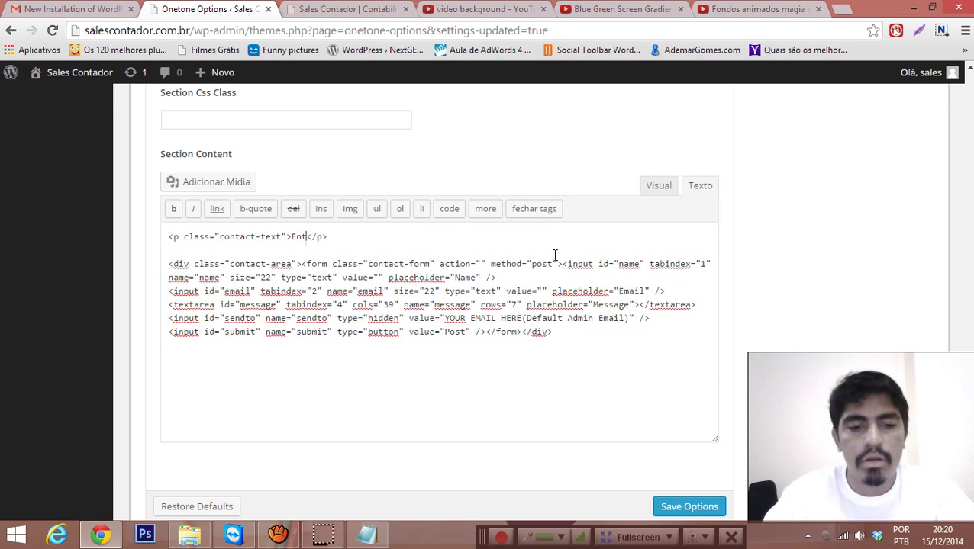
{"action": "type", "text": "to"}
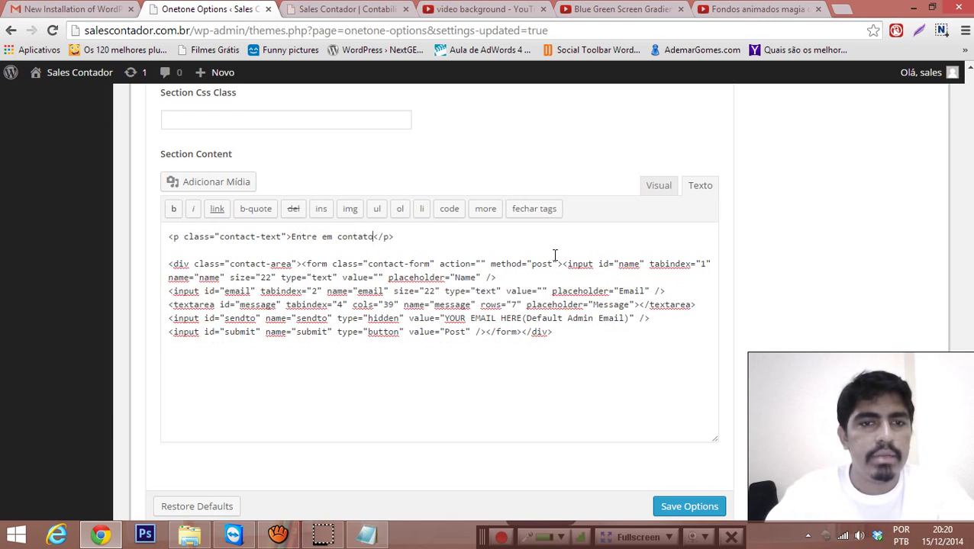
{"action": "type", "text": ", s"}
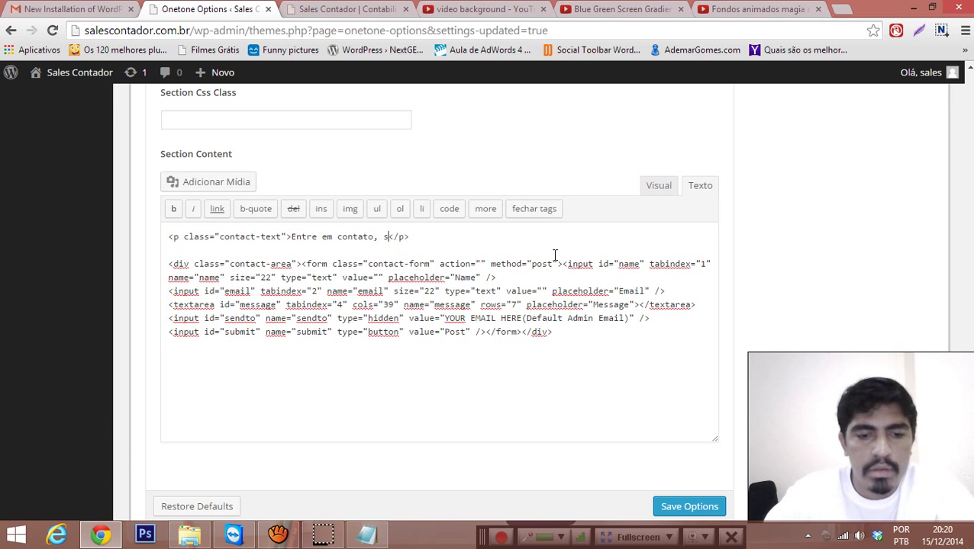
{"action": "type", "text": "erá um prazer atende-lo."}
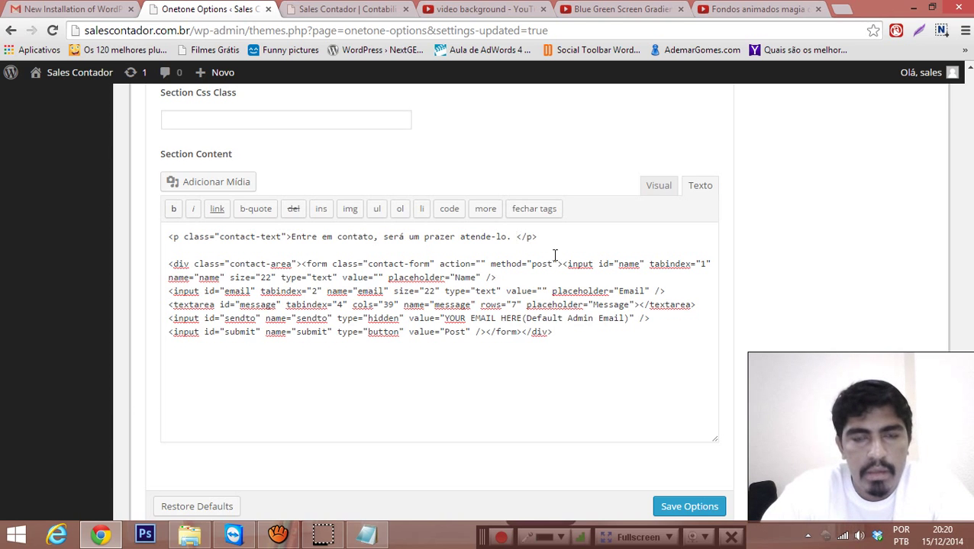
{"action": "type", "text": "Nosso E-"}
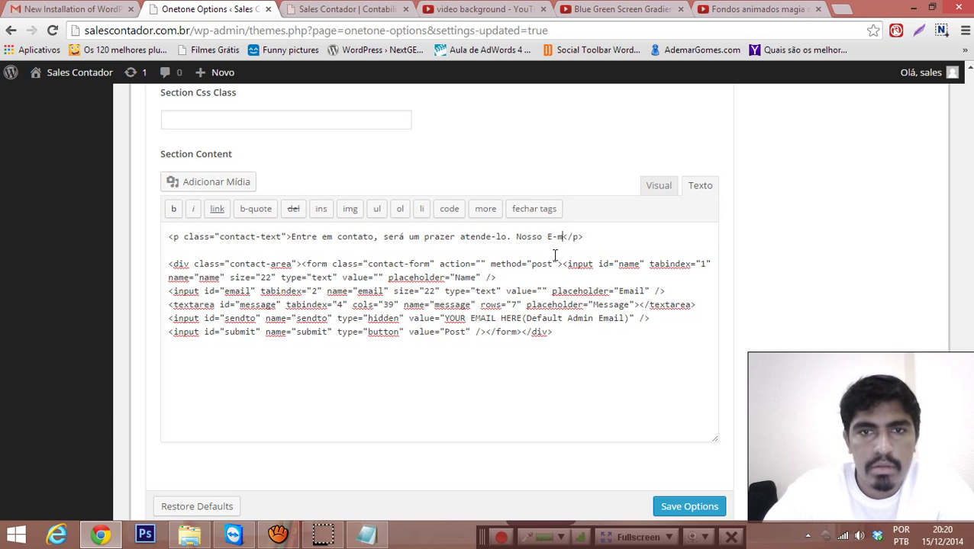
{"action": "type", "text": "ma"}
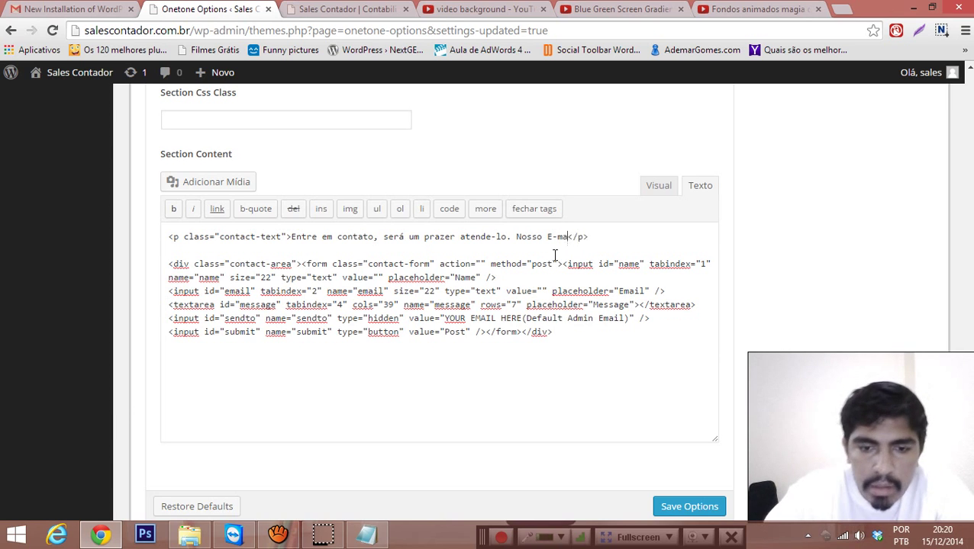
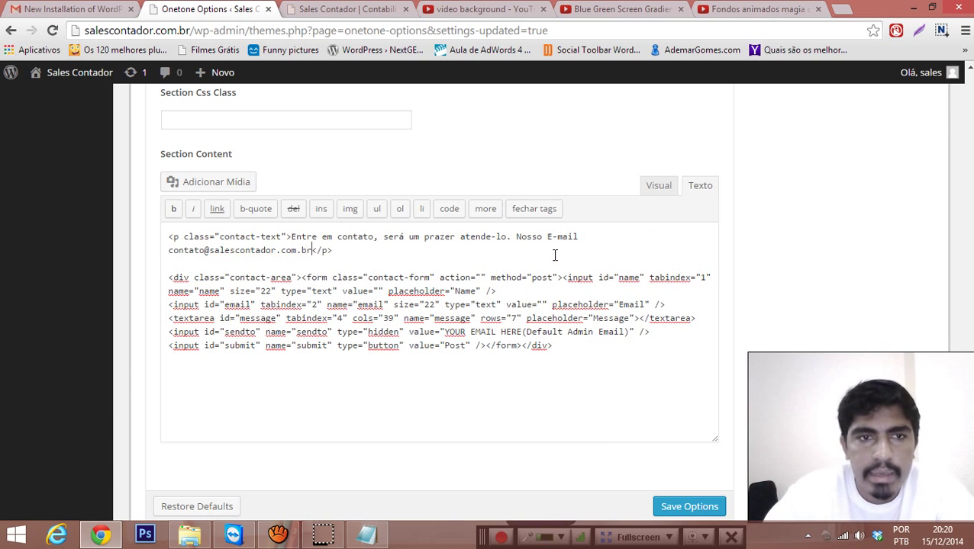
Step: Add a <br /> after 'atende-lo.', turn the second line into 'E-mail:' with the address, and save
{"action": "left_click", "coordinate": [513, 244]}
{"action": "left_click", "coordinate": [512, 238]}
{"action": "type", "text": "<br>"}
{"action": "type", "text": ">"}
{"action": "key", "text": "BackSpace"}
{"action": "type", "text": "/>"}
{"action": "key", "text": "Return"}
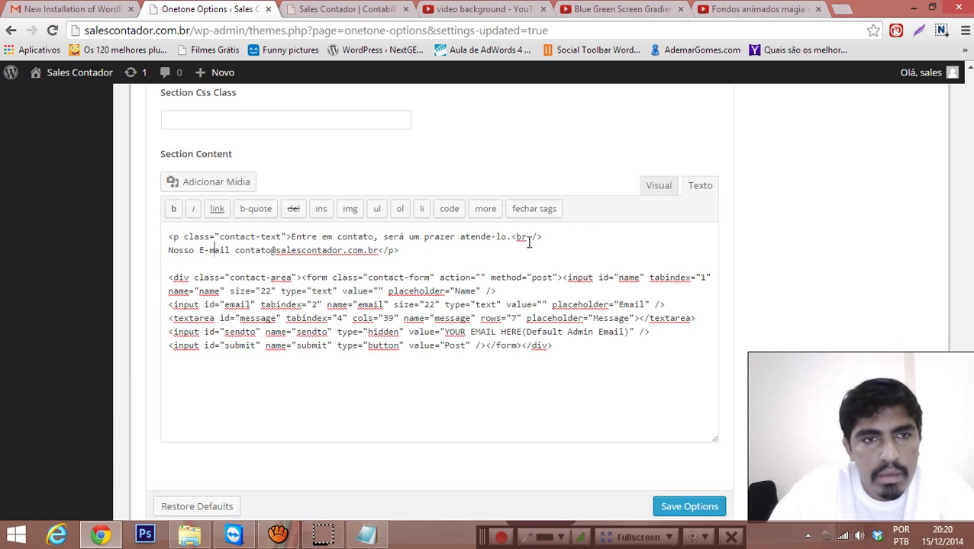
{"action": "key", "text": "shift+Home"}
{"action": "key", "text": "BackSpace"}
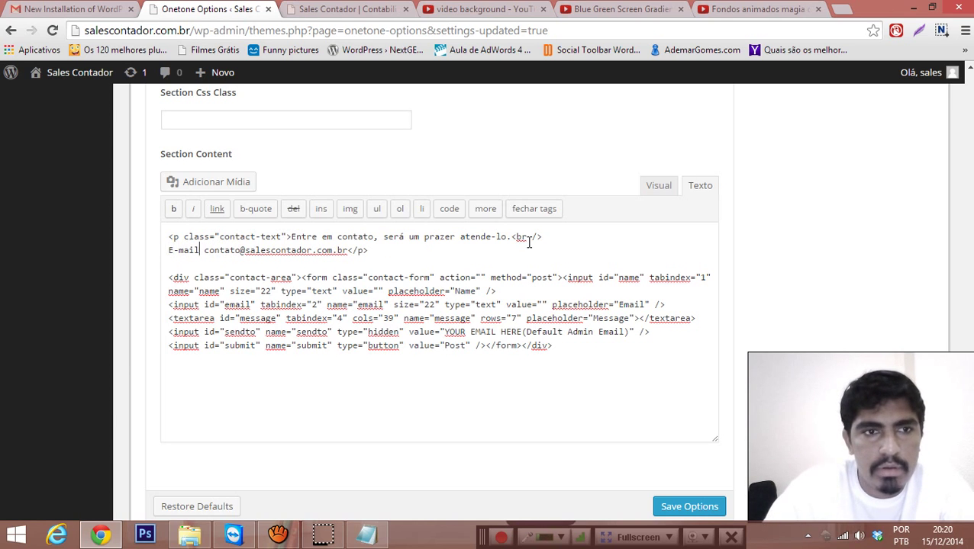
{"action": "type", "text": ":"}
{"action": "key", "text": "Home"}
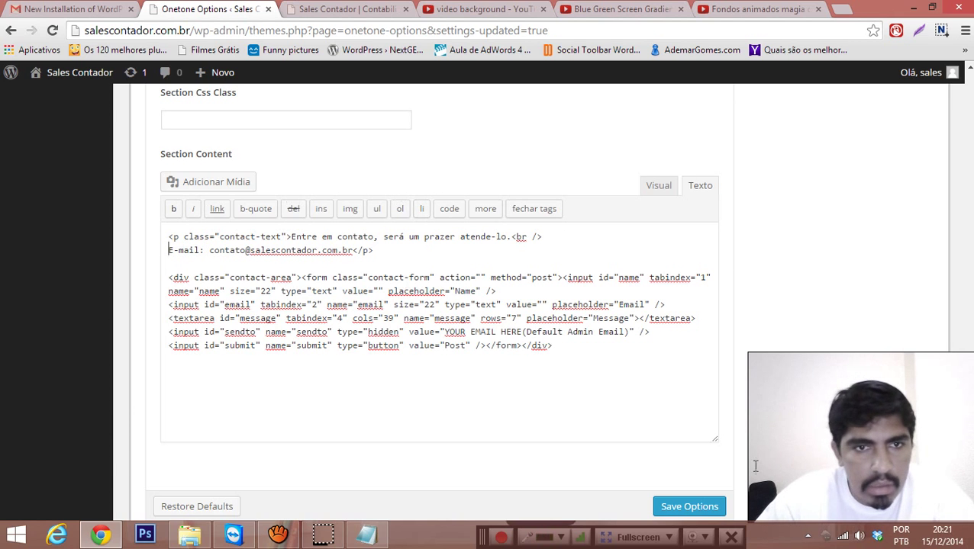
{"action": "left_click", "coordinate": [702, 506]}
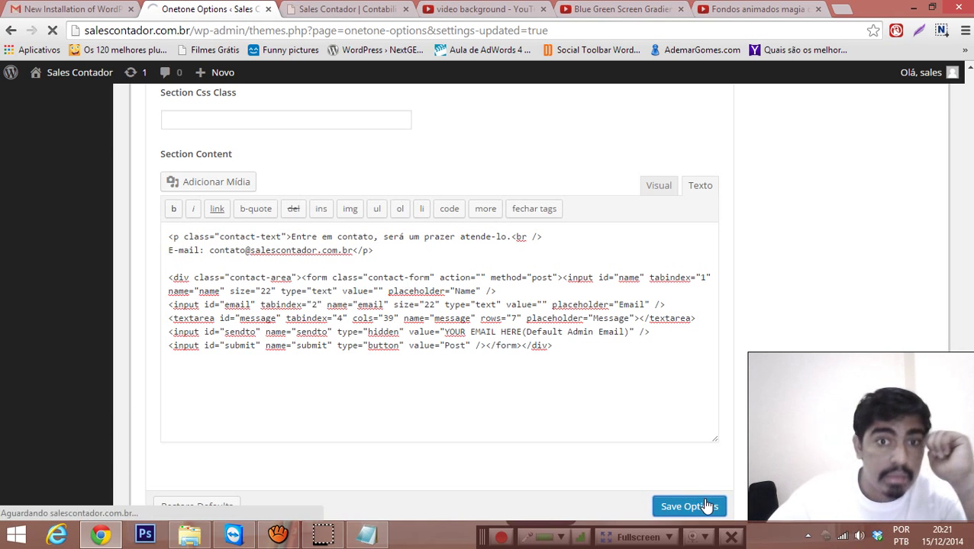
{"action": "left_click", "coordinate": [341, 9]}
{"action": "key", "text": "F5"}
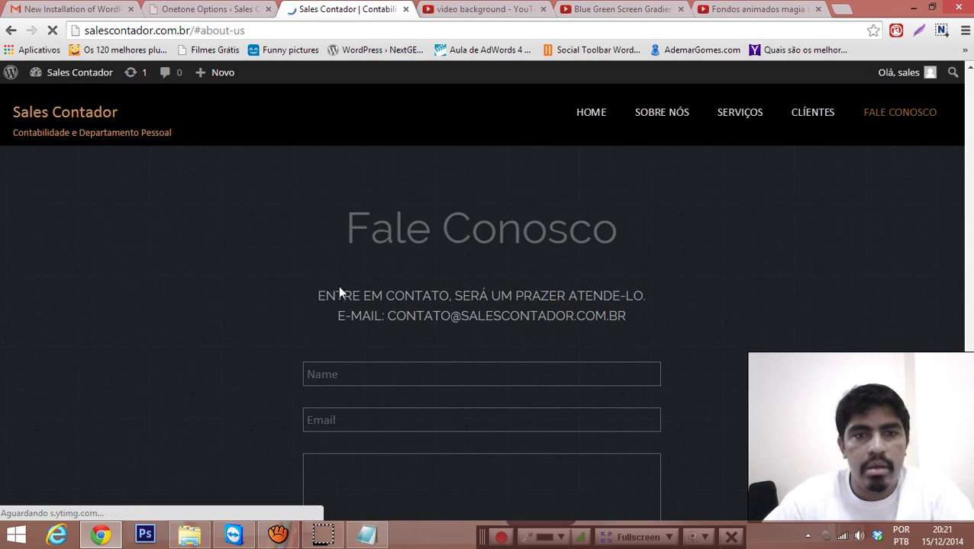
{"action": "left_click_drag", "start_coordinate": [565, 295], "coordinate": [490, 296]}
{"action": "left_click", "coordinate": [374, 316]}
{"action": "left_click_drag", "start_coordinate": [387, 316], "coordinate": [654, 318]}
{"action": "left_click", "coordinate": [607, 321]}
{"action": "scroll", "coordinate": [561, 304], "scroll_direction": "down", "scroll_amount": 2}
{"action": "scroll", "coordinate": [375, 284], "scroll_direction": "up", "scroll_amount": 3}
{"action": "scroll", "coordinate": [374, 284], "scroll_direction": "down", "scroll_amount": 2}
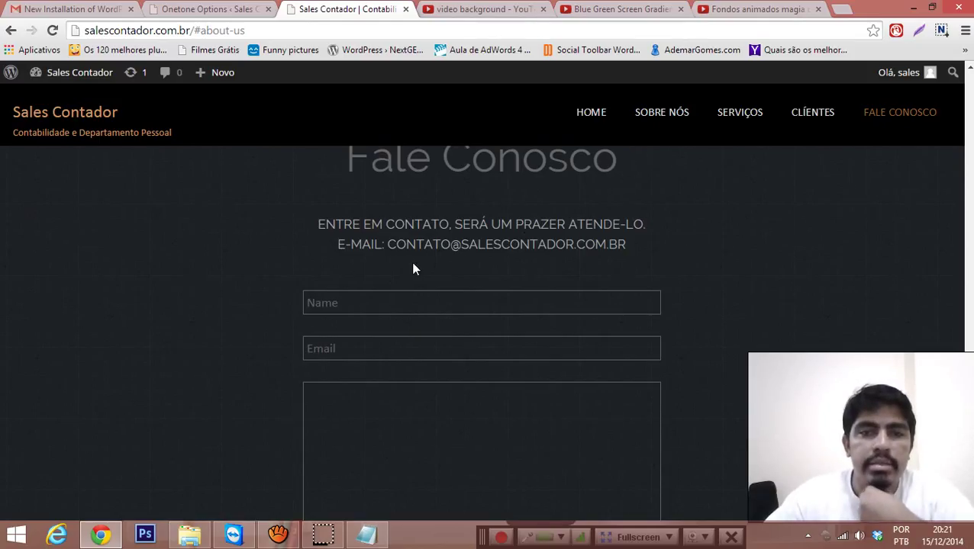
{"action": "left_click", "coordinate": [365, 309]}
{"action": "key", "text": "Tab"}
{"action": "key", "text": "Tab"}
{"action": "left_click", "coordinate": [226, 369]}
{"action": "scroll", "coordinate": [276, 336], "scroll_direction": "down", "scroll_amount": 2}
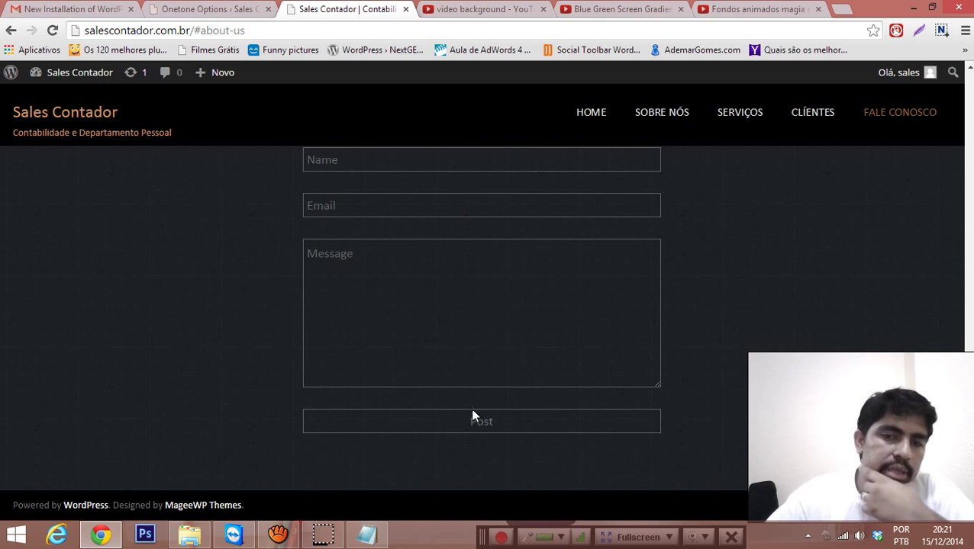
{"action": "scroll", "coordinate": [356, 277], "scroll_direction": "up", "scroll_amount": 1}
{"action": "left_click", "coordinate": [386, 237]}
{"action": "key", "text": "Tab"}
{"action": "key", "text": "Tab"}
{"action": "left_click", "coordinate": [218, 417]}
{"action": "scroll", "coordinate": [343, 405], "scroll_direction": "down", "scroll_amount": 1}
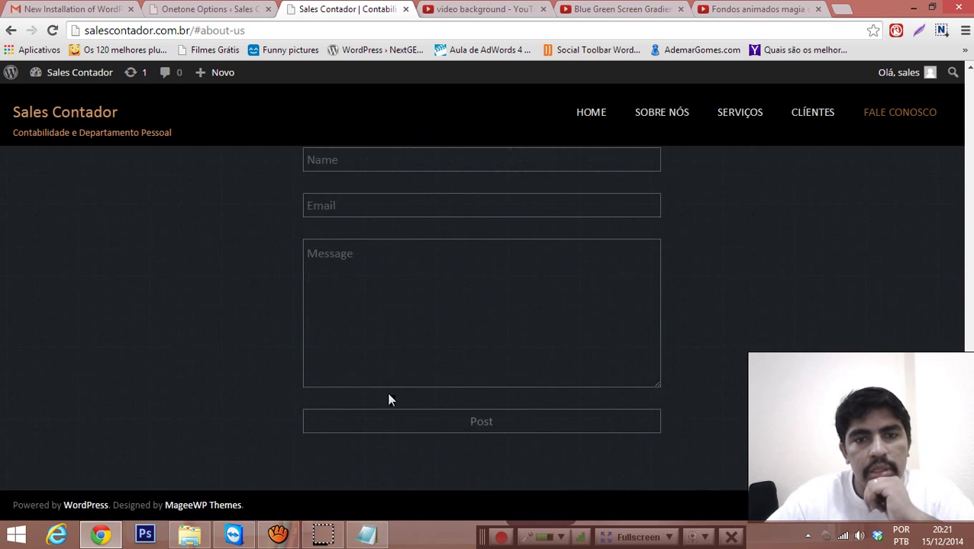
{"action": "scroll", "coordinate": [412, 273], "scroll_direction": "up", "scroll_amount": 2}
{"action": "key", "text": "Tab"}
{"action": "key", "text": "Tab"}
{"action": "left_click", "coordinate": [211, 406]}
{"action": "scroll", "coordinate": [301, 368], "scroll_direction": "down", "scroll_amount": 2}
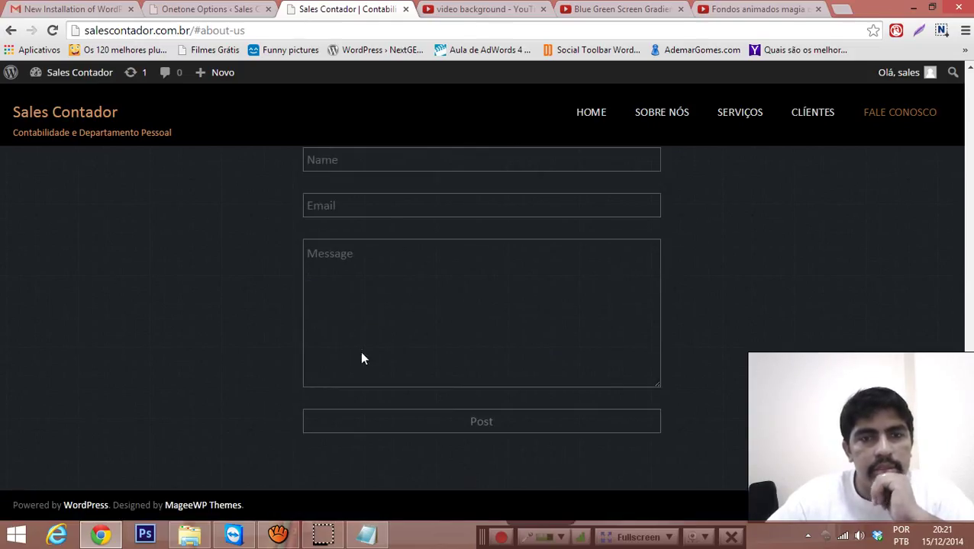
{"action": "scroll", "coordinate": [428, 293], "scroll_direction": "up", "scroll_amount": 1}
{"action": "left_click", "coordinate": [384, 238]}
{"action": "key", "text": "Tab"}
{"action": "key", "text": "Tab"}
{"action": "left_click", "coordinate": [221, 9]}
{"action": "scroll", "coordinate": [338, 350], "scroll_direction": "down", "scroll_amount": 5}
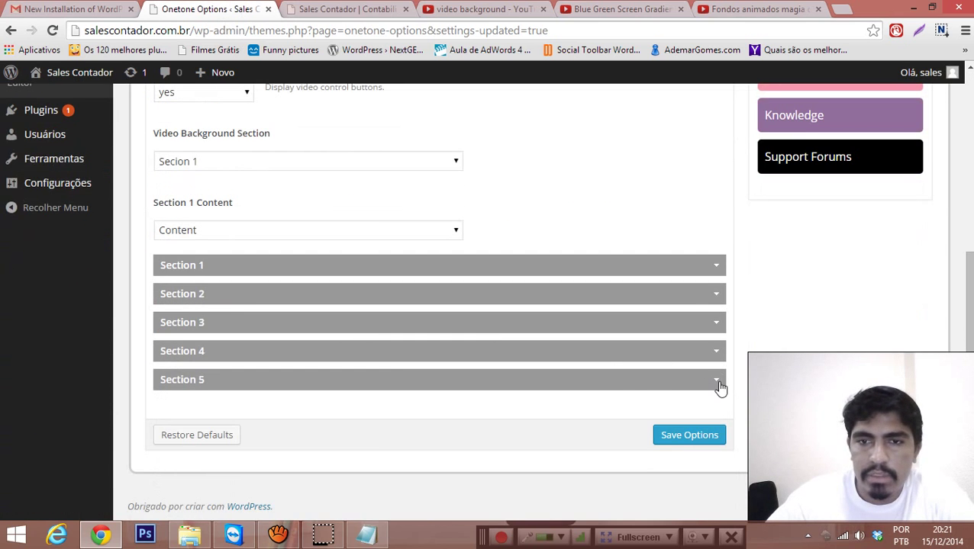
Step: Select the contact form HTML in Section 5's content, then return to the live form's Name field
{"action": "left_click", "coordinate": [720, 385]}
{"action": "scroll", "coordinate": [618, 381], "scroll_direction": "down", "scroll_amount": 8}
{"action": "scroll", "coordinate": [594, 368], "scroll_direction": "down", "scroll_amount": 5}
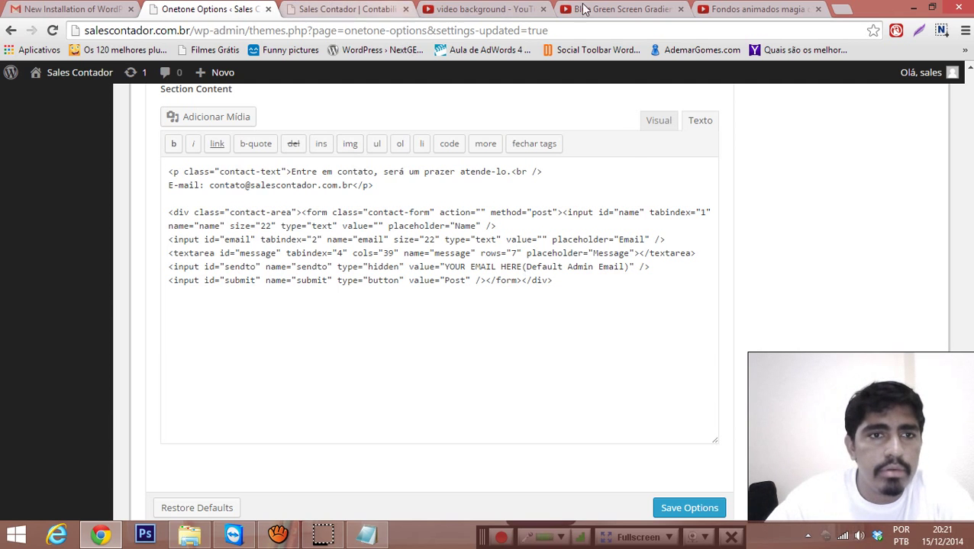
{"action": "left_click", "coordinate": [620, 240]}
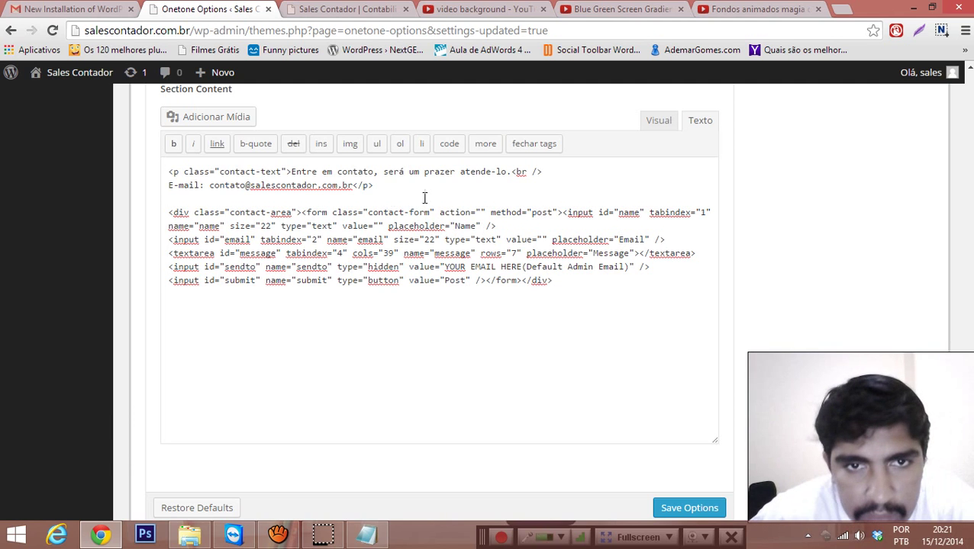
{"action": "left_click_drag", "start_coordinate": [302, 214], "coordinate": [525, 214]}
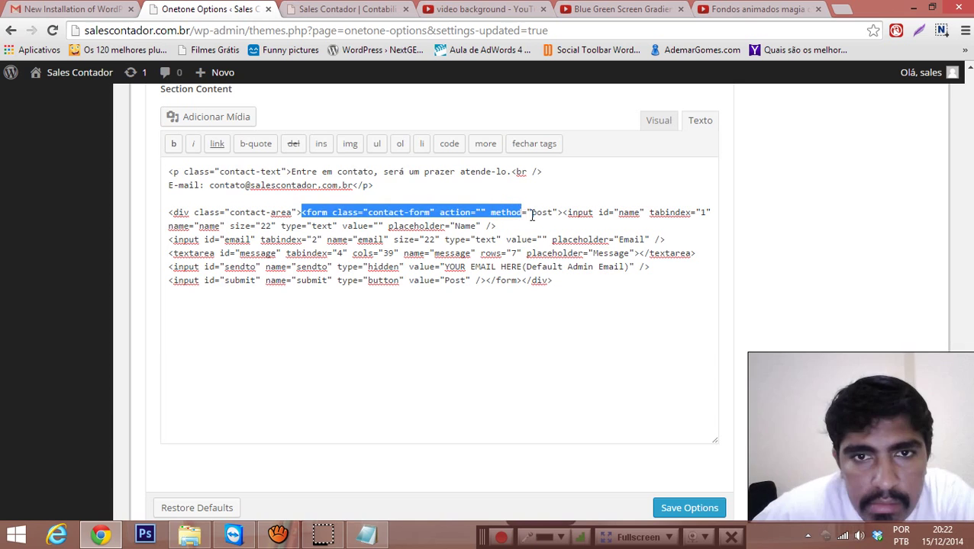
{"action": "left_click", "coordinate": [532, 214]}
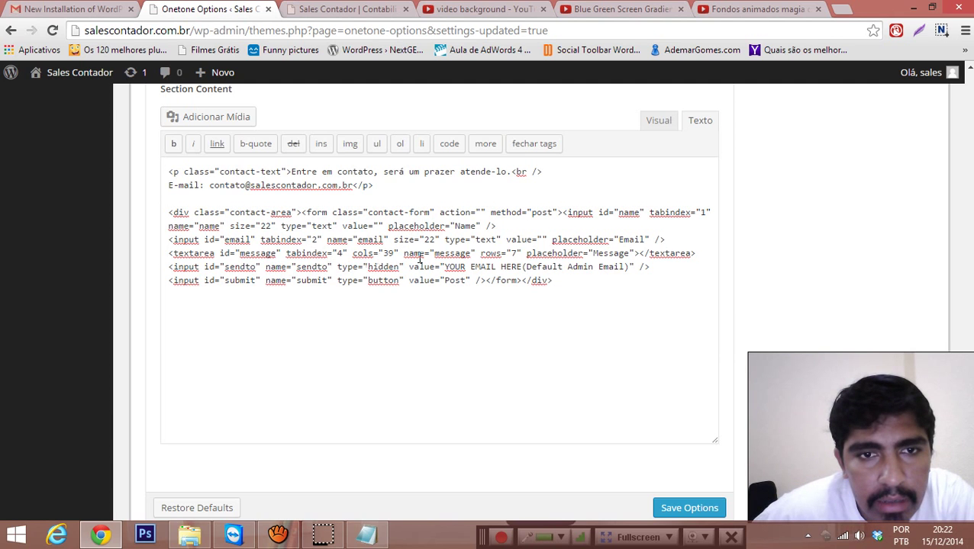
{"action": "left_click_drag", "start_coordinate": [580, 278], "coordinate": [171, 205]}
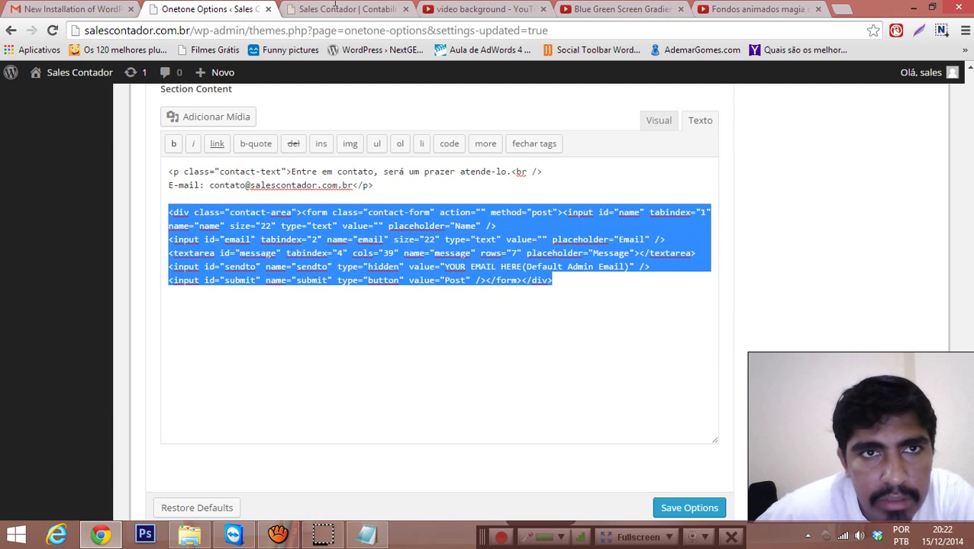
{"action": "left_click", "coordinate": [332, 7]}
{"action": "left_click", "coordinate": [343, 233]}
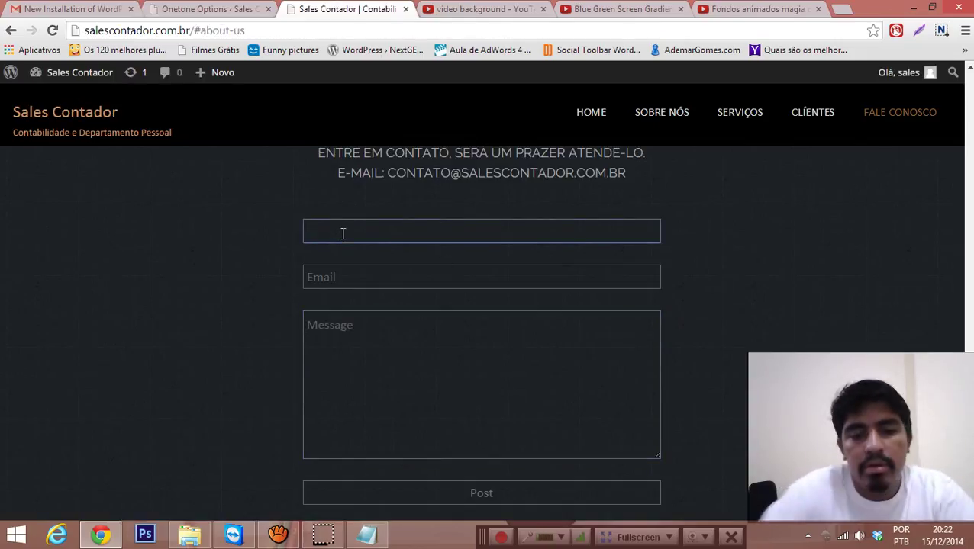
Step: Fill in a test name, test e-mail address and random message text, then post the form
{"action": "type", "text": "joao"}
{"action": "key", "text": "Tab"}
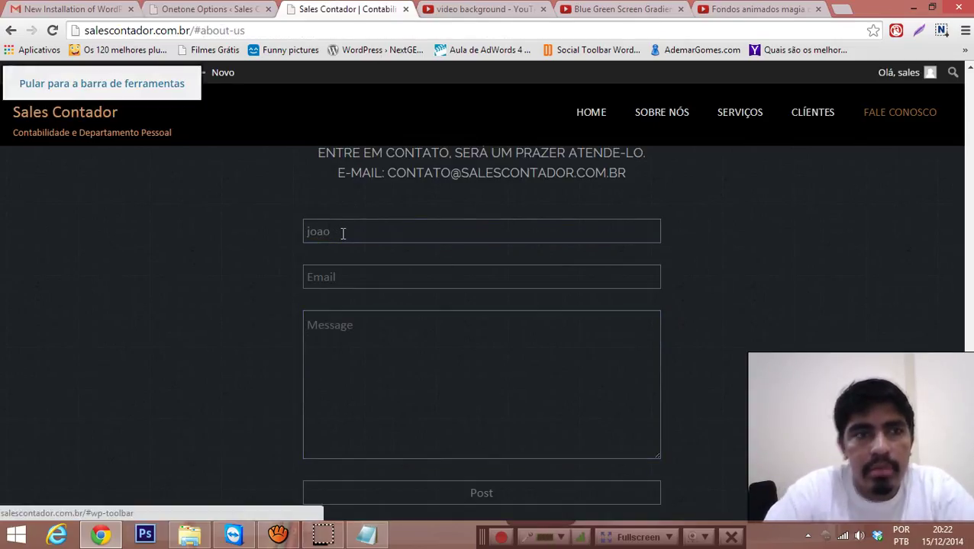
{"action": "left_click", "coordinate": [356, 272]}
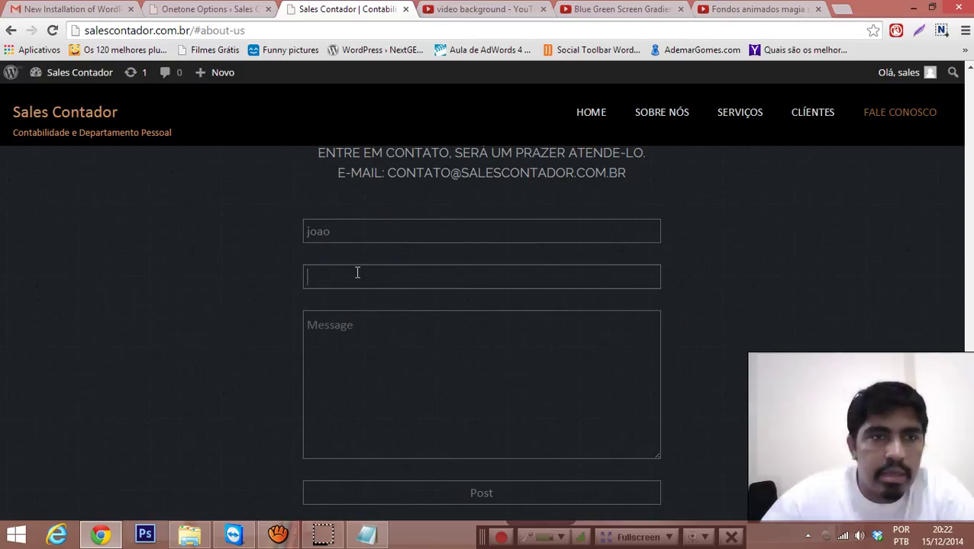
{"action": "type", "text": "teste@oi.com.br"}
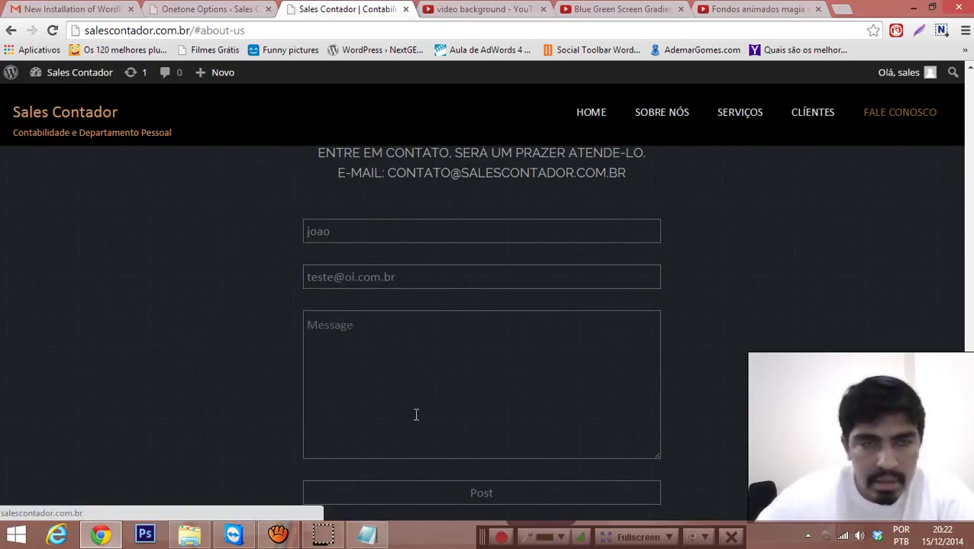
{"action": "left_click", "coordinate": [407, 389]}
{"action": "type", "text": "adfasdgasgasgasfgasf"}
{"action": "left_click", "coordinate": [522, 494]}
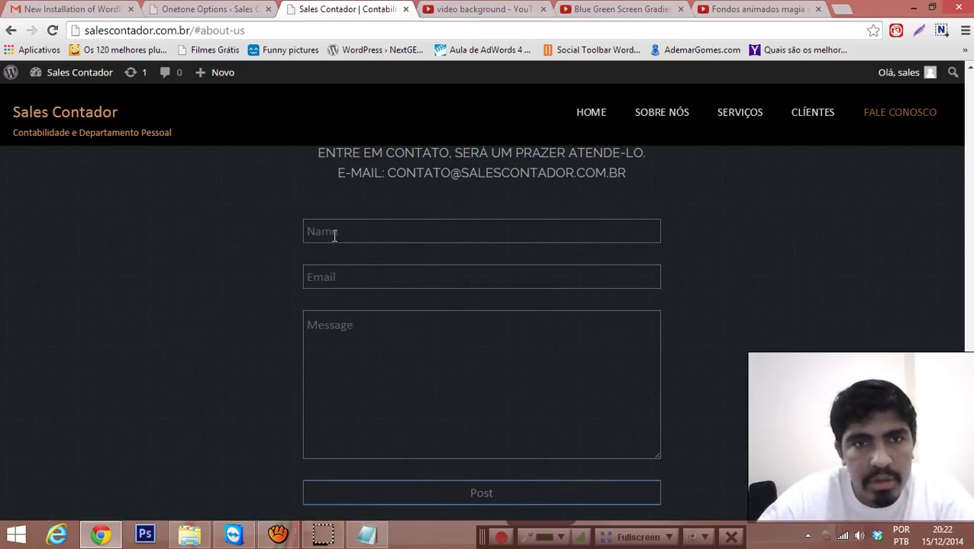
Step: Check that the form cleared after sending, then move over to Gmail
{"action": "scroll", "coordinate": [401, 272], "scroll_direction": "down", "scroll_amount": 1}
{"action": "scroll", "coordinate": [416, 271], "scroll_direction": "up", "scroll_amount": 2}
{"action": "scroll", "coordinate": [427, 263], "scroll_direction": "down", "scroll_amount": 2}
{"action": "scroll", "coordinate": [412, 250], "scroll_direction": "up", "scroll_amount": 1}
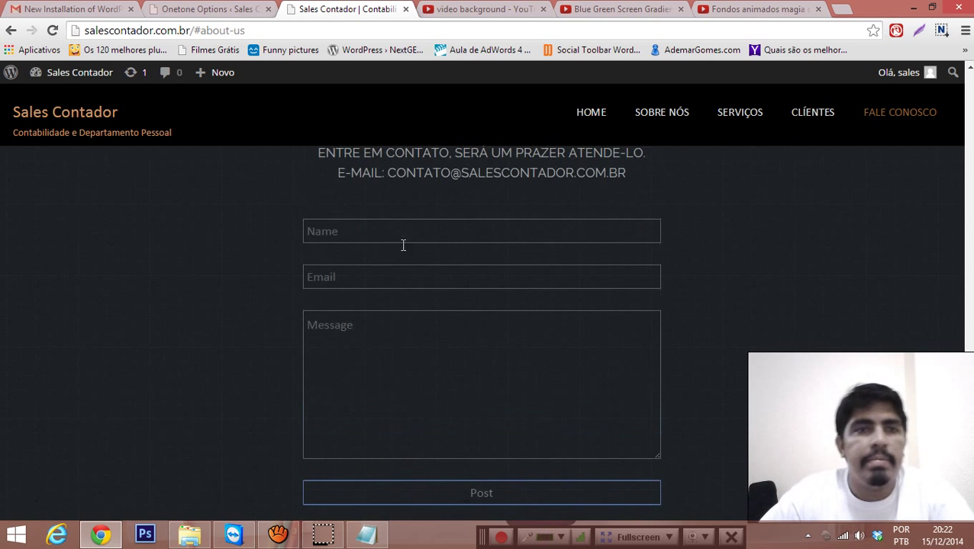
{"action": "left_click", "coordinate": [67, 8]}
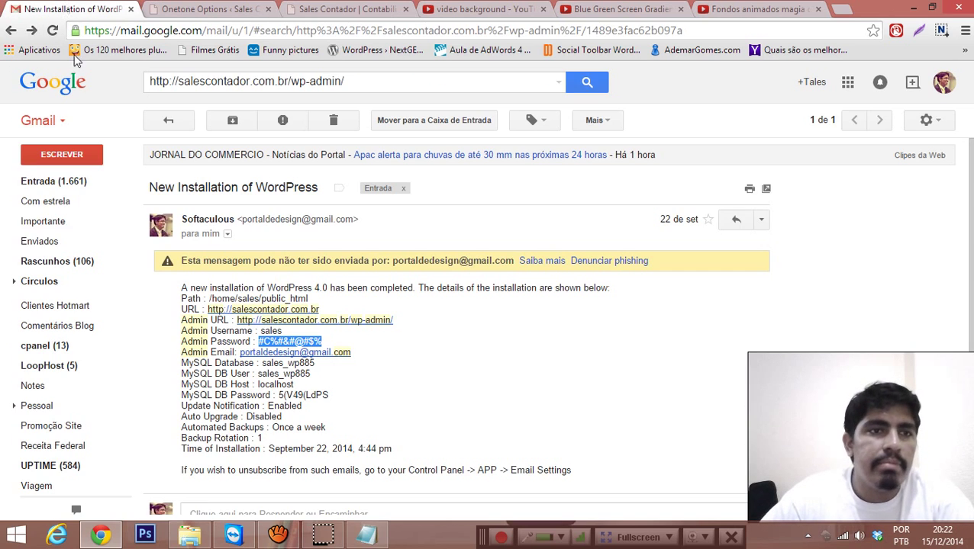
Step: Open the contact-form test message in the inbox and review its sender details and body
{"action": "left_click", "coordinate": [66, 183]}
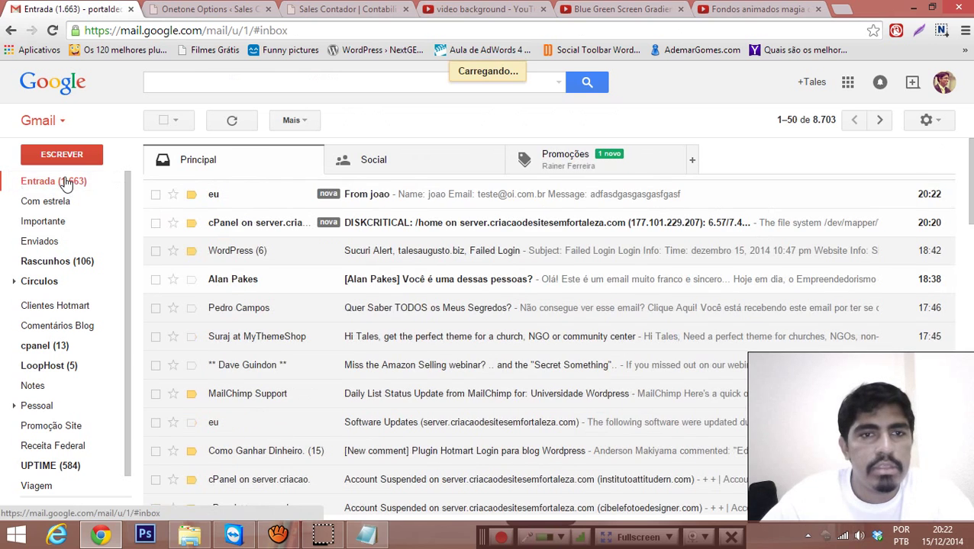
{"action": "left_click", "coordinate": [358, 203]}
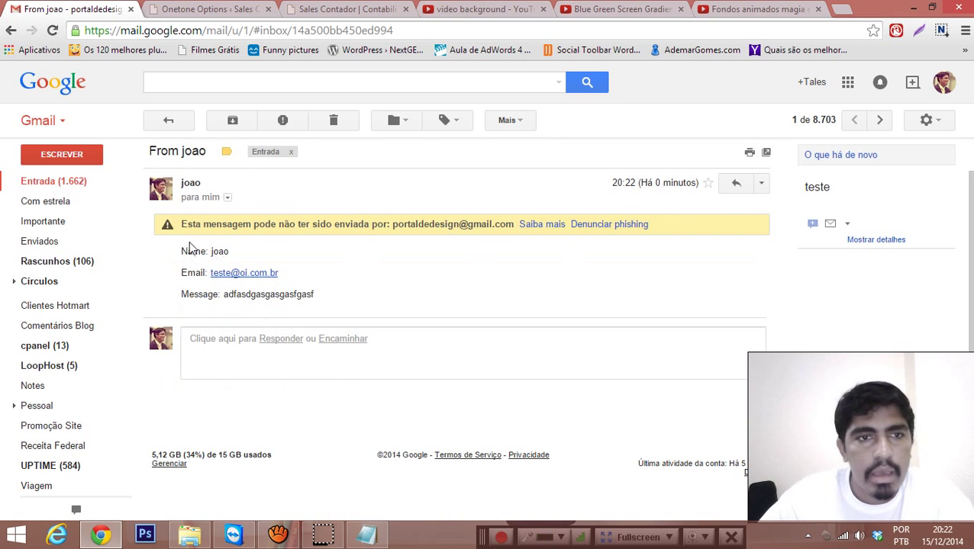
{"action": "left_click", "coordinate": [226, 198]}
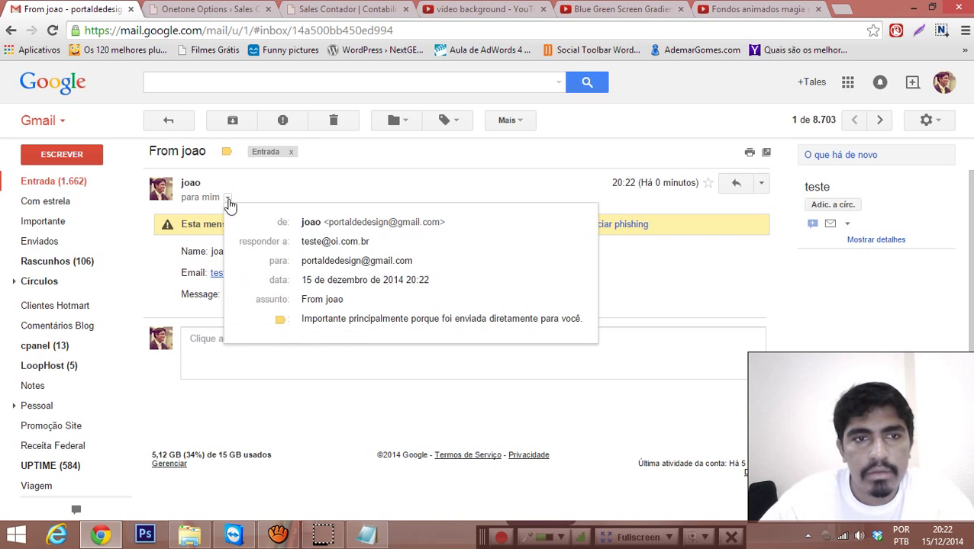
{"action": "left_click", "coordinate": [182, 251]}
{"action": "left_click_drag", "start_coordinate": [182, 252], "coordinate": [333, 295]}
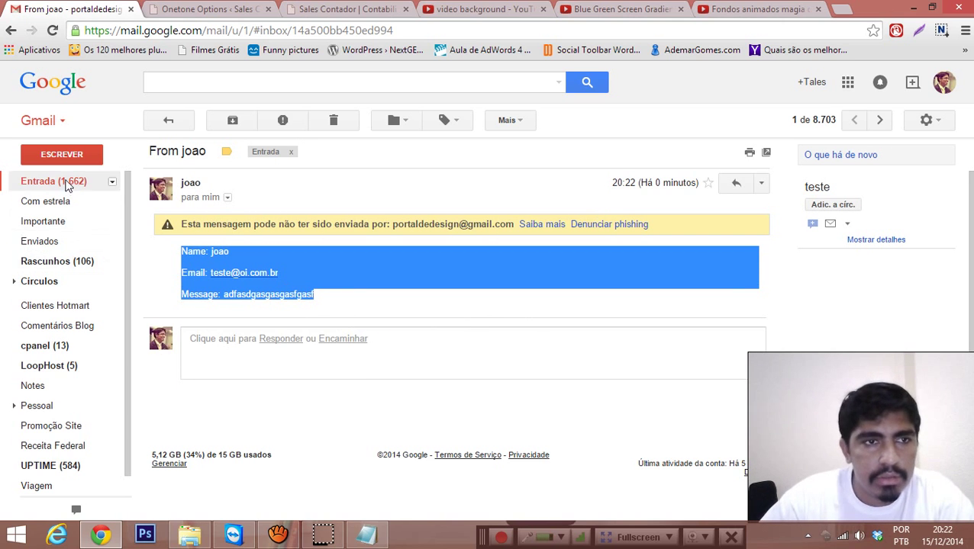
Step: Reopen the test message, select its name, e-mail and message lines, then return to Onetone Options
{"action": "left_click", "coordinate": [65, 183]}
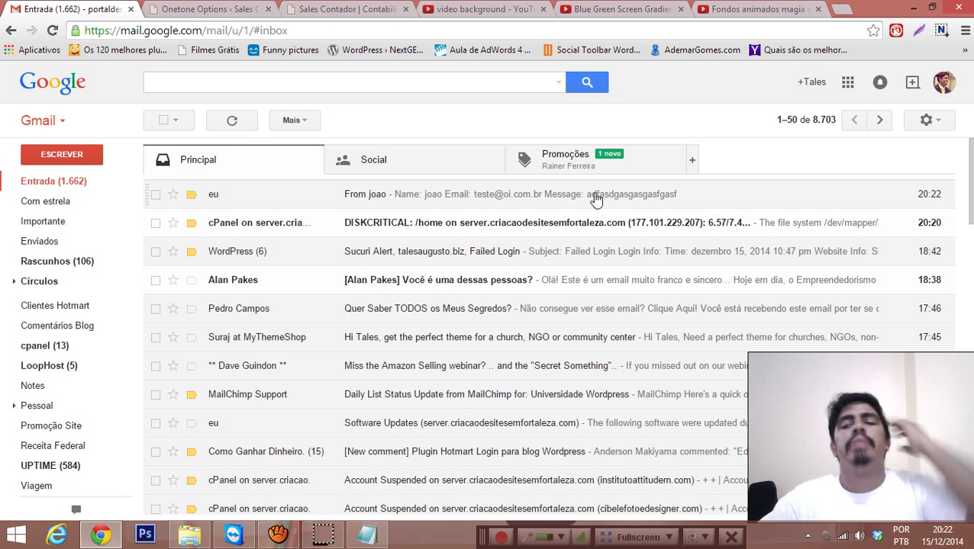
{"action": "left_click", "coordinate": [445, 197]}
{"action": "left_click_drag", "start_coordinate": [183, 284], "coordinate": [328, 331]}
{"action": "left_click", "coordinate": [330, 343]}
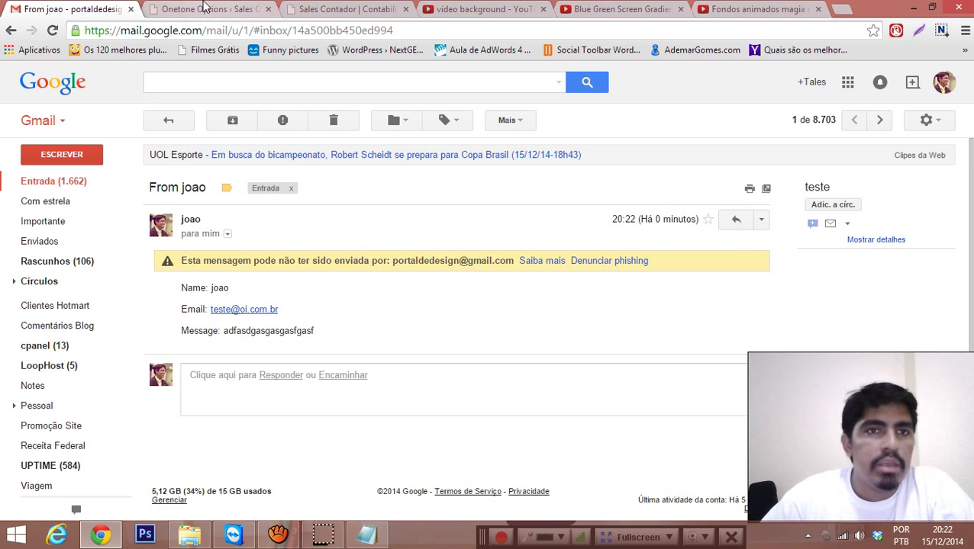
{"action": "left_click", "coordinate": [213, 10]}
{"action": "left_click", "coordinate": [360, 8]}
{"action": "left_click", "coordinate": [181, 9]}
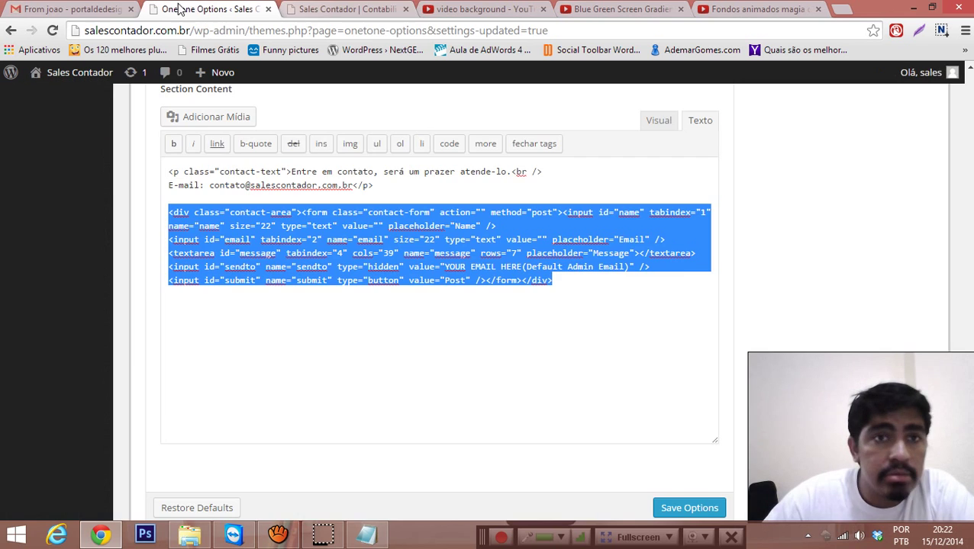
Step: Change the form placeholders Name, Email and Message to Nome, E-mail and Mensagem
{"action": "left_click", "coordinate": [507, 280]}
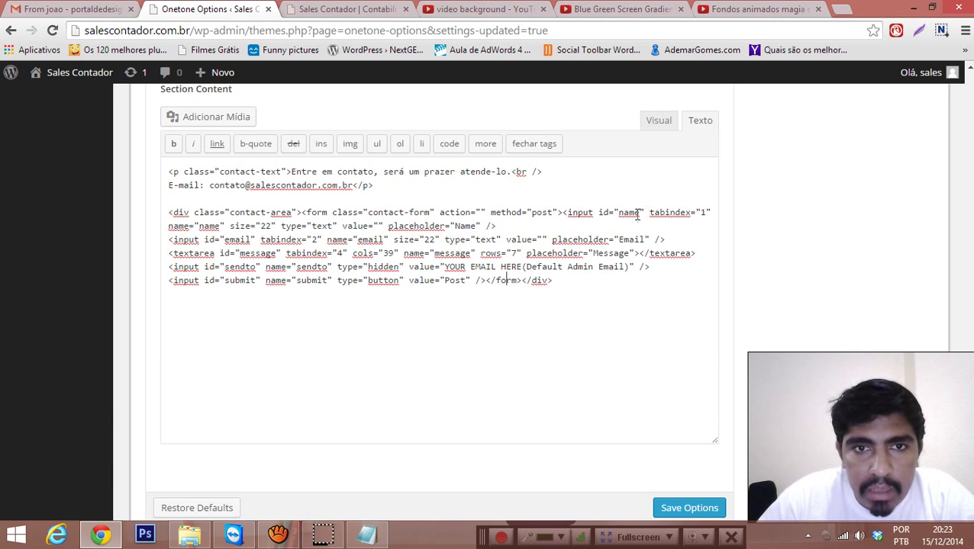
{"action": "left_click", "coordinate": [472, 229]}
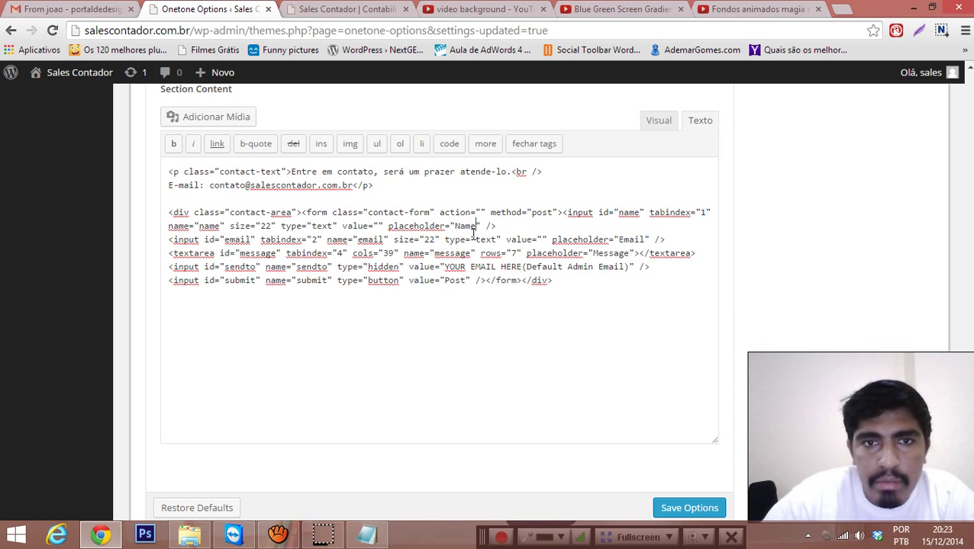
{"action": "double_click", "coordinate": [472, 231]}
{"action": "type", "text": "Nome"}
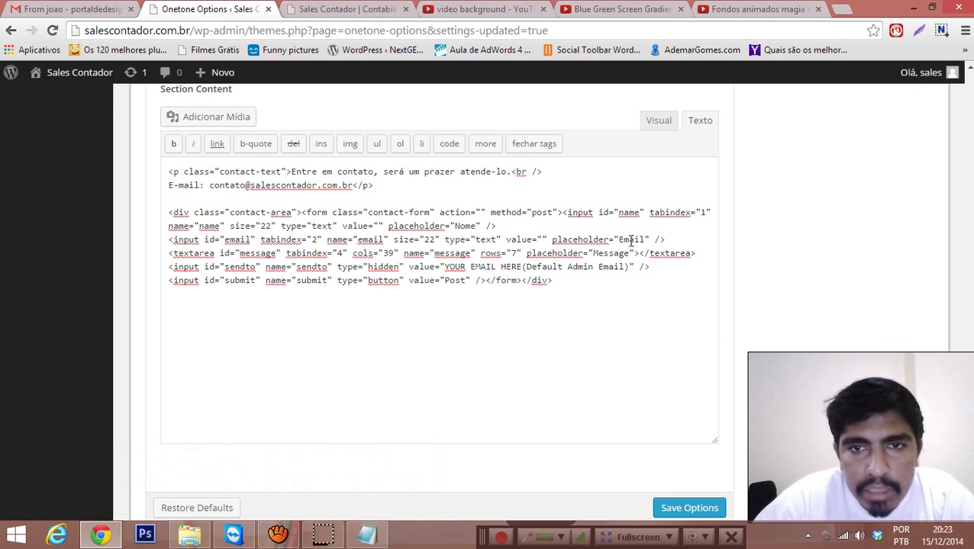
{"action": "left_click", "coordinate": [623, 238]}
{"action": "type", "text": "-"}
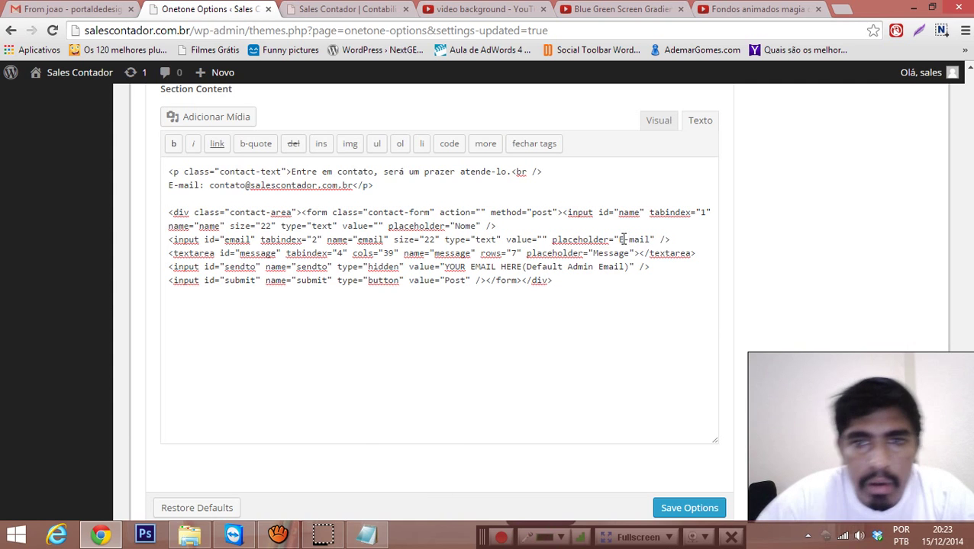
{"action": "double_click", "coordinate": [600, 253]}
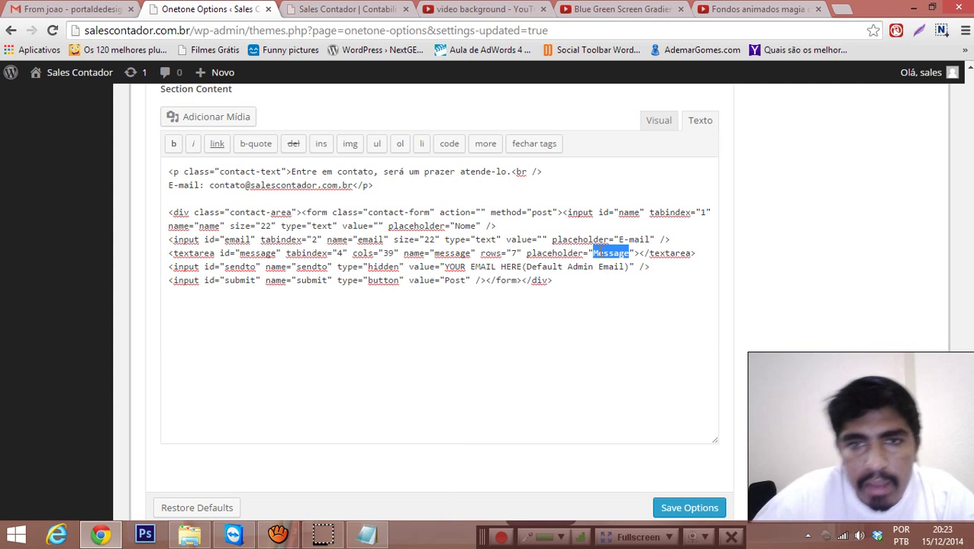
{"action": "type", "text": "Mensagem"}
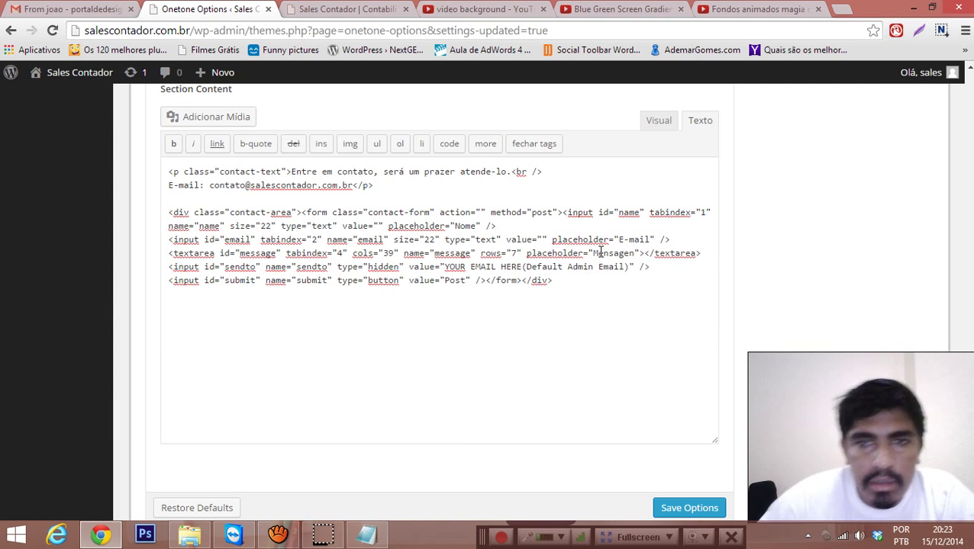
{"action": "key", "text": "BackSpace"}
{"action": "type", "text": "m"}
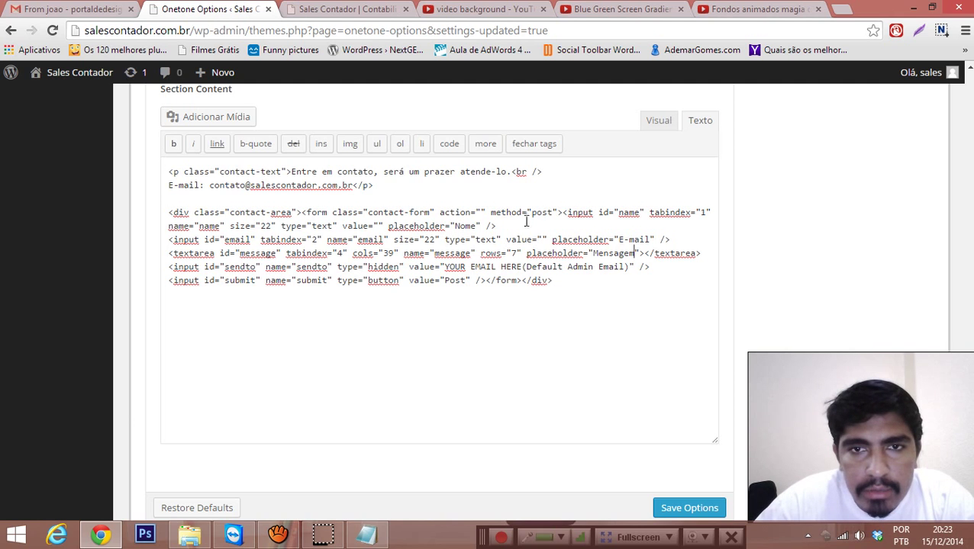
Step: Relabel the submit button from Post to Enviar and select the default recipient text
{"action": "left_click", "coordinate": [305, 8]}
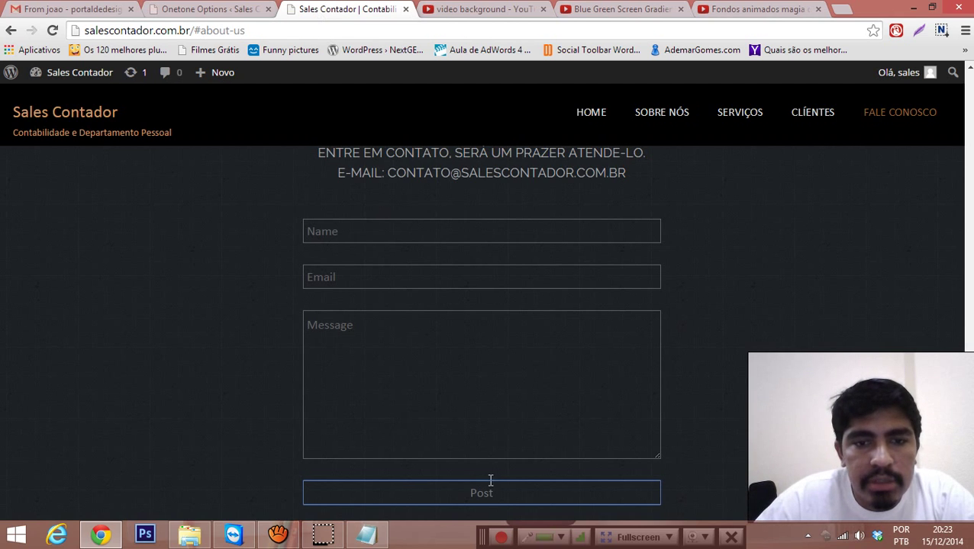
{"action": "left_click", "coordinate": [207, 8]}
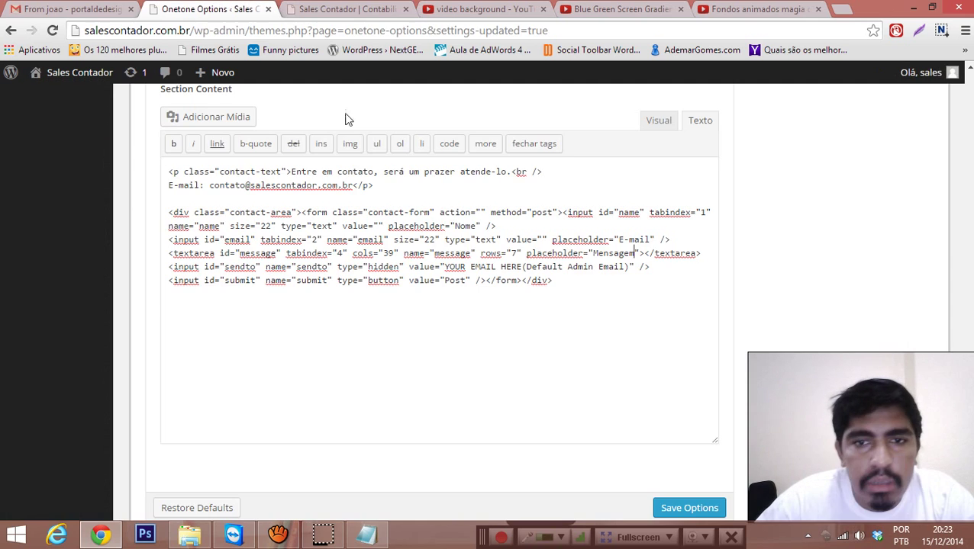
{"action": "double_click", "coordinate": [458, 280]}
{"action": "type", "text": "Enviar"}
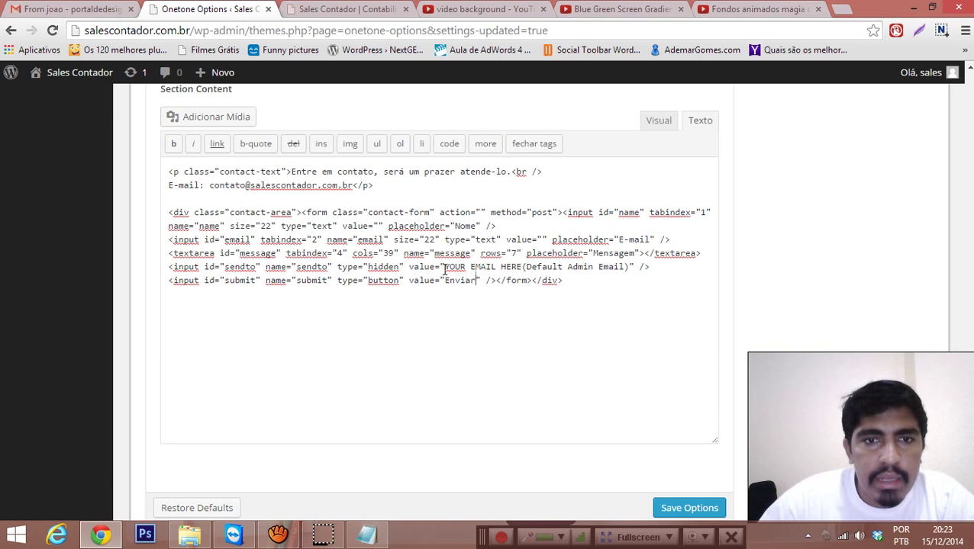
{"action": "left_click_drag", "start_coordinate": [445, 267], "coordinate": [631, 265]}
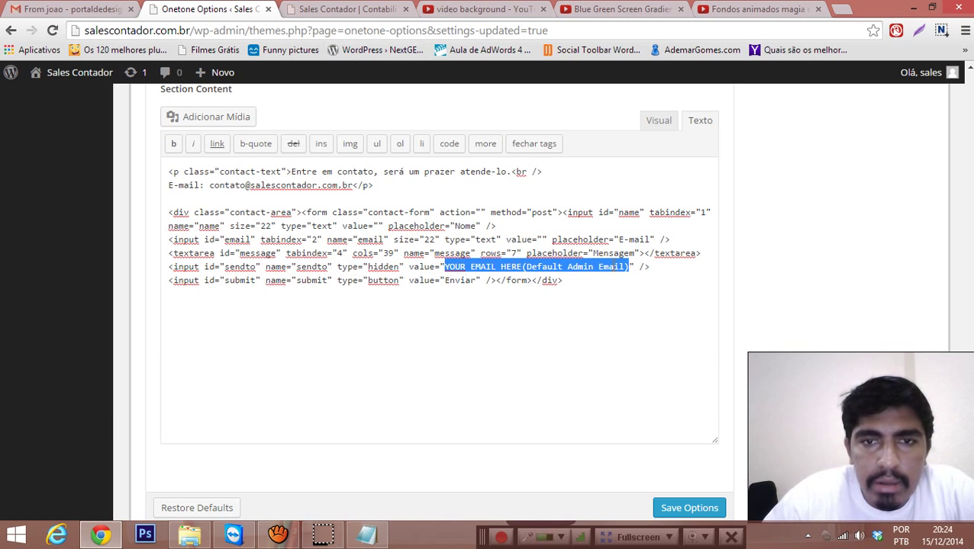
Step: Replace 'YOUR EMAIL HERE(Default Admin Email)' with the company's contato e-mail address and save the options
{"action": "left_click", "coordinate": [543, 266]}
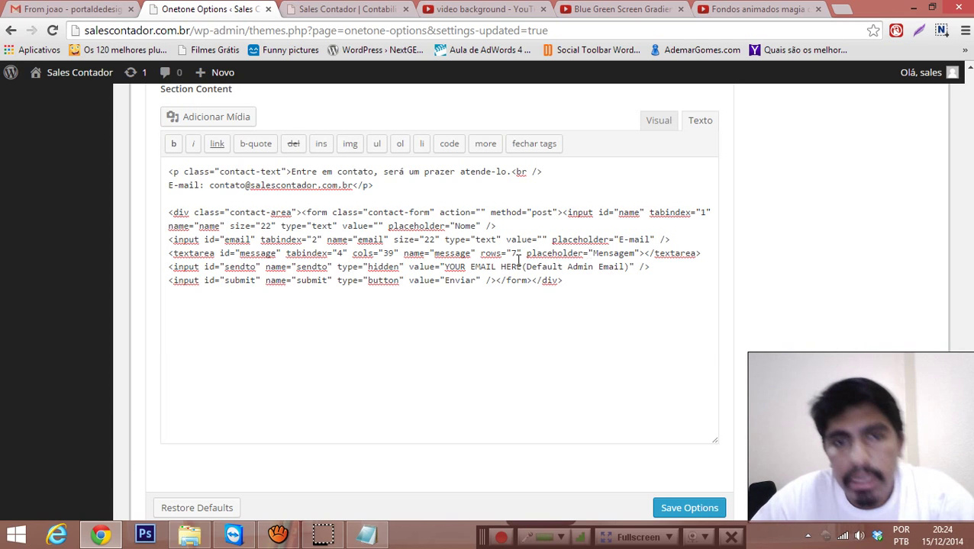
{"action": "left_click_drag", "start_coordinate": [444, 267], "coordinate": [626, 269]}
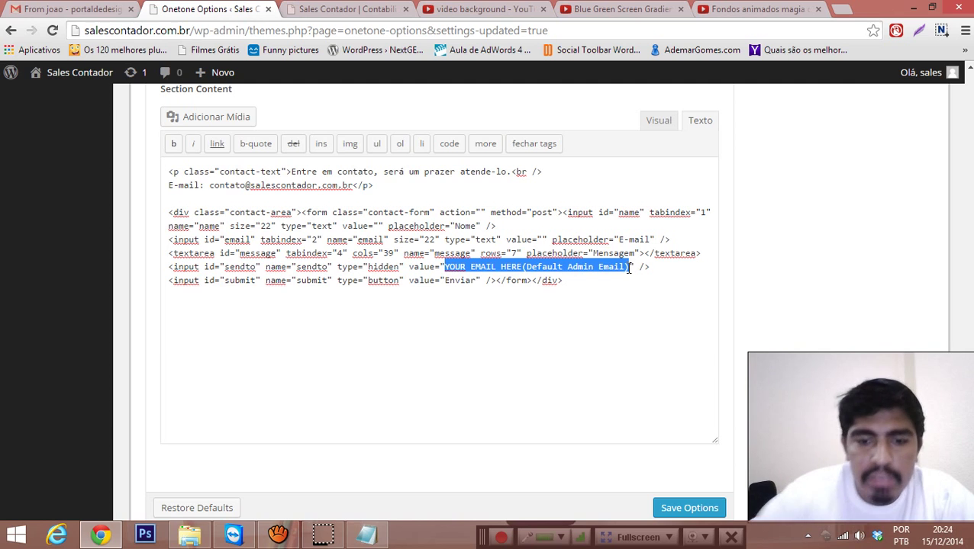
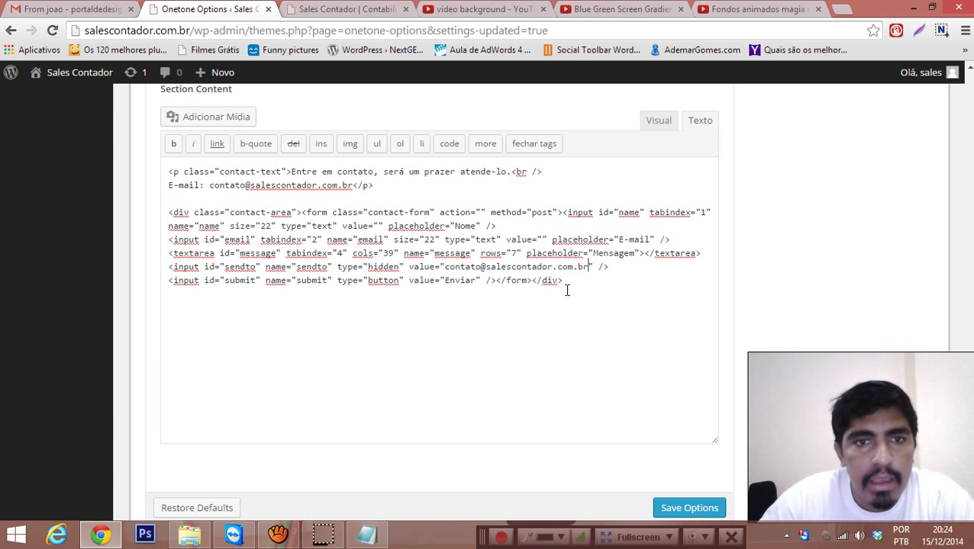
{"action": "left_click", "coordinate": [689, 508]}
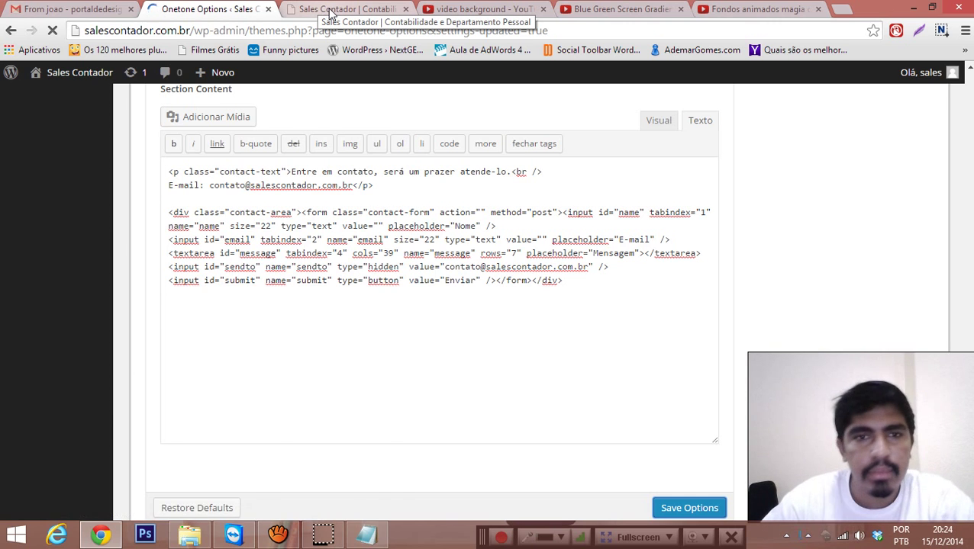
Step: Reload the live Sales Contador site and scroll down to the Fale Conosco form
{"action": "left_click", "coordinate": [329, 11]}
{"action": "key", "text": "F5"}
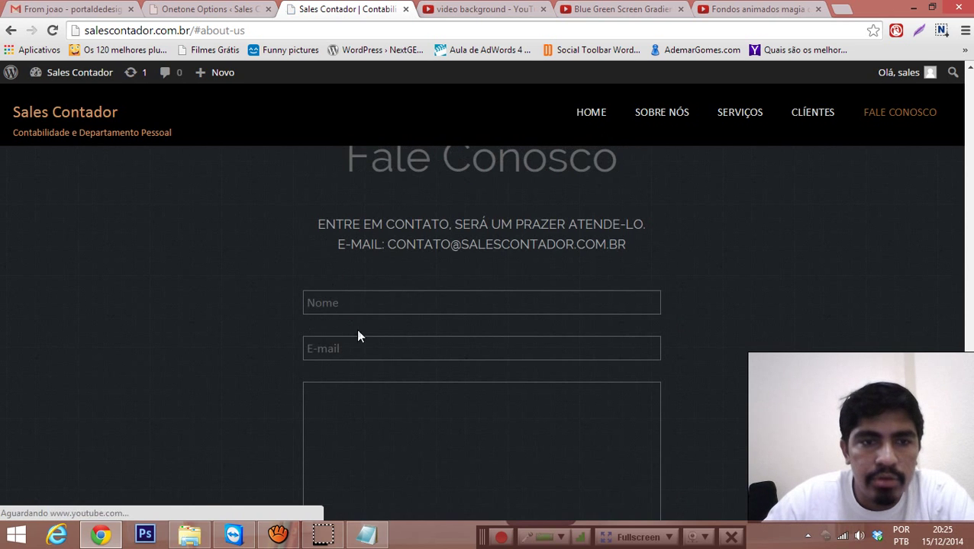
{"action": "scroll", "coordinate": [375, 273], "scroll_direction": "down", "scroll_amount": 1}
Step: Check the message box's placeholder by toggling its focus, then go back to Onetone Options
{"action": "left_click", "coordinate": [375, 273]}
{"action": "left_click", "coordinate": [231, 291]}
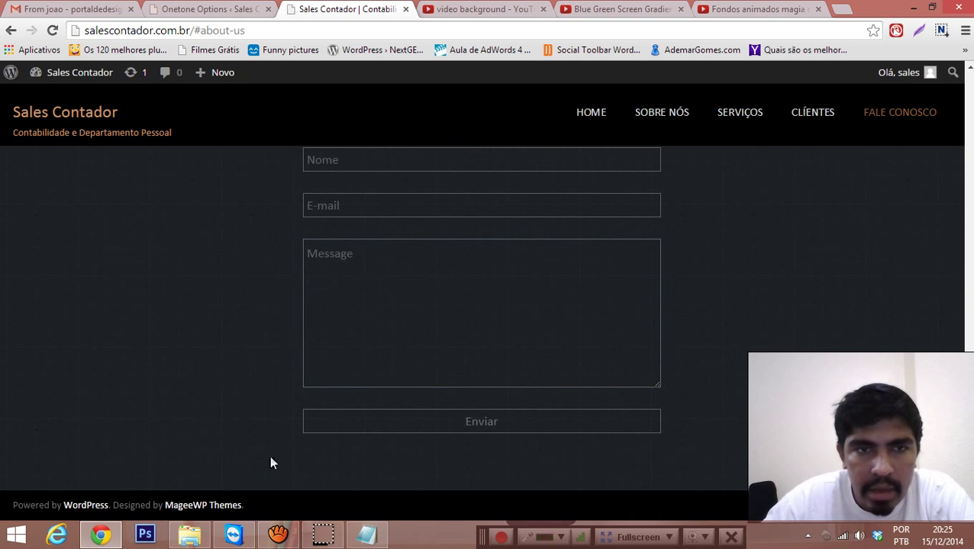
{"action": "left_click", "coordinate": [319, 296]}
{"action": "left_click", "coordinate": [228, 295]}
{"action": "left_click", "coordinate": [407, 284]}
{"action": "left_click", "coordinate": [350, 276]}
{"action": "left_click", "coordinate": [313, 272]}
{"action": "left_click", "coordinate": [318, 295]}
{"action": "left_click", "coordinate": [318, 292]}
{"action": "left_click", "coordinate": [472, 278]}
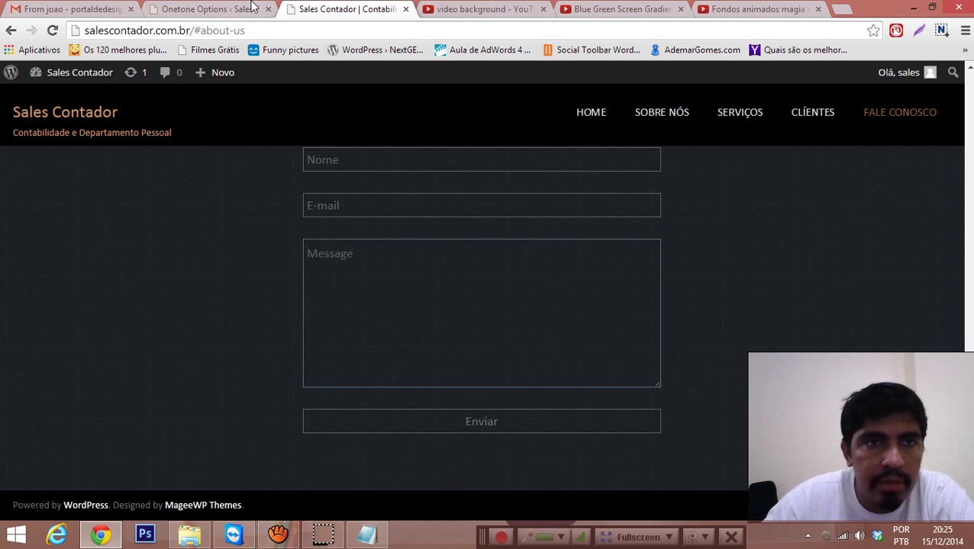
{"action": "left_click", "coordinate": [223, 15]}
{"action": "scroll", "coordinate": [555, 202], "scroll_direction": "down", "scroll_amount": 4}
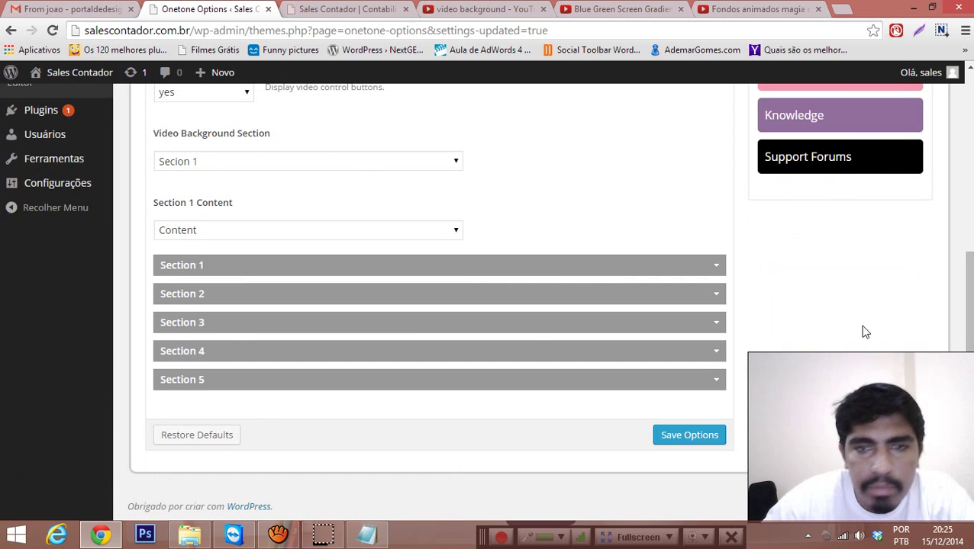
Step: Inspect the message box's 'Mensagem' placeholder and 'message' name attribute in Section 5's form code
{"action": "left_click", "coordinate": [719, 382]}
{"action": "scroll", "coordinate": [576, 276], "scroll_direction": "down", "scroll_amount": 10}
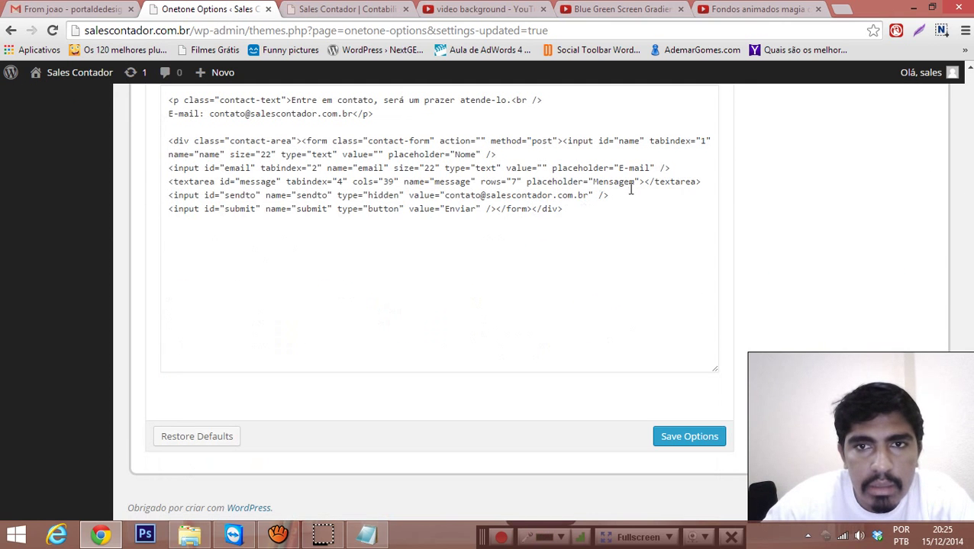
{"action": "double_click", "coordinate": [630, 180]}
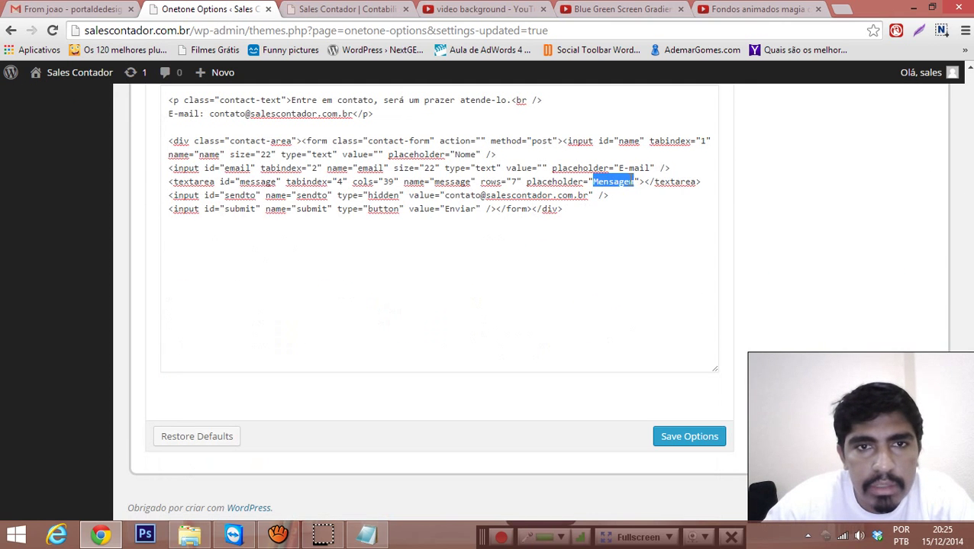
{"action": "double_click", "coordinate": [454, 181]}
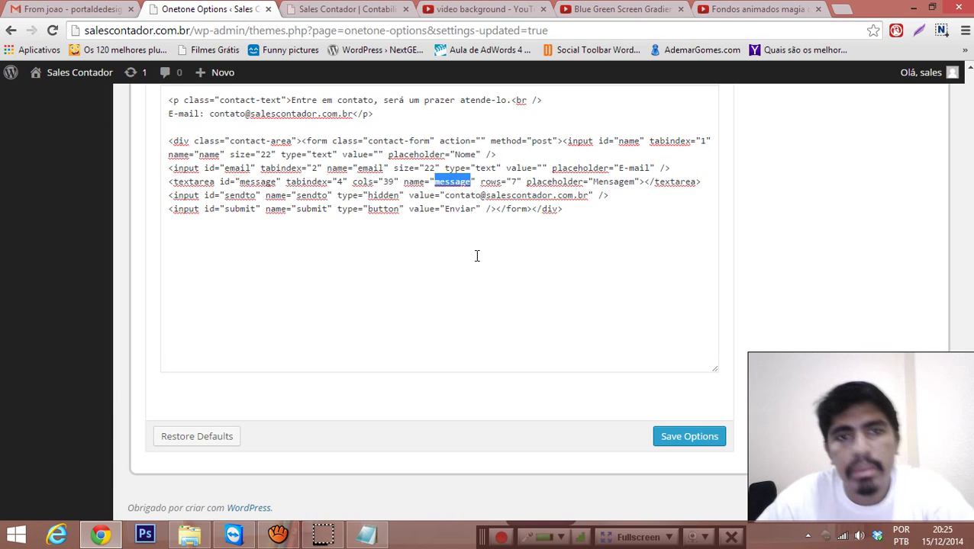
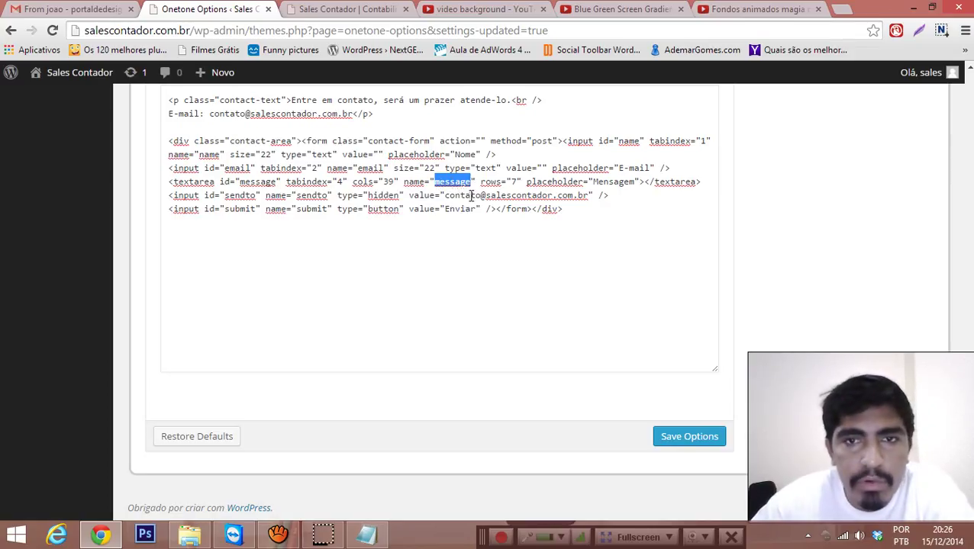
Step: Reload the live site and check the contact form's field placeholders
{"action": "key", "text": "ctrl+Tab"}
{"action": "left_click", "coordinate": [330, 303]}
{"action": "left_click", "coordinate": [200, 222]}
{"action": "key", "text": "F5"}
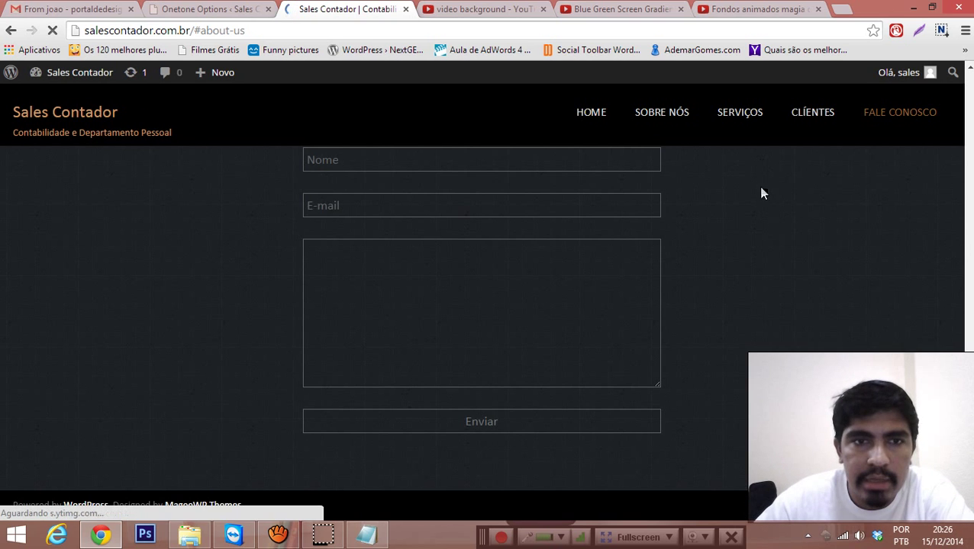
{"action": "left_click", "coordinate": [360, 206]}
{"action": "left_click", "coordinate": [373, 153]}
{"action": "left_click", "coordinate": [342, 204]}
{"action": "left_click", "coordinate": [333, 296]}
{"action": "left_click", "coordinate": [176, 298]}
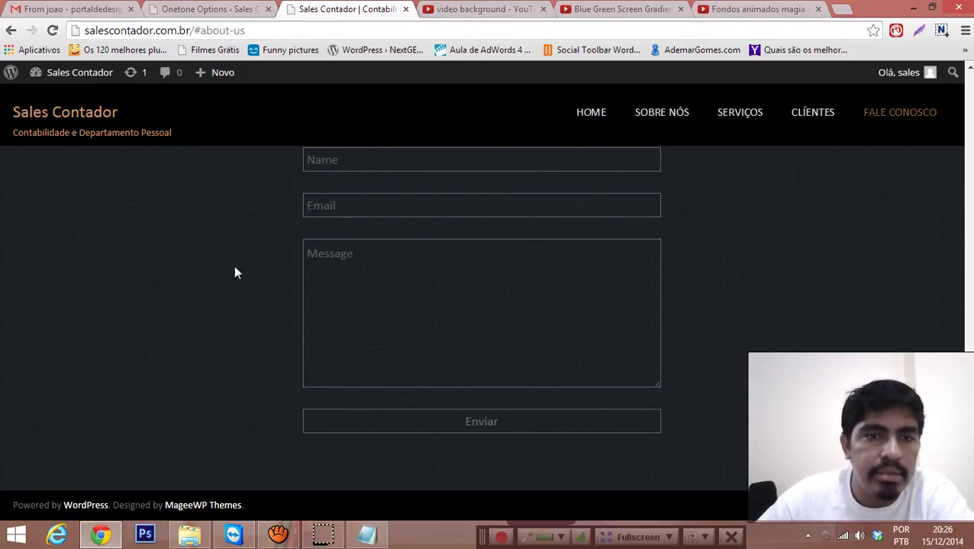
Step: Replace the textarea's name value 'message' with Mensagem and save the theme options
{"action": "left_click", "coordinate": [212, 9]}
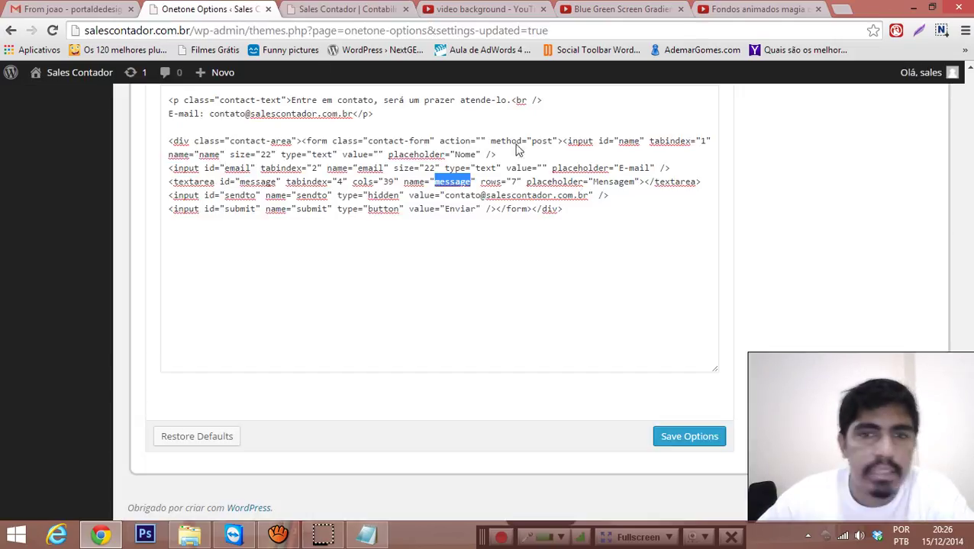
{"action": "double_click", "coordinate": [610, 181]}
{"action": "key", "text": "ctrl+c"}
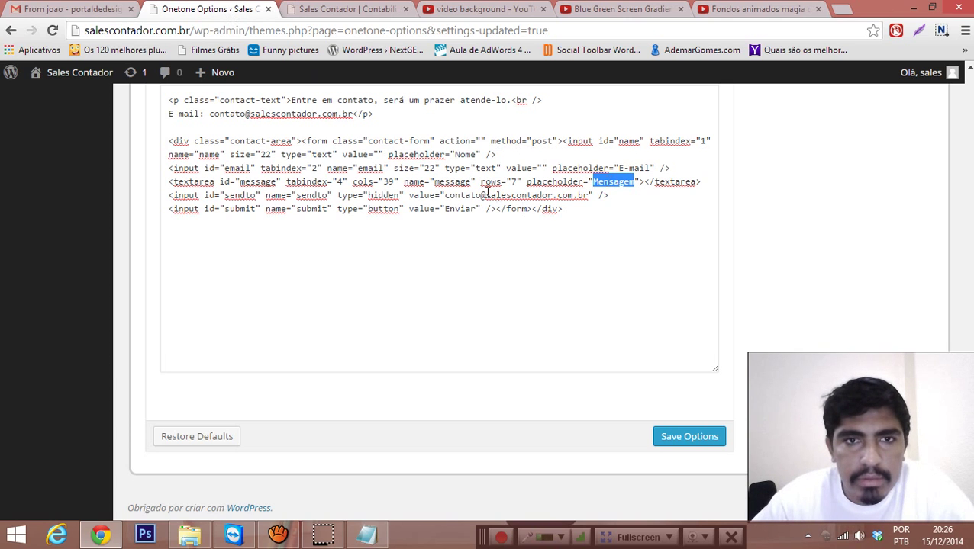
{"action": "double_click", "coordinate": [451, 181]}
{"action": "key", "text": "ctrl+v"}
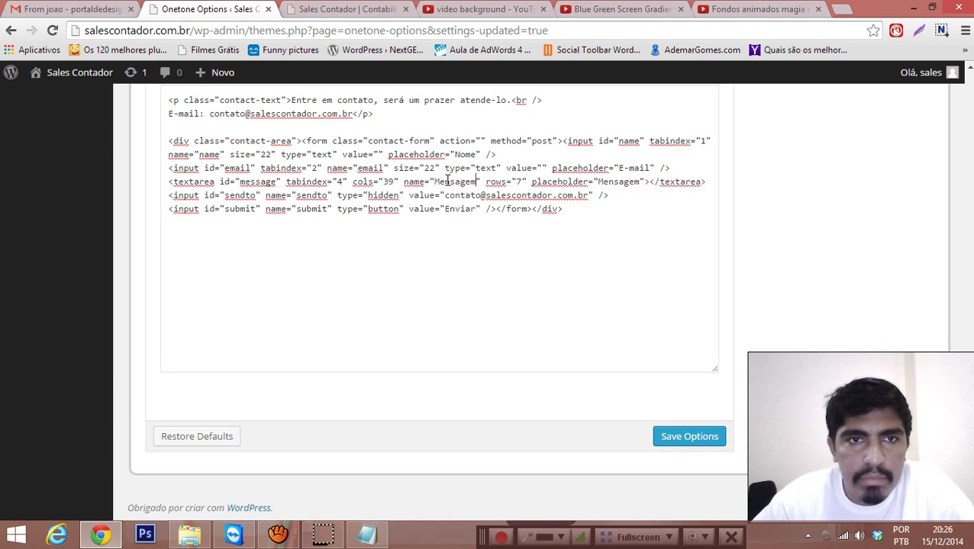
{"action": "left_click", "coordinate": [703, 443]}
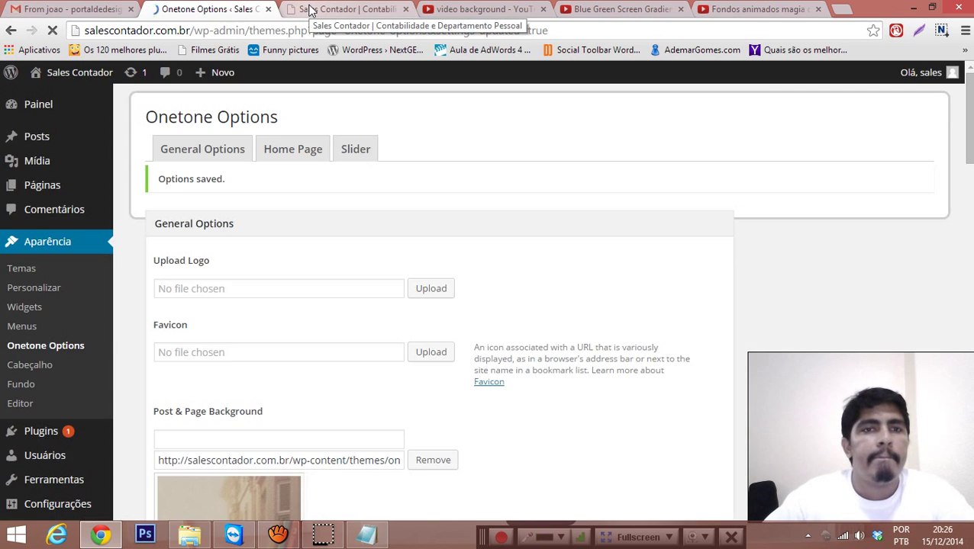
Step: Reload the live site and recheck each contact form placeholder after the name change
{"action": "left_click", "coordinate": [305, 8]}
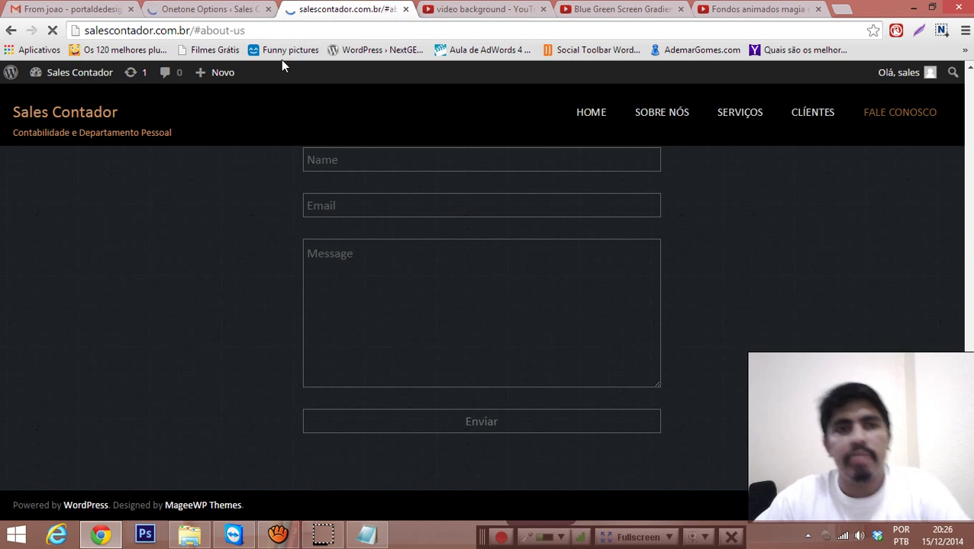
{"action": "key", "text": "F5"}
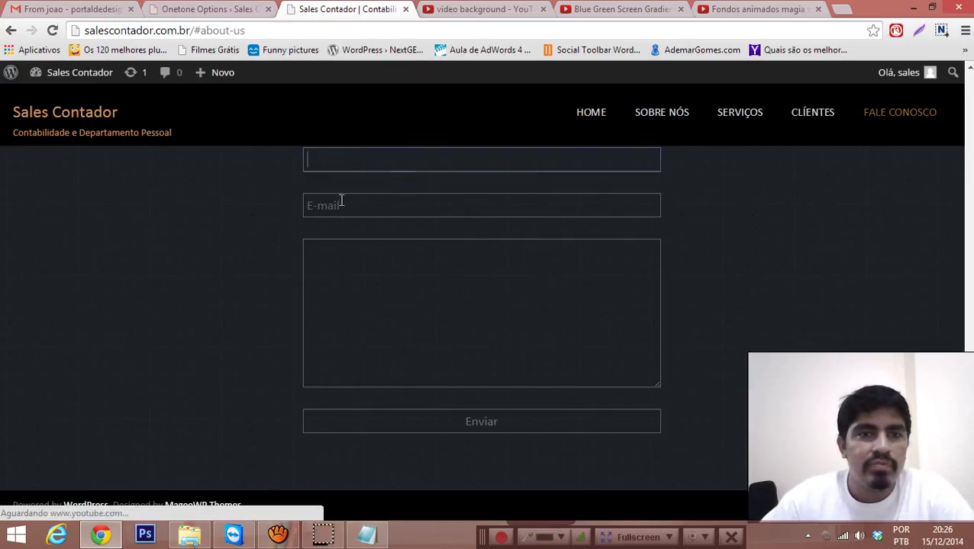
{"action": "left_click", "coordinate": [354, 295]}
{"action": "left_click", "coordinate": [292, 263]}
{"action": "left_click", "coordinate": [336, 255]}
{"action": "left_click", "coordinate": [383, 202]}
{"action": "left_click", "coordinate": [350, 137]}
{"action": "left_click", "coordinate": [341, 159]}
{"action": "left_click", "coordinate": [348, 204]}
{"action": "left_click", "coordinate": [315, 256]}
{"action": "left_click", "coordinate": [287, 290]}
{"action": "left_click", "coordinate": [208, 9]}
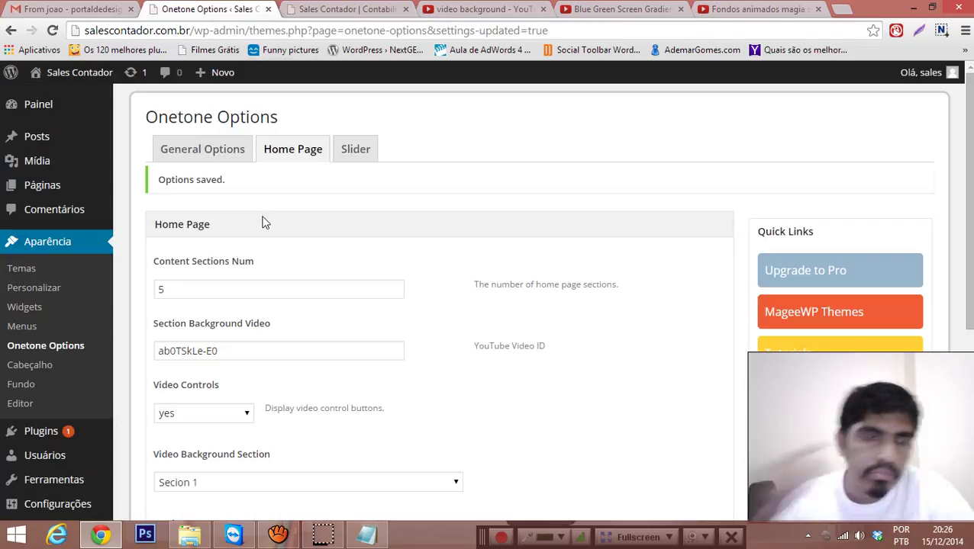
Step: In Section 5, paste 'message' over name="Mensagem" and save the theme options
{"action": "scroll", "coordinate": [328, 298], "scroll_direction": "down", "scroll_amount": 5}
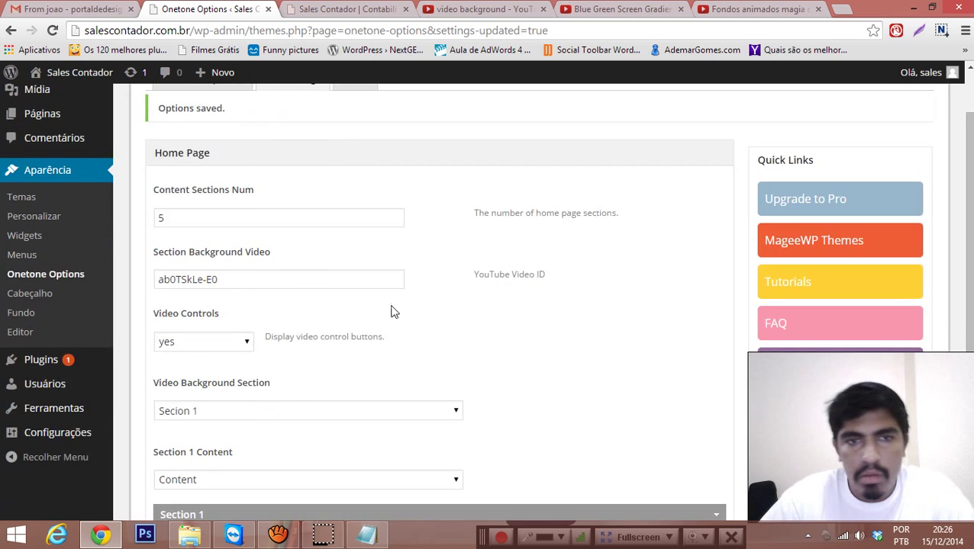
{"action": "left_click", "coordinate": [711, 384]}
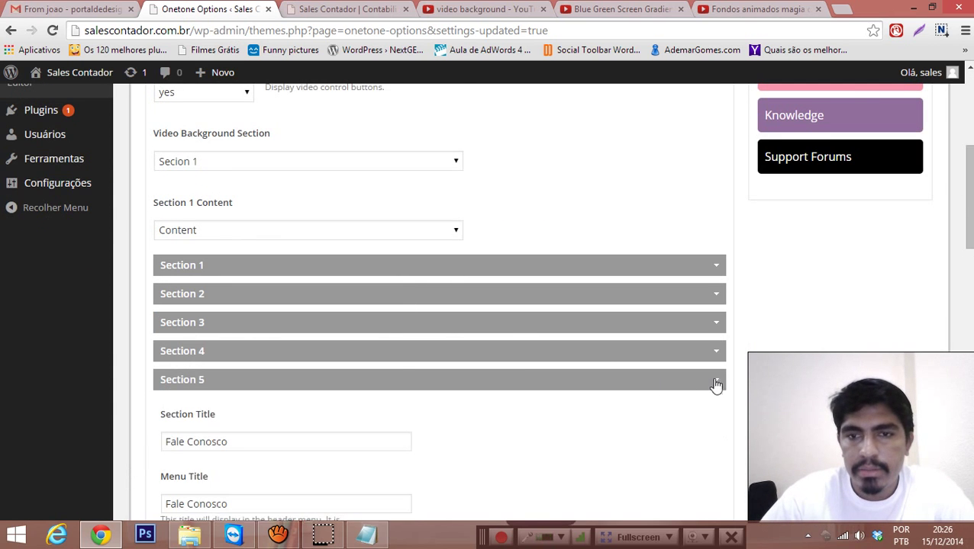
{"action": "scroll", "coordinate": [396, 352], "scroll_direction": "down", "scroll_amount": 15}
{"action": "scroll", "coordinate": [448, 345], "scroll_direction": "down", "scroll_amount": 1}
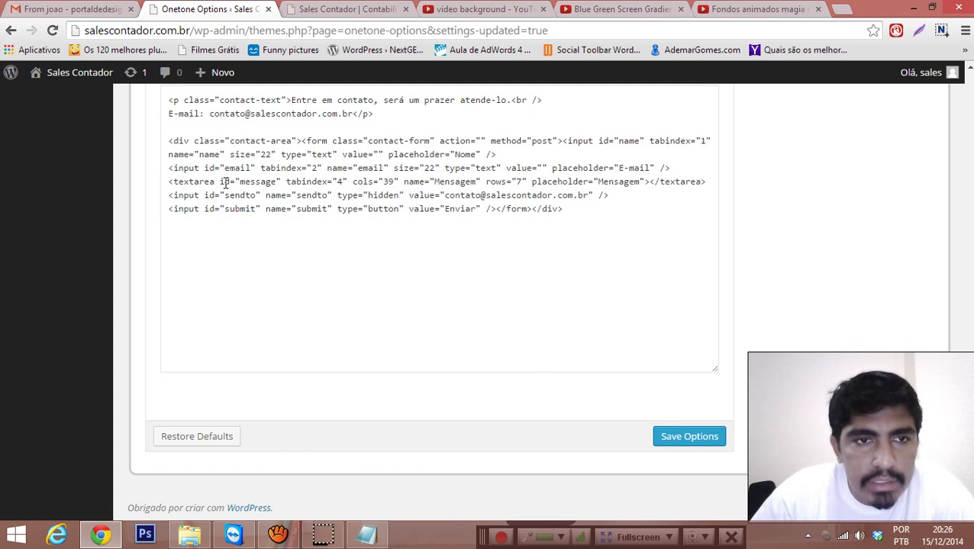
{"action": "double_click", "coordinate": [446, 183]}
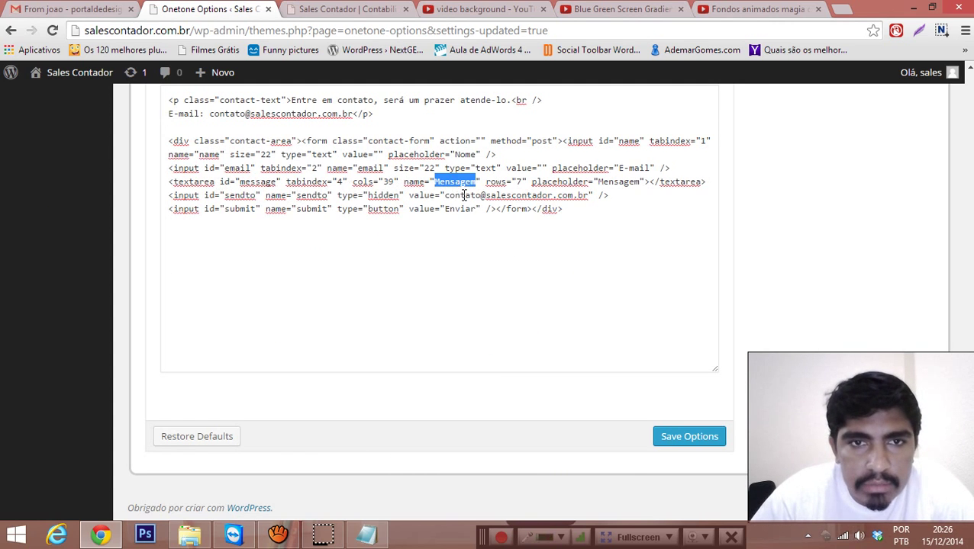
{"action": "left_click_drag", "start_coordinate": [241, 183], "coordinate": [272, 187]}
{"action": "key", "text": "ctrl+c"}
{"action": "double_click", "coordinate": [458, 183]}
{"action": "key", "text": "ctrl+v"}
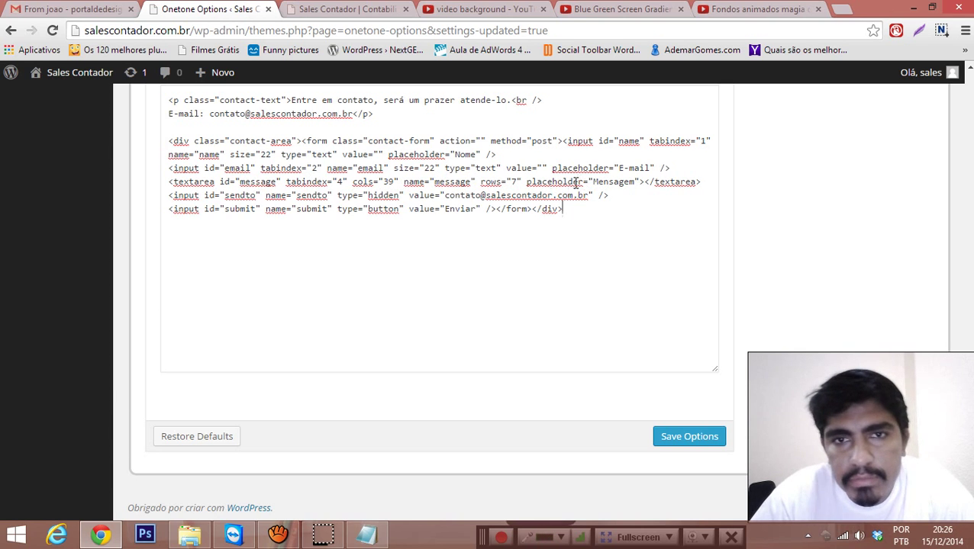
{"action": "double_click", "coordinate": [610, 183]}
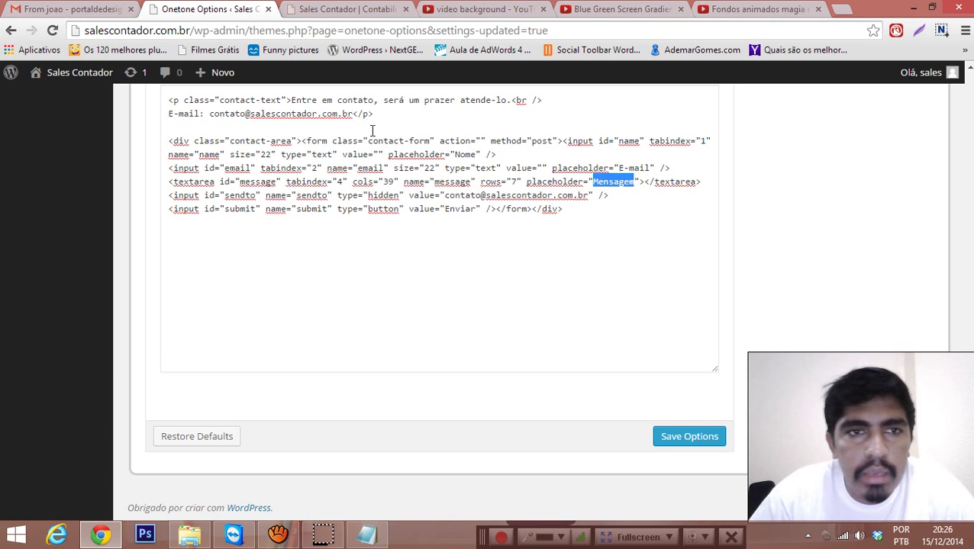
{"action": "left_click", "coordinate": [694, 435]}
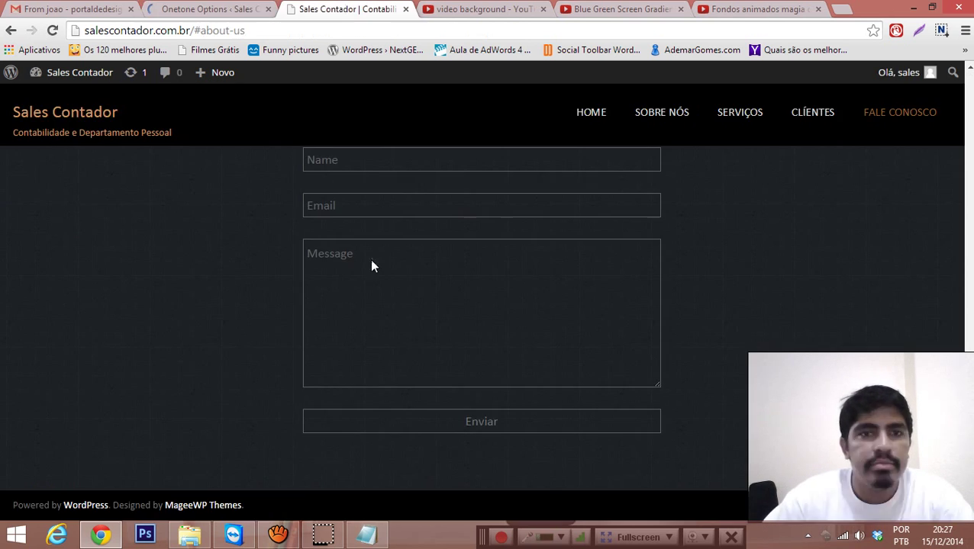
Step: Reload the live site and check each contact form field's placeholder
{"action": "left_click", "coordinate": [349, 9]}
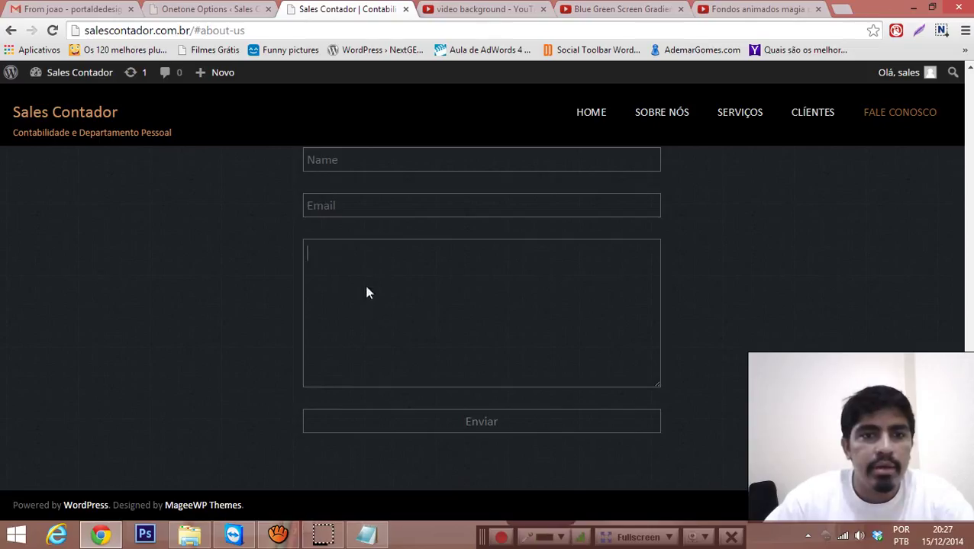
{"action": "key", "text": "F5"}
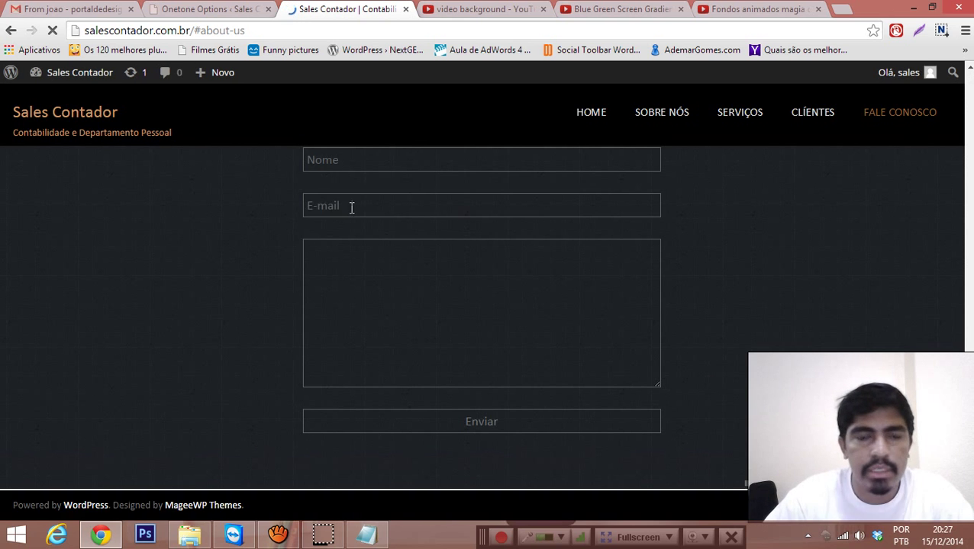
{"action": "left_click", "coordinate": [351, 206]}
{"action": "left_click", "coordinate": [339, 298]}
{"action": "left_click", "coordinate": [276, 305]}
{"action": "left_click", "coordinate": [333, 214]}
{"action": "left_click", "coordinate": [338, 274]}
{"action": "left_click", "coordinate": [205, 295]}
{"action": "left_click", "coordinate": [328, 283]}
{"action": "left_click", "coordinate": [302, 213]}
{"action": "left_click", "coordinate": [309, 210]}
{"action": "left_click", "coordinate": [219, 290]}
Step: Focus and unfocus the Email and message fields to compare their placeholders
{"action": "left_click", "coordinate": [321, 212]}
{"action": "left_click", "coordinate": [269, 281]}
{"action": "left_click", "coordinate": [332, 169]}
{"action": "left_click", "coordinate": [335, 207]}
{"action": "left_click", "coordinate": [344, 272]}
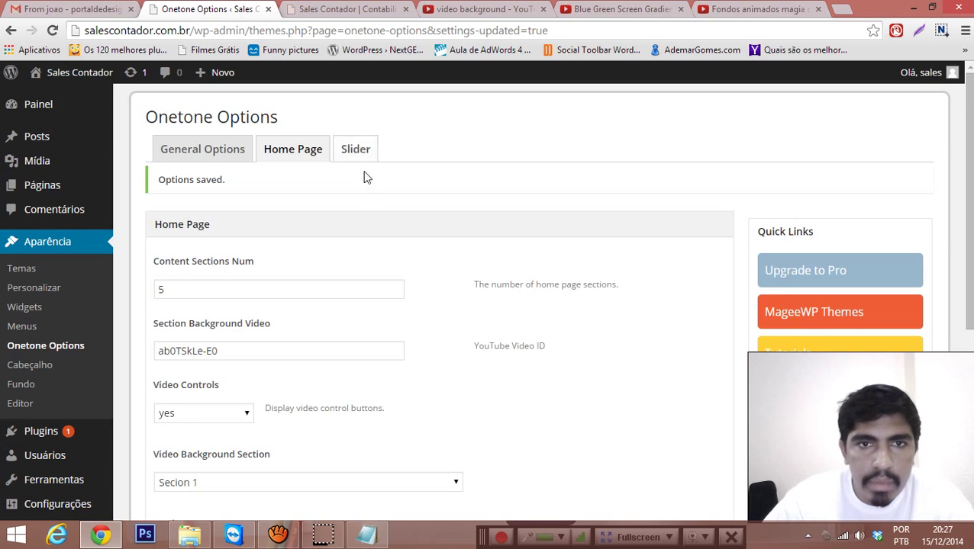
Step: Expand Section 5 again in the theme options to review the form code
{"action": "scroll", "coordinate": [420, 231], "scroll_direction": "down", "scroll_amount": 4}
{"action": "left_click", "coordinate": [714, 381]}
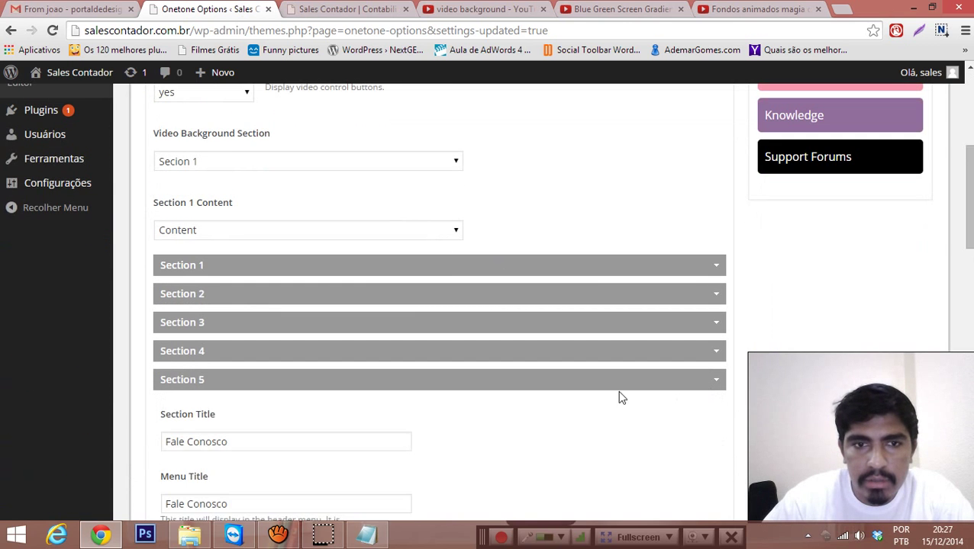
{"action": "scroll", "coordinate": [584, 393], "scroll_direction": "down", "scroll_amount": 10}
{"action": "scroll", "coordinate": [582, 385], "scroll_direction": "down", "scroll_amount": 2}
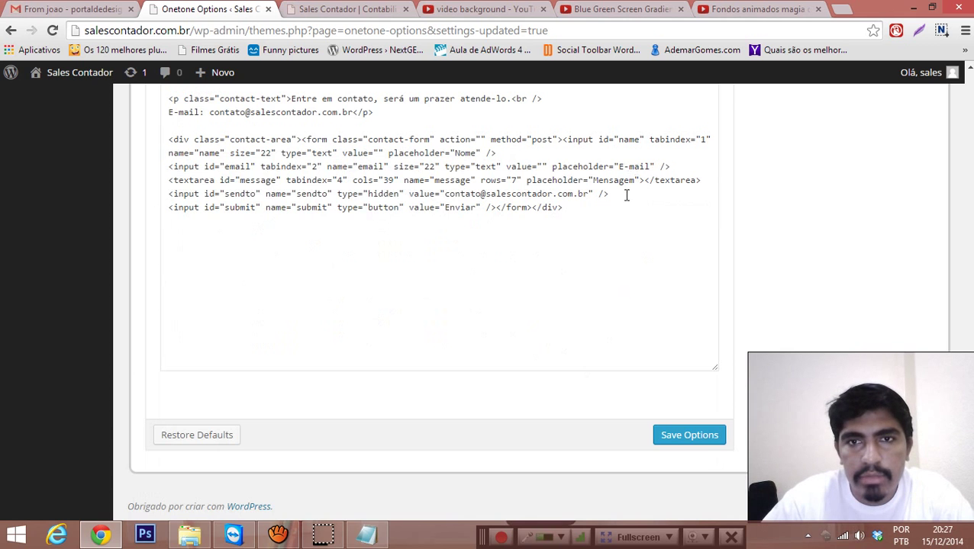
Step: Select the #about-us anchor in the live site's address bar
{"action": "left_click", "coordinate": [341, 7]}
{"action": "left_click", "coordinate": [187, 30]}
{"action": "key", "text": "ctrl+shift+Tab"}
{"action": "left_click", "coordinate": [310, 7]}
{"action": "left_click", "coordinate": [195, 32]}
{"action": "left_click_drag", "start_coordinate": [195, 34], "coordinate": [336, 61]}
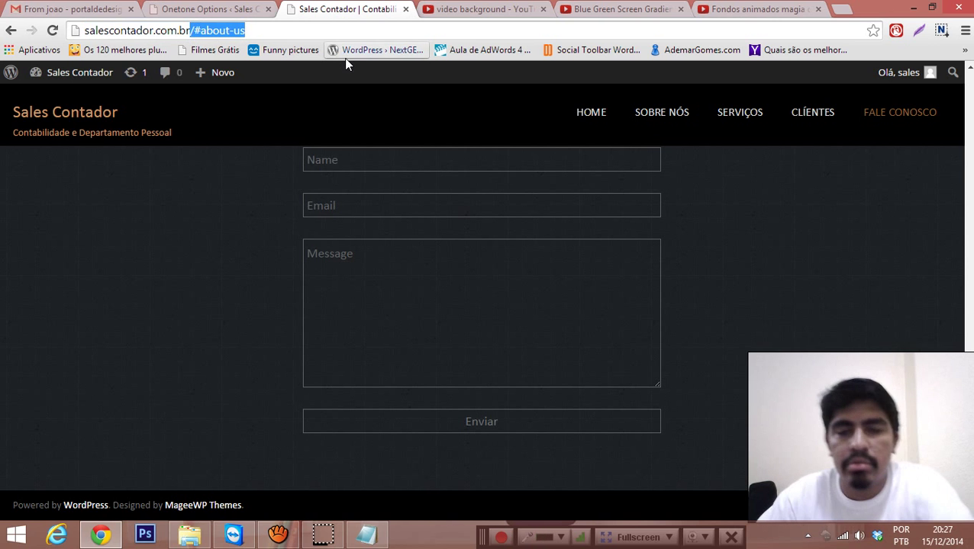
Step: Load salescontador.com.br without #about-us, then launch Internet Explorer
{"action": "key", "text": "Delete"}
{"action": "key", "text": "Return"}
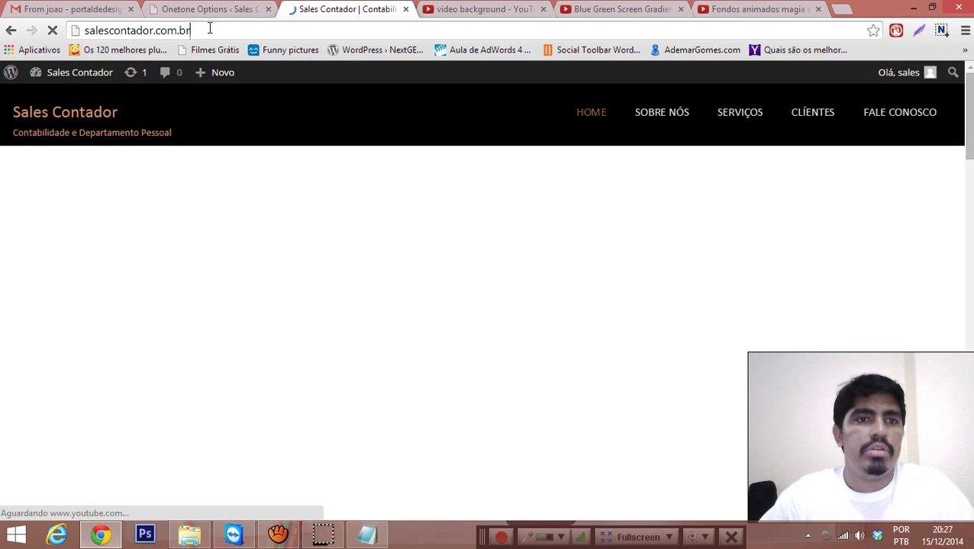
{"action": "left_click", "coordinate": [207, 30]}
{"action": "key", "text": "ctrl+c"}
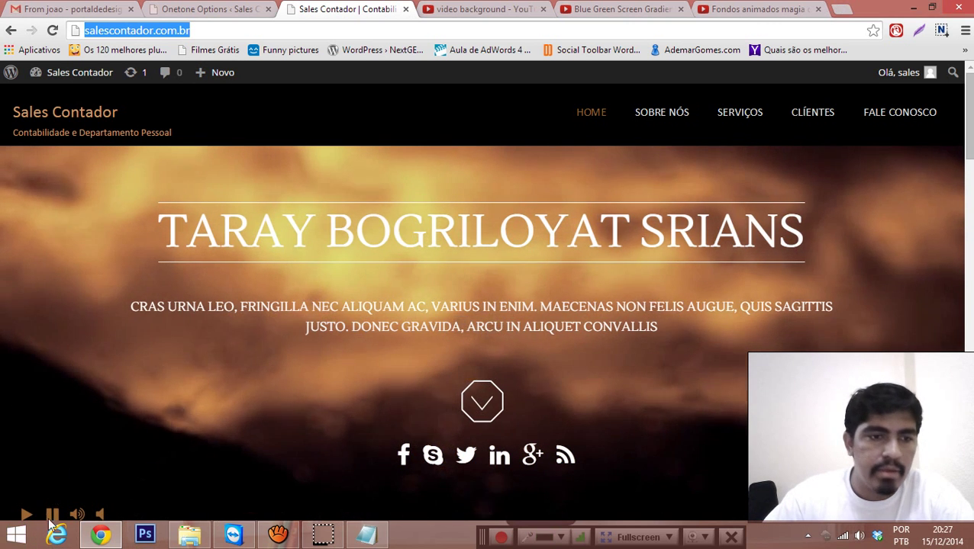
{"action": "left_click", "coordinate": [328, 384]}
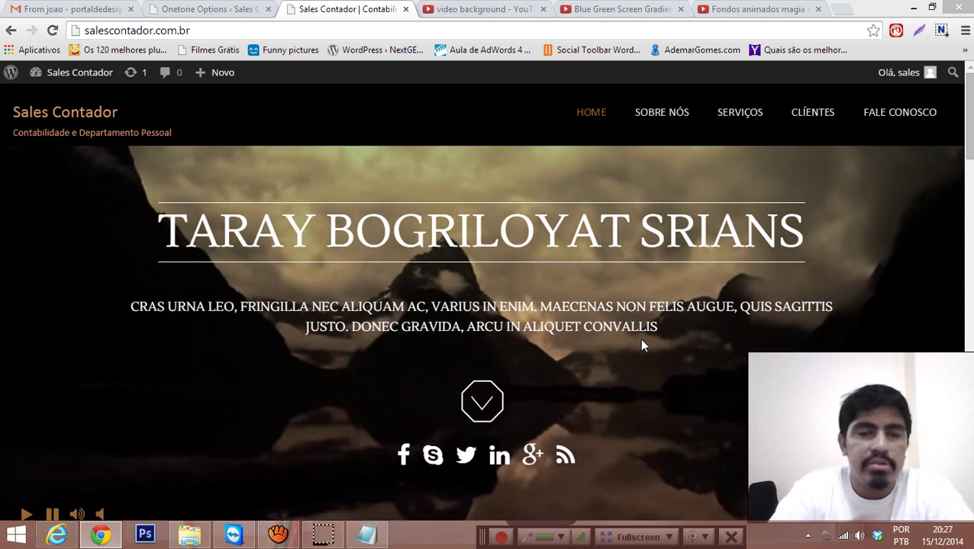
{"action": "key", "text": "super+1"}
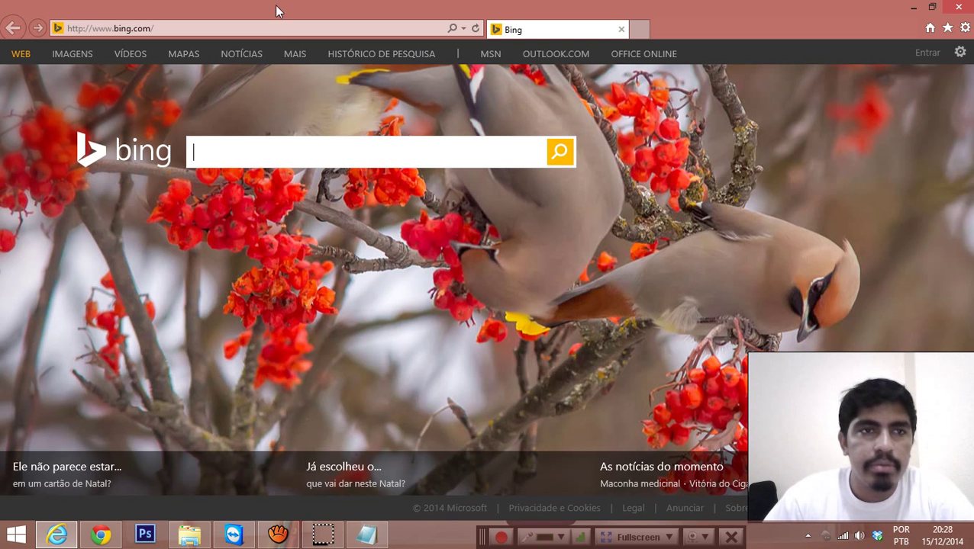
{"action": "left_click", "coordinate": [284, 28]}
{"action": "key", "text": "ctrl+v"}
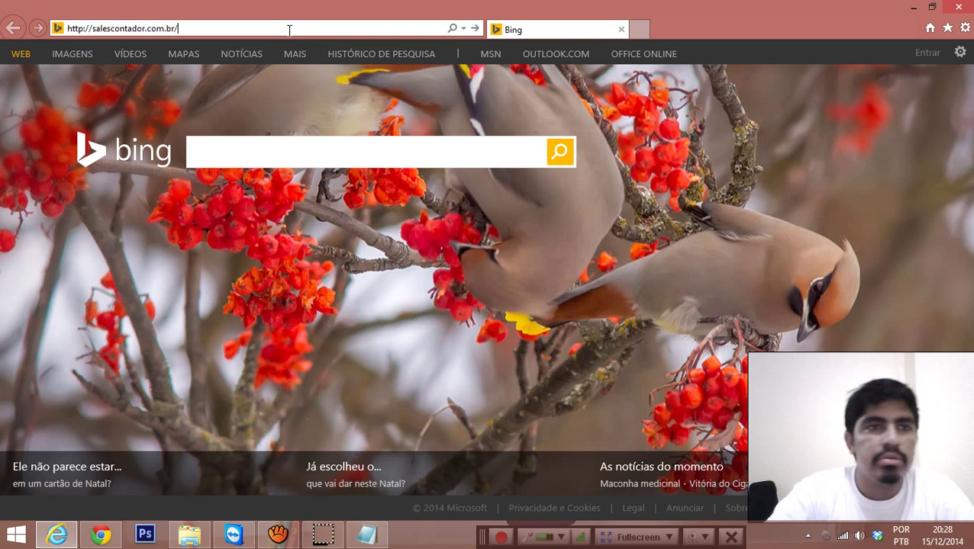
{"action": "key", "text": "Return"}
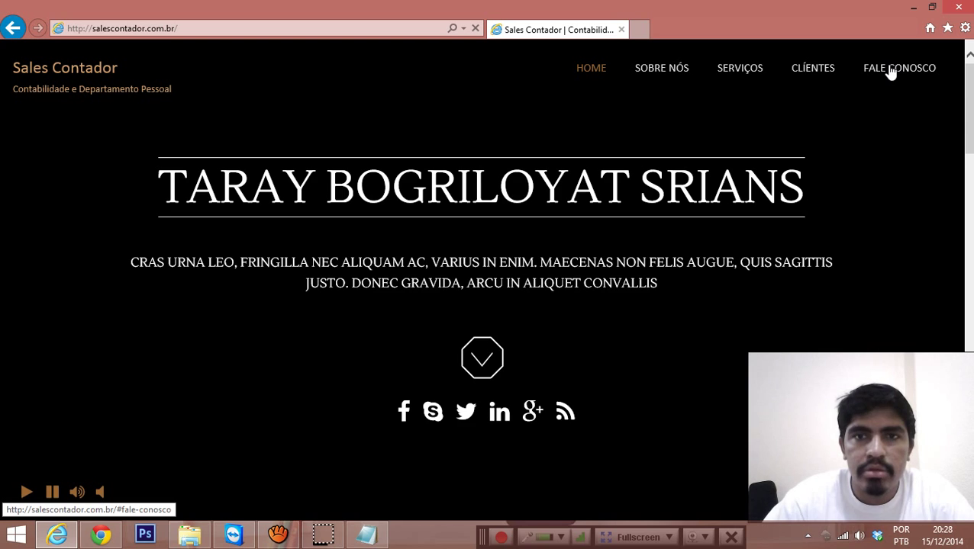
{"action": "left_click", "coordinate": [891, 71]}
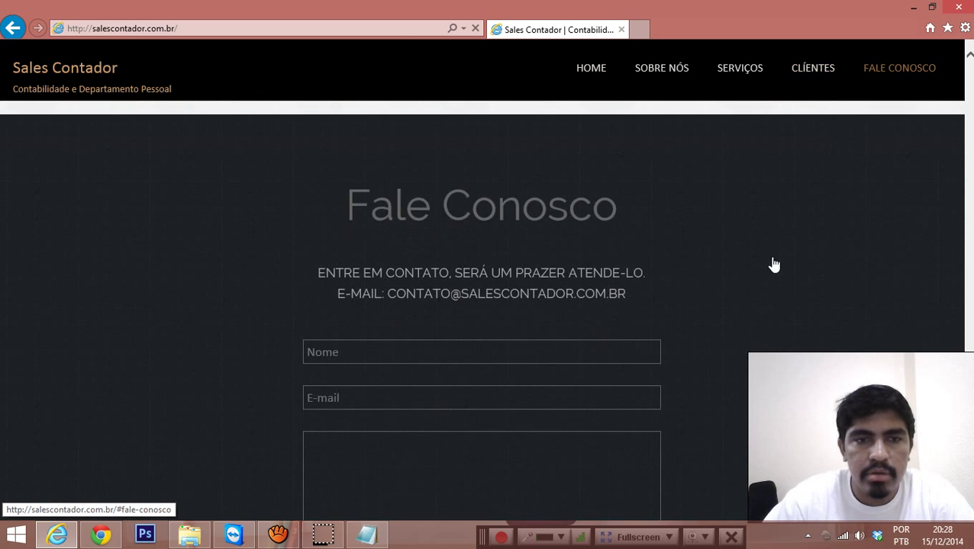
{"action": "scroll", "coordinate": [597, 355], "scroll_direction": "down", "scroll_amount": 1}
{"action": "scroll", "coordinate": [597, 354], "scroll_direction": "down", "scroll_amount": 1}
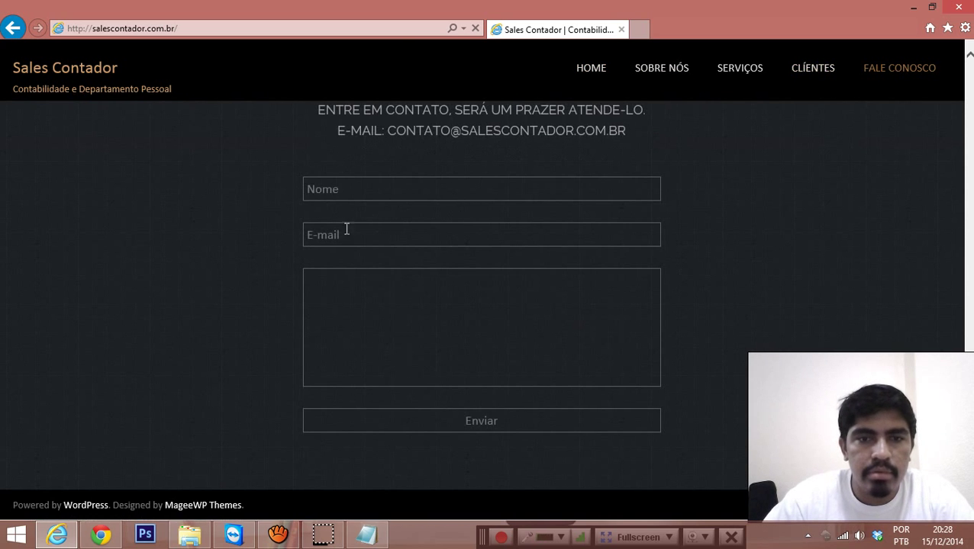
{"action": "left_click", "coordinate": [332, 298]}
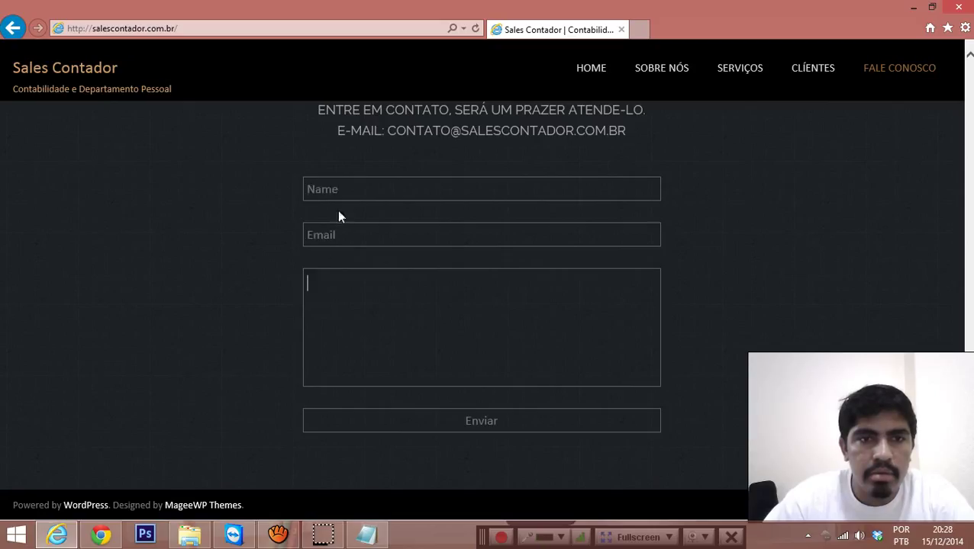
{"action": "left_click", "coordinate": [217, 305]}
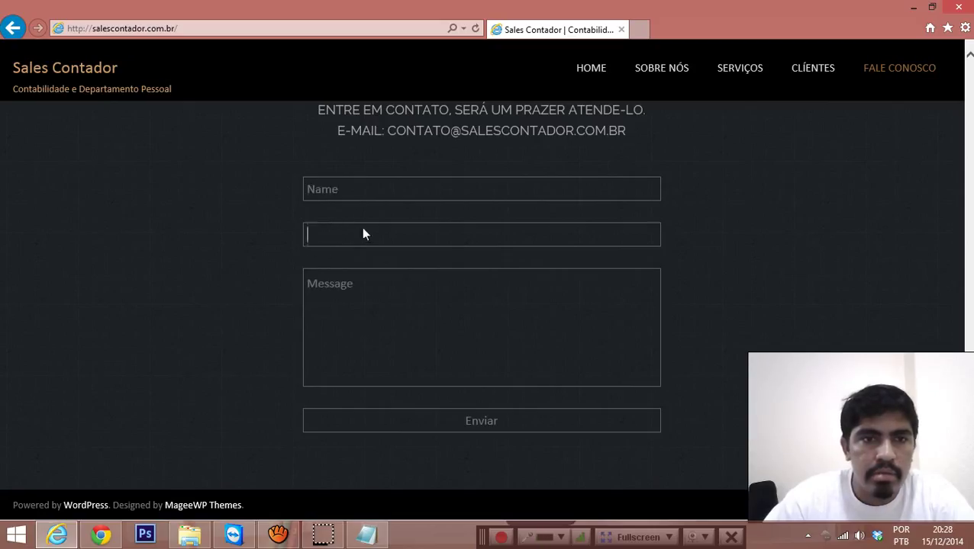
{"action": "left_click", "coordinate": [359, 193]}
{"action": "left_click", "coordinate": [264, 238]}
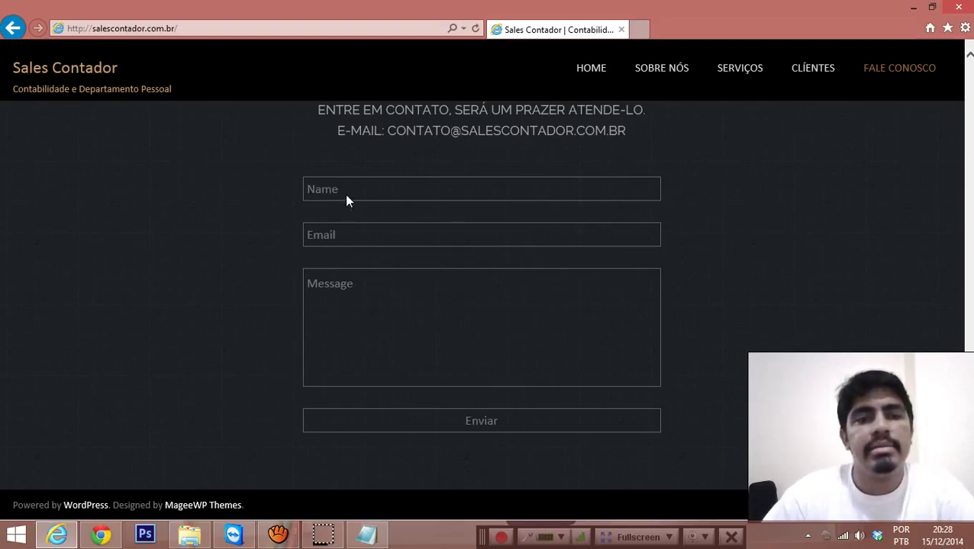
{"action": "left_click", "coordinate": [330, 226]}
{"action": "left_click", "coordinate": [344, 332]}
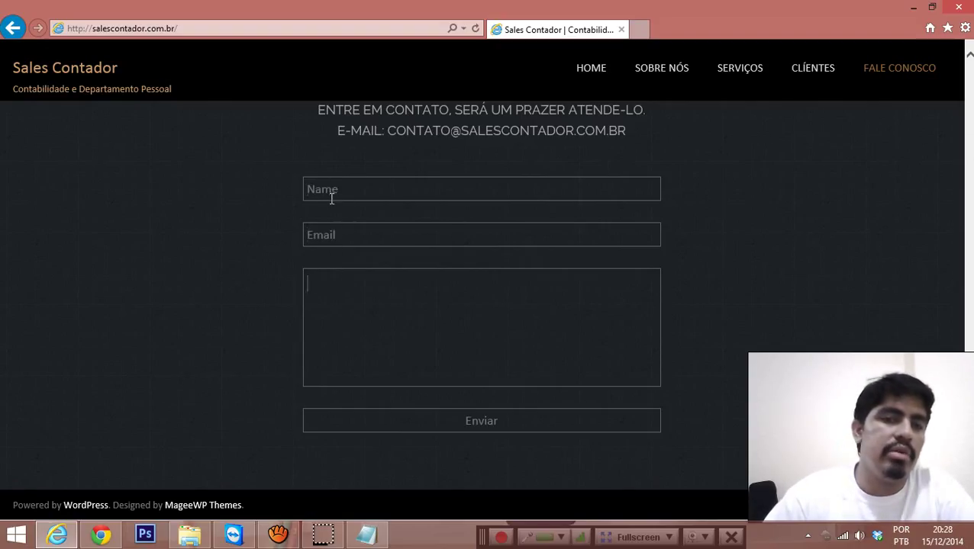
{"action": "left_click", "coordinate": [288, 176]}
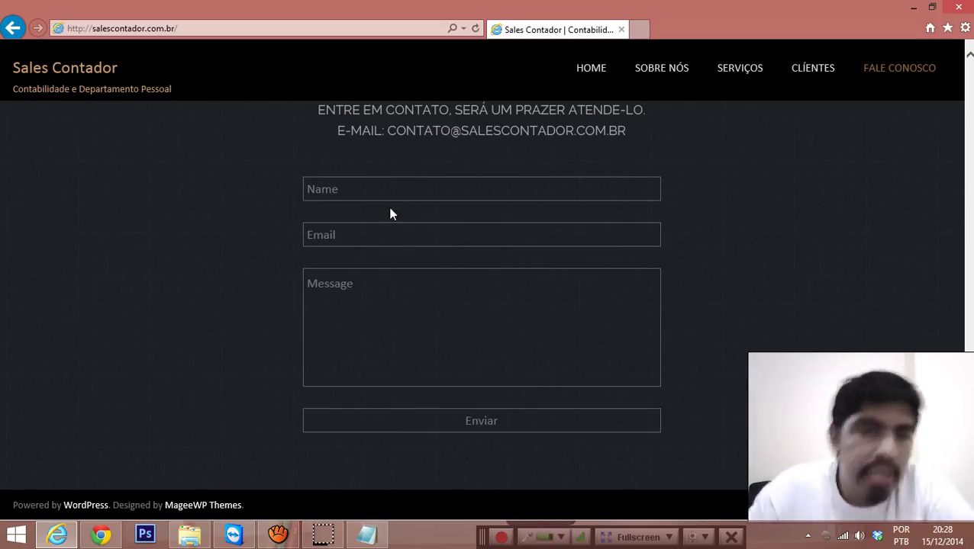
{"action": "left_click", "coordinate": [367, 193]}
{"action": "left_click", "coordinate": [357, 238]}
{"action": "left_click", "coordinate": [392, 315]}
{"action": "left_click", "coordinate": [243, 290]}
{"action": "left_click", "coordinate": [357, 184]}
{"action": "left_click", "coordinate": [340, 240]}
{"action": "left_click", "coordinate": [359, 303]}
{"action": "left_click", "coordinate": [89, 300]}
Step: Return to Chrome's Onetone Options tab at the contact section's HTML form code
{"action": "key", "text": "alt+Tab"}
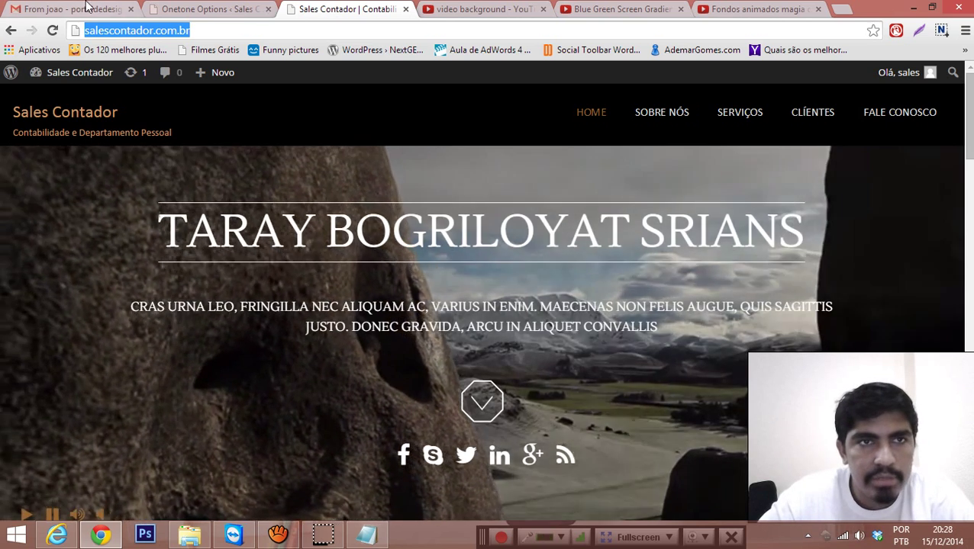
{"action": "left_click", "coordinate": [176, 10]}
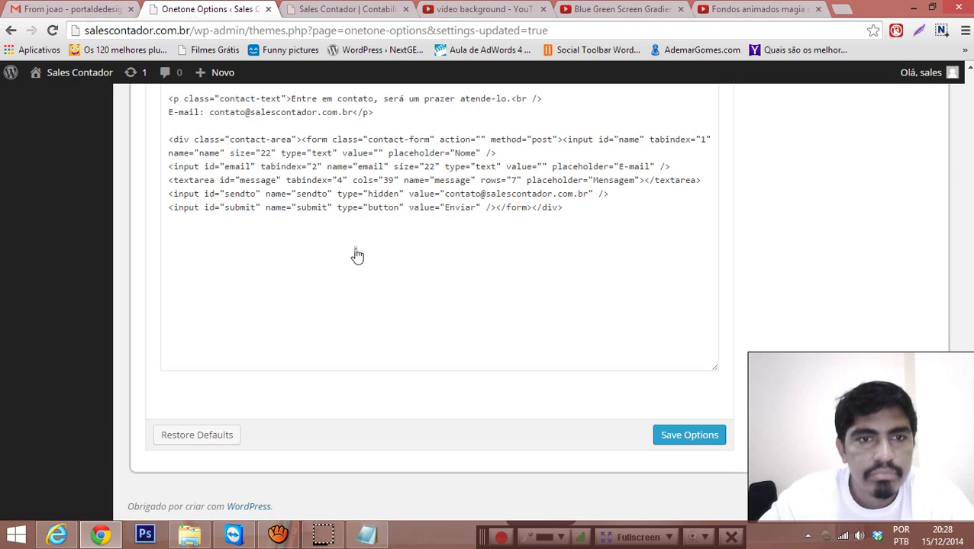
{"action": "scroll", "coordinate": [583, 221], "scroll_direction": "up", "scroll_amount": 3}
{"action": "scroll", "coordinate": [576, 239], "scroll_direction": "down", "scroll_amount": 2}
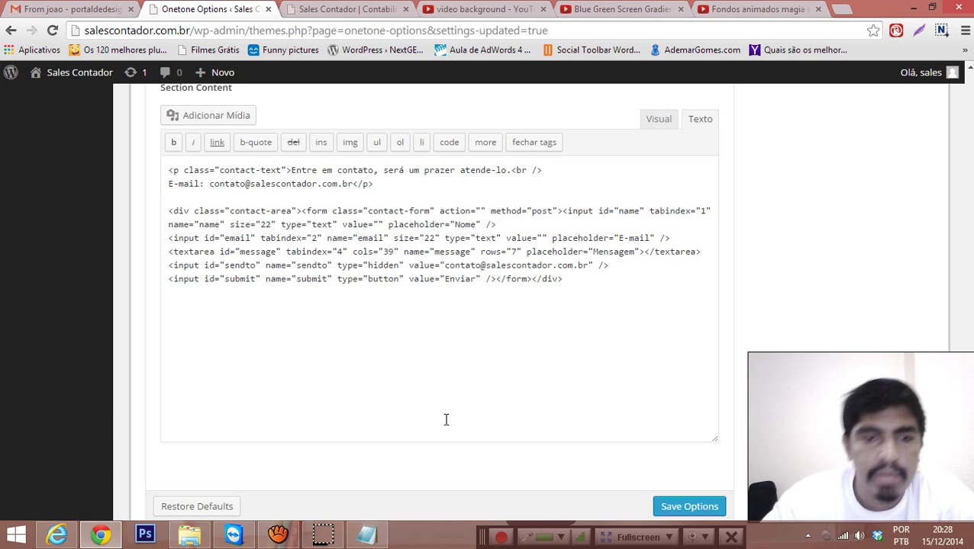
Step: Pause the aTube Catcher recording and bring onetone.js in Notepad++ back to the front
{"action": "left_click", "coordinate": [277, 534]}
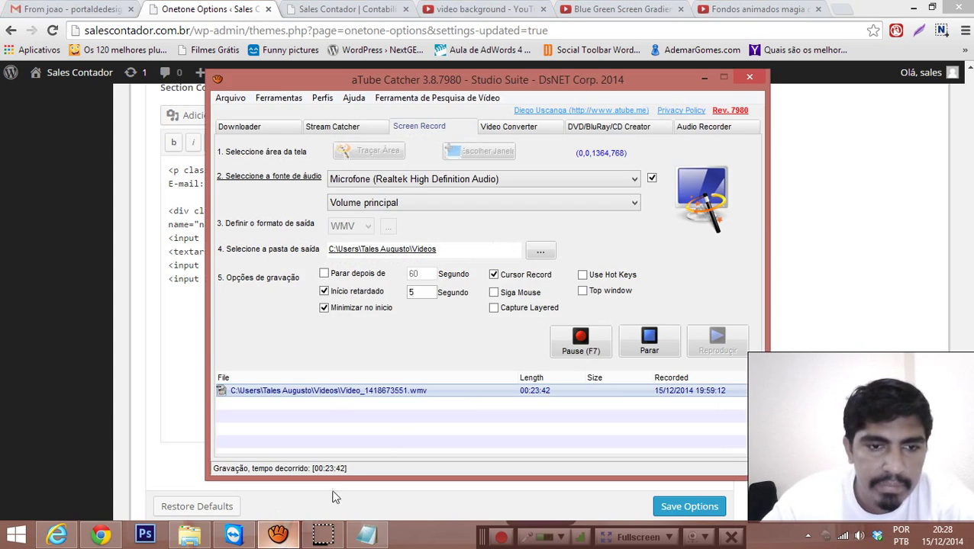
{"action": "left_click", "coordinate": [578, 341]}
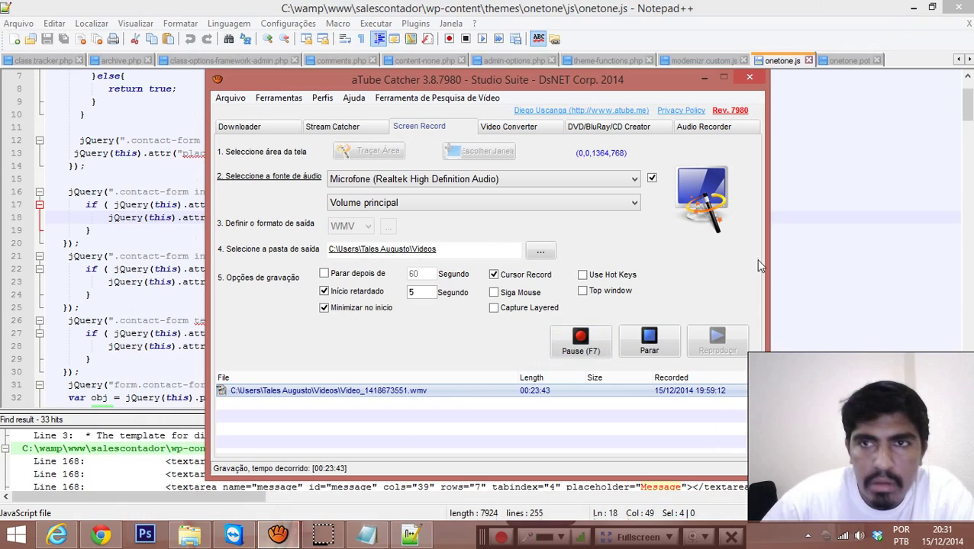
{"action": "left_click", "coordinate": [833, 202]}
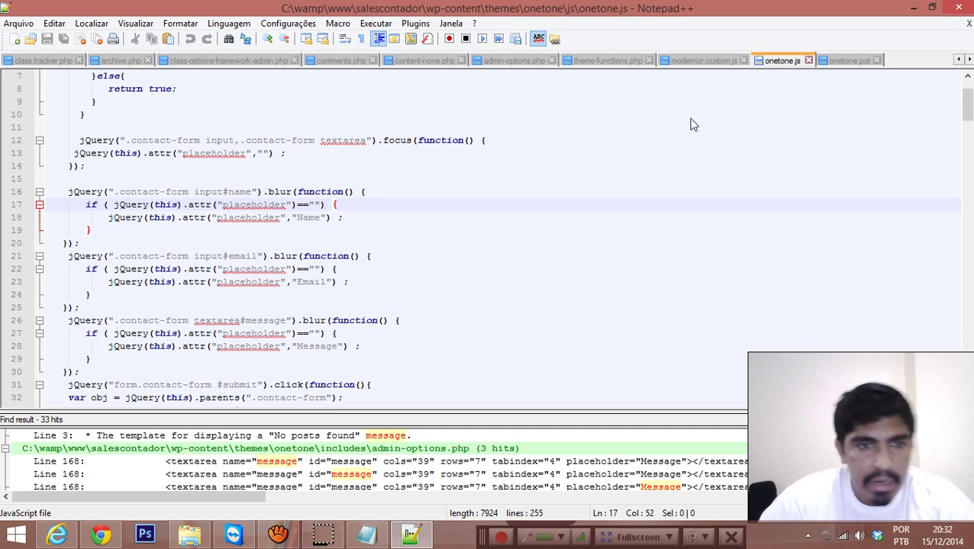
Step: In File Explorer, view the current folder path, then browse to the Windows8_OS (C:) drive
{"action": "left_click", "coordinate": [190, 536]}
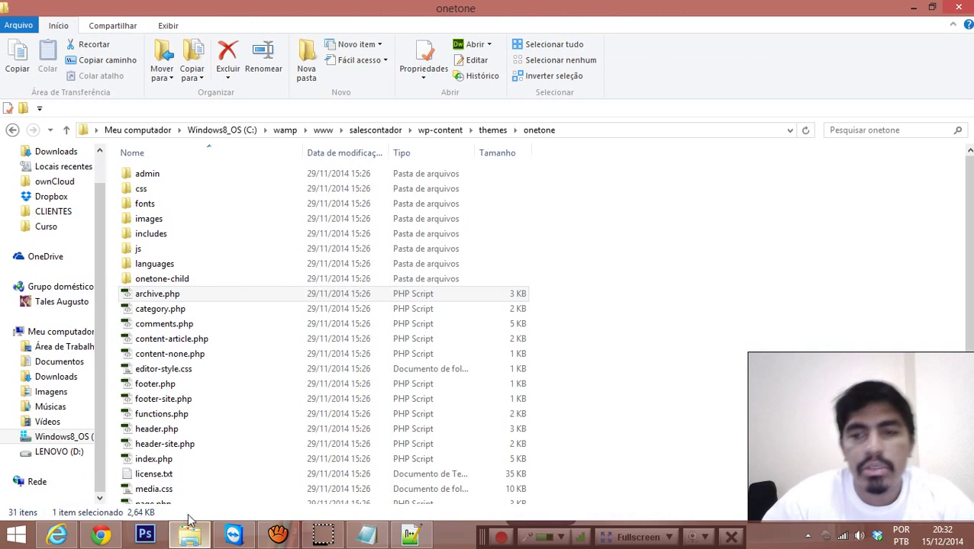
{"action": "left_click", "coordinate": [571, 129]}
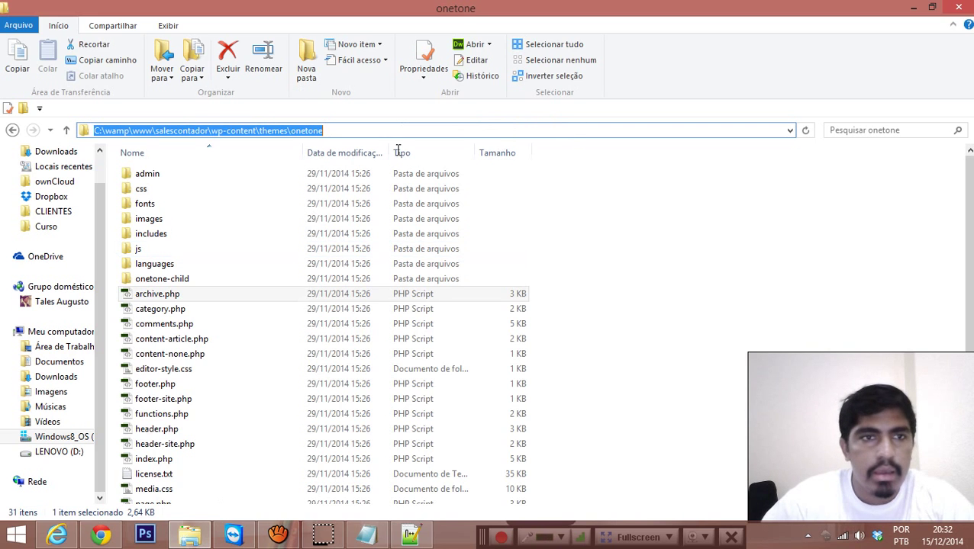
{"action": "left_click", "coordinate": [603, 220]}
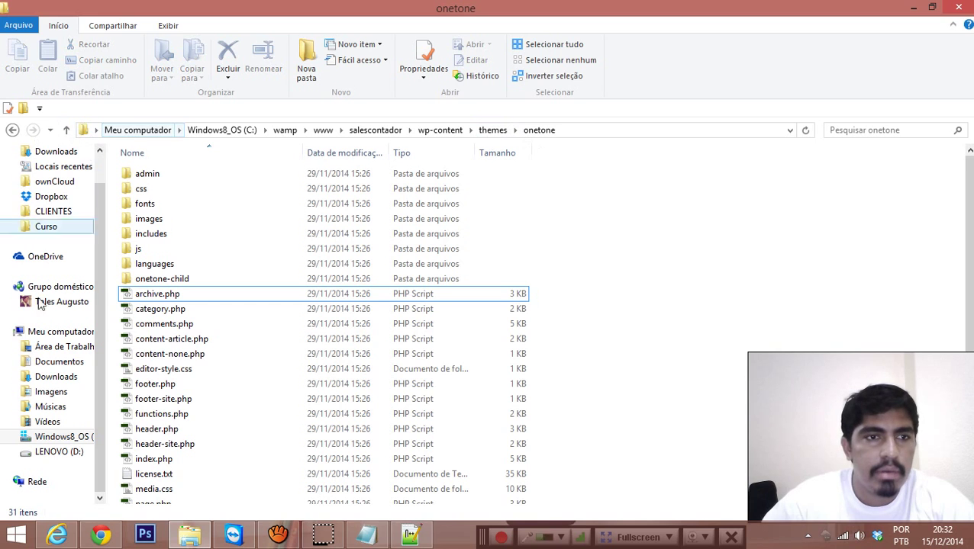
{"action": "left_click", "coordinate": [55, 451]}
{"action": "left_click", "coordinate": [56, 426]}
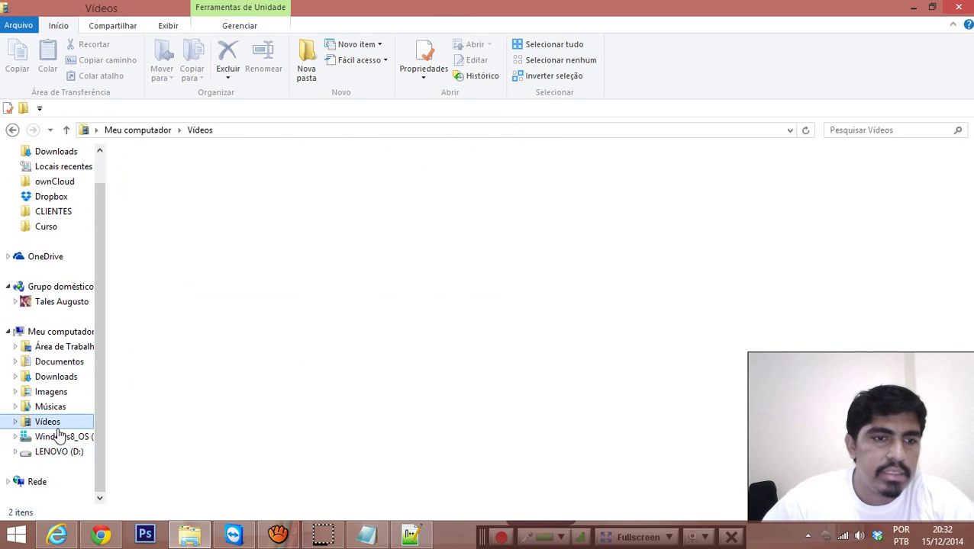
{"action": "left_click", "coordinate": [60, 437]}
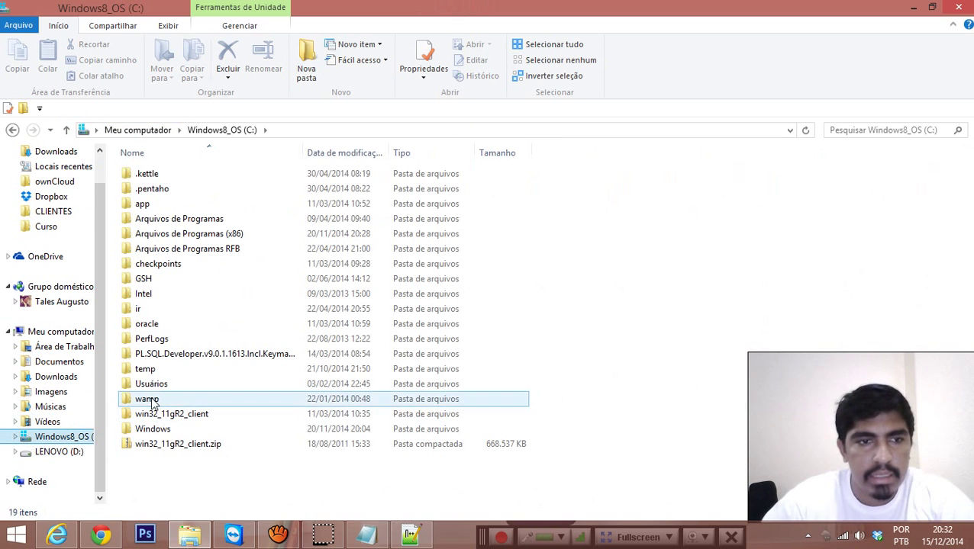
Step: Open wamp\www\salescontador\wp-content\themes\onetone and right-click archive.php
{"action": "double_click", "coordinate": [151, 402]}
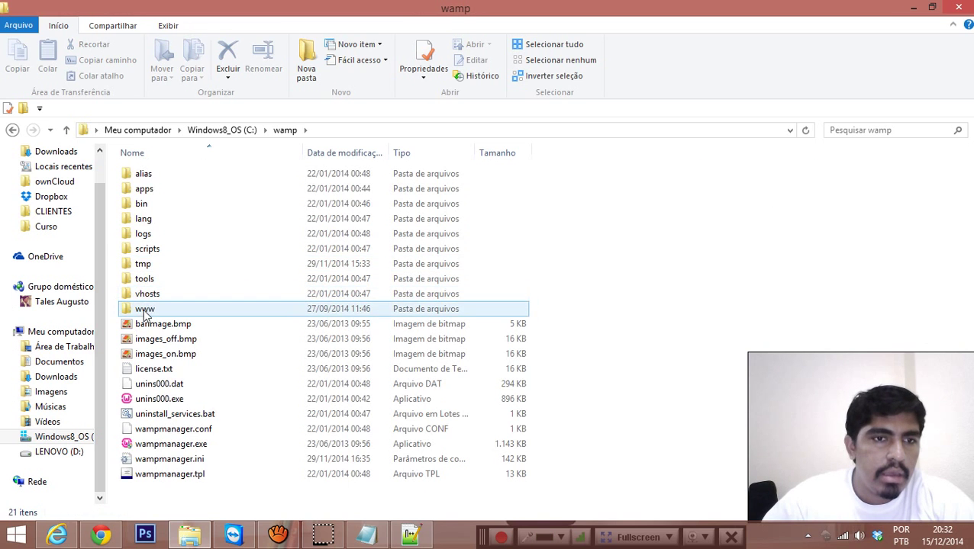
{"action": "double_click", "coordinate": [144, 312]}
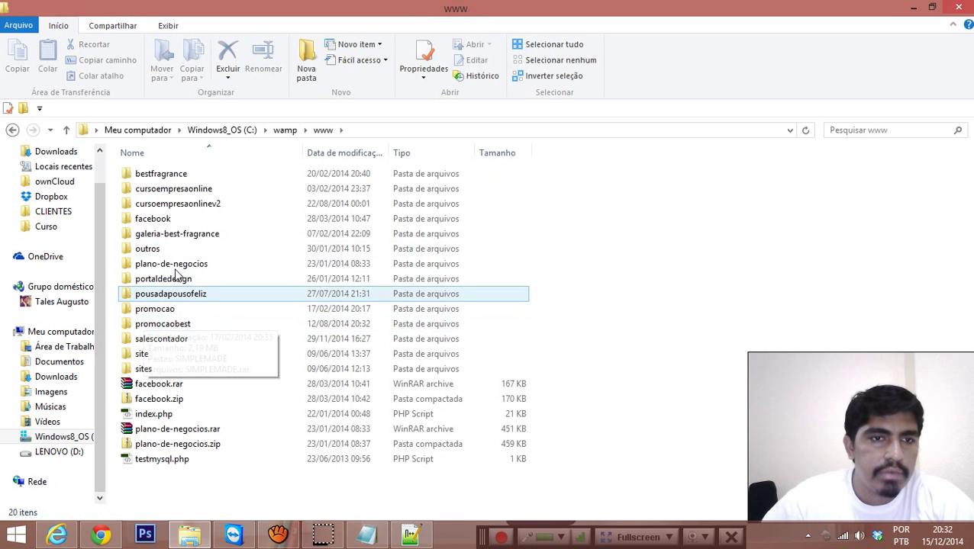
{"action": "double_click", "coordinate": [150, 340]}
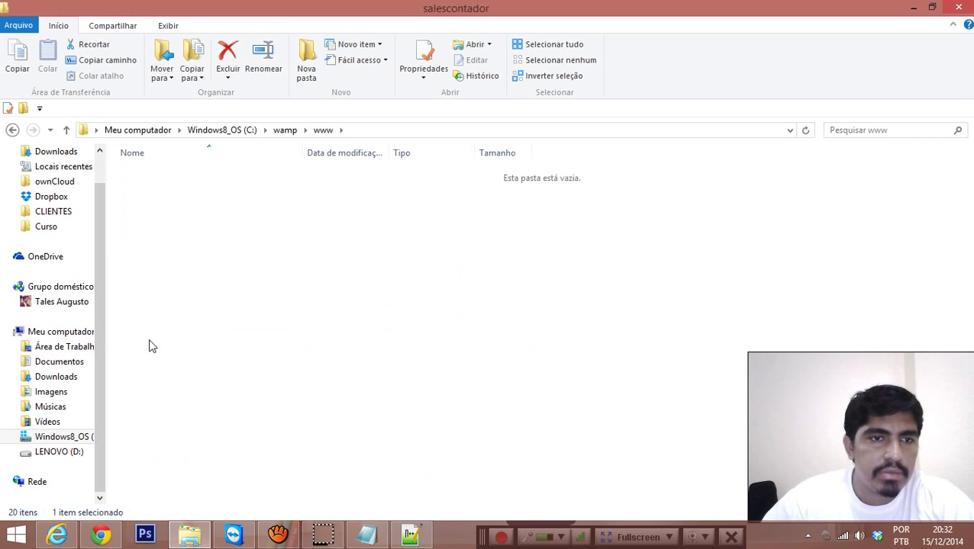
{"action": "double_click", "coordinate": [174, 190]}
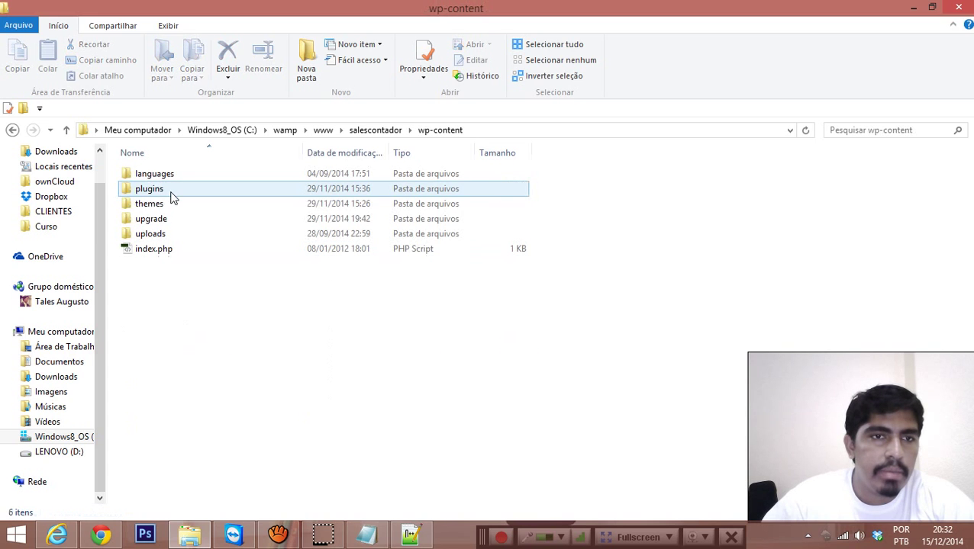
{"action": "double_click", "coordinate": [156, 205]}
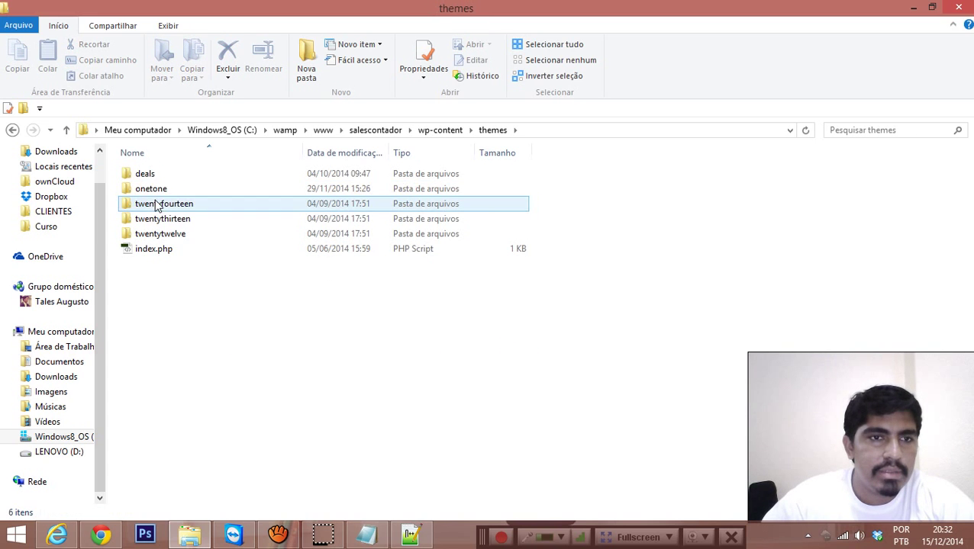
{"action": "double_click", "coordinate": [153, 189]}
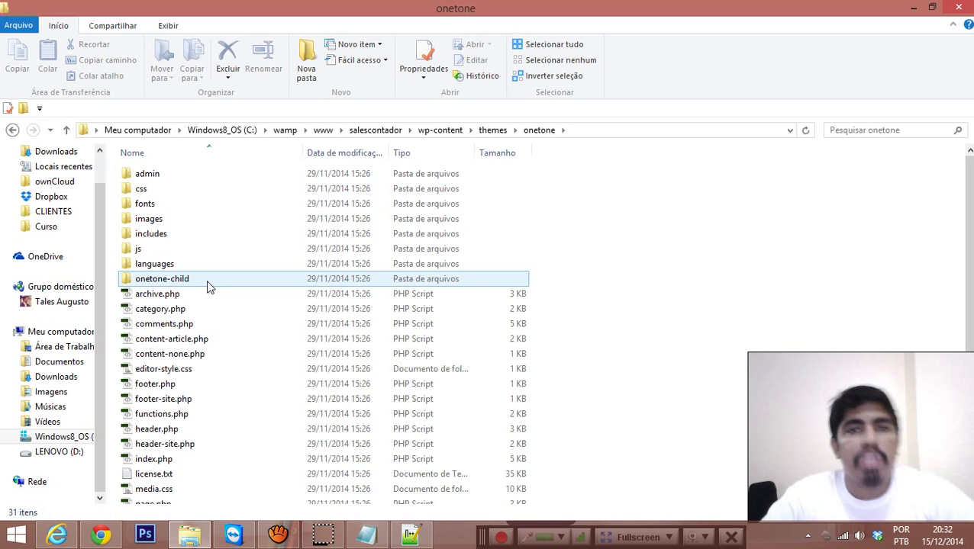
{"action": "left_click", "coordinate": [162, 295]}
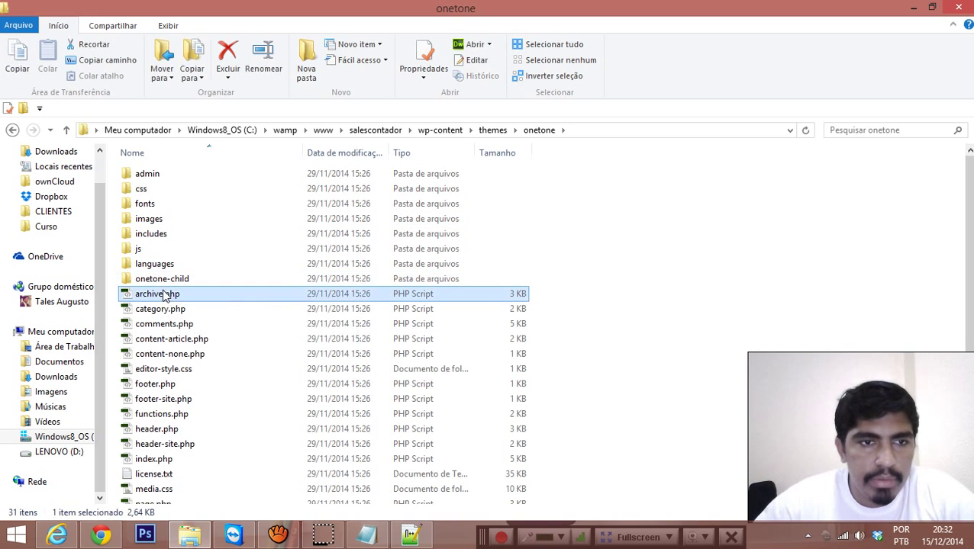
{"action": "right_click", "coordinate": [163, 296]}
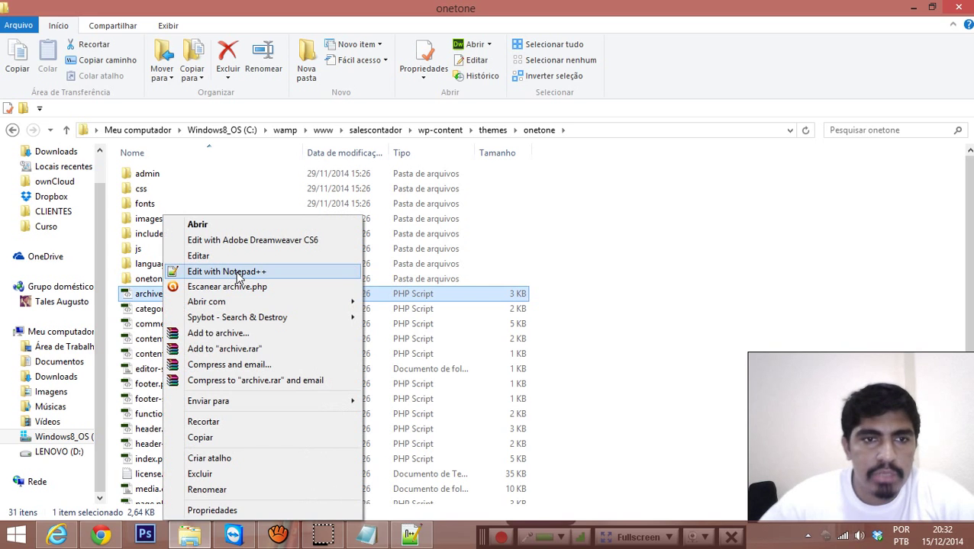
Step: Search the web for 'Notepad ++' in a new Chrome tab
{"action": "left_click", "coordinate": [99, 536]}
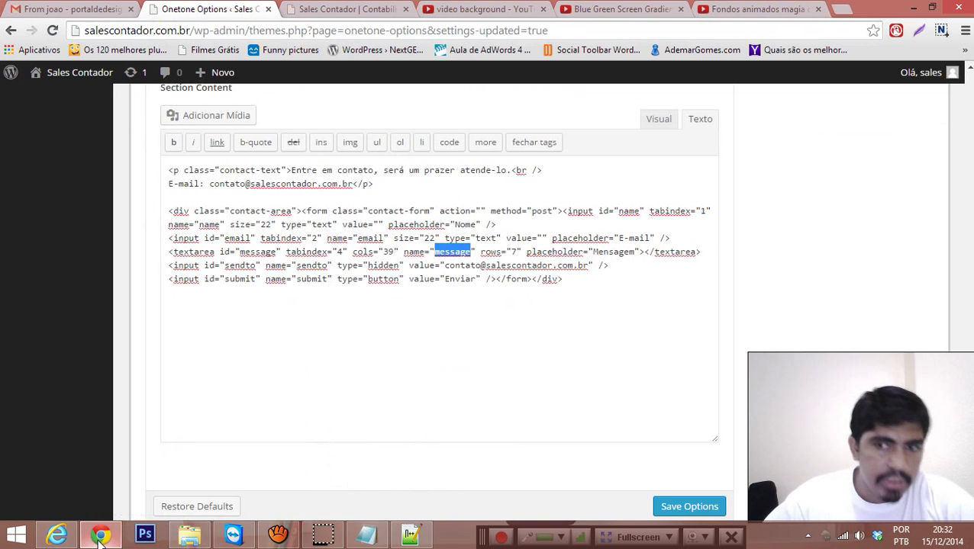
{"action": "left_click", "coordinate": [840, 9]}
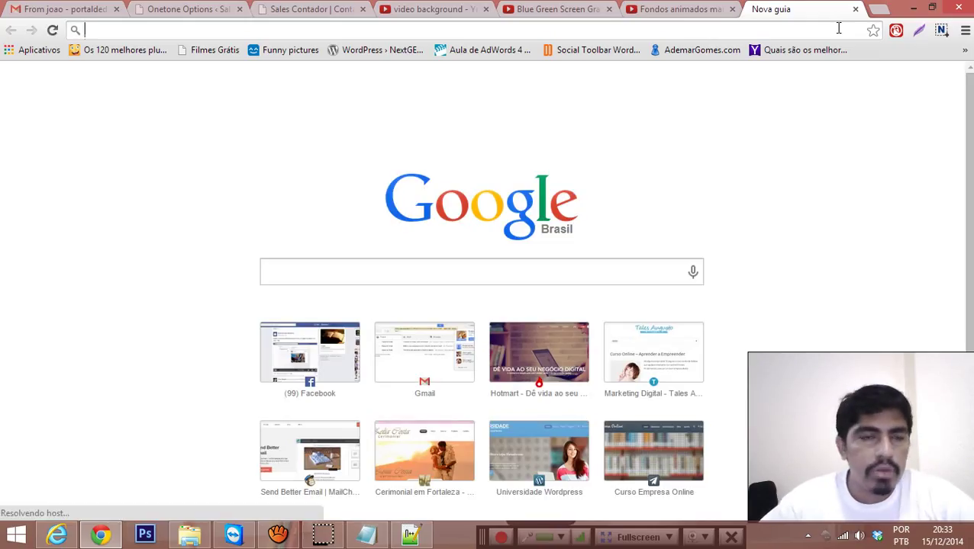
{"action": "type", "text": "na"}
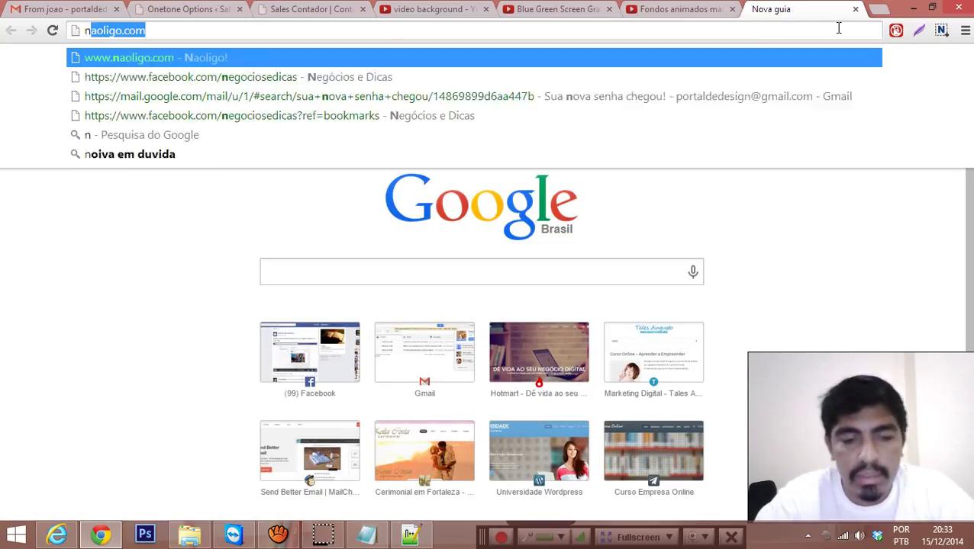
{"action": "key", "text": "BackSpace"}
{"action": "key", "text": "BackSpace"}
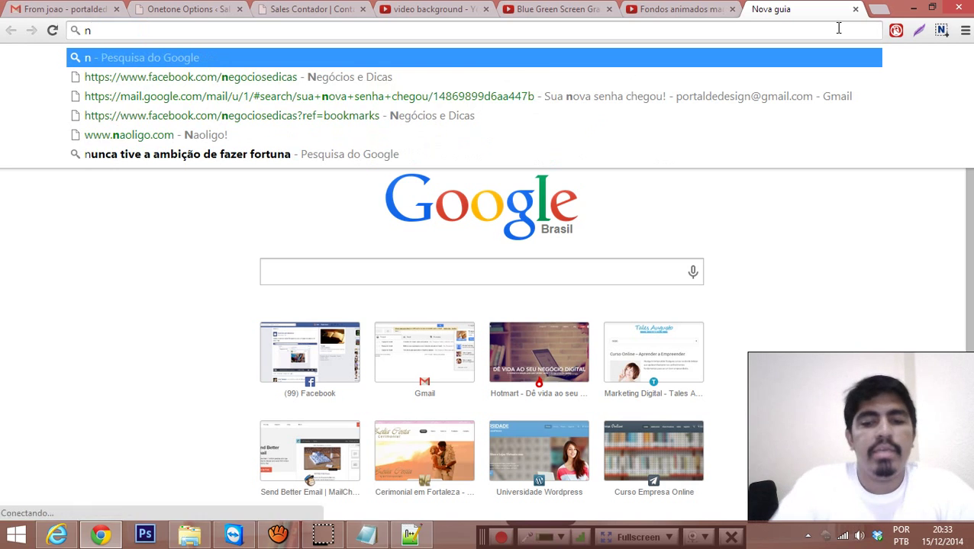
{"action": "type", "text": "otpad"}
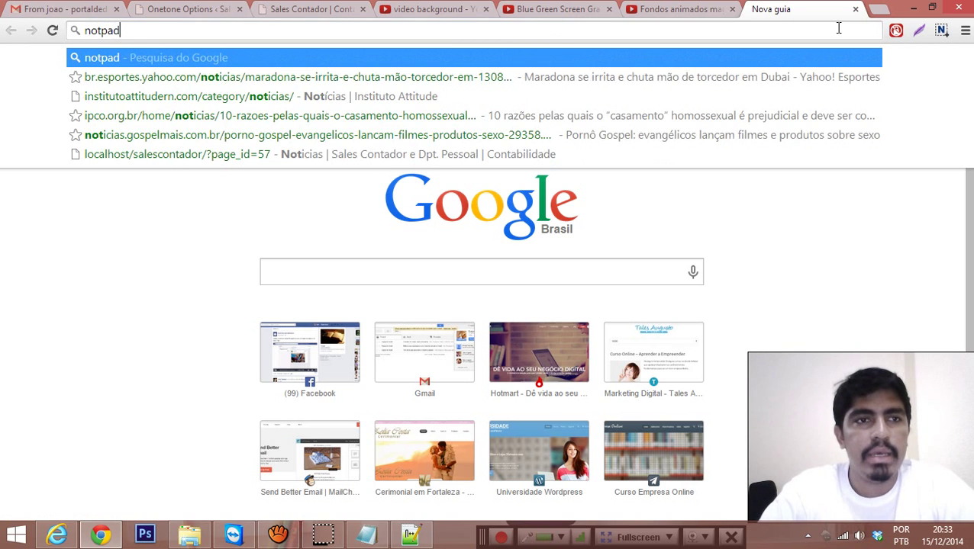
{"action": "type", "text": " ++"}
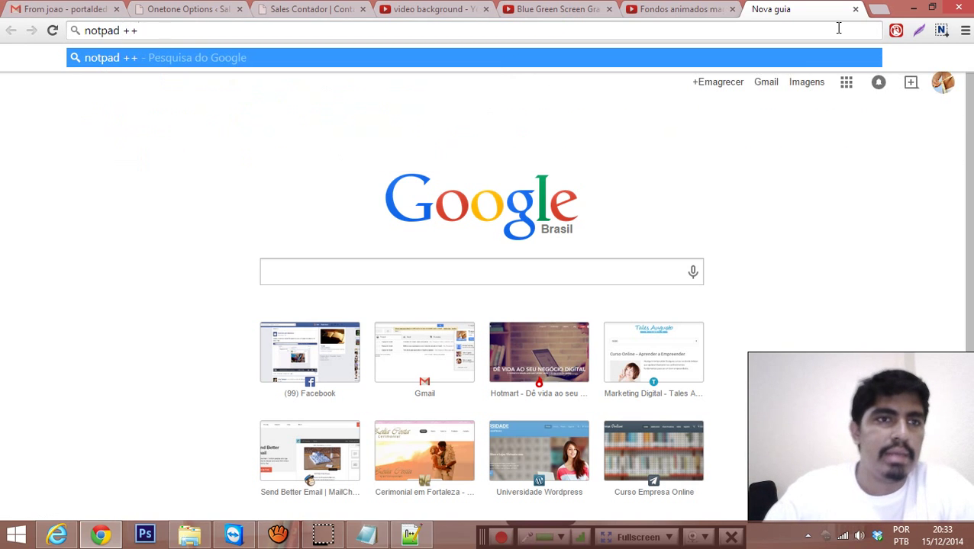
{"action": "key", "text": "Return"}
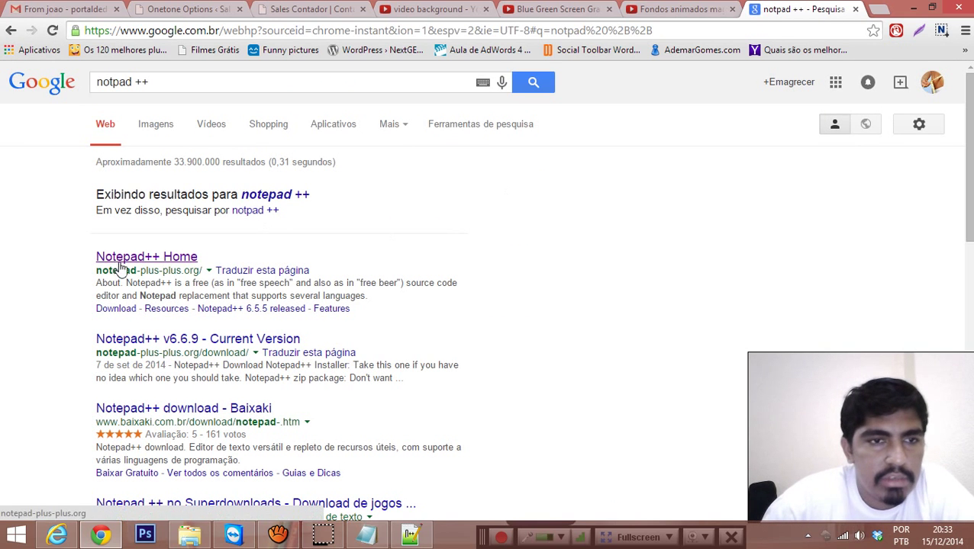
Step: Open notepad-plus-plus.org and go to the v6.7 download section
{"action": "left_click", "coordinate": [148, 256]}
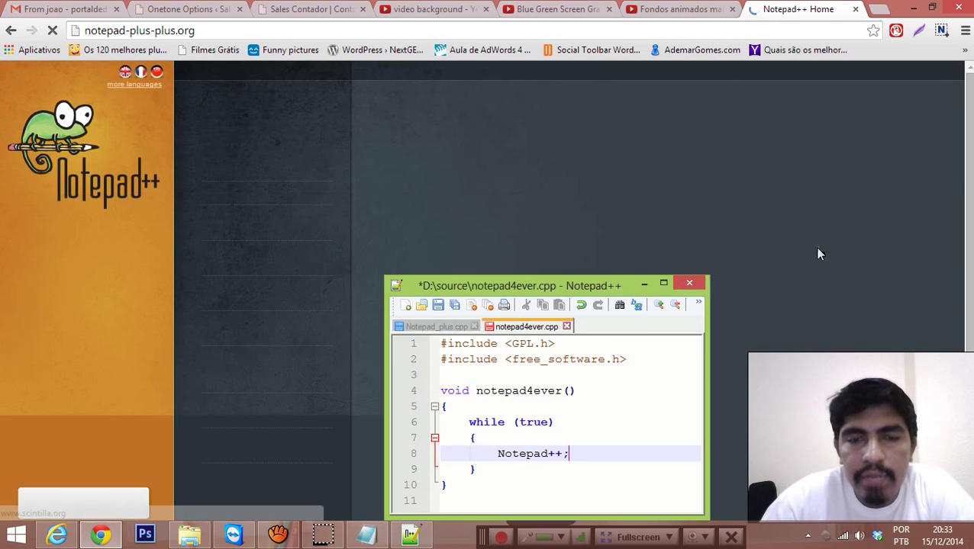
{"action": "scroll", "coordinate": [448, 197], "scroll_direction": "down", "scroll_amount": 3}
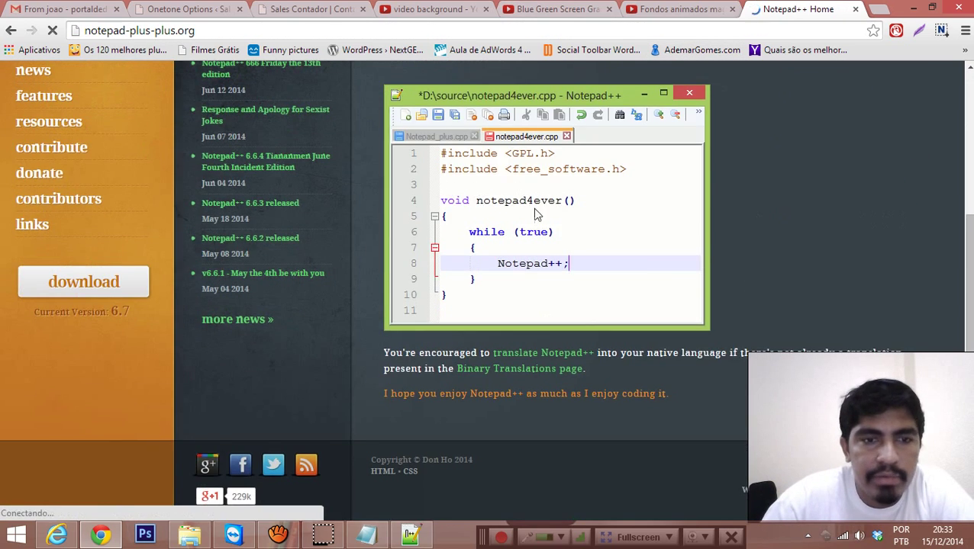
{"action": "scroll", "coordinate": [658, 271], "scroll_direction": "up", "scroll_amount": 3}
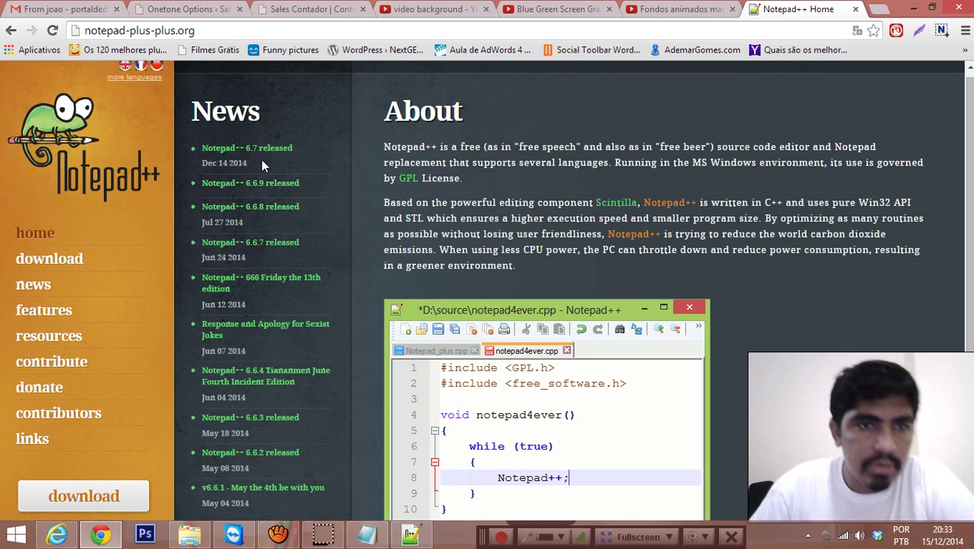
{"action": "left_click", "coordinate": [48, 261]}
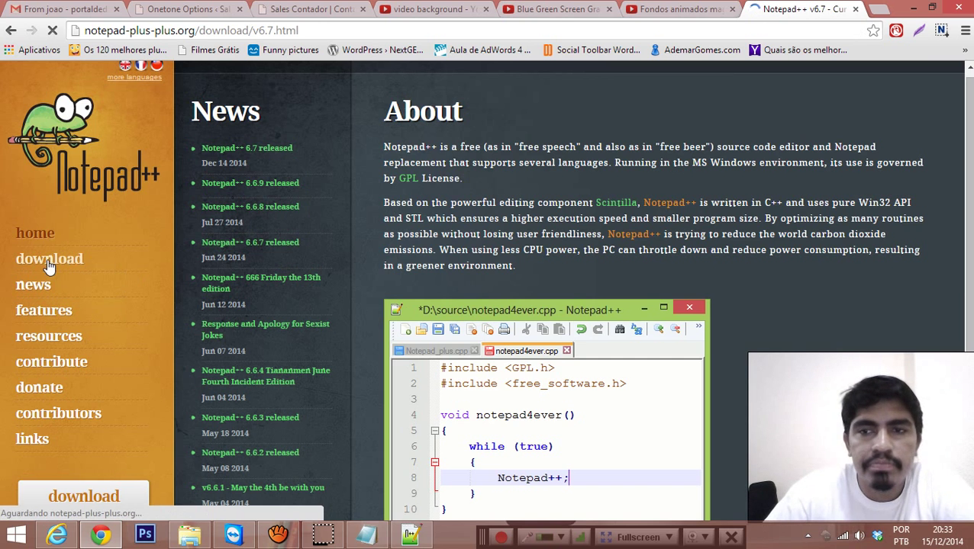
{"action": "scroll", "coordinate": [382, 245], "scroll_direction": "down", "scroll_amount": 3}
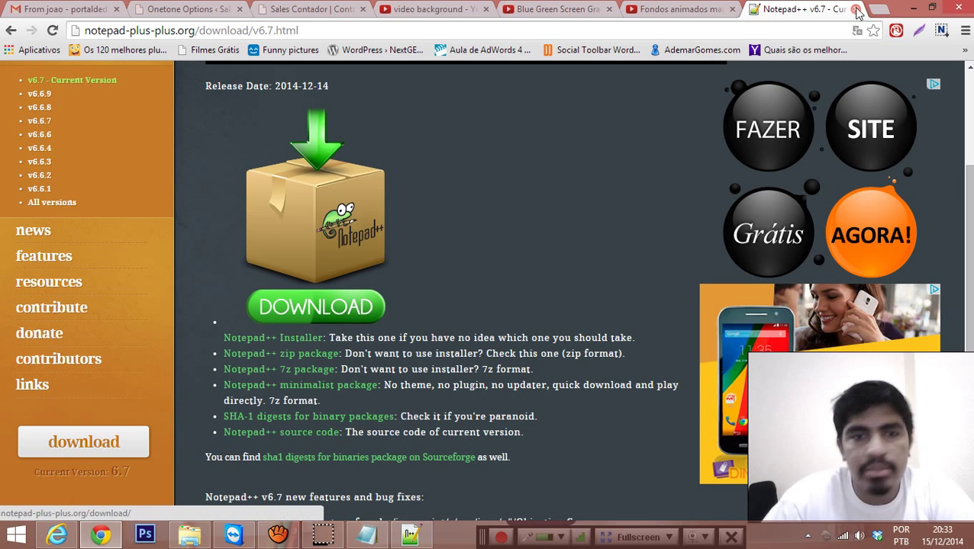
Step: Close the Notepad++ website and open archive.php with Edit with Notepad++
{"action": "left_click", "coordinate": [858, 9]}
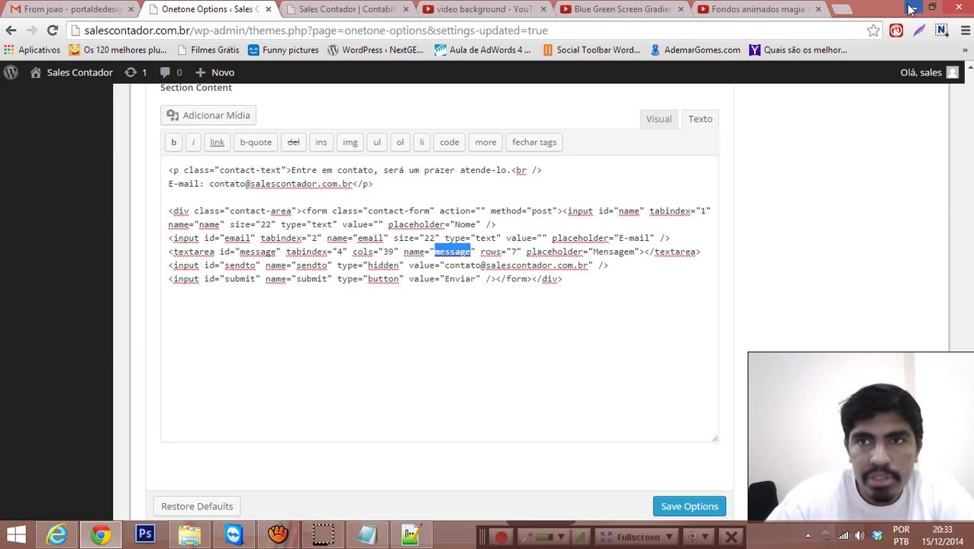
{"action": "left_click", "coordinate": [913, 8]}
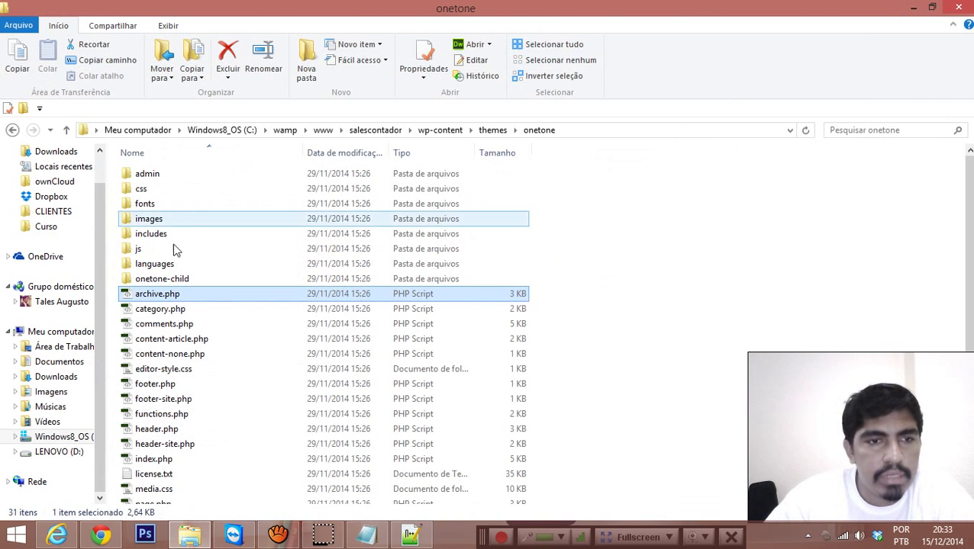
{"action": "right_click", "coordinate": [171, 302]}
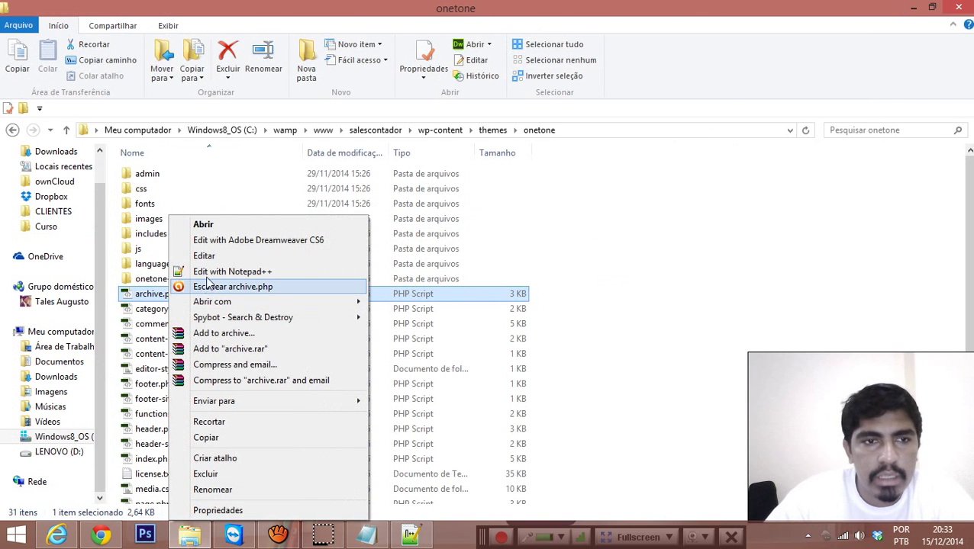
{"action": "left_click", "coordinate": [195, 272]}
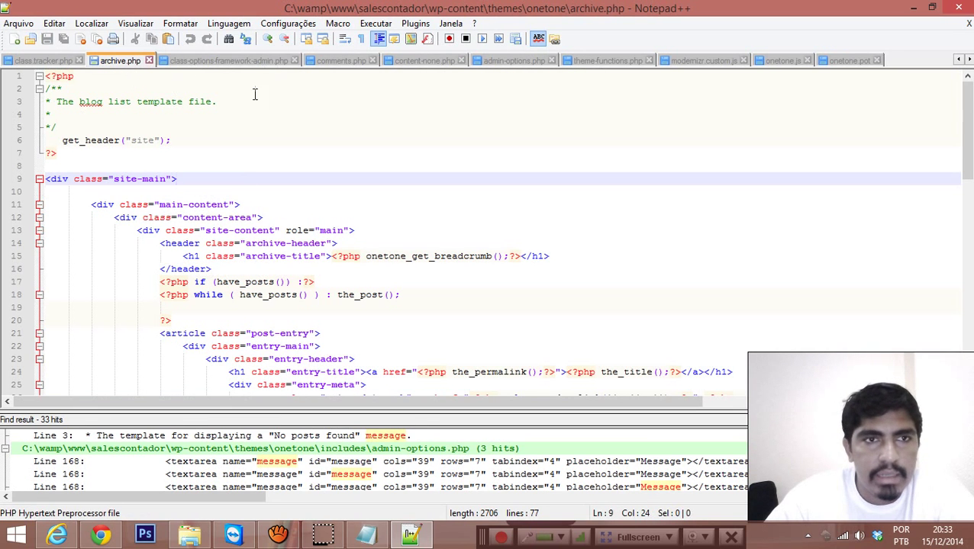
{"action": "left_click", "coordinate": [295, 102]}
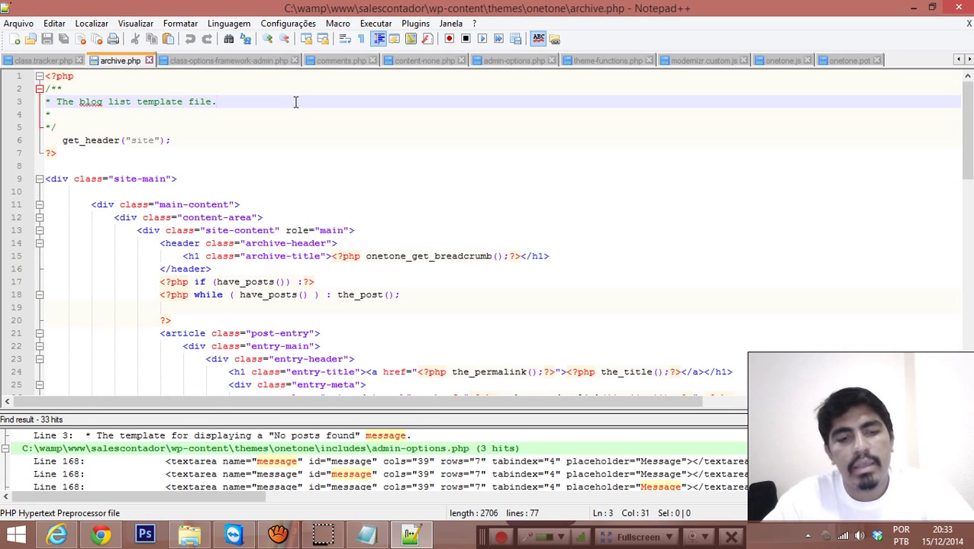
Step: Set up Find in Files for 'Message' across the onetone theme folder
{"action": "key", "text": "ctrl+f"}
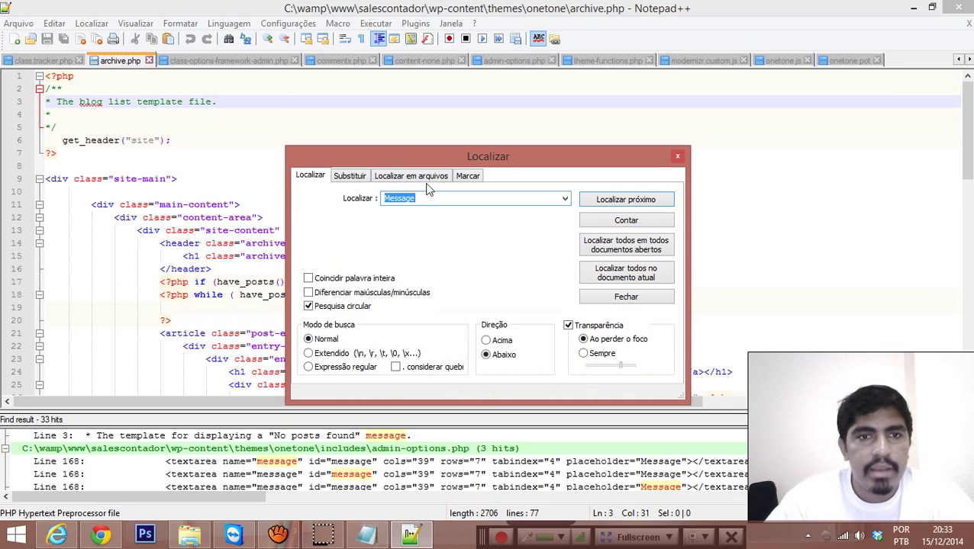
{"action": "left_click", "coordinate": [409, 176]}
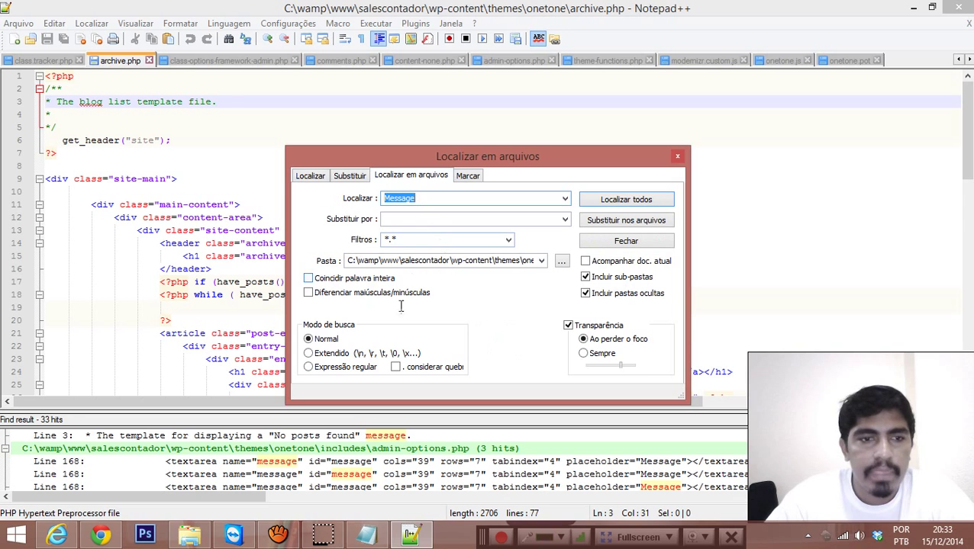
{"action": "left_click", "coordinate": [189, 536]}
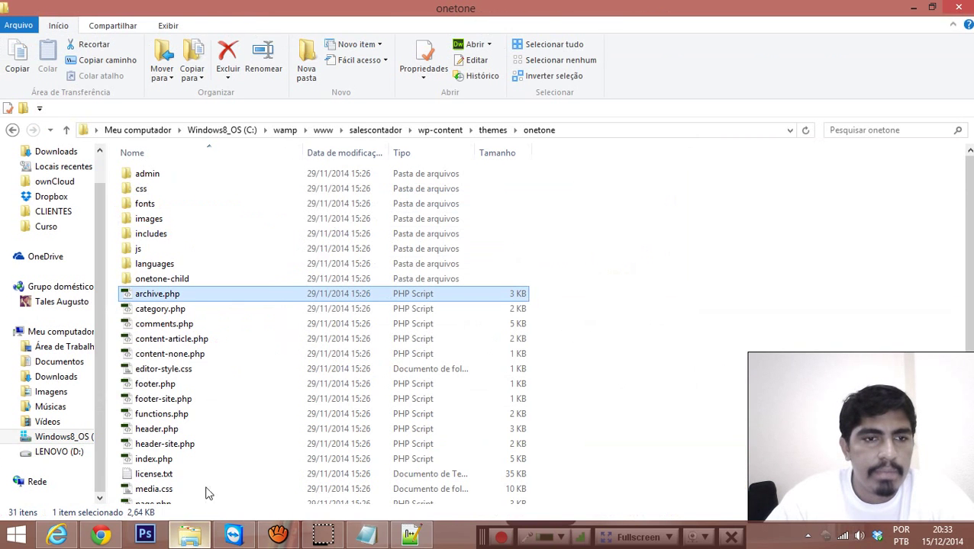
{"action": "left_click", "coordinate": [624, 139]}
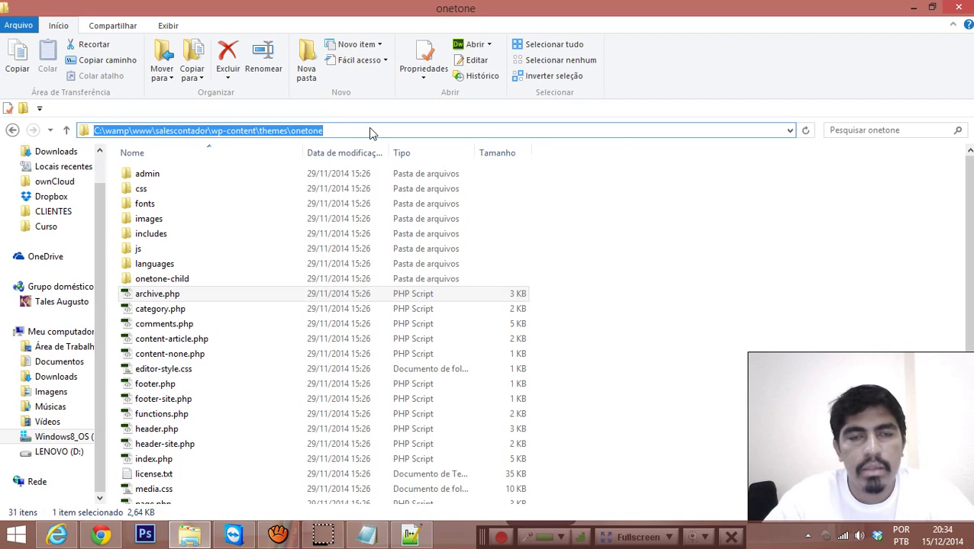
{"action": "key", "text": "alt+Tab"}
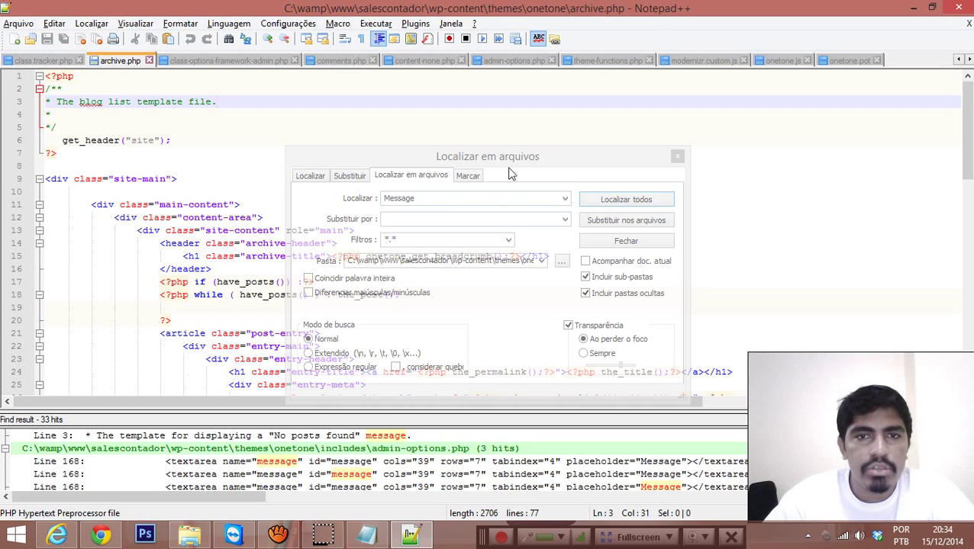
{"action": "left_click", "coordinate": [509, 169]}
{"action": "double_click", "coordinate": [471, 264]}
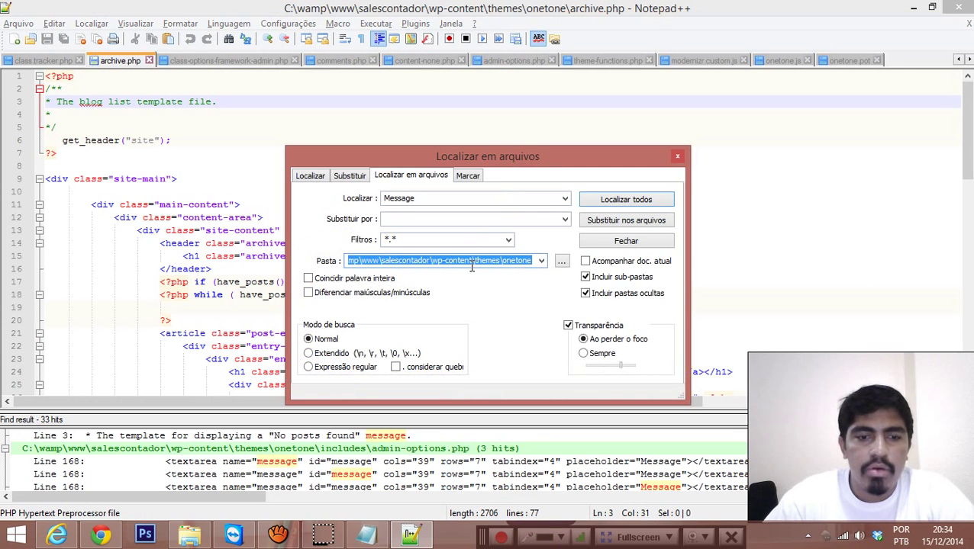
{"action": "left_click", "coordinate": [472, 266]}
{"action": "double_click", "coordinate": [421, 198]}
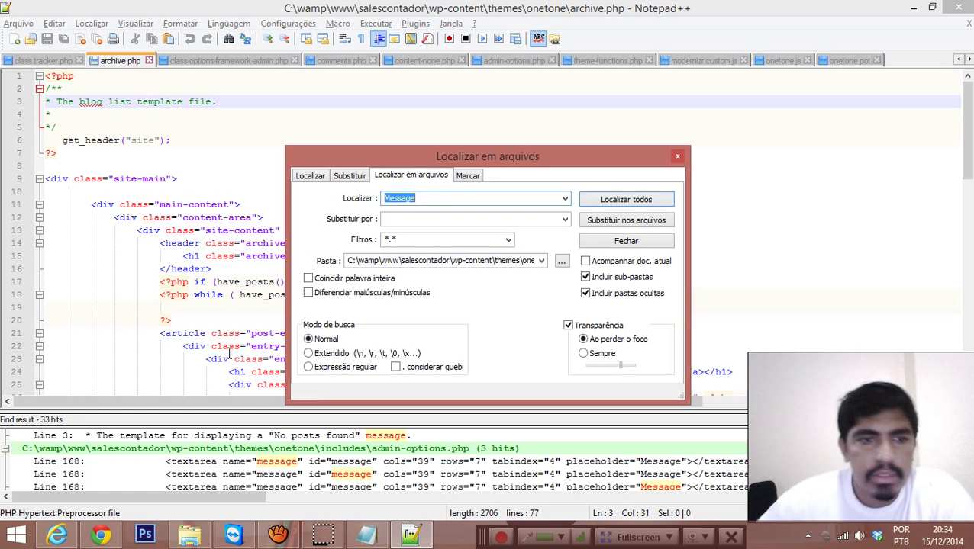
Step: Glance at the live contact form in Internet Explorer, then return to the Find in Files search
{"action": "left_click", "coordinate": [58, 536]}
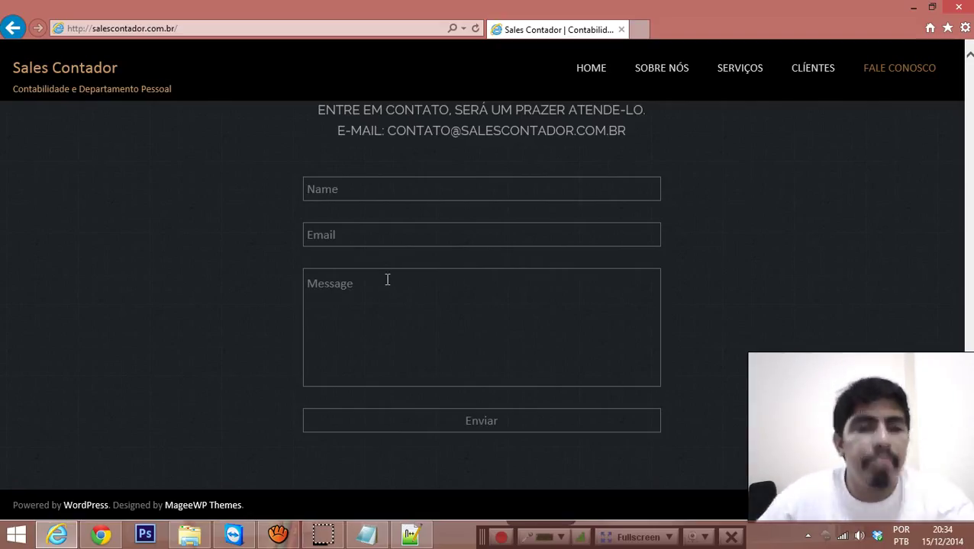
{"action": "left_click", "coordinate": [913, 7]}
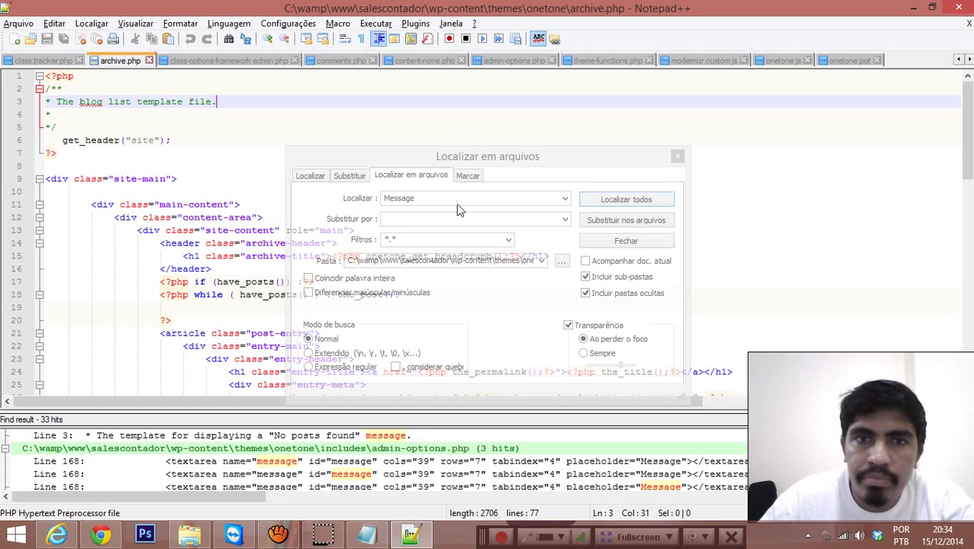
{"action": "left_click", "coordinate": [404, 211]}
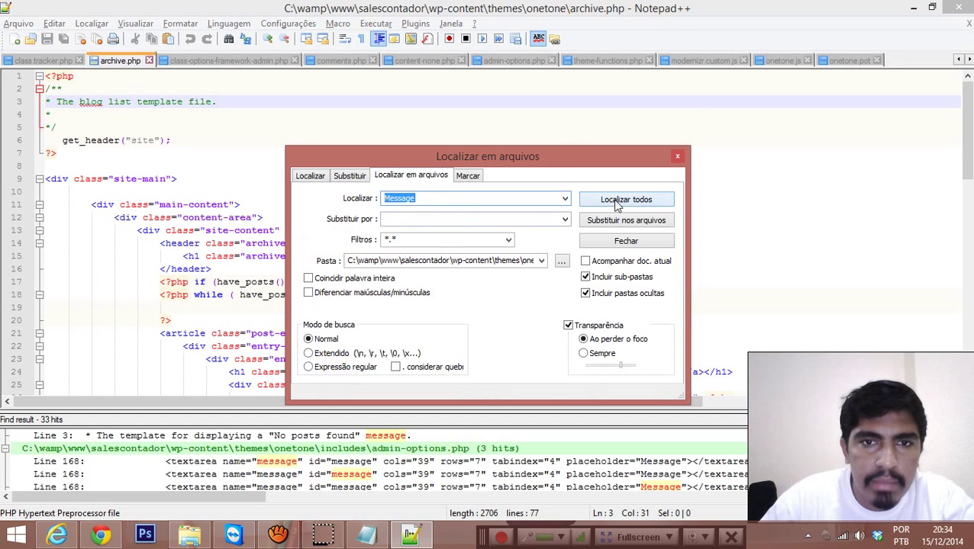
Step: Run the search for Message and open every file listed in the results
{"action": "left_click", "coordinate": [676, 157]}
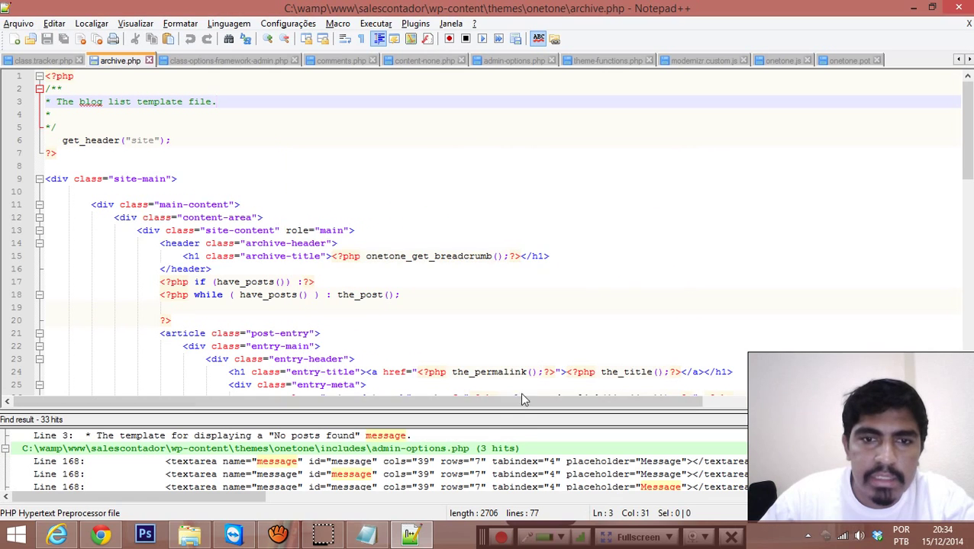
{"action": "left_click_drag", "start_coordinate": [510, 418], "coordinate": [544, 200]}
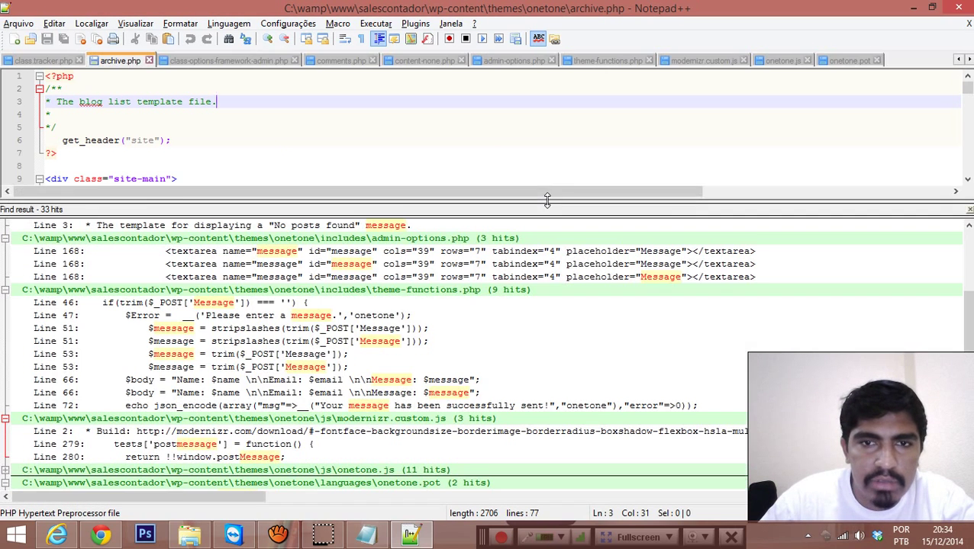
{"action": "scroll", "coordinate": [230, 458], "scroll_direction": "down", "scroll_amount": 2}
{"action": "scroll", "coordinate": [226, 333], "scroll_direction": "up", "scroll_amount": 4}
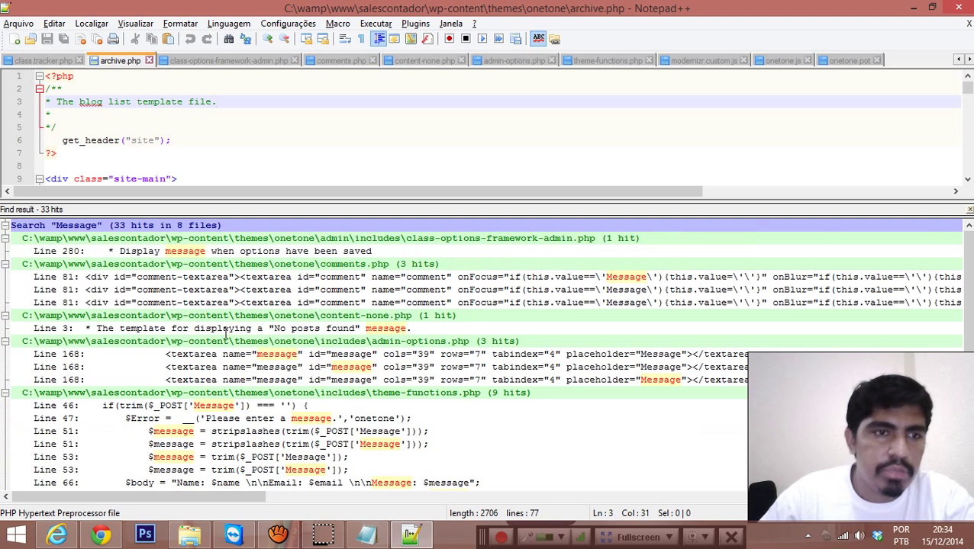
{"action": "right_click", "coordinate": [265, 264]}
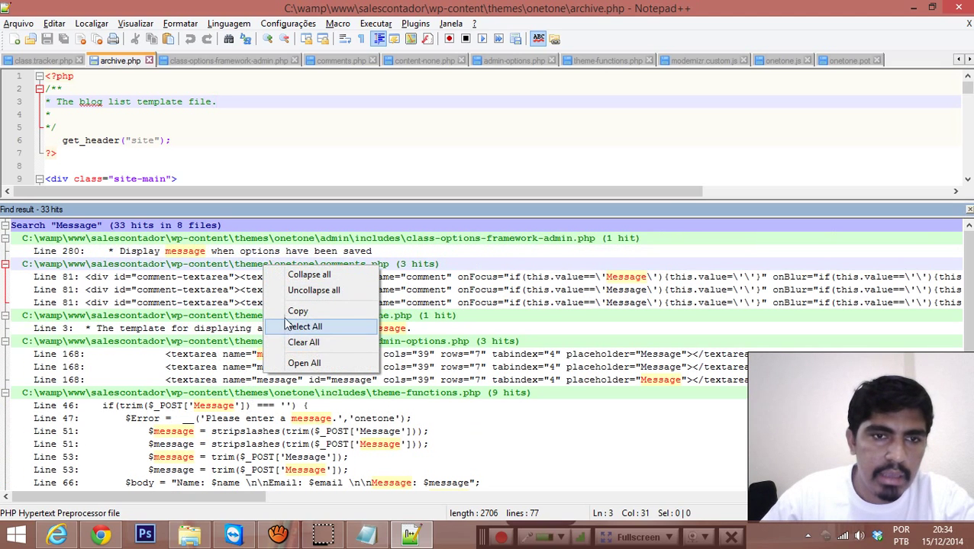
{"action": "left_click", "coordinate": [276, 364]}
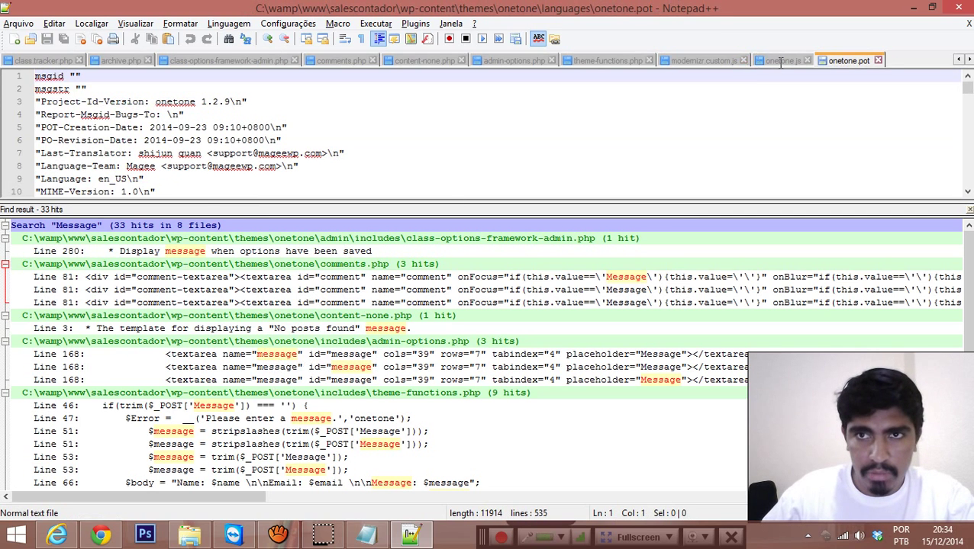
Step: Show onetone.js and inspect line 26's Message placeholder code with the results pane collapsed
{"action": "left_click", "coordinate": [779, 62]}
{"action": "left_click", "coordinate": [710, 61]}
{"action": "left_click", "coordinate": [595, 61]}
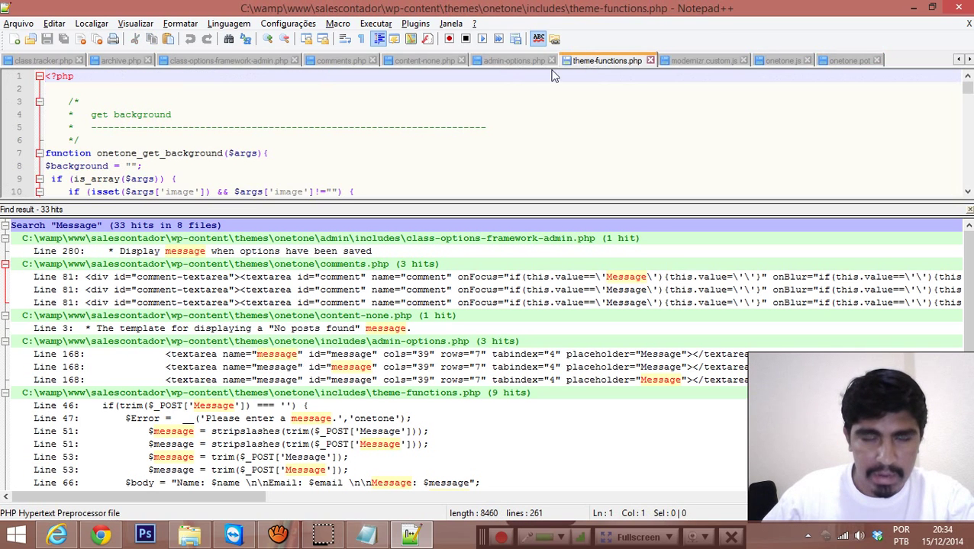
{"action": "left_click", "coordinate": [727, 60]}
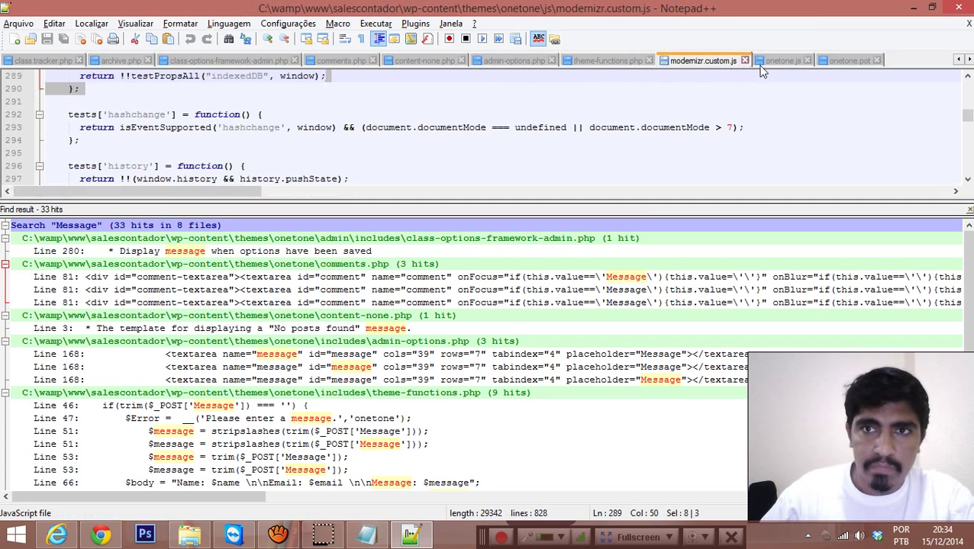
{"action": "left_click", "coordinate": [765, 64]}
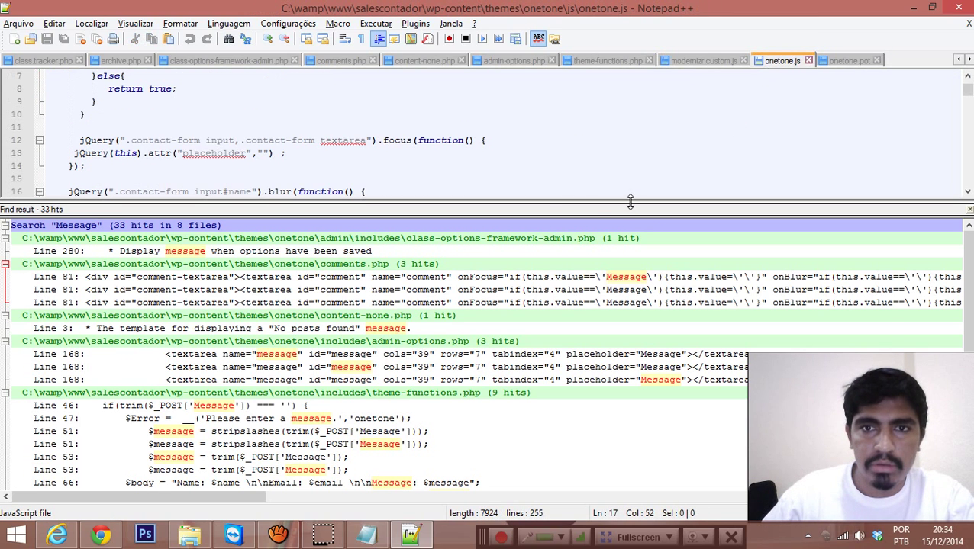
{"action": "left_click_drag", "start_coordinate": [629, 201], "coordinate": [629, 492]}
{"action": "left_click", "coordinate": [538, 319]}
{"action": "scroll", "coordinate": [536, 311], "scroll_direction": "up", "scroll_amount": 2}
{"action": "scroll", "coordinate": [458, 229], "scroll_direction": "down", "scroll_amount": 4}
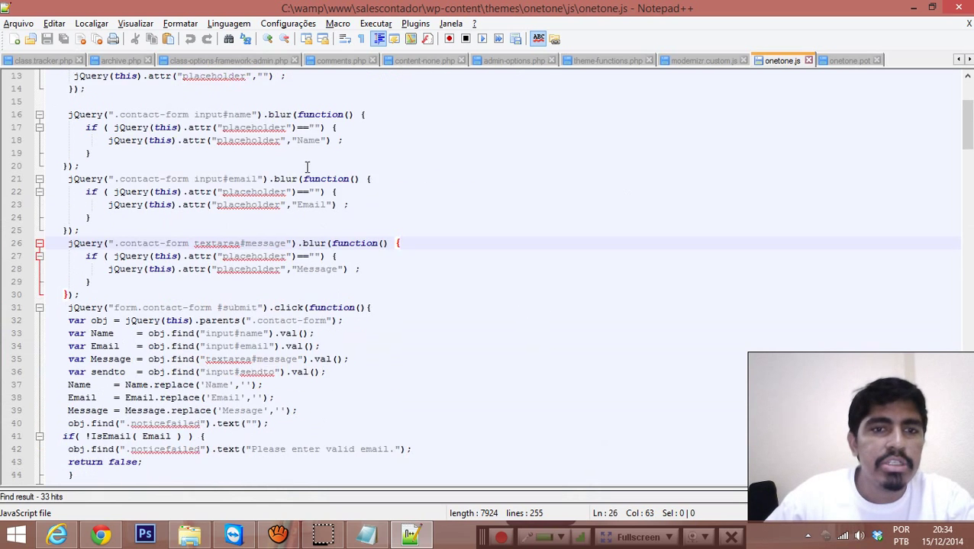
{"action": "scroll", "coordinate": [381, 183], "scroll_direction": "down", "scroll_amount": 2}
{"action": "scroll", "coordinate": [439, 221], "scroll_direction": "up", "scroll_amount": 1}
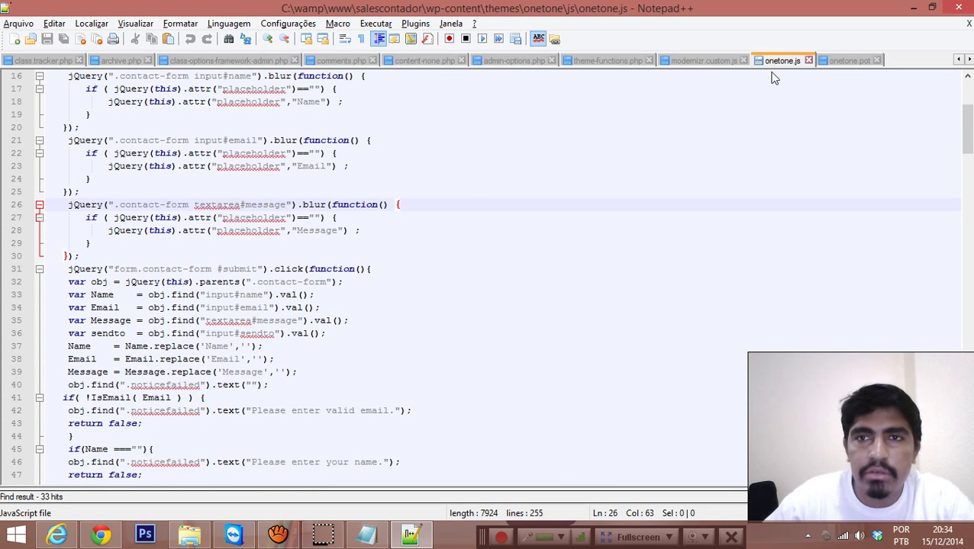
Step: Back on Onetone Options, leave the Nome/E-mail/Mensagem contact form code as is and save the options
{"action": "left_click", "coordinate": [100, 537]}
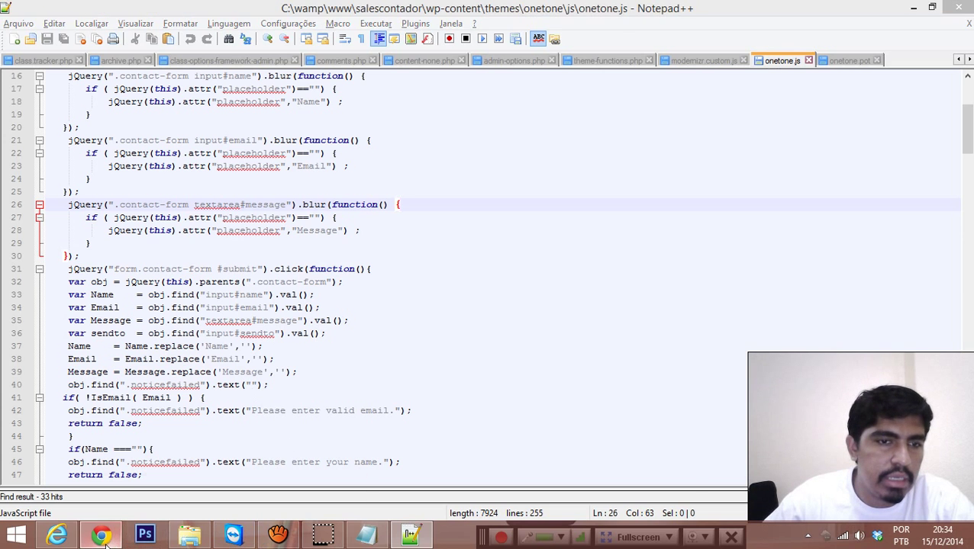
{"action": "scroll", "coordinate": [963, 263], "scroll_direction": "up", "scroll_amount": 15}
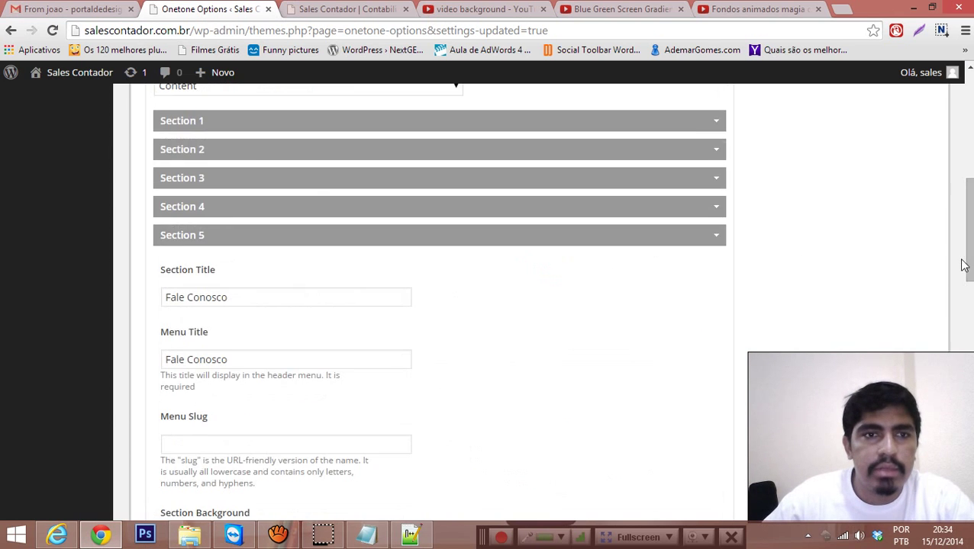
{"action": "scroll", "coordinate": [950, 272], "scroll_direction": "down", "scroll_amount": 7}
{"action": "scroll", "coordinate": [927, 329], "scroll_direction": "up", "scroll_amount": 4}
{"action": "scroll", "coordinate": [936, 341], "scroll_direction": "down", "scroll_amount": 12}
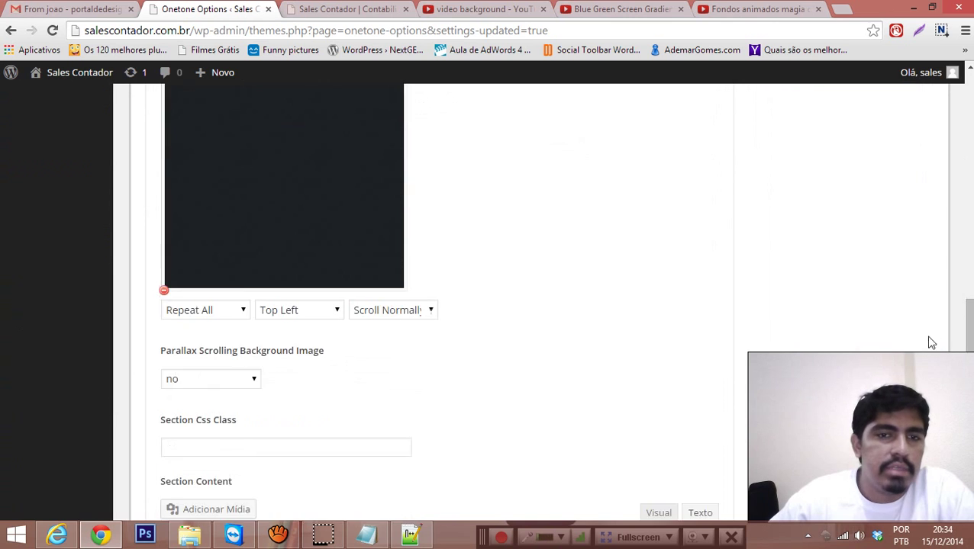
{"action": "left_click", "coordinate": [639, 231]}
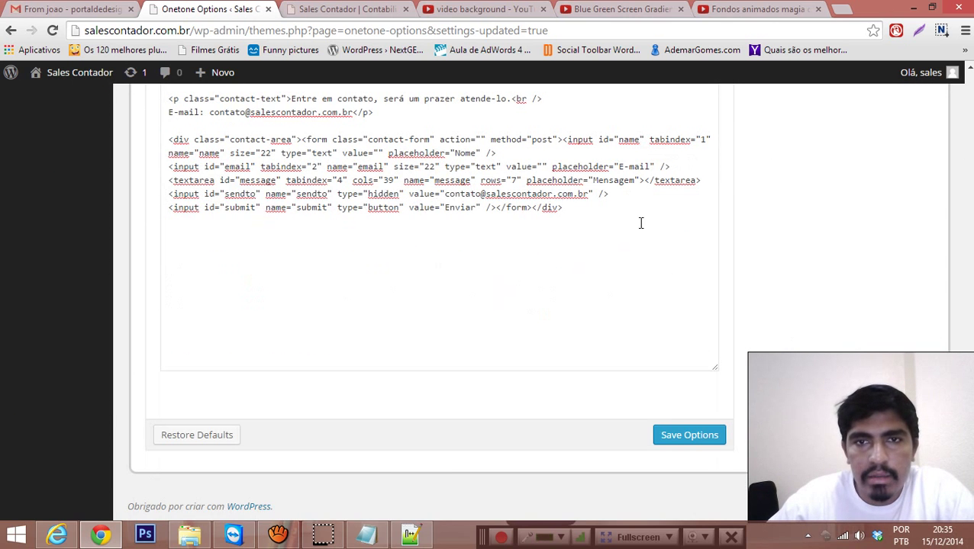
{"action": "left_click", "coordinate": [675, 439]}
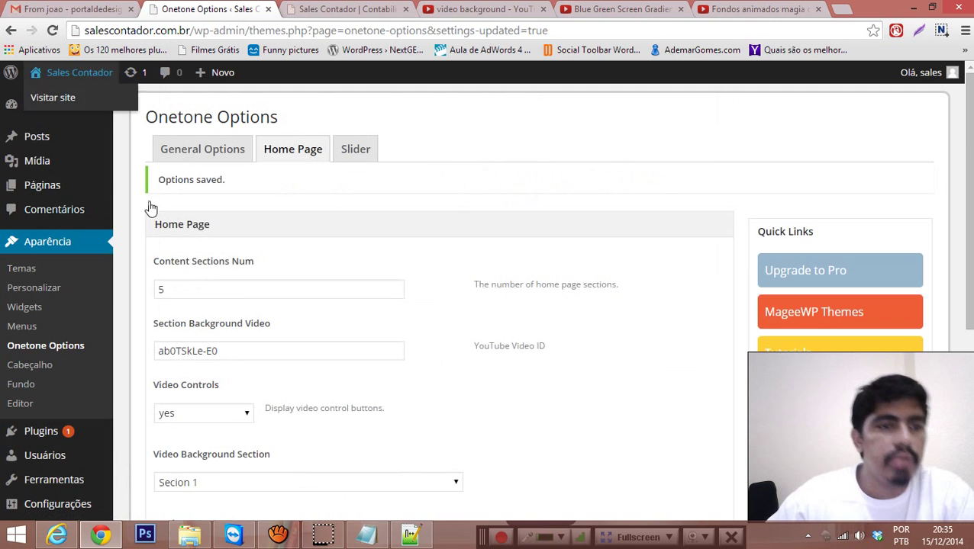
{"action": "left_click", "coordinate": [21, 405]}
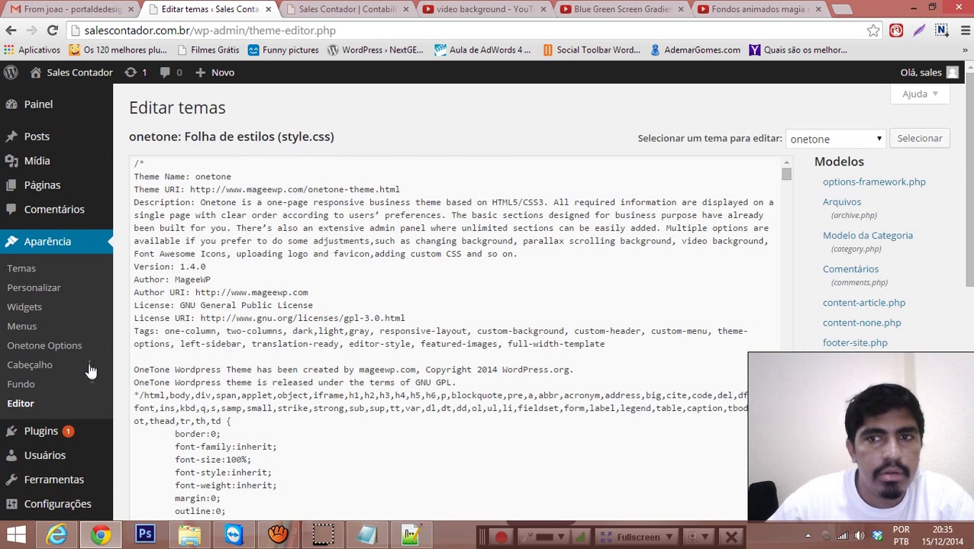
Step: Scroll through the onetone theme's style.css stylesheet in the theme editor
{"action": "scroll", "coordinate": [904, 215], "scroll_direction": "down", "scroll_amount": 5}
{"action": "left_click_drag", "start_coordinate": [855, 408], "coordinate": [157, 416]}
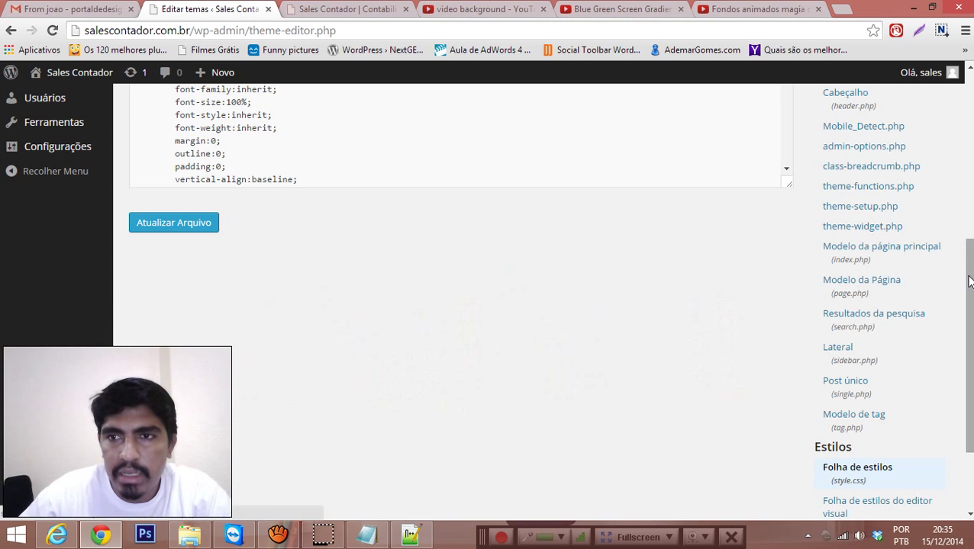
{"action": "scroll", "coordinate": [960, 369], "scroll_direction": "down", "scroll_amount": 2}
{"action": "scroll", "coordinate": [859, 363], "scroll_direction": "up", "scroll_amount": 5}
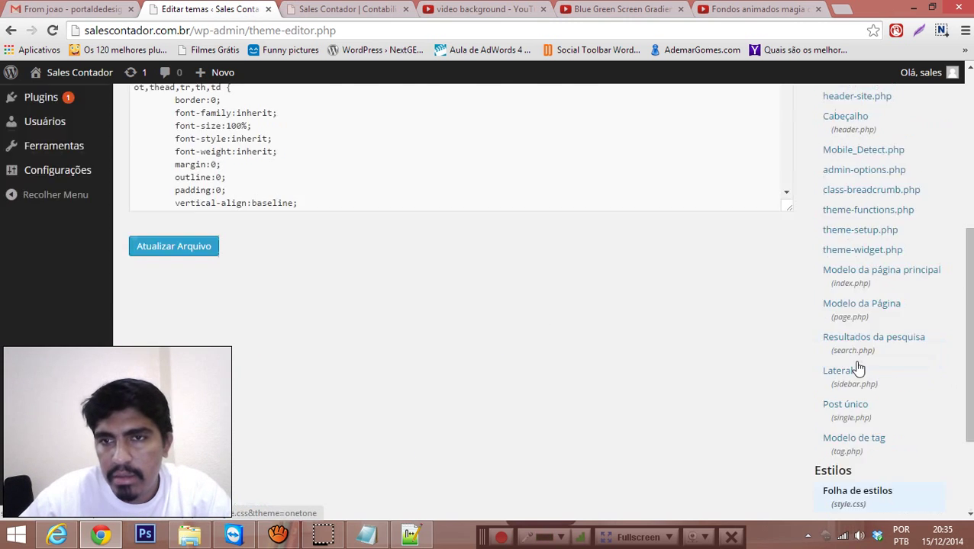
{"action": "scroll", "coordinate": [870, 355], "scroll_direction": "up", "scroll_amount": 3}
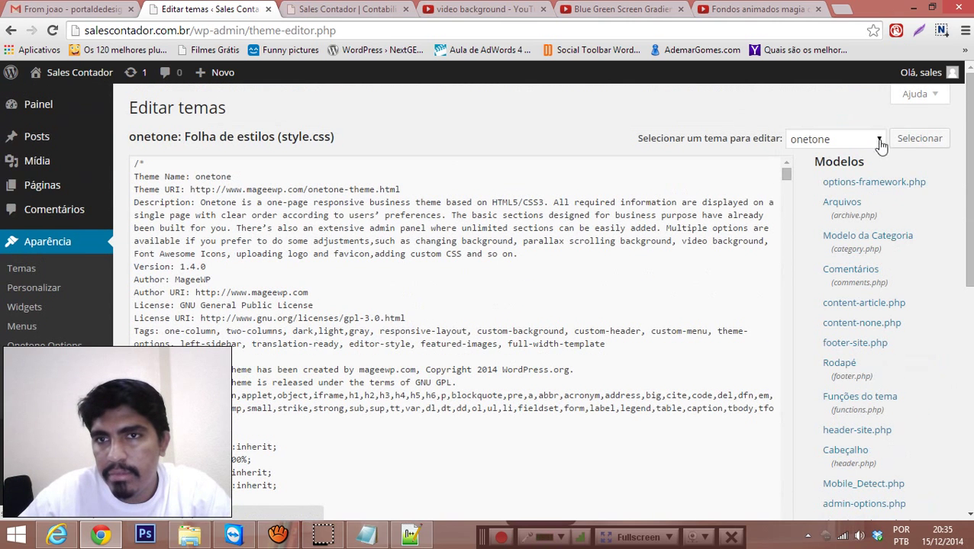
Step: Keep onetone as the edited theme, browse the Modelos file list, and select the site domain
{"action": "left_click", "coordinate": [861, 139]}
{"action": "left_click", "coordinate": [862, 139]}
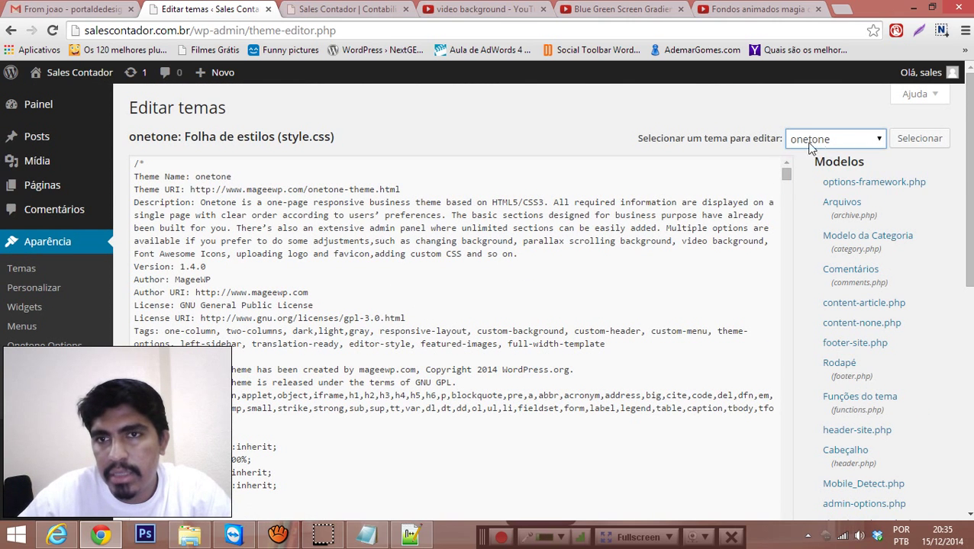
{"action": "scroll", "coordinate": [467, 229], "scroll_direction": "down", "scroll_amount": 5}
{"action": "scroll", "coordinate": [887, 272], "scroll_direction": "down", "scroll_amount": 5}
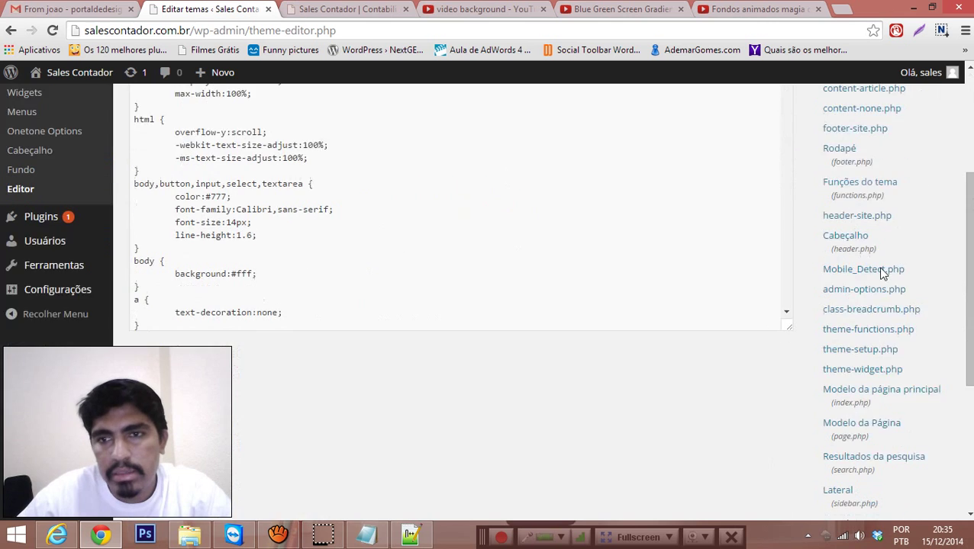
{"action": "scroll", "coordinate": [877, 260], "scroll_direction": "down", "scroll_amount": 3}
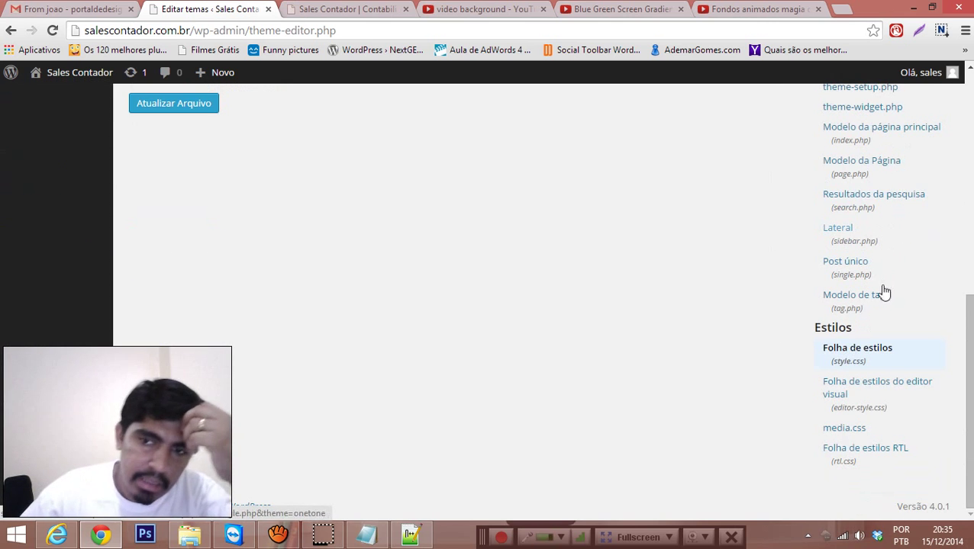
{"action": "left_click_drag", "start_coordinate": [99, 454], "coordinate": [848, 458]}
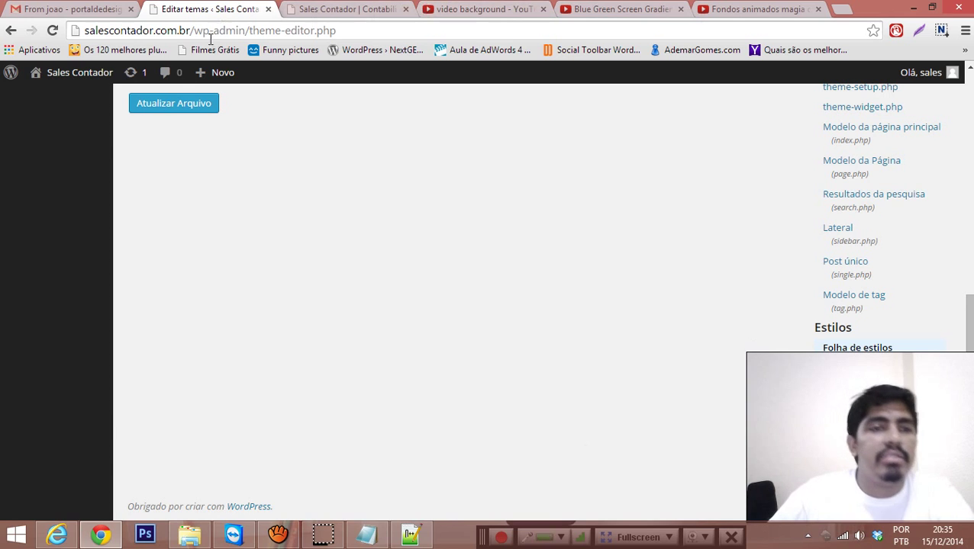
{"action": "left_click_drag", "start_coordinate": [192, 31], "coordinate": [74, 36]}
{"action": "key", "text": "ctrl+c"}
Step: Close the Blue Green Screen, Fondos animados magia and video background search tabs
{"action": "left_click", "coordinate": [347, 8]}
{"action": "left_click", "coordinate": [482, 9]}
{"action": "left_click", "coordinate": [619, 8]}
{"action": "left_click", "coordinate": [754, 10]}
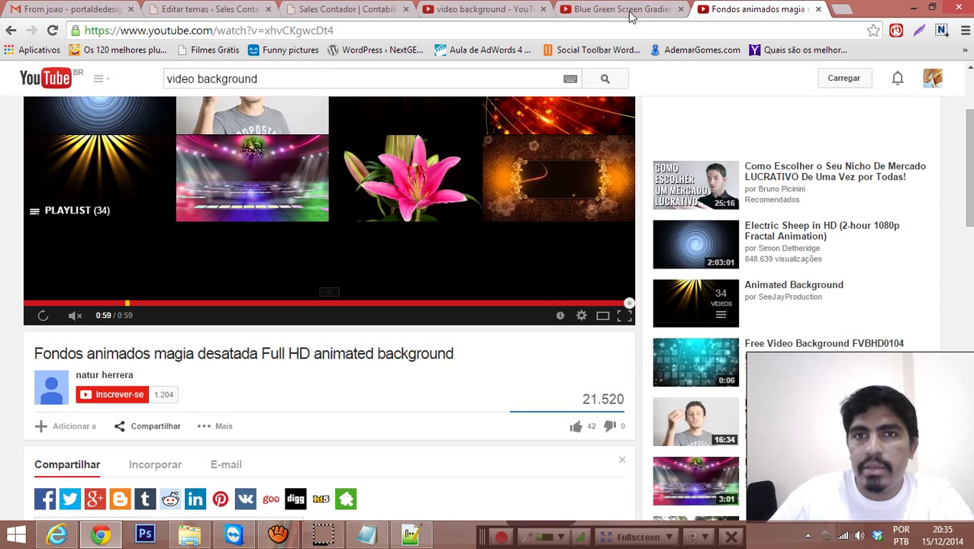
{"action": "left_click", "coordinate": [680, 9]}
{"action": "left_click", "coordinate": [680, 9]}
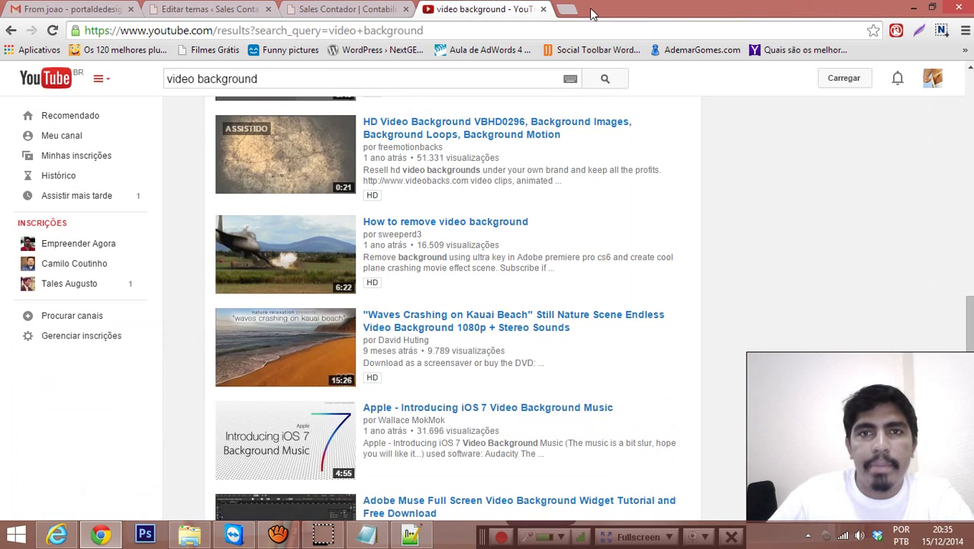
{"action": "left_click", "coordinate": [543, 9]}
Step: Load salescontador.com.br/cpanel in a new tab using the pasted site address
{"action": "left_click", "coordinate": [426, 9]}
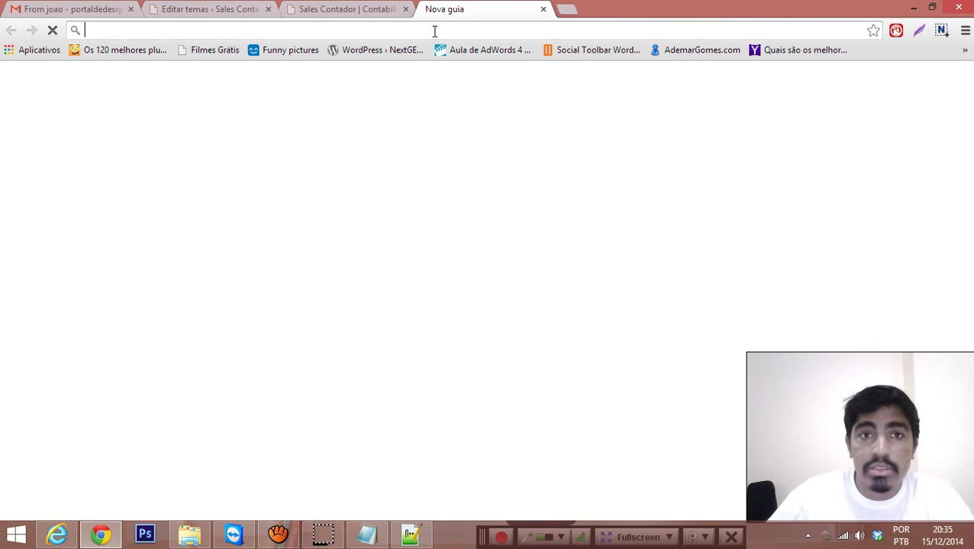
{"action": "key", "text": "ctrl+v"}
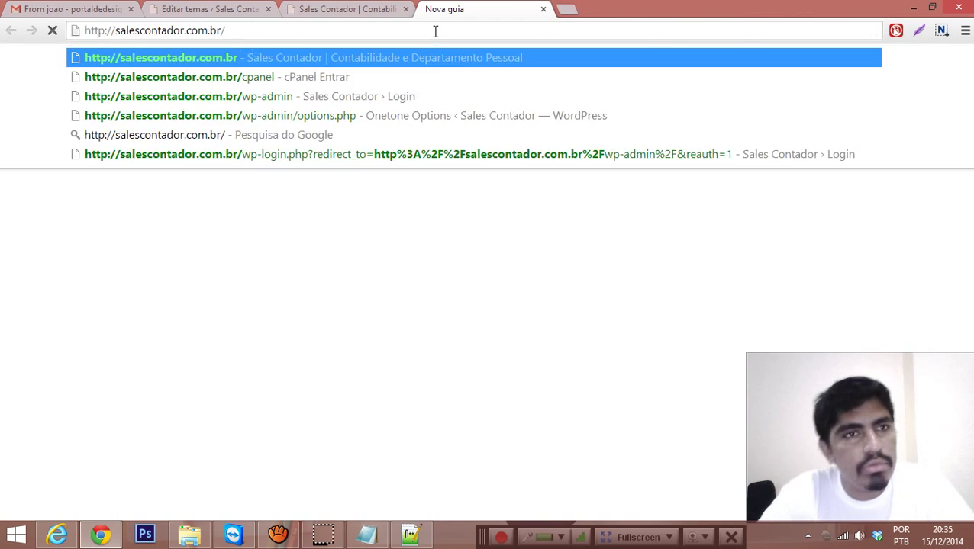
{"action": "type", "text": "cpanel"}
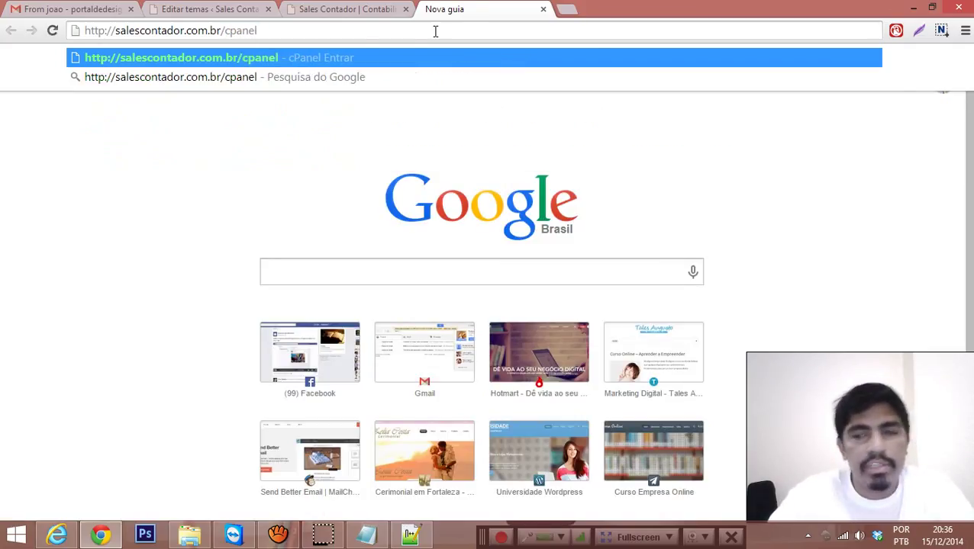
{"action": "key", "text": "Return"}
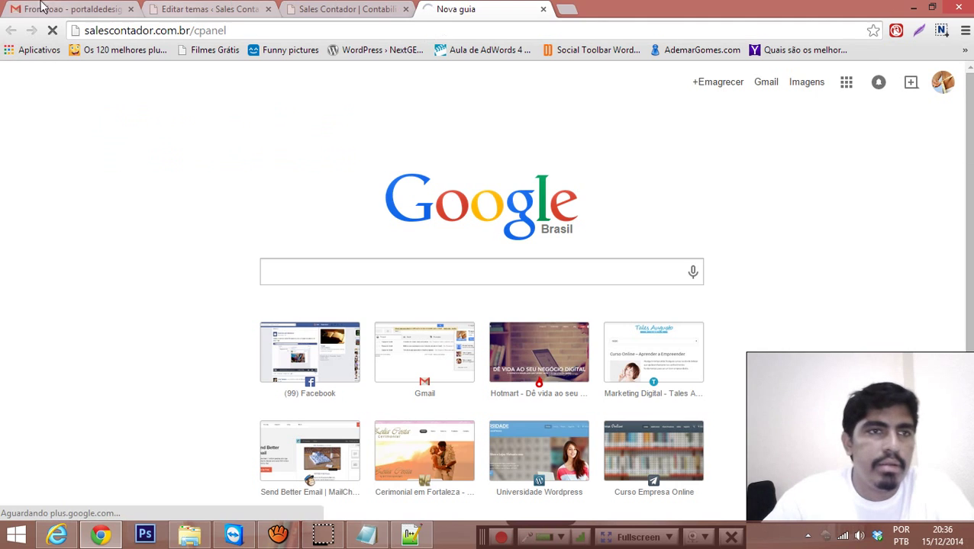
Step: Search Gmail for 'nova conta sales contador' and copy the account password from that email
{"action": "left_click", "coordinate": [67, 11]}
{"action": "left_click", "coordinate": [42, 186]}
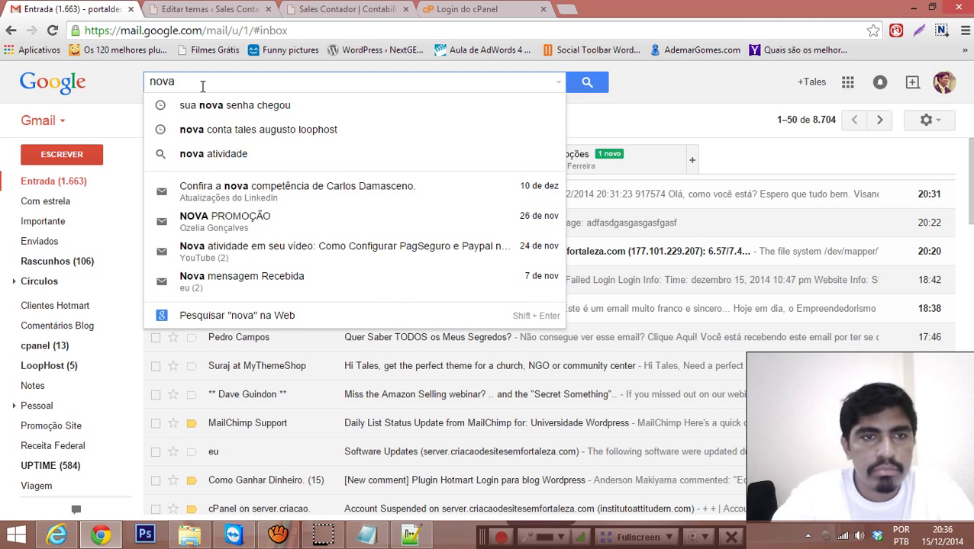
{"action": "type", "text": "stala"}
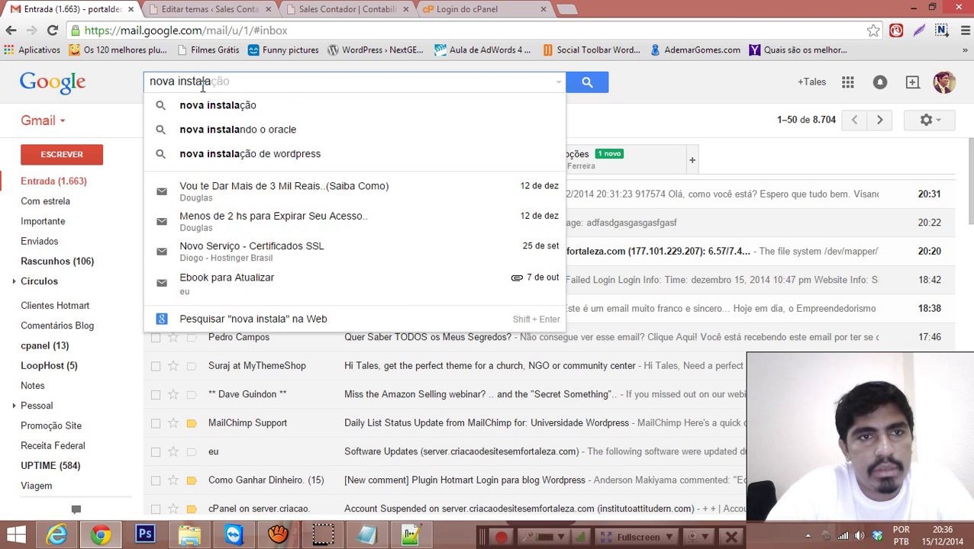
{"action": "key", "text": "Down"}
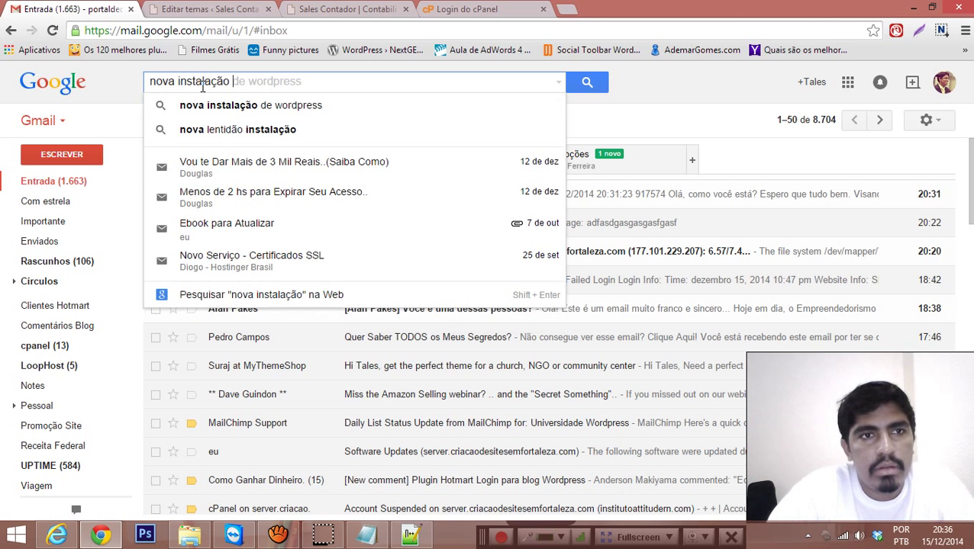
{"action": "key", "text": "ctrl+a"}
{"action": "type", "text": "nova "}
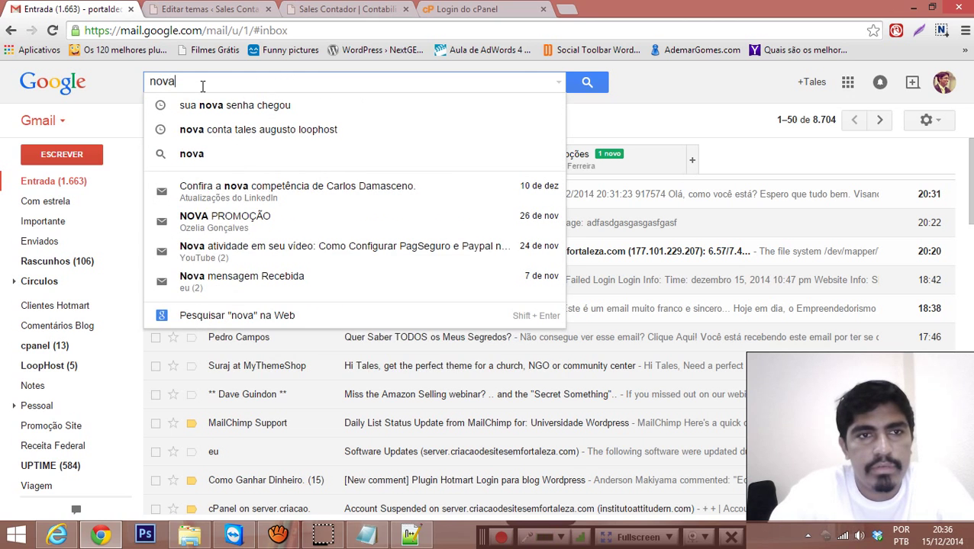
{"action": "type", "text": "conta sa"}
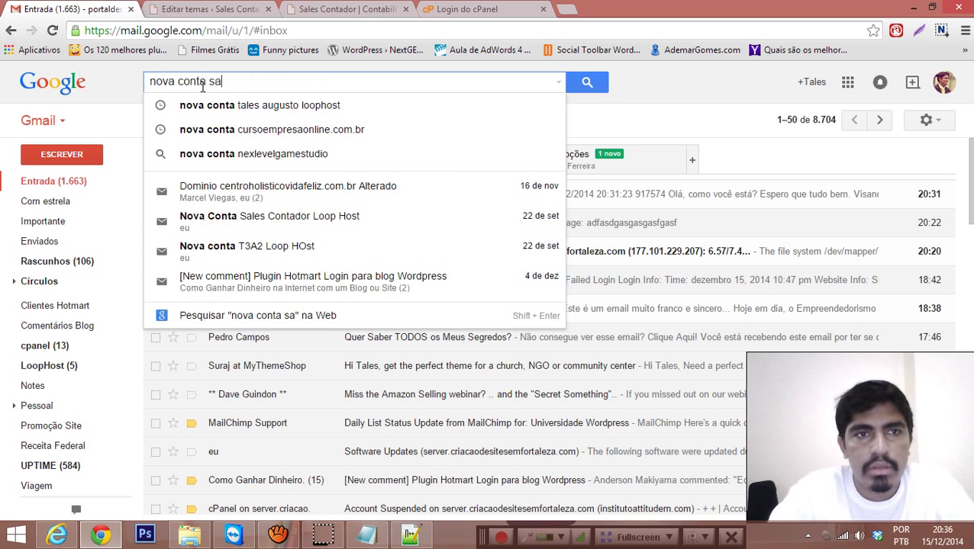
{"action": "type", "text": "les"}
{"action": "key", "text": "Down"}
{"action": "key", "text": "Return"}
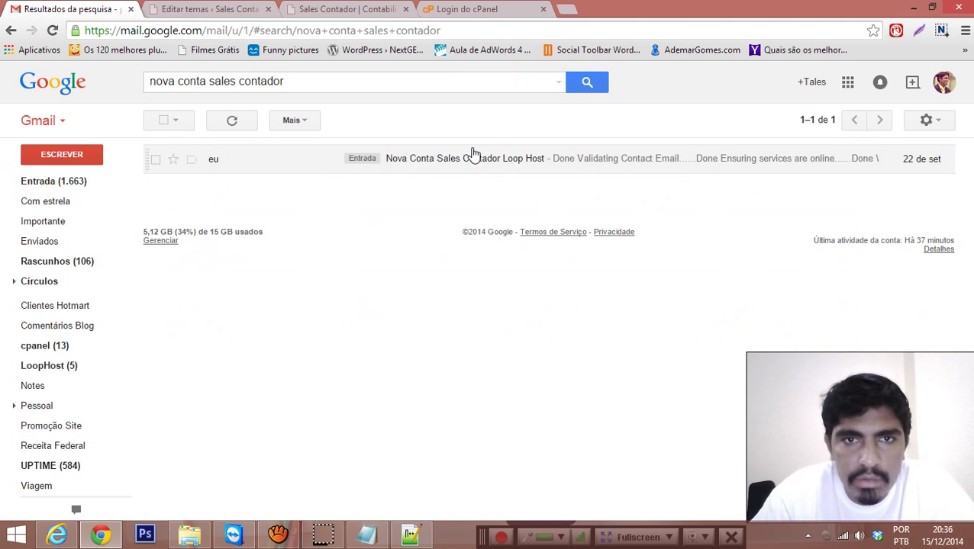
{"action": "left_click", "coordinate": [473, 153]}
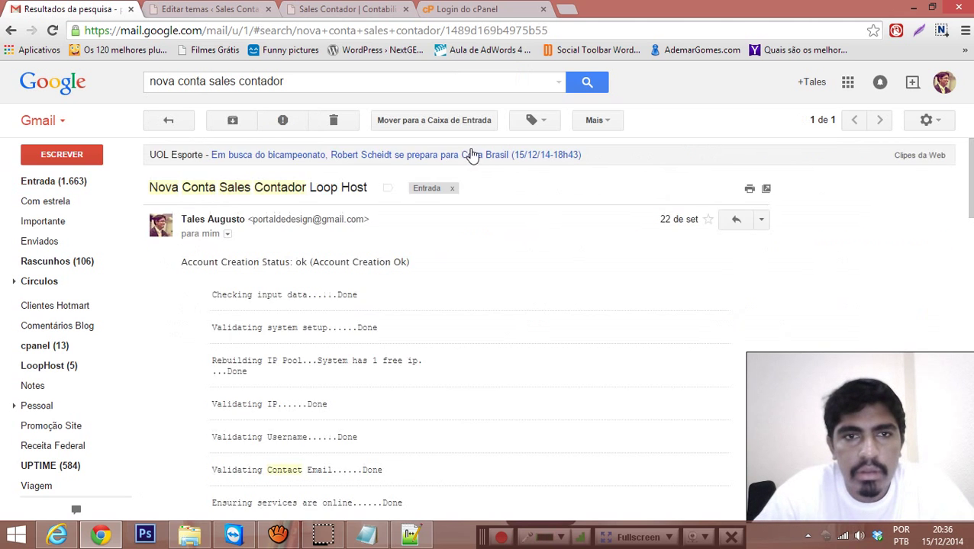
{"action": "scroll", "coordinate": [469, 156], "scroll_direction": "down", "scroll_amount": 6}
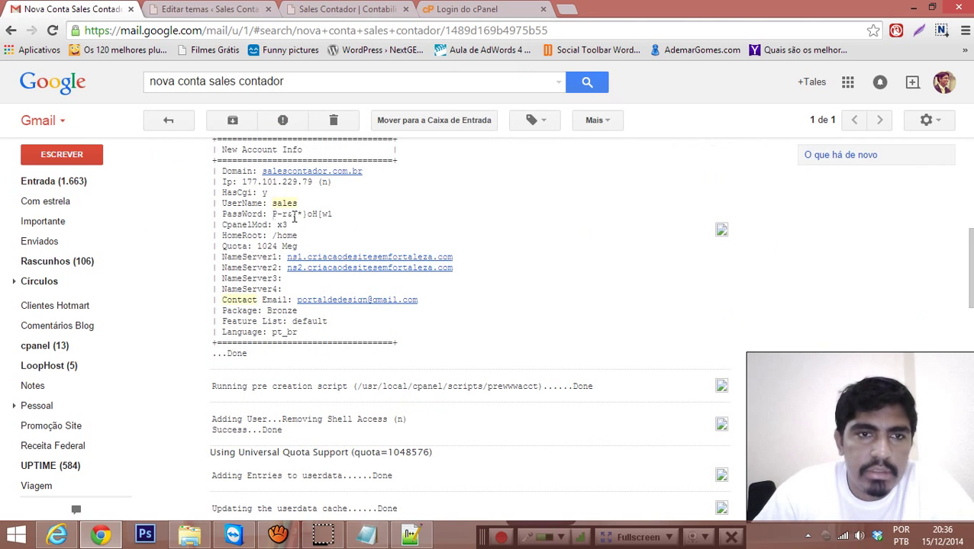
{"action": "left_click_drag", "start_coordinate": [272, 214], "coordinate": [329, 214]}
Step: Log in to cPanel with the account username and the copied password
{"action": "left_click", "coordinate": [470, 10]}
{"action": "left_click", "coordinate": [424, 265]}
{"action": "type", "text": "sales"}
{"action": "key", "text": "Tab"}
{"action": "key", "text": "ctrl+v"}
{"action": "key", "text": "Return"}
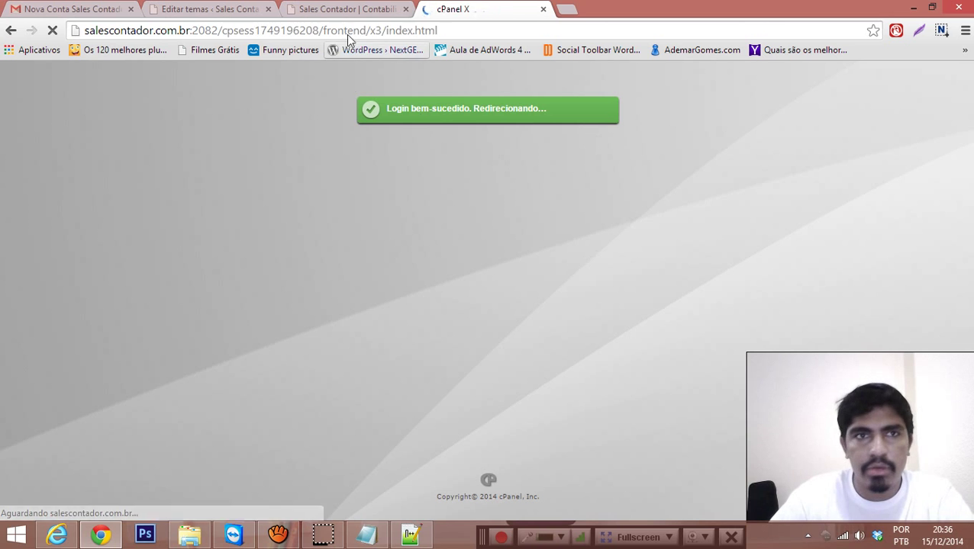
Step: Dismiss the cPanel welcome offer and open File Manager on the public_html web root
{"action": "scroll", "coordinate": [534, 167], "scroll_direction": "down", "scroll_amount": 5}
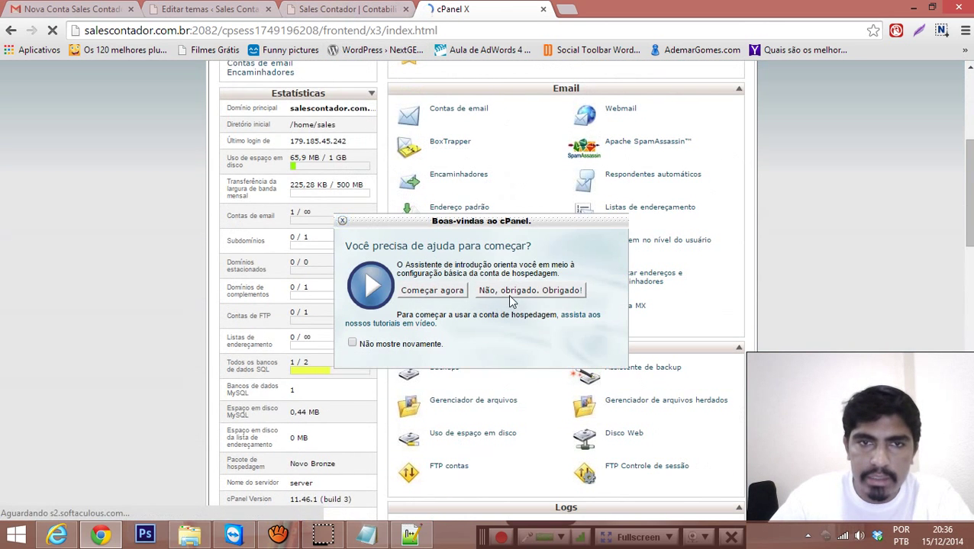
{"action": "left_click", "coordinate": [508, 296]}
{"action": "scroll", "coordinate": [483, 275], "scroll_direction": "down", "scroll_amount": 7}
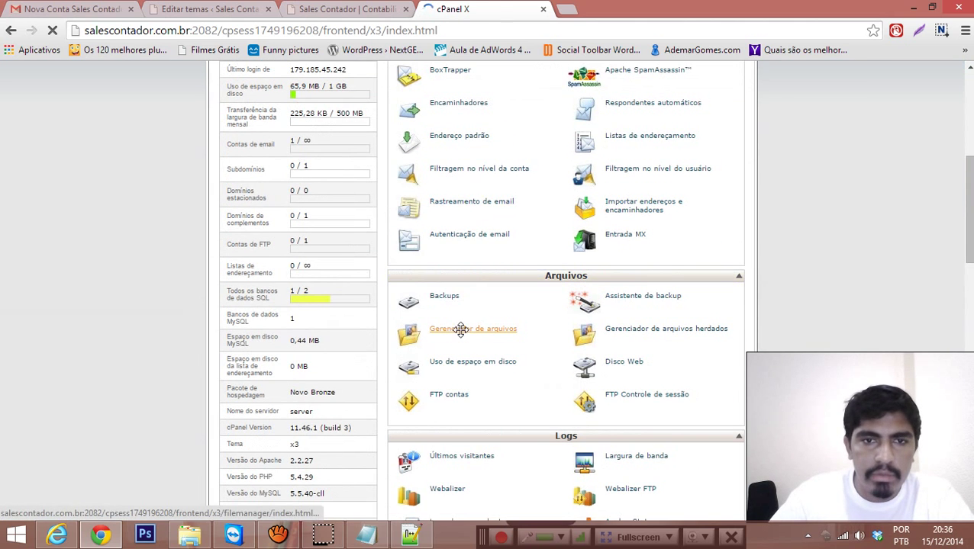
{"action": "left_click", "coordinate": [462, 333]}
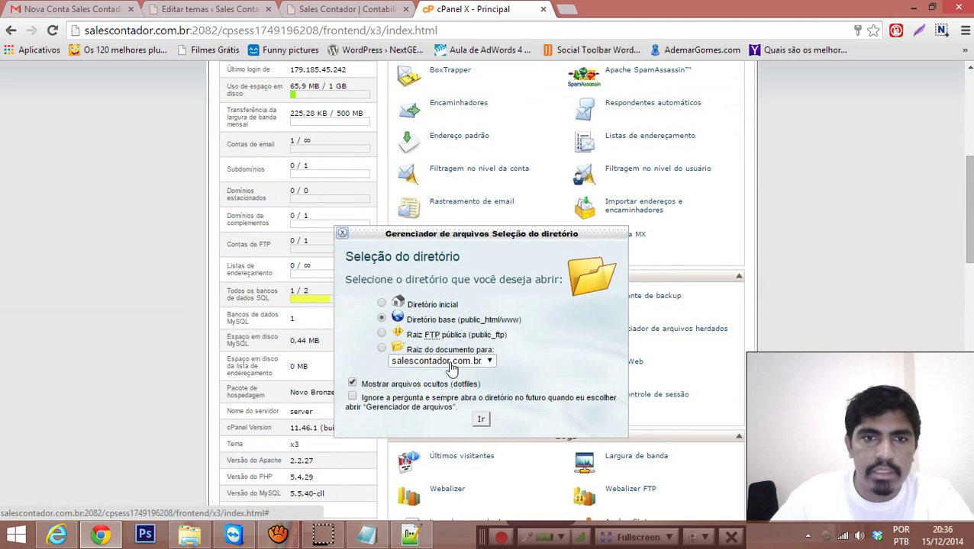
{"action": "left_click", "coordinate": [481, 418]}
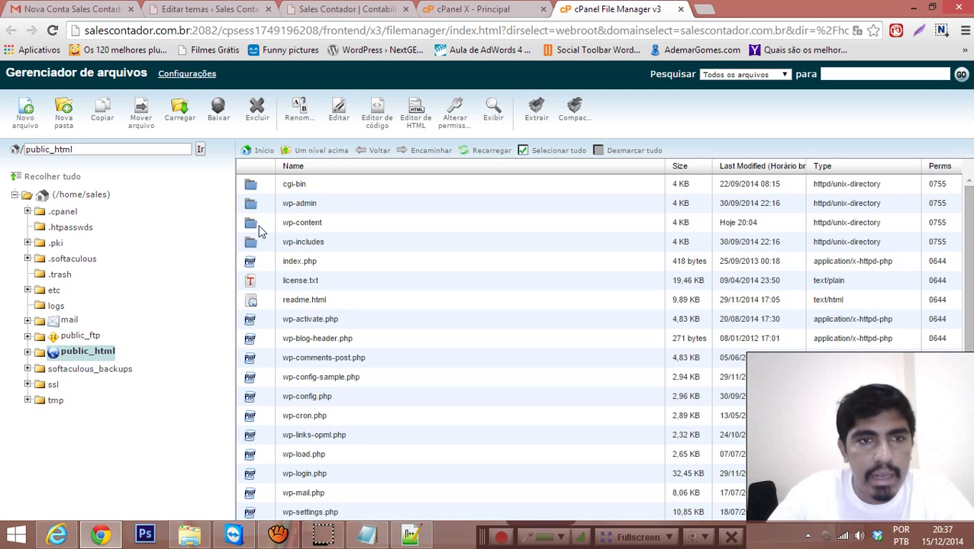
Step: Navigate into wp-content > themes > onetone in the File Manager
{"action": "left_click", "coordinate": [412, 535]}
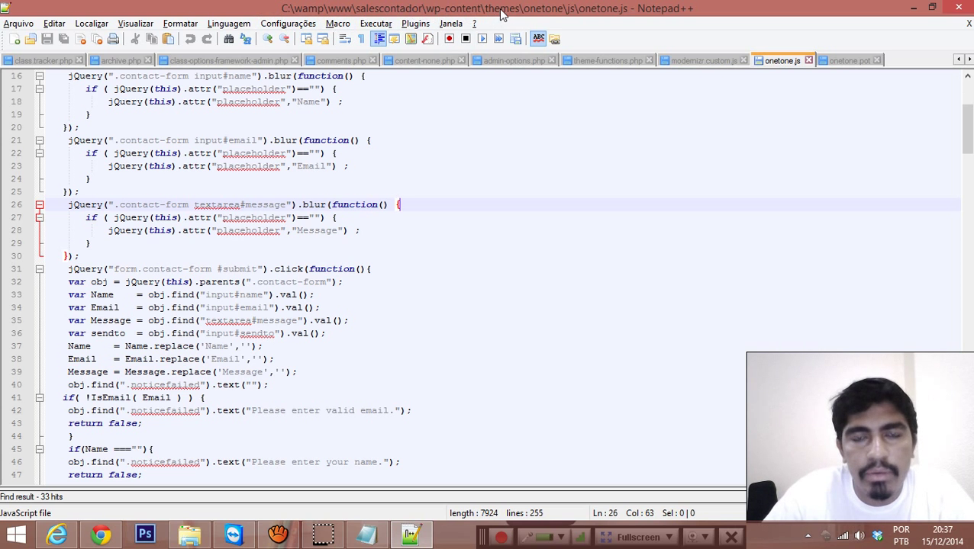
{"action": "key", "text": "alt+Tab"}
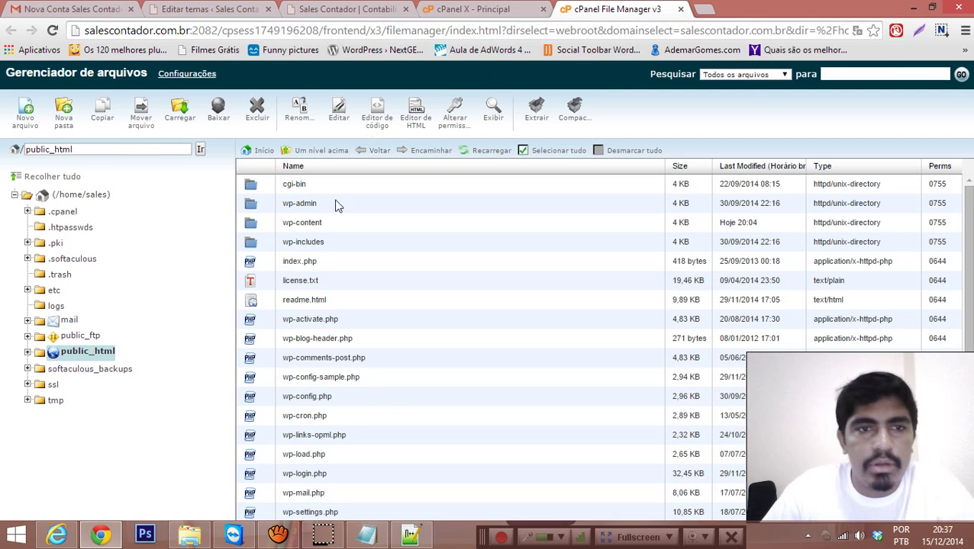
{"action": "double_click", "coordinate": [251, 224]}
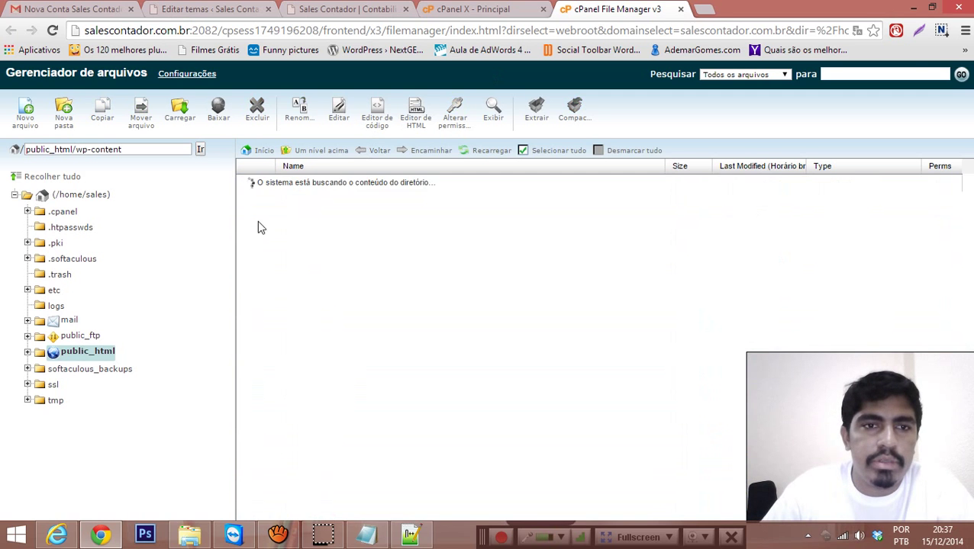
{"action": "double_click", "coordinate": [248, 226]}
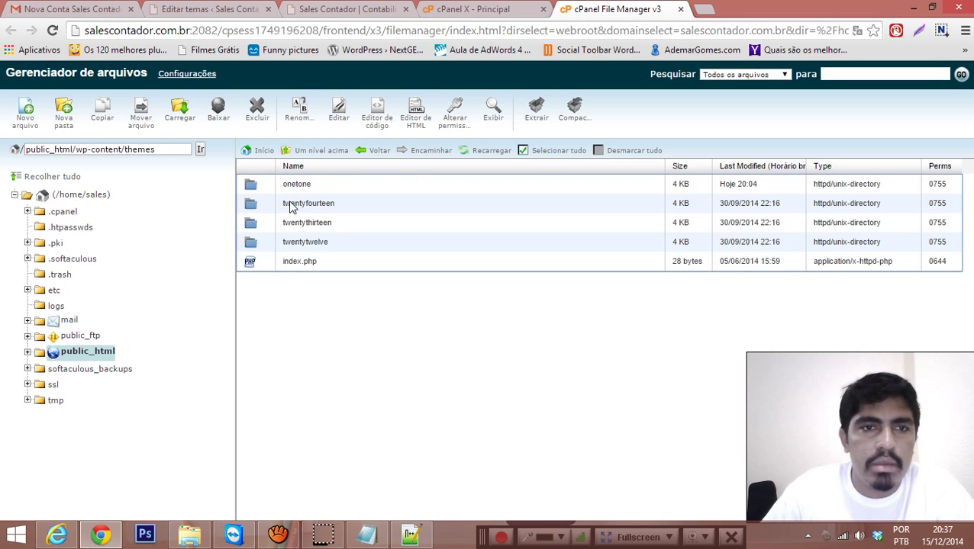
{"action": "double_click", "coordinate": [251, 184]}
Step: Enter the js folder, checking the local copy, and open onetone.js in the code editor
{"action": "key", "text": "alt+Tab"}
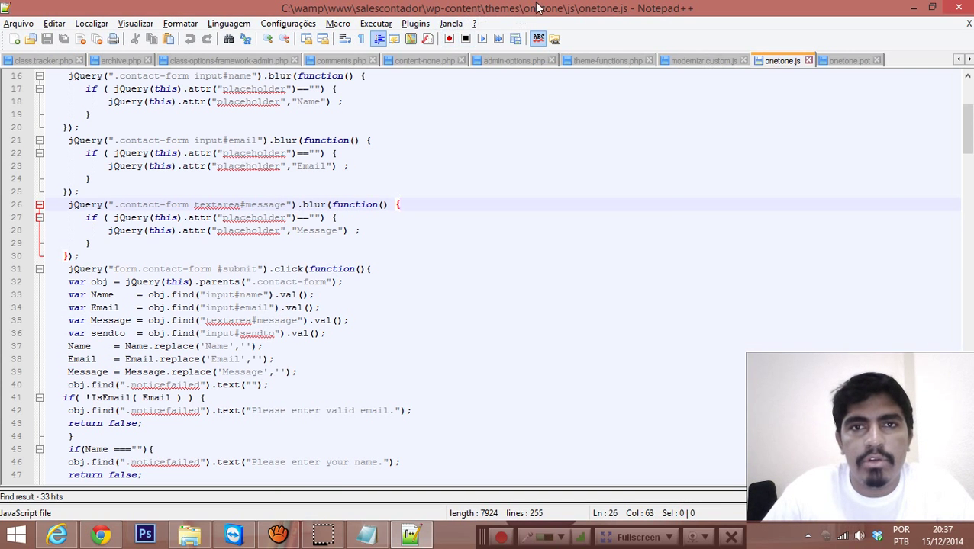
{"action": "key", "text": "alt+Tab"}
{"action": "double_click", "coordinate": [256, 283]}
{"action": "key", "text": "alt+Tab"}
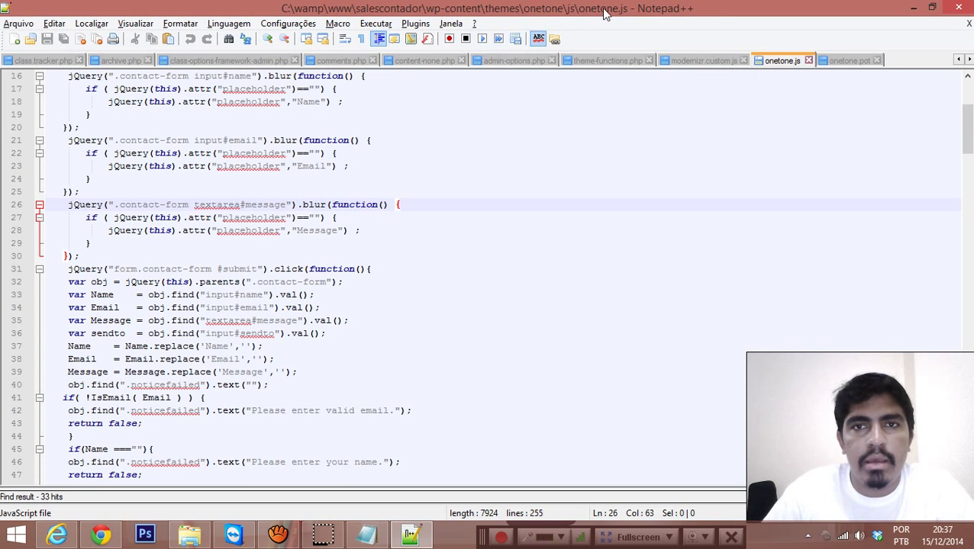
{"action": "key", "text": "alt+Tab"}
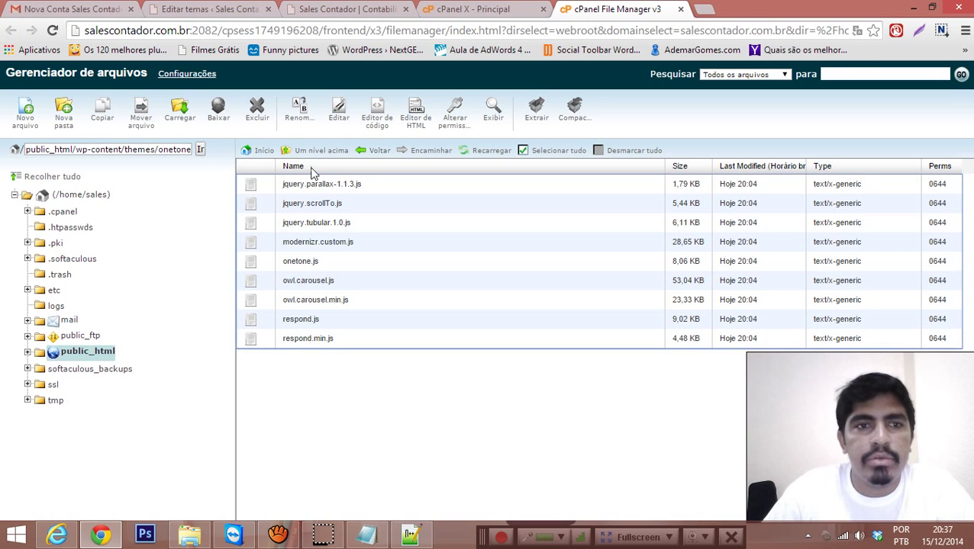
{"action": "left_click", "coordinate": [254, 262]}
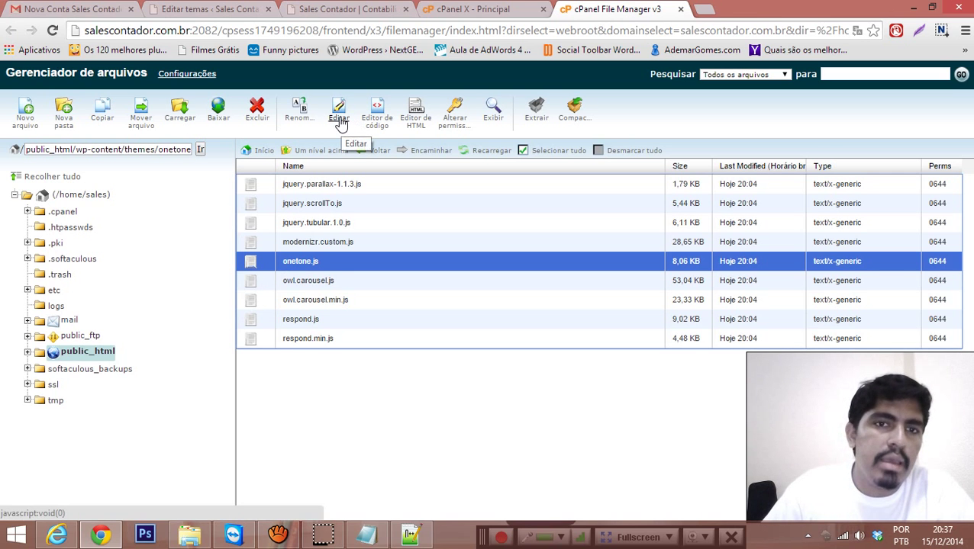
{"action": "left_click", "coordinate": [374, 126]}
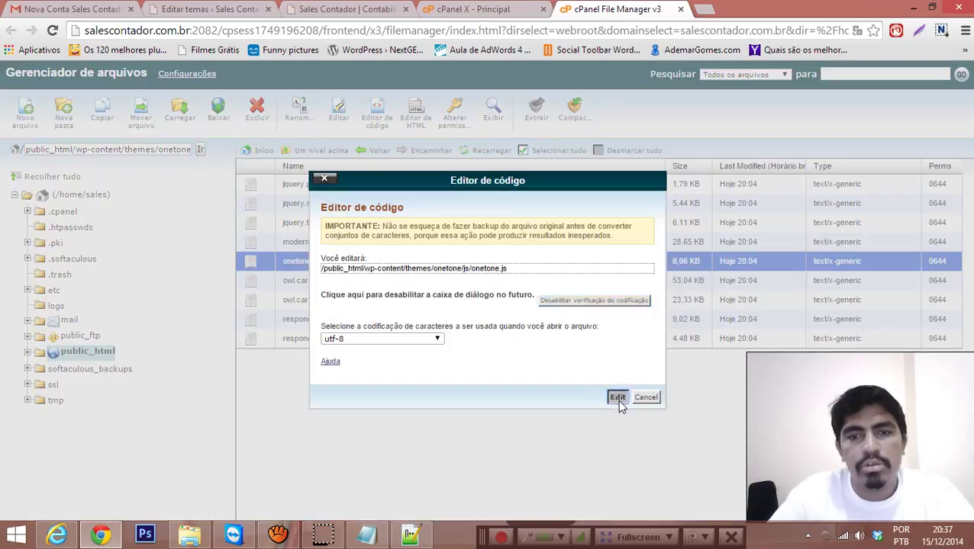
Step: Confirm editing onetone.js and change line 18's placeholder from Name to Nome, then save
{"action": "left_click", "coordinate": [599, 399]}
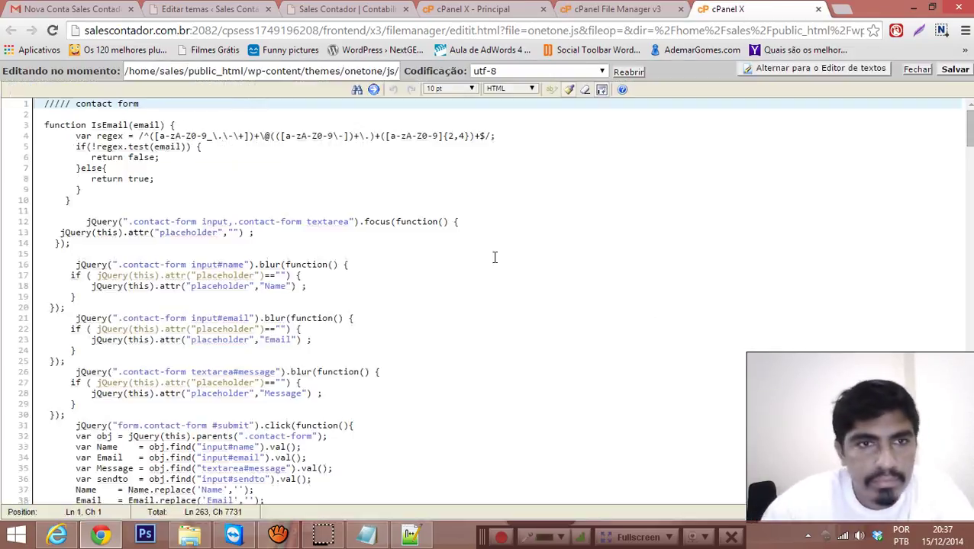
{"action": "scroll", "coordinate": [494, 257], "scroll_direction": "down", "scroll_amount": 4}
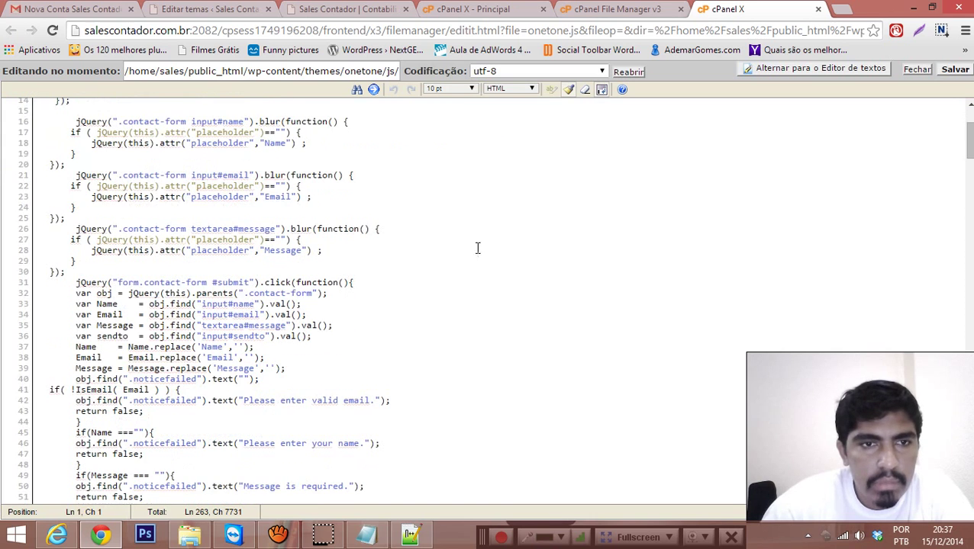
{"action": "double_click", "coordinate": [273, 142]}
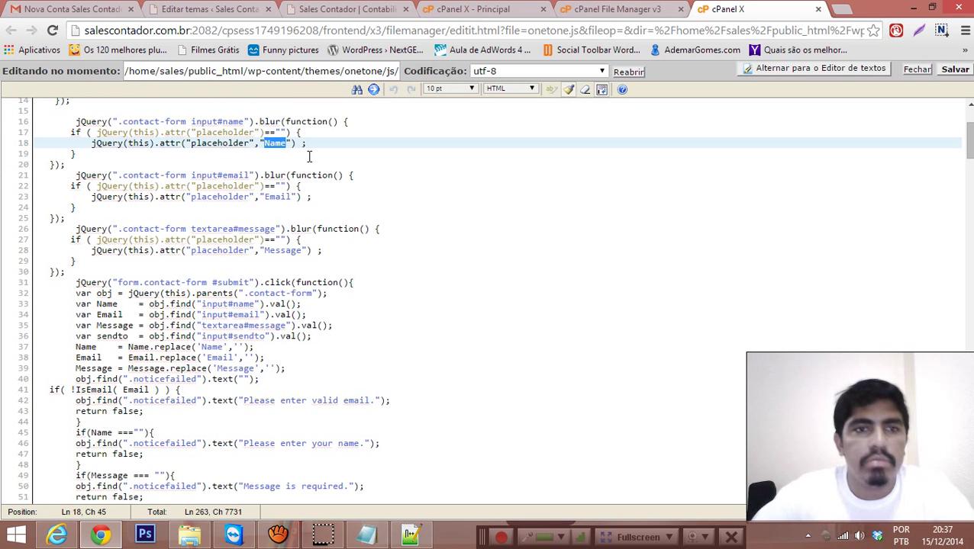
{"action": "type", "text": "Nome"}
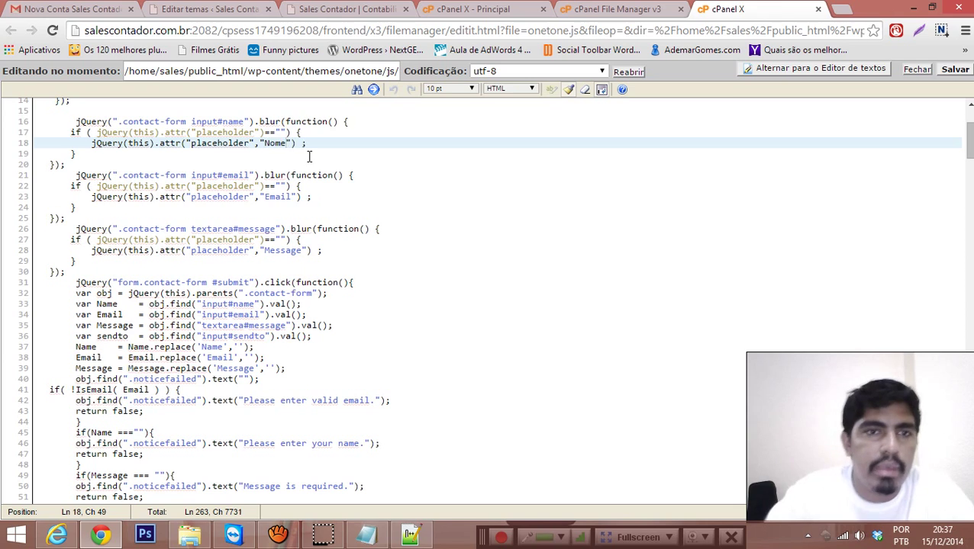
{"action": "left_click", "coordinate": [954, 71]}
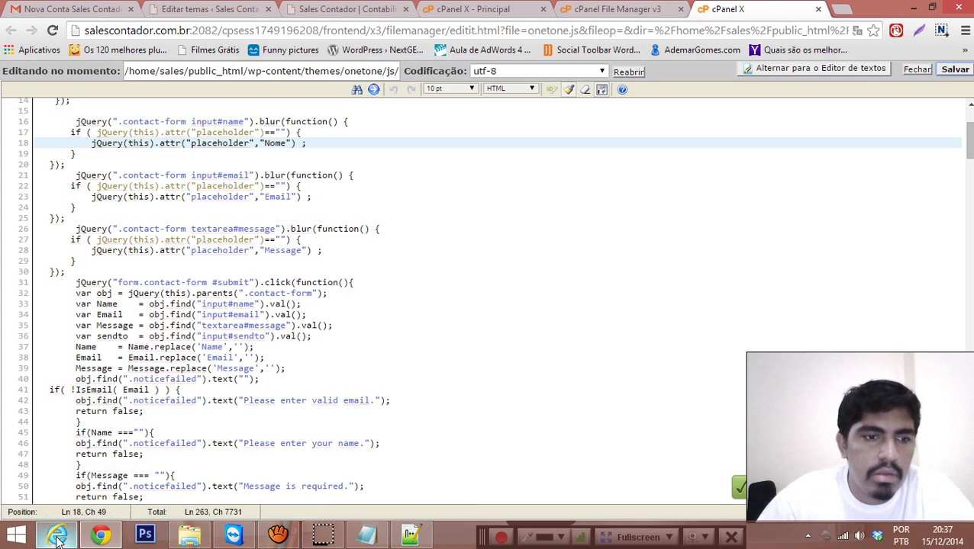
Step: Reload the live site and verify the Fale Conosco name field shows the Nome placeholder
{"action": "left_click", "coordinate": [60, 537]}
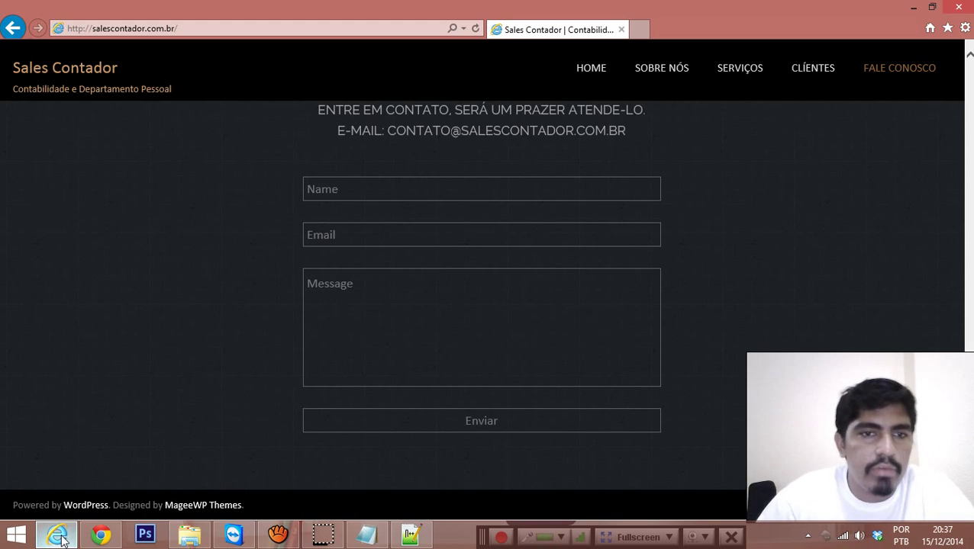
{"action": "key", "text": "F5"}
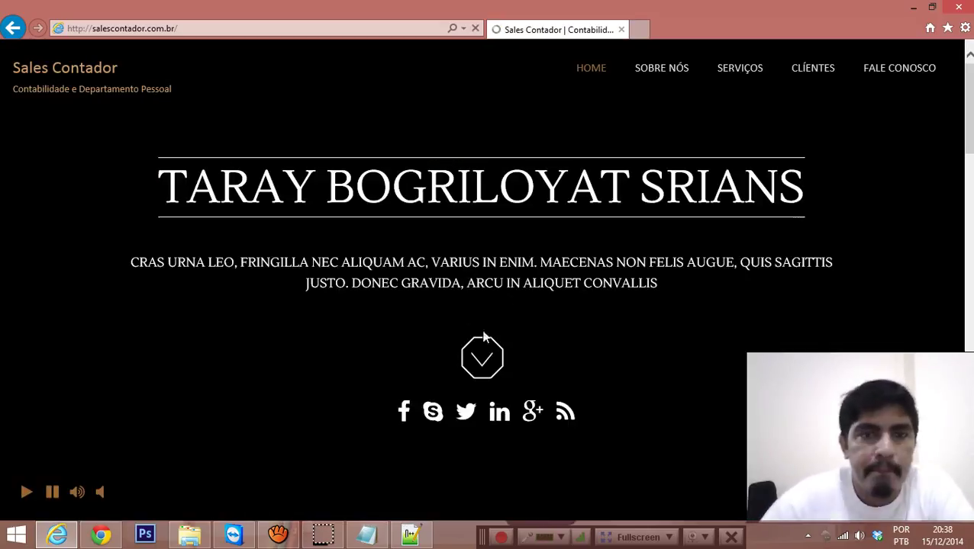
{"action": "left_click", "coordinate": [910, 77]}
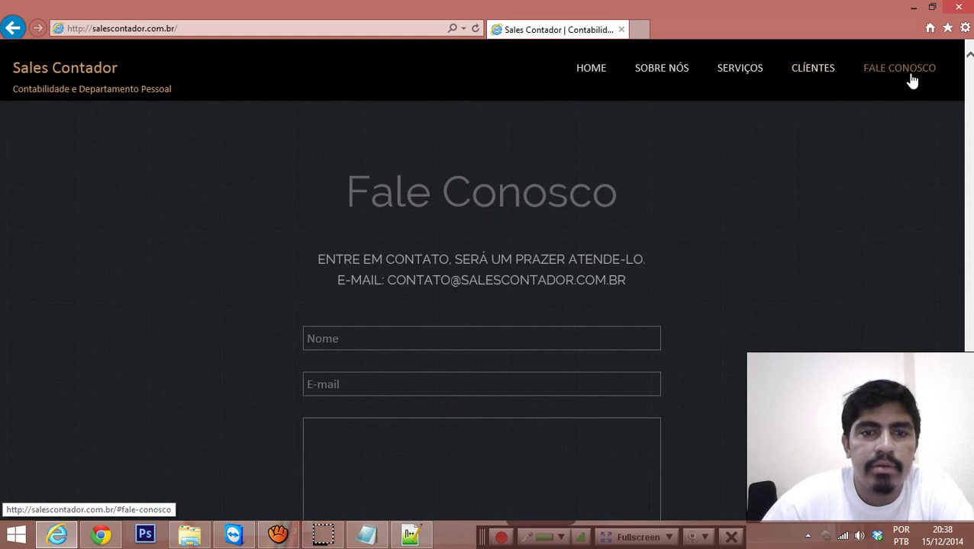
{"action": "scroll", "coordinate": [908, 80], "scroll_direction": "down", "scroll_amount": 3}
{"action": "left_click", "coordinate": [338, 189]}
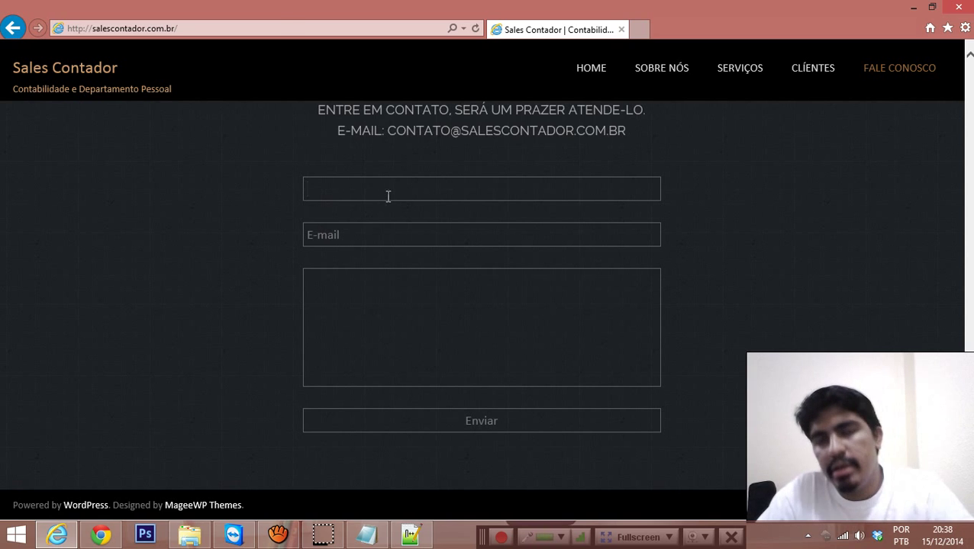
{"action": "key", "text": "alt+Tab"}
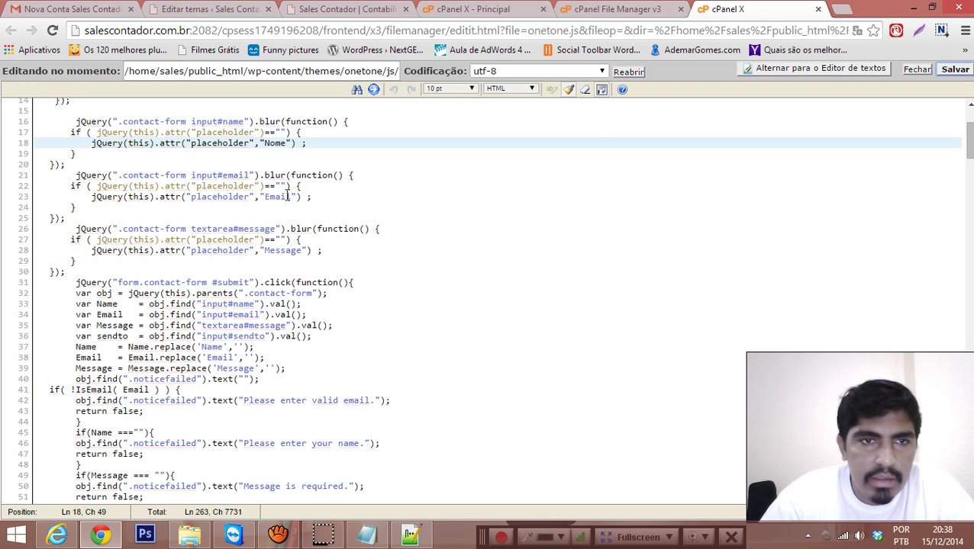
Step: Replace Email with E-mail on line 23 and Message with Mensagem on line 28, then save
{"action": "double_click", "coordinate": [276, 197]}
{"action": "type", "text": "E-mail"}
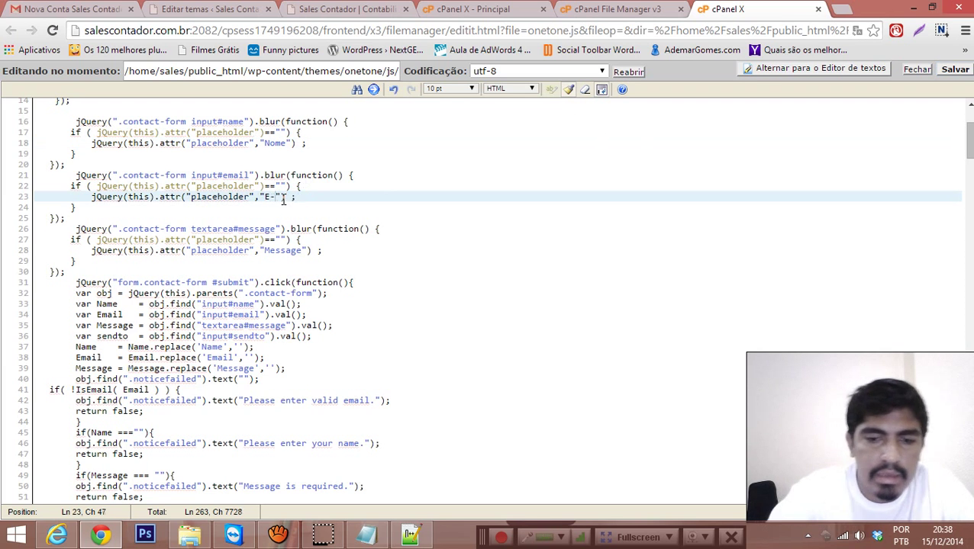
{"action": "double_click", "coordinate": [287, 250]}
{"action": "type", "text": "Mensagem"}
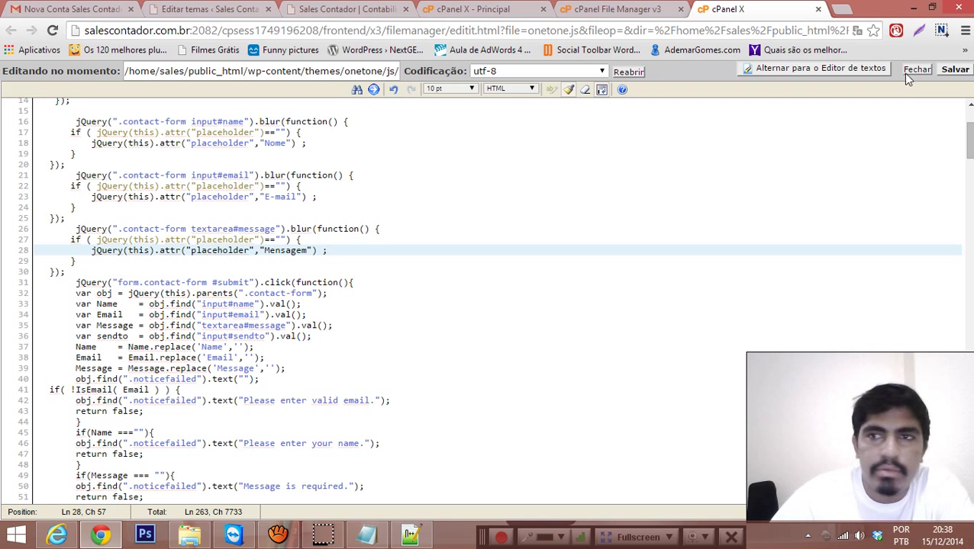
{"action": "left_click", "coordinate": [952, 70]}
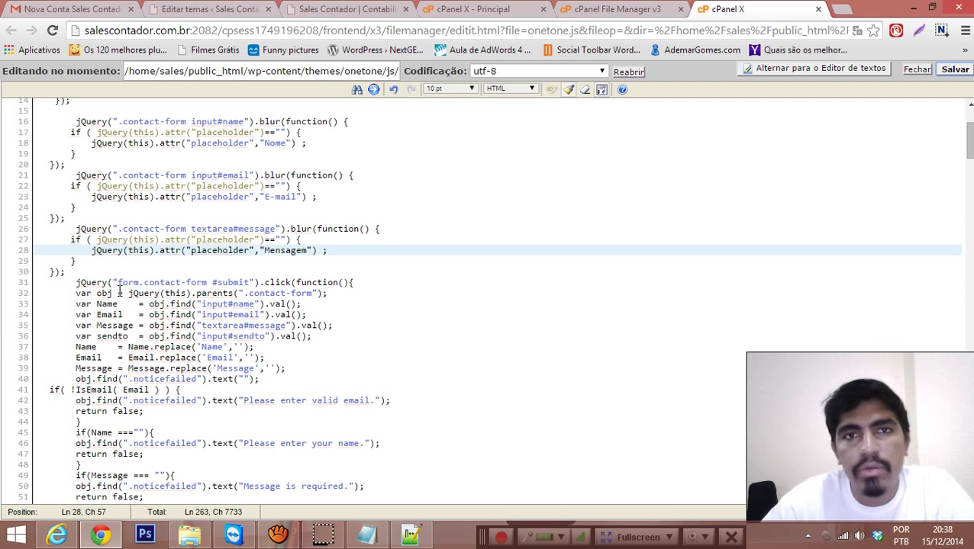
{"action": "left_click", "coordinate": [58, 535]}
Step: Reload the live site and test the E-mail and Mensagem field placeholders
{"action": "key", "text": "F5"}
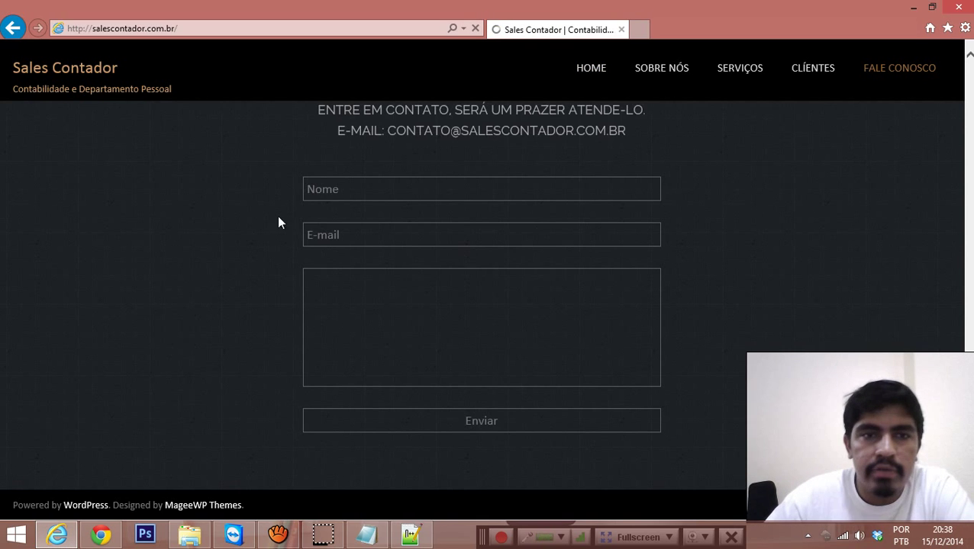
{"action": "left_click", "coordinate": [316, 239]}
{"action": "left_click", "coordinate": [169, 261]}
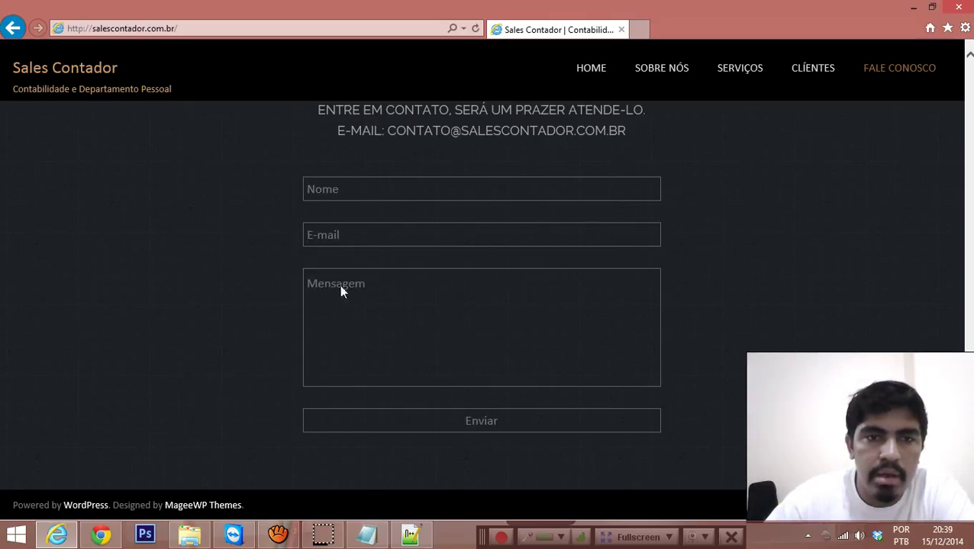
{"action": "left_click", "coordinate": [331, 276]}
{"action": "left_click", "coordinate": [229, 257]}
{"action": "left_click", "coordinate": [335, 229]}
{"action": "left_click", "coordinate": [200, 249]}
Step: Scroll to the Fale Conosco section and briefly select its heading and contact lines
{"action": "scroll", "coordinate": [169, 262], "scroll_direction": "up", "scroll_amount": 5}
{"action": "scroll", "coordinate": [187, 276], "scroll_direction": "down", "scroll_amount": 2}
{"action": "scroll", "coordinate": [217, 279], "scroll_direction": "down", "scroll_amount": 2}
{"action": "scroll", "coordinate": [458, 347], "scroll_direction": "up", "scroll_amount": 3}
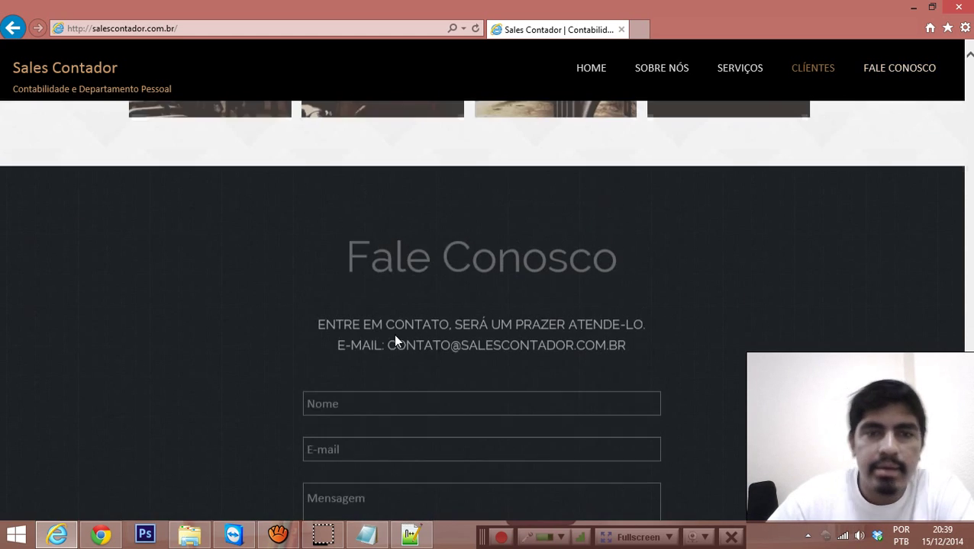
{"action": "scroll", "coordinate": [305, 305], "scroll_direction": "down", "scroll_amount": 2}
{"action": "left_click_drag", "start_coordinate": [361, 115], "coordinate": [641, 200]}
{"action": "left_click", "coordinate": [640, 200]}
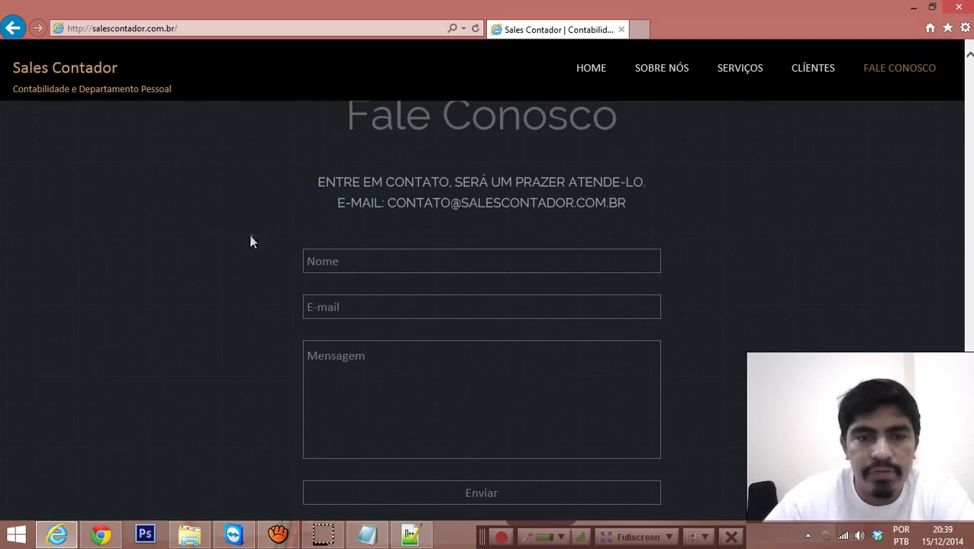
Step: Restore the screen recorder, then return to the browser and review the contact form
{"action": "left_click", "coordinate": [277, 534]}
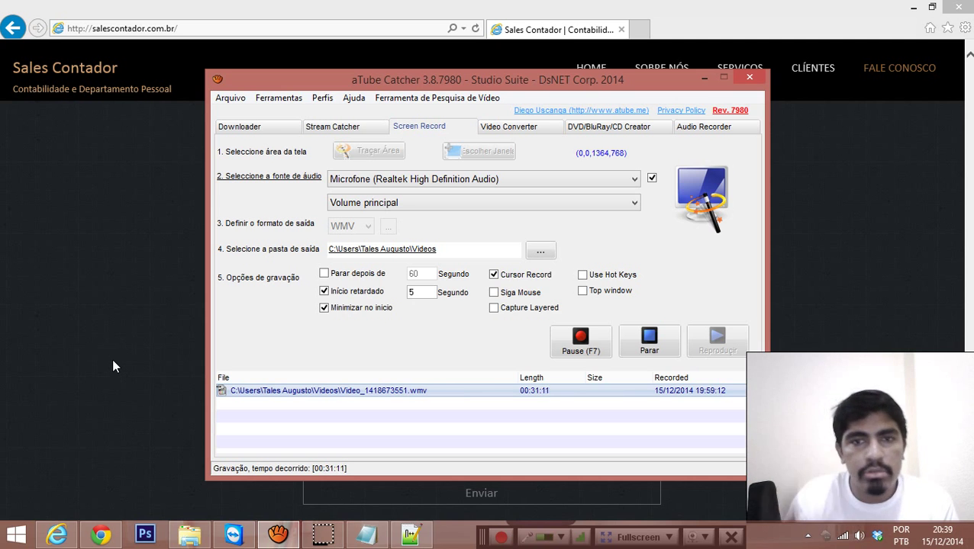
{"action": "left_click", "coordinate": [123, 361]}
{"action": "scroll", "coordinate": [468, 343], "scroll_direction": "up", "scroll_amount": 1}
{"action": "scroll", "coordinate": [468, 346], "scroll_direction": "down", "scroll_amount": 1}
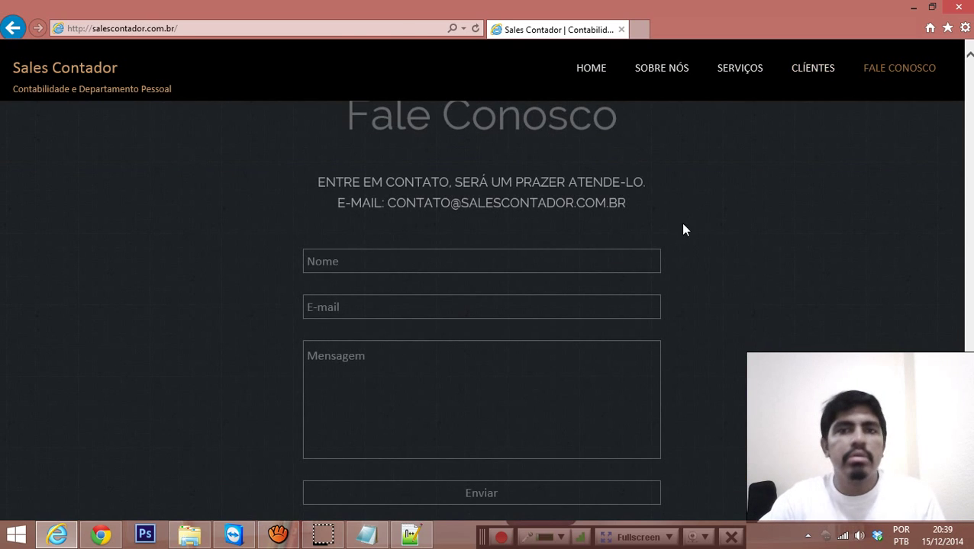
{"action": "scroll", "coordinate": [683, 221], "scroll_direction": "up", "scroll_amount": 10}
{"action": "scroll", "coordinate": [694, 255], "scroll_direction": "up", "scroll_amount": 5}
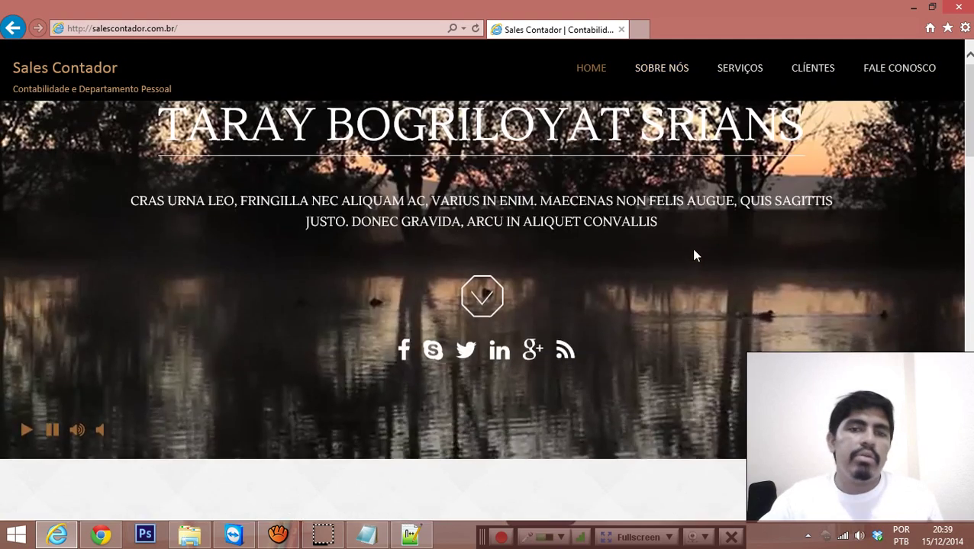
{"action": "scroll", "coordinate": [692, 251], "scroll_direction": "down", "scroll_amount": 12}
{"action": "scroll", "coordinate": [696, 267], "scroll_direction": "down", "scroll_amount": 5}
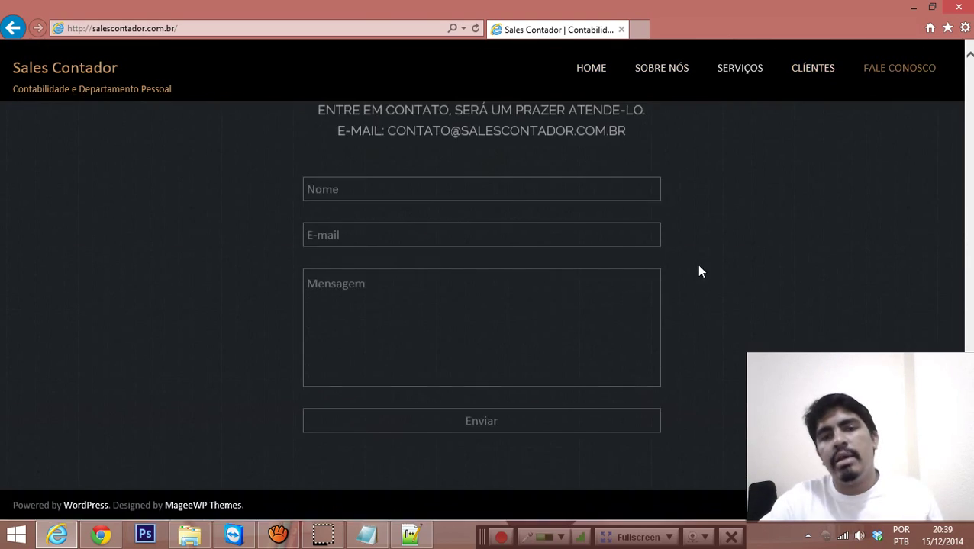
{"action": "scroll", "coordinate": [647, 276], "scroll_direction": "up", "scroll_amount": 2}
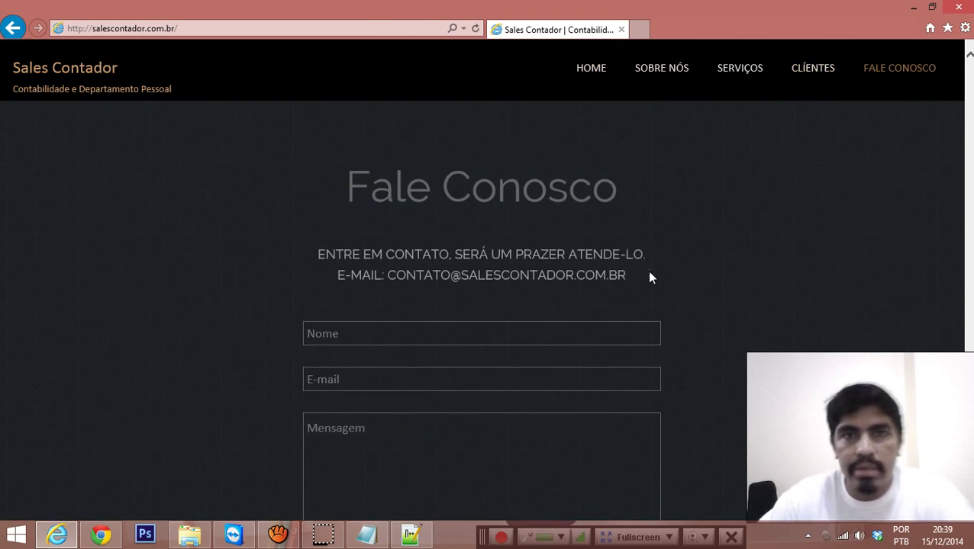